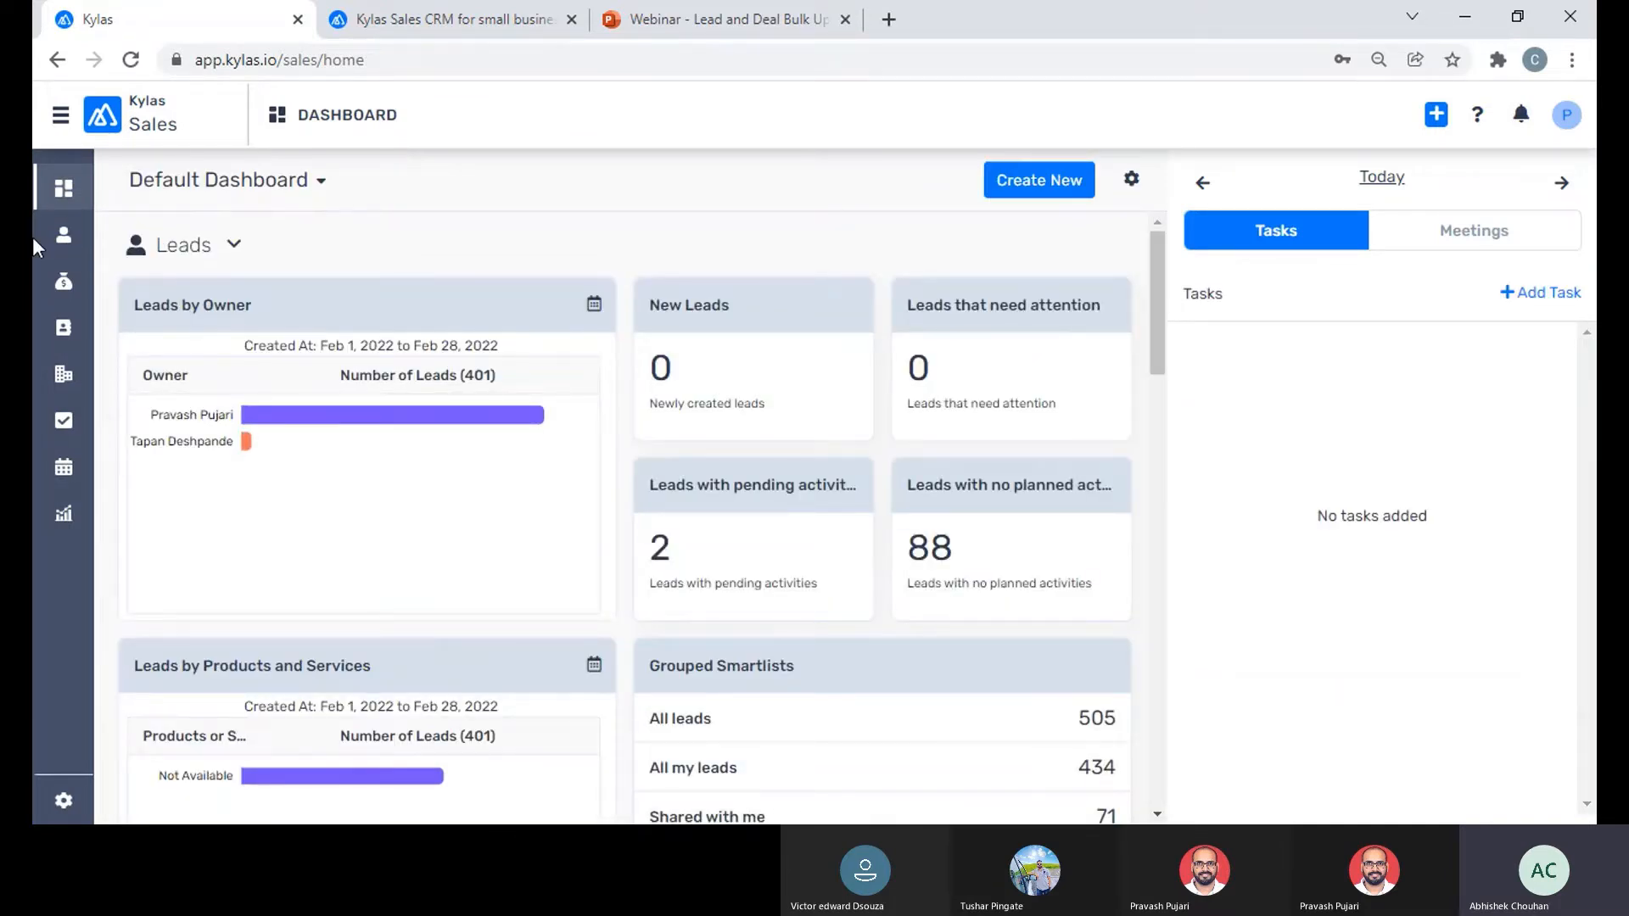
# Open the Leads list and review the Agenda slide in the webinar presentation tab before returning
pyautogui.click(63, 235)
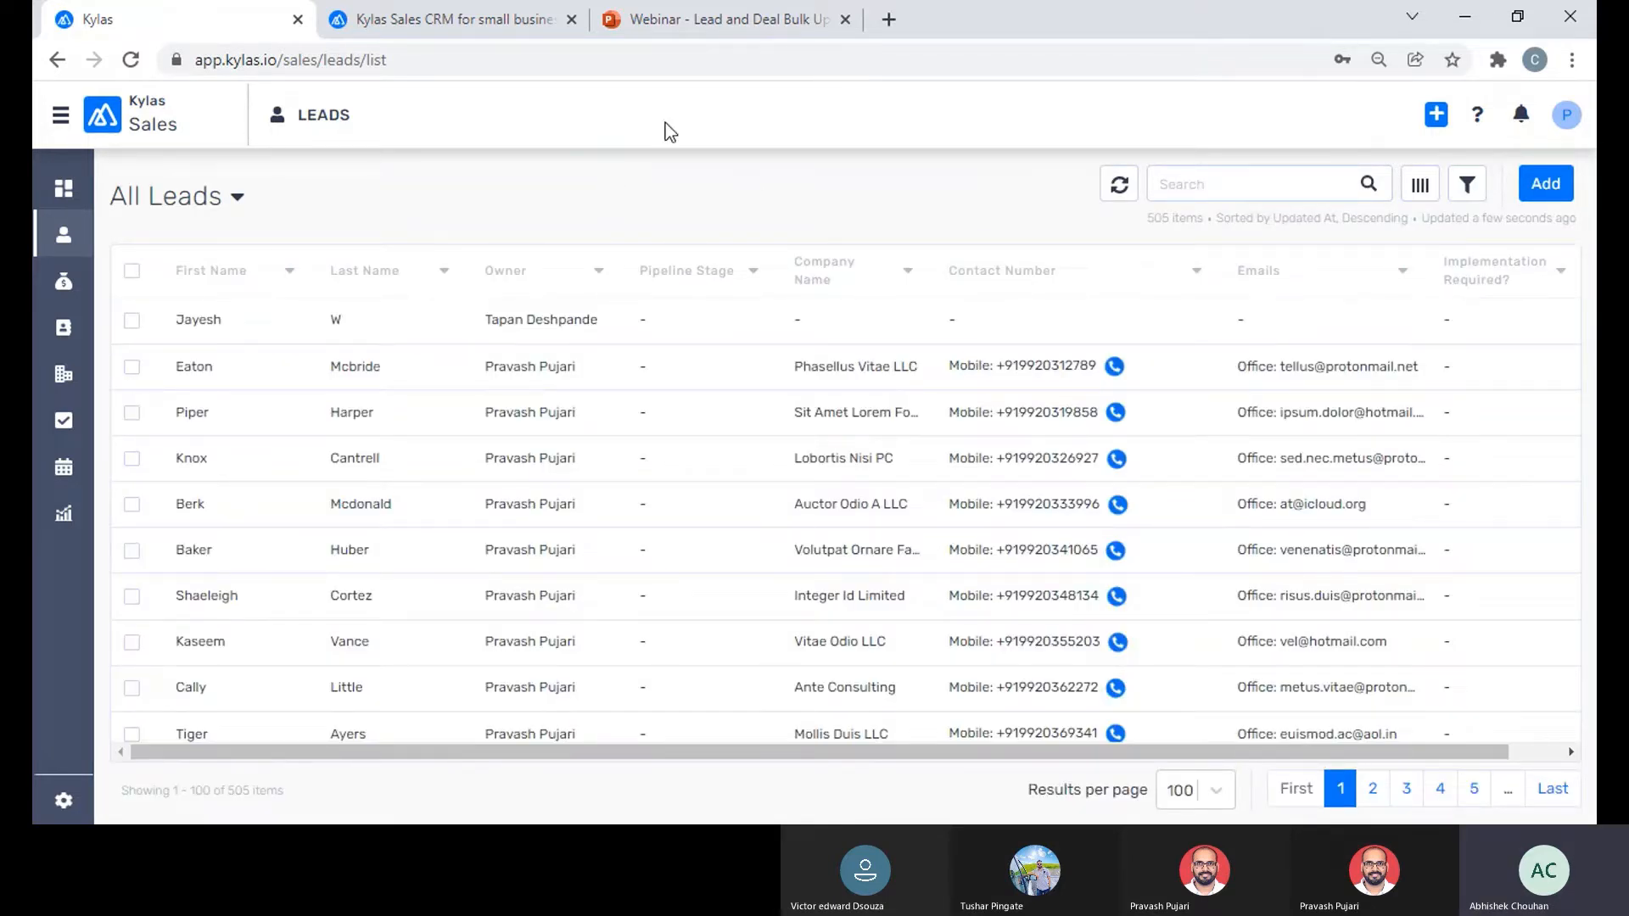
pyautogui.click(728, 27)
pyautogui.click(232, 429)
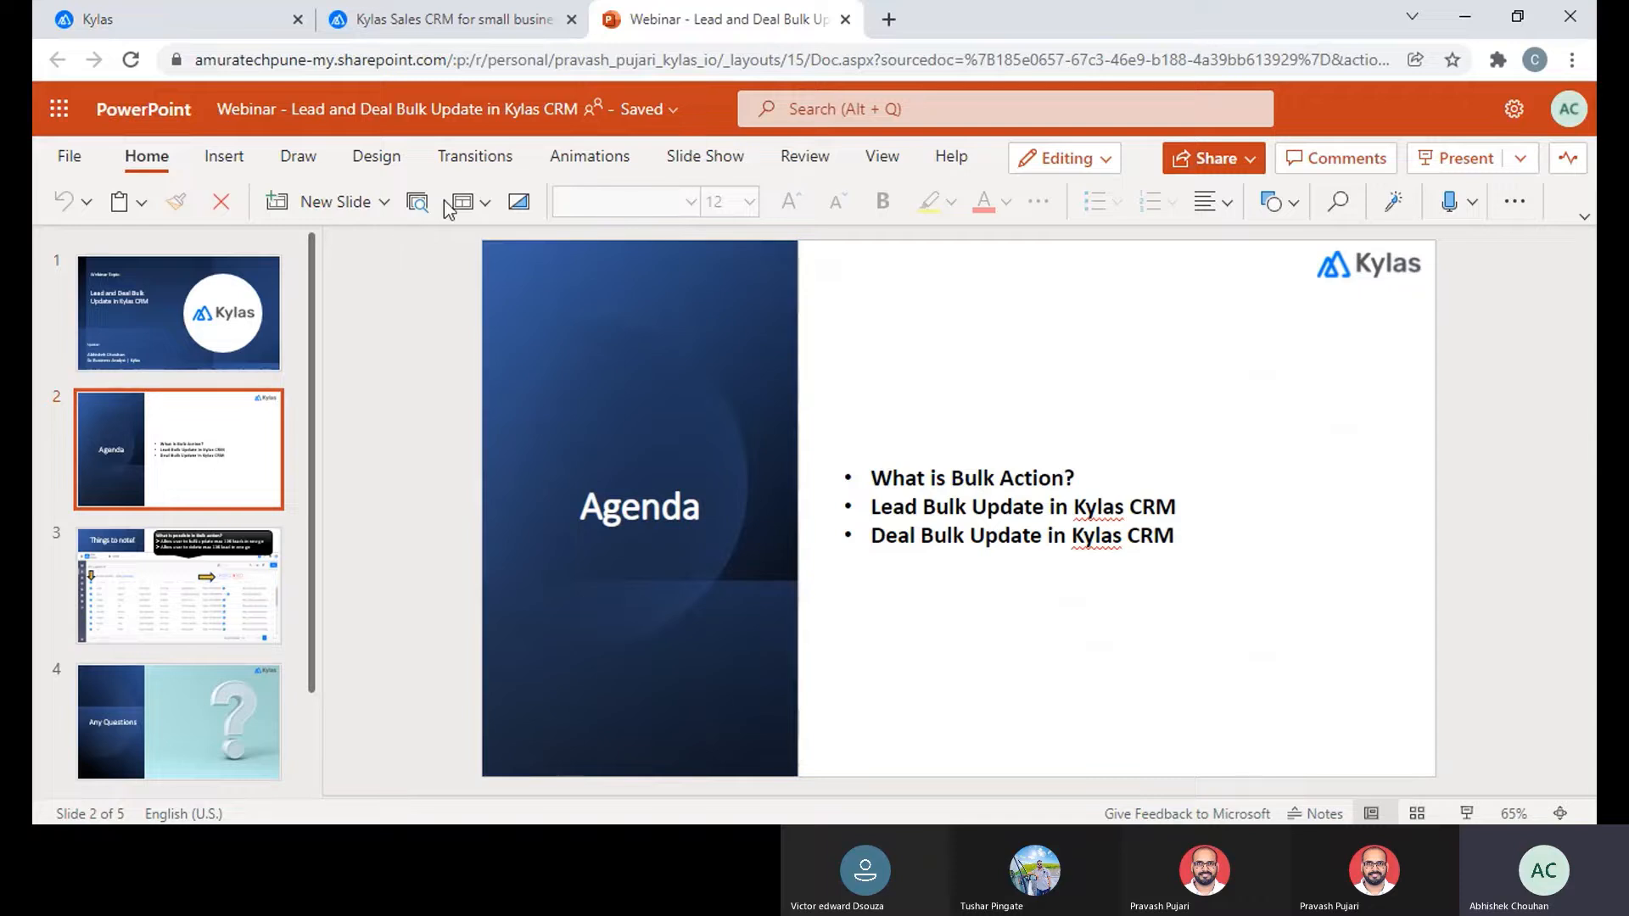
pyautogui.click(232, 36)
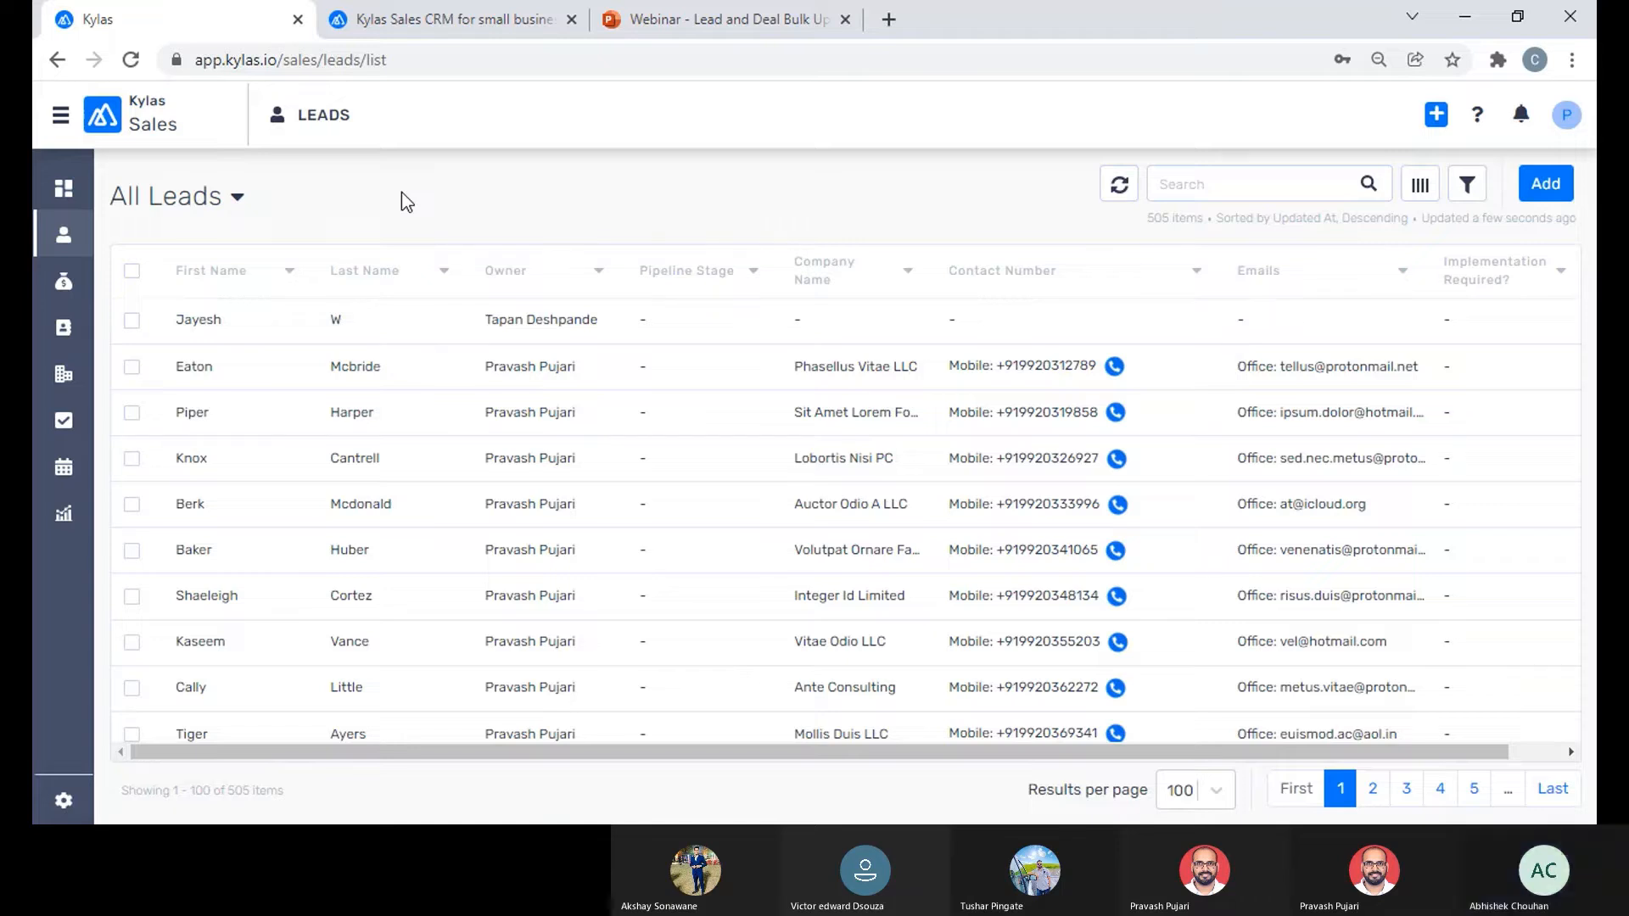
# Select all leads on the current page and scroll through the selected records
pyautogui.click(132, 272)
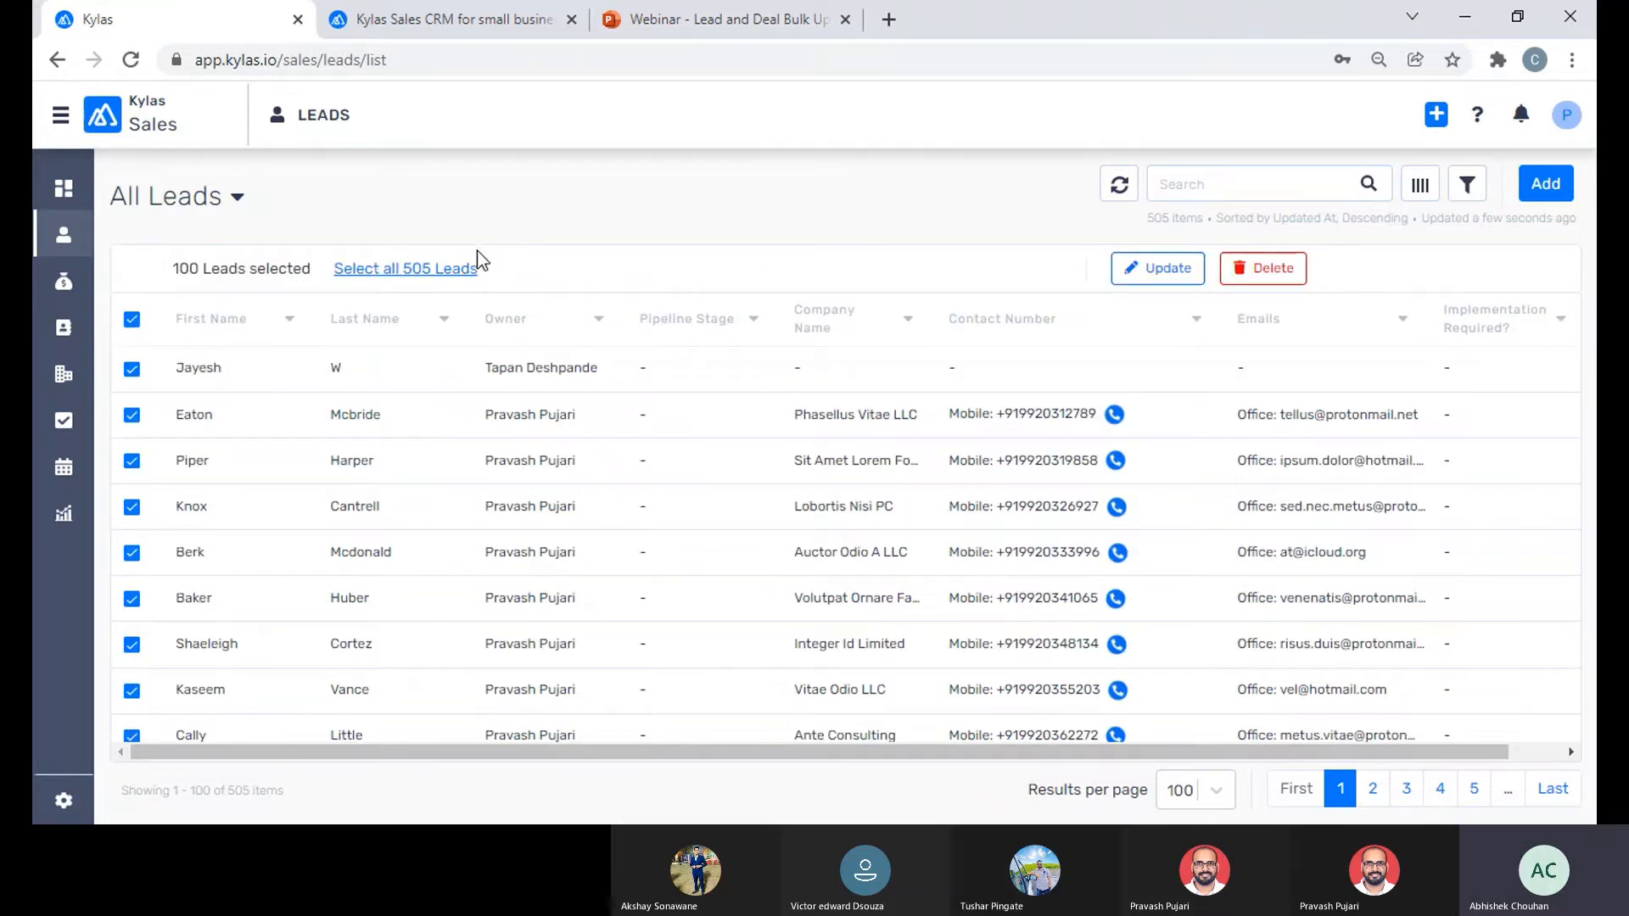
pyautogui.scroll(-2, 263, 583)
pyautogui.scroll(-20, 263, 583)
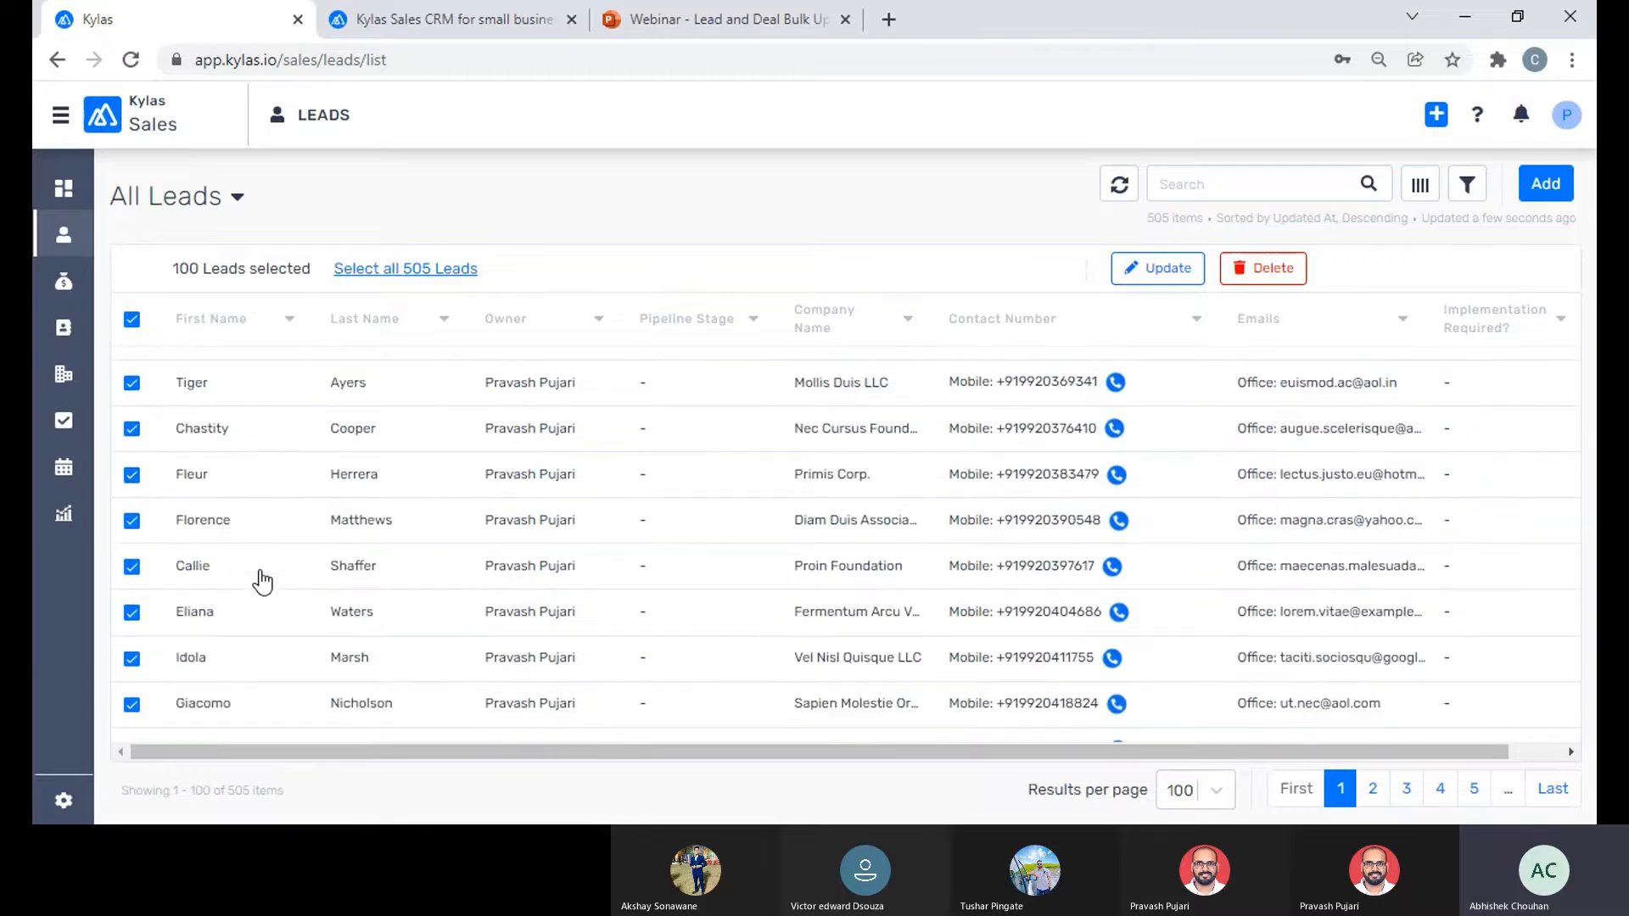
pyautogui.scroll(-7, 263, 583)
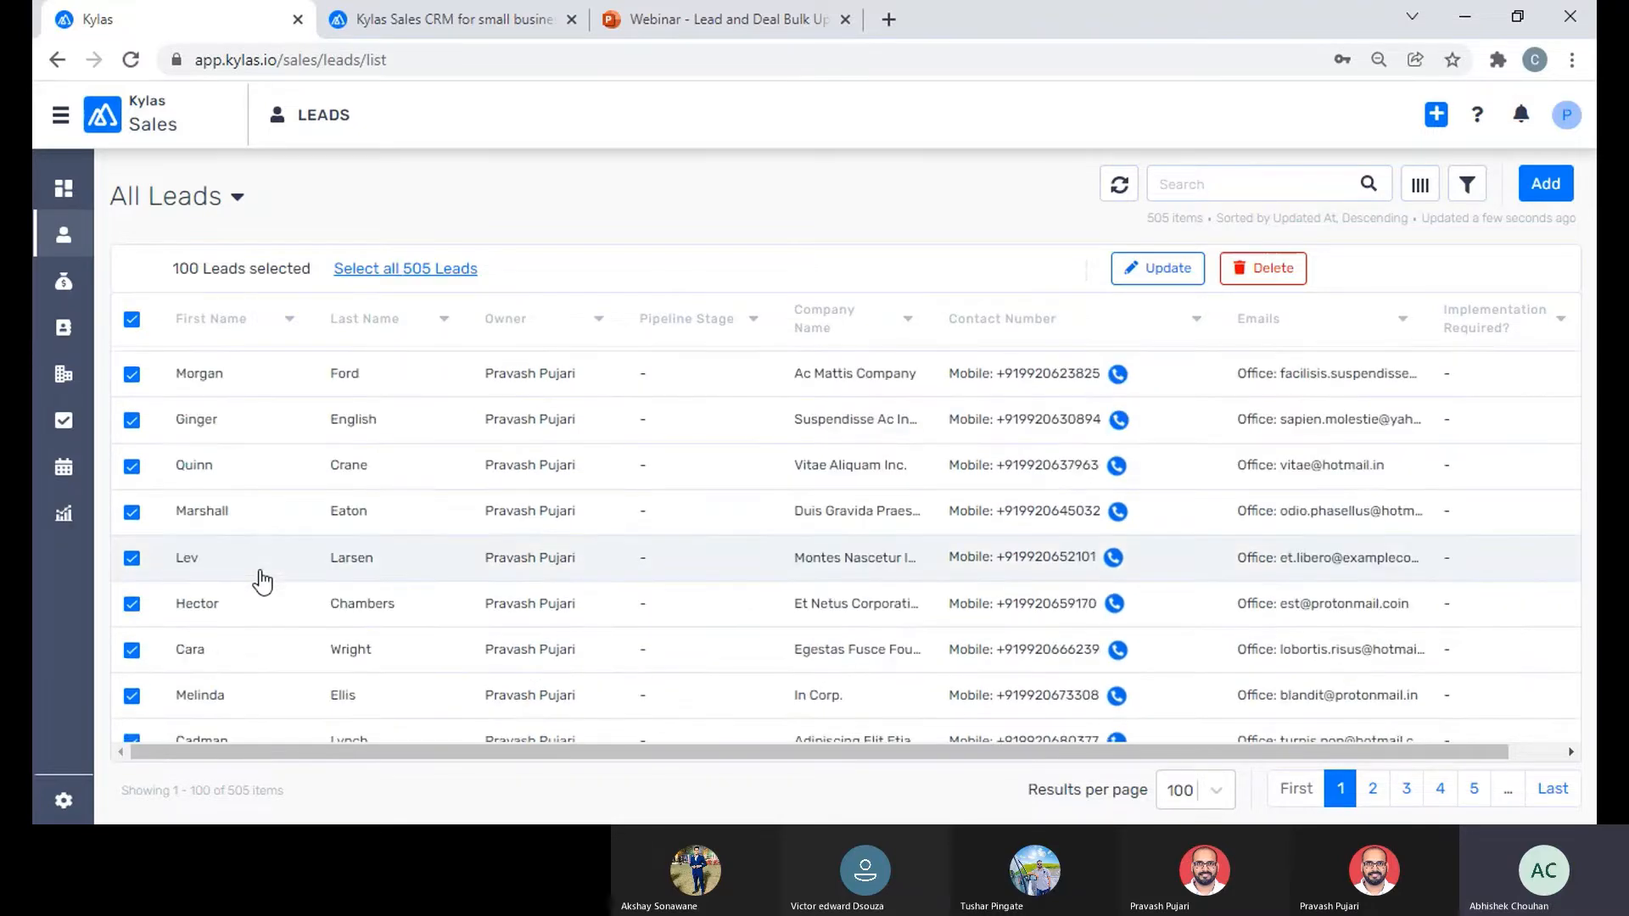
pyautogui.scroll(-10, 263, 583)
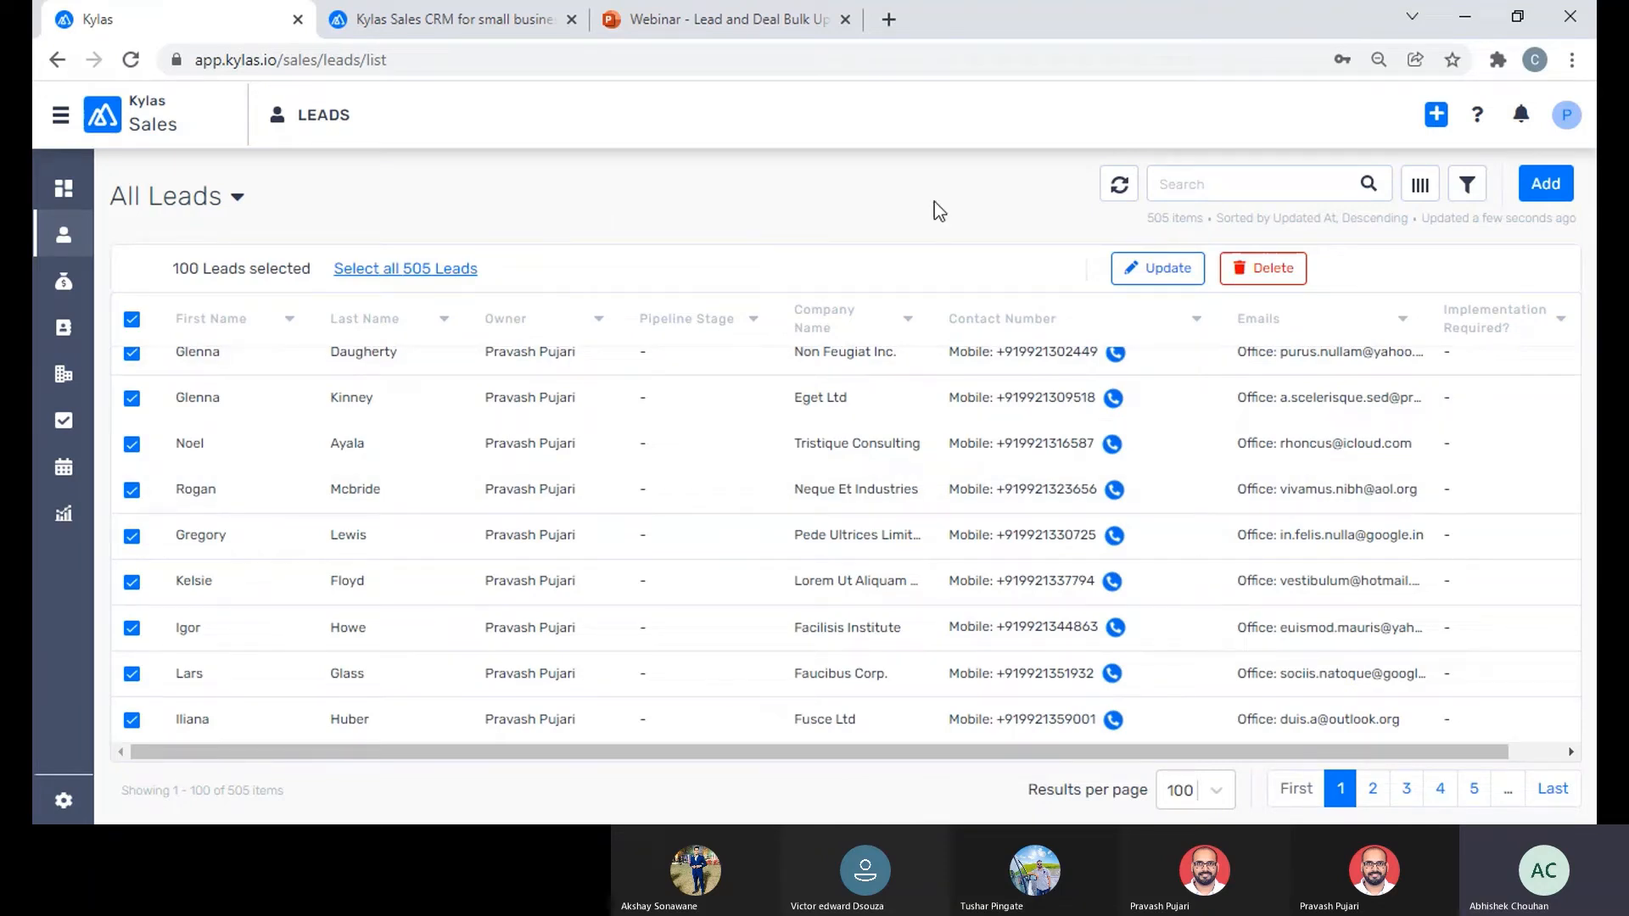
pyautogui.scroll(20, 415, 503)
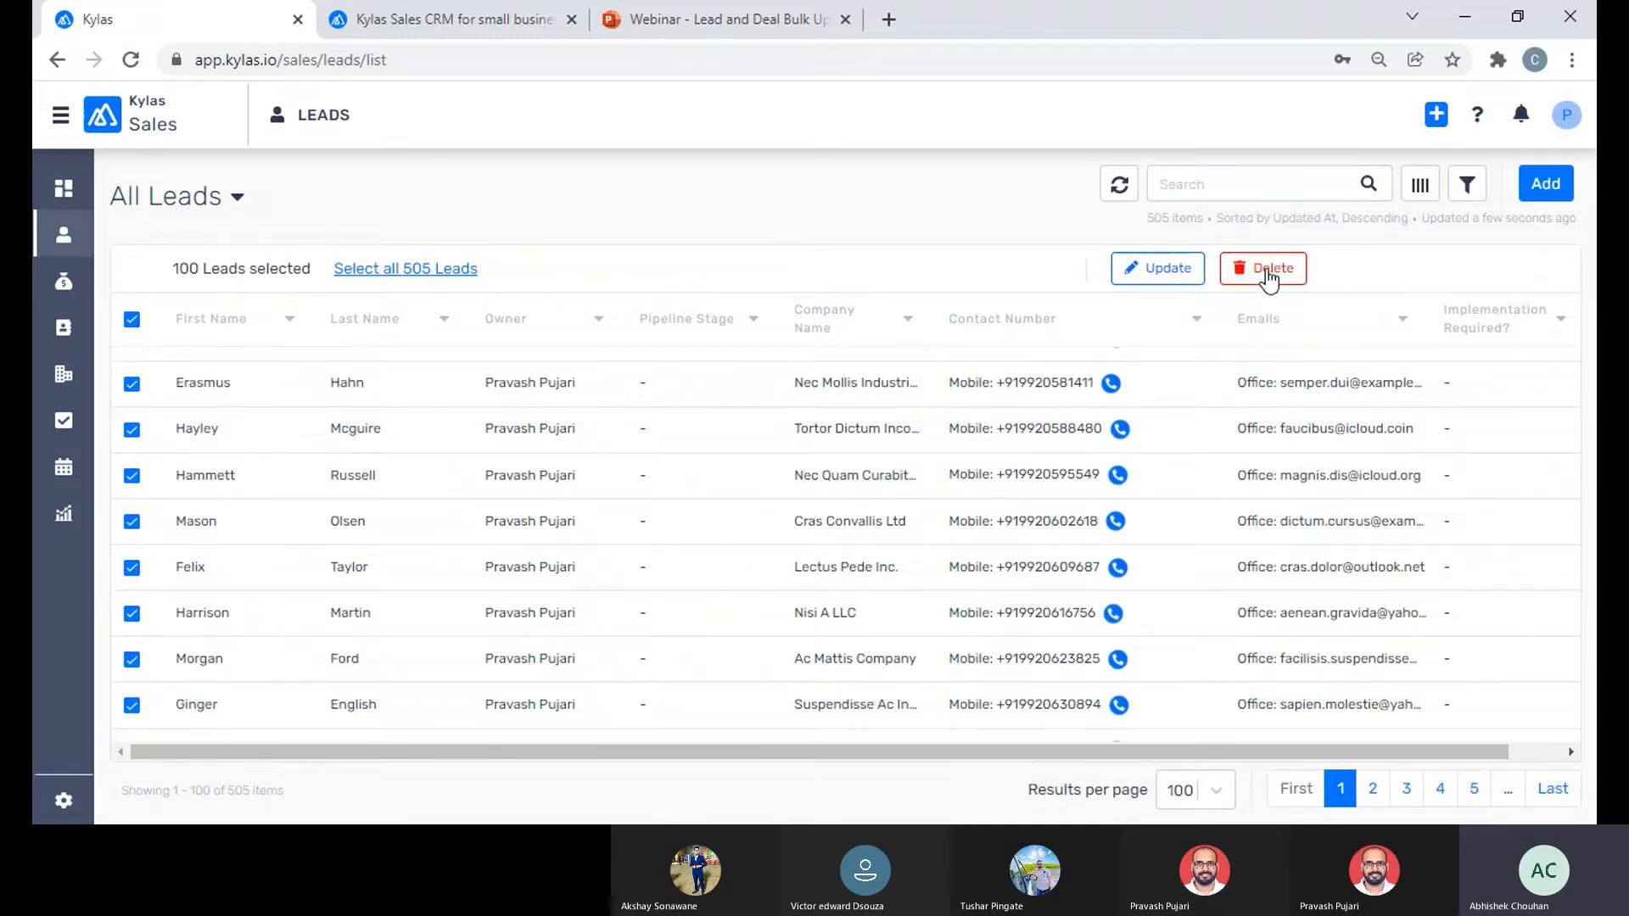
# Open the bulk Update Leads dialog, browse the list of updatable fields, and close it
pyautogui.click(1162, 272)
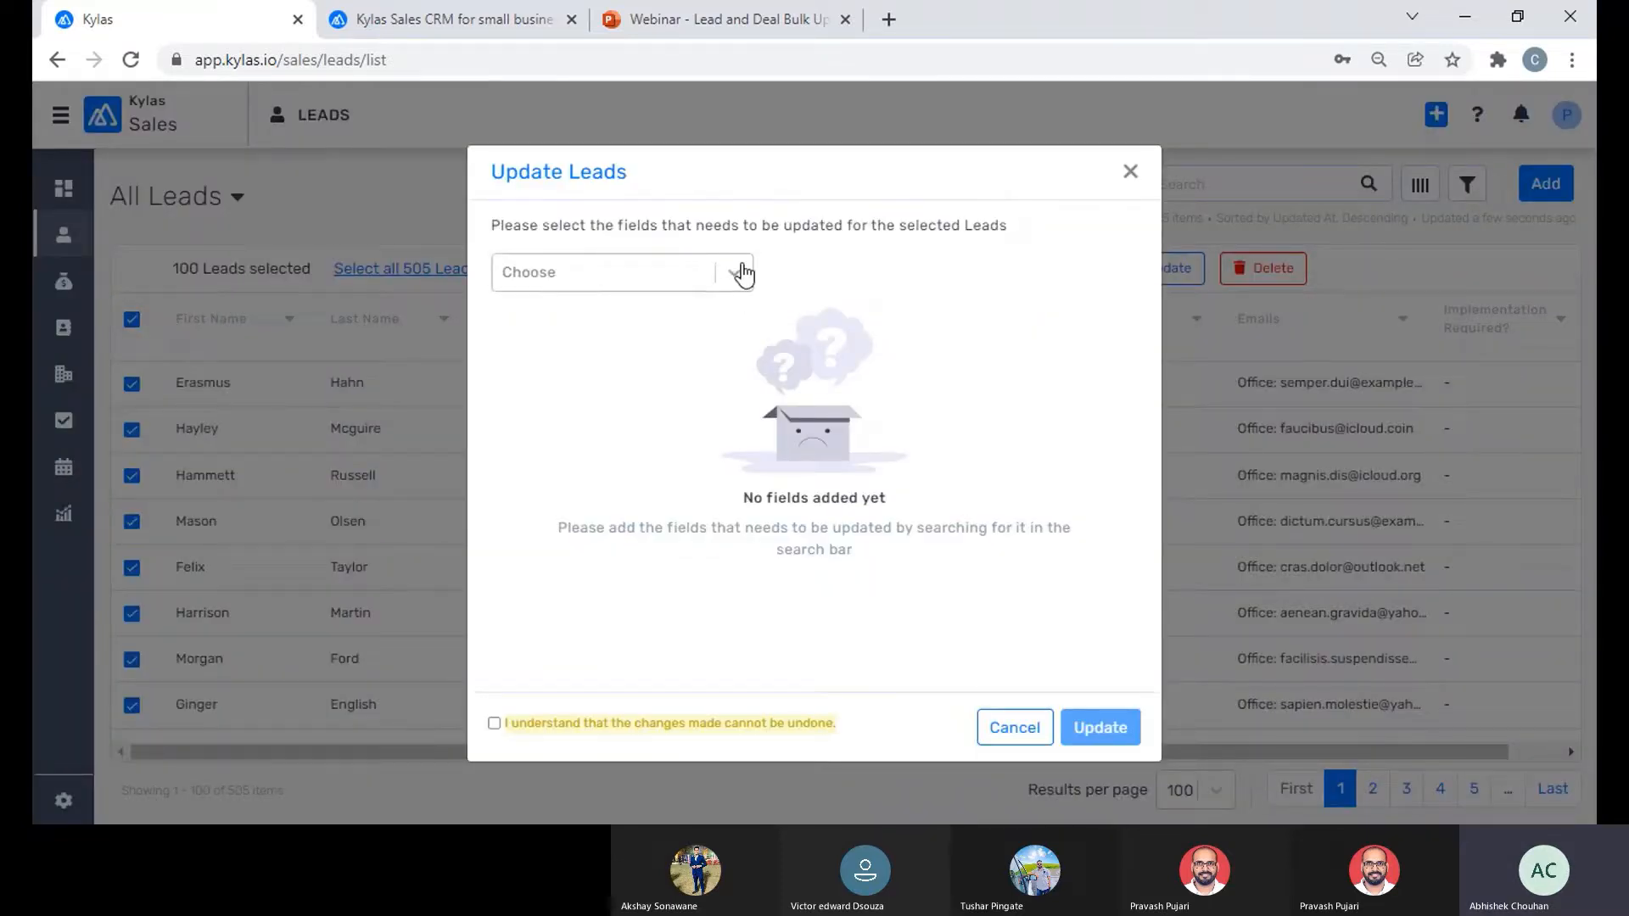
pyautogui.click(746, 272)
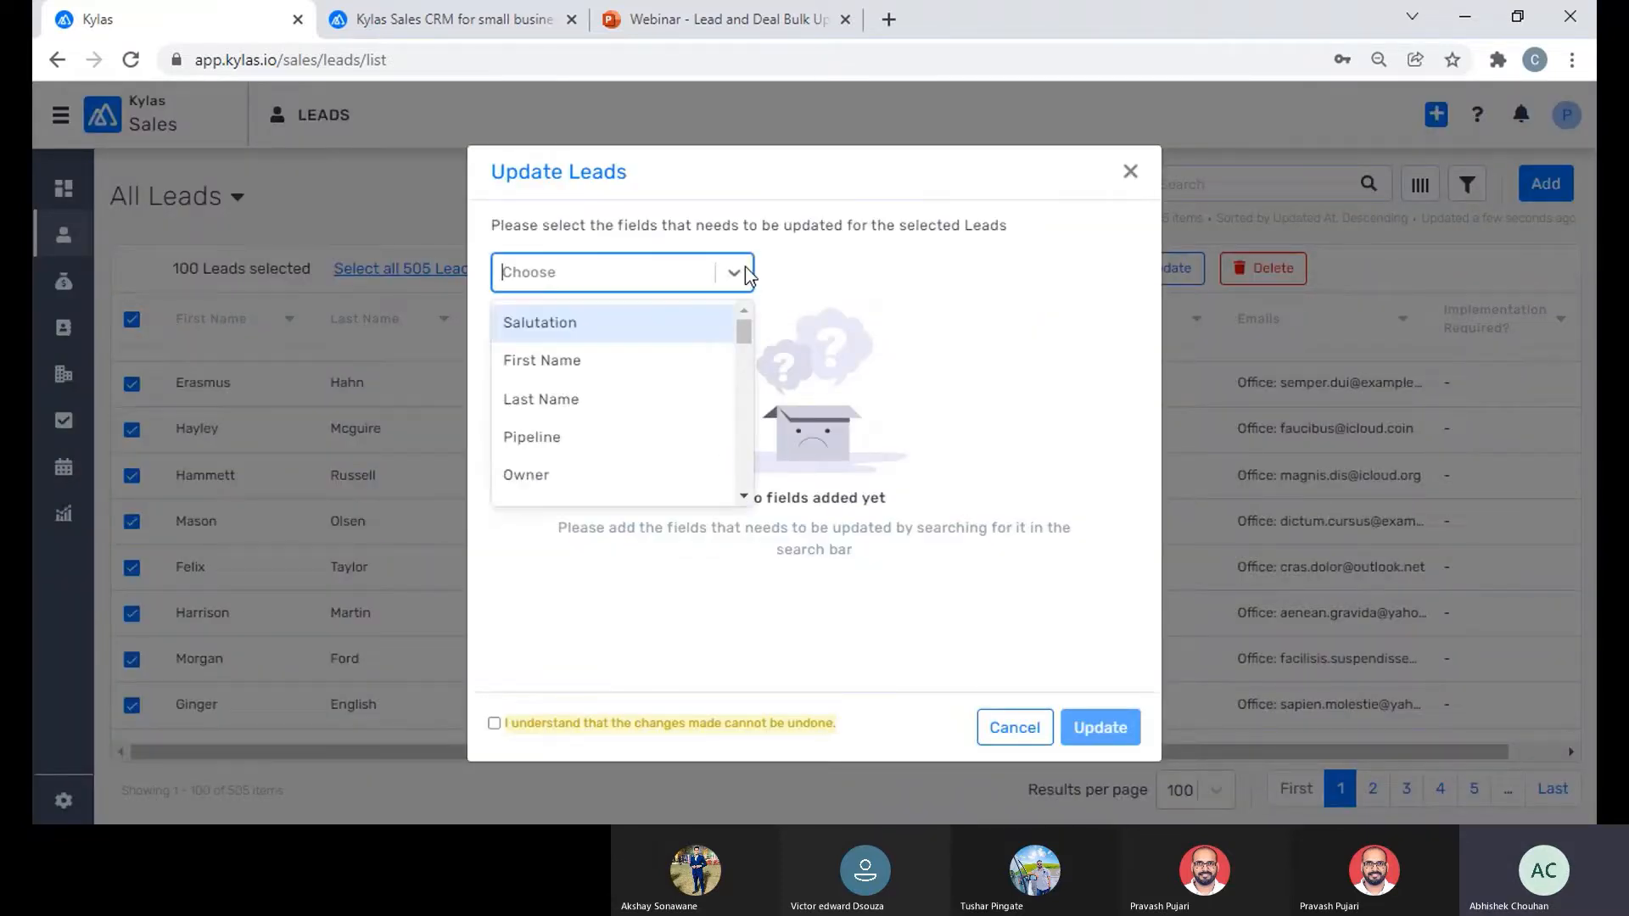
pyautogui.scroll(-3, 660, 351)
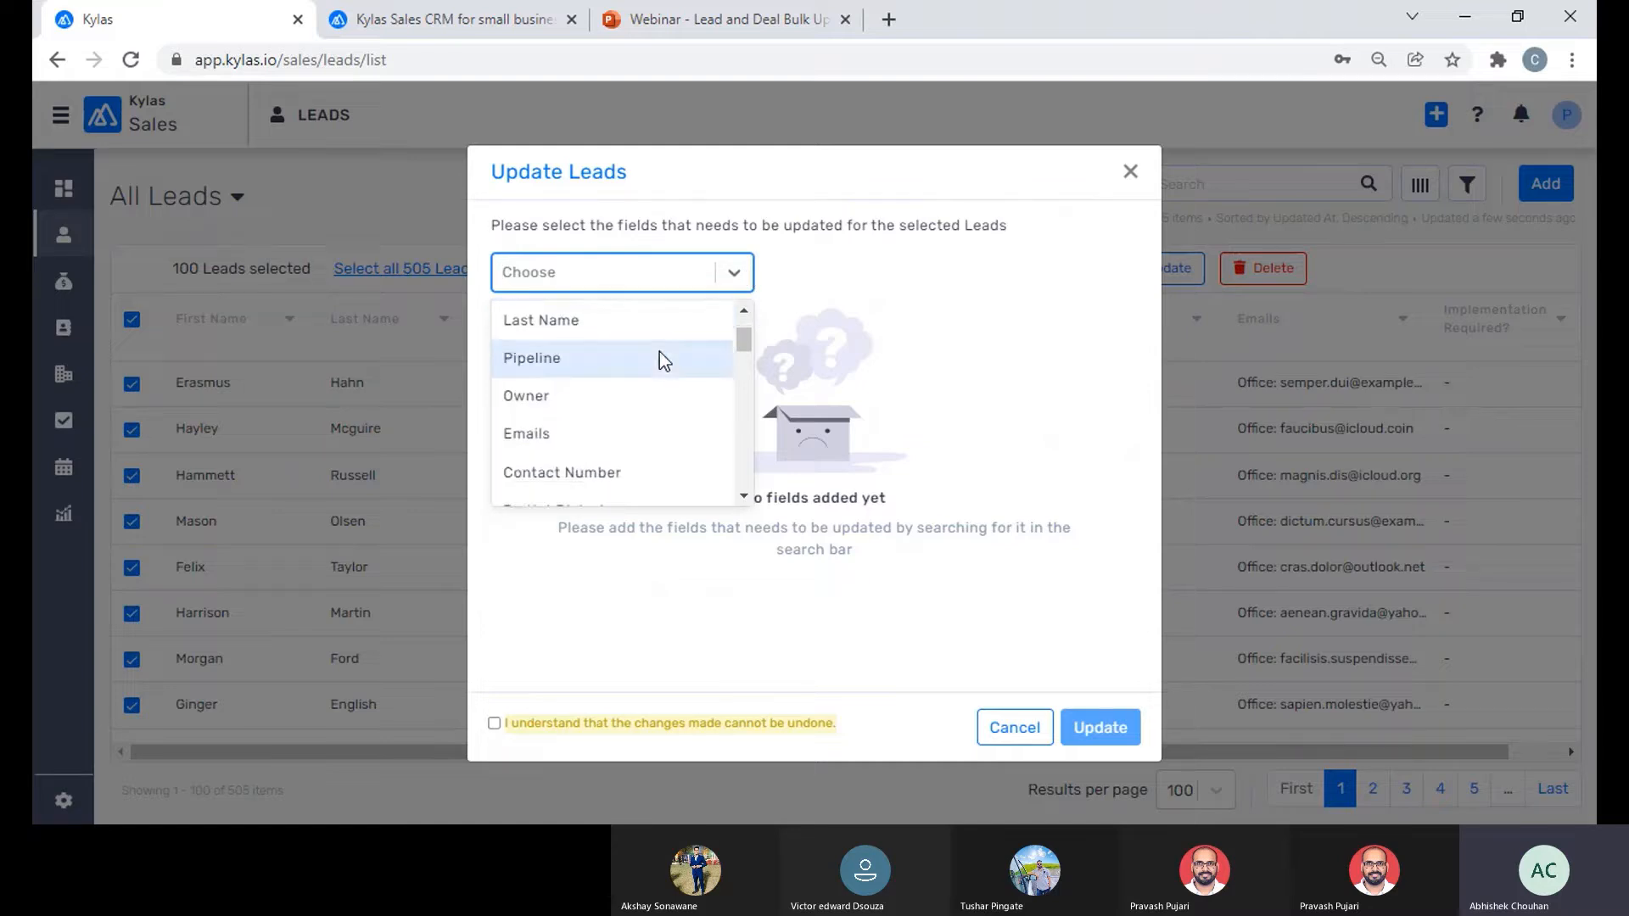
pyautogui.scroll(3, 659, 351)
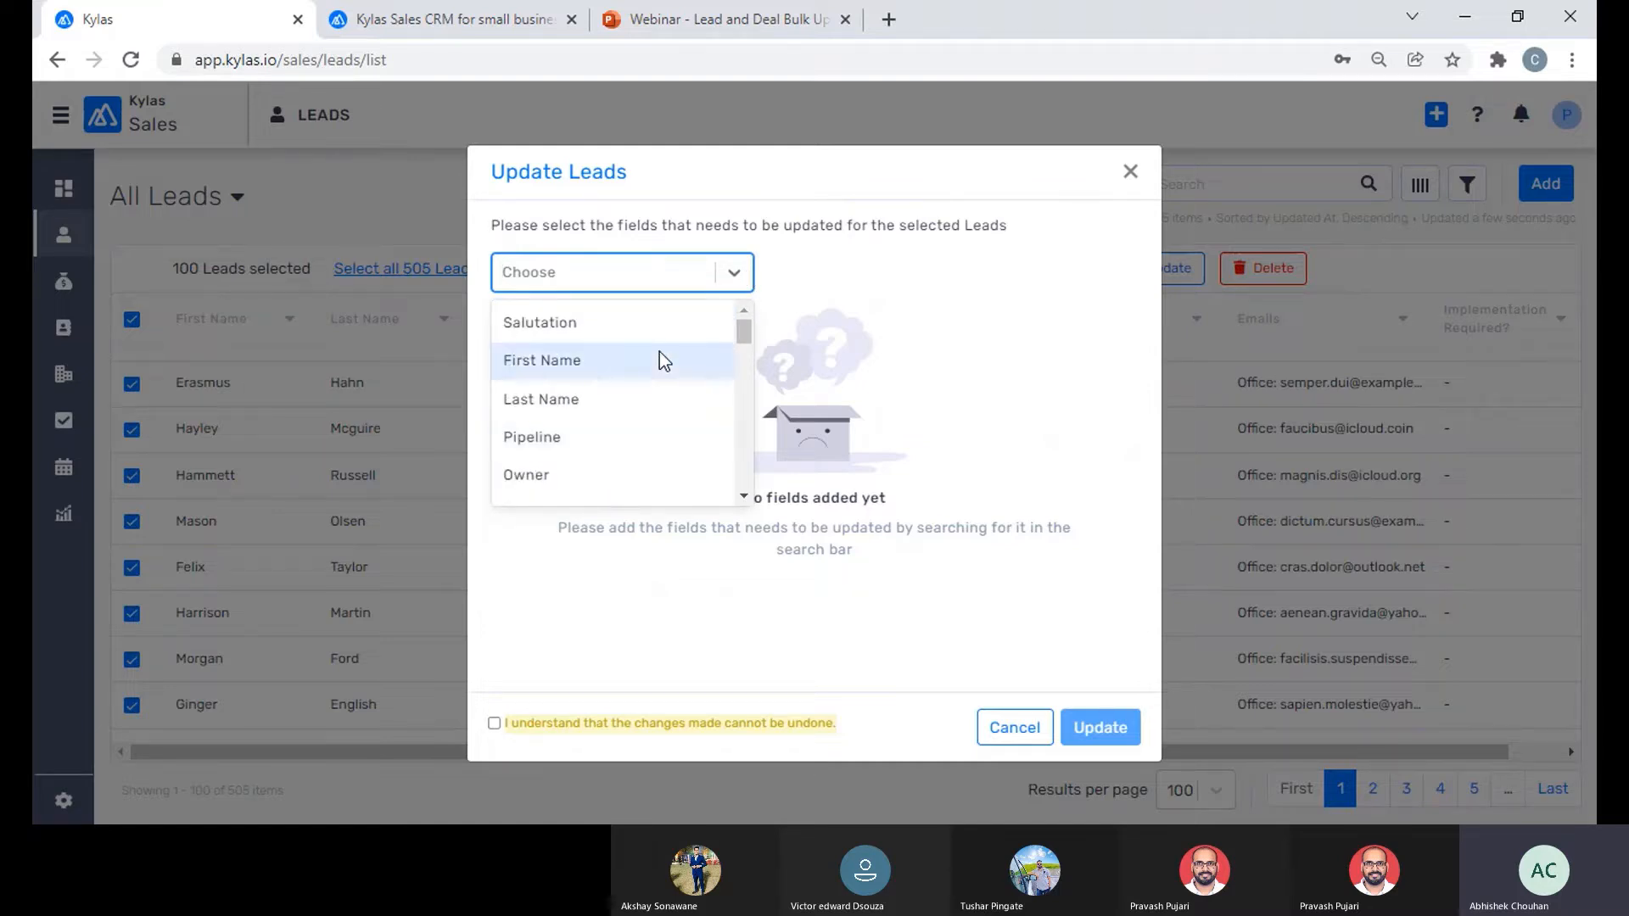
pyautogui.click(1121, 159)
pyautogui.click(1131, 173)
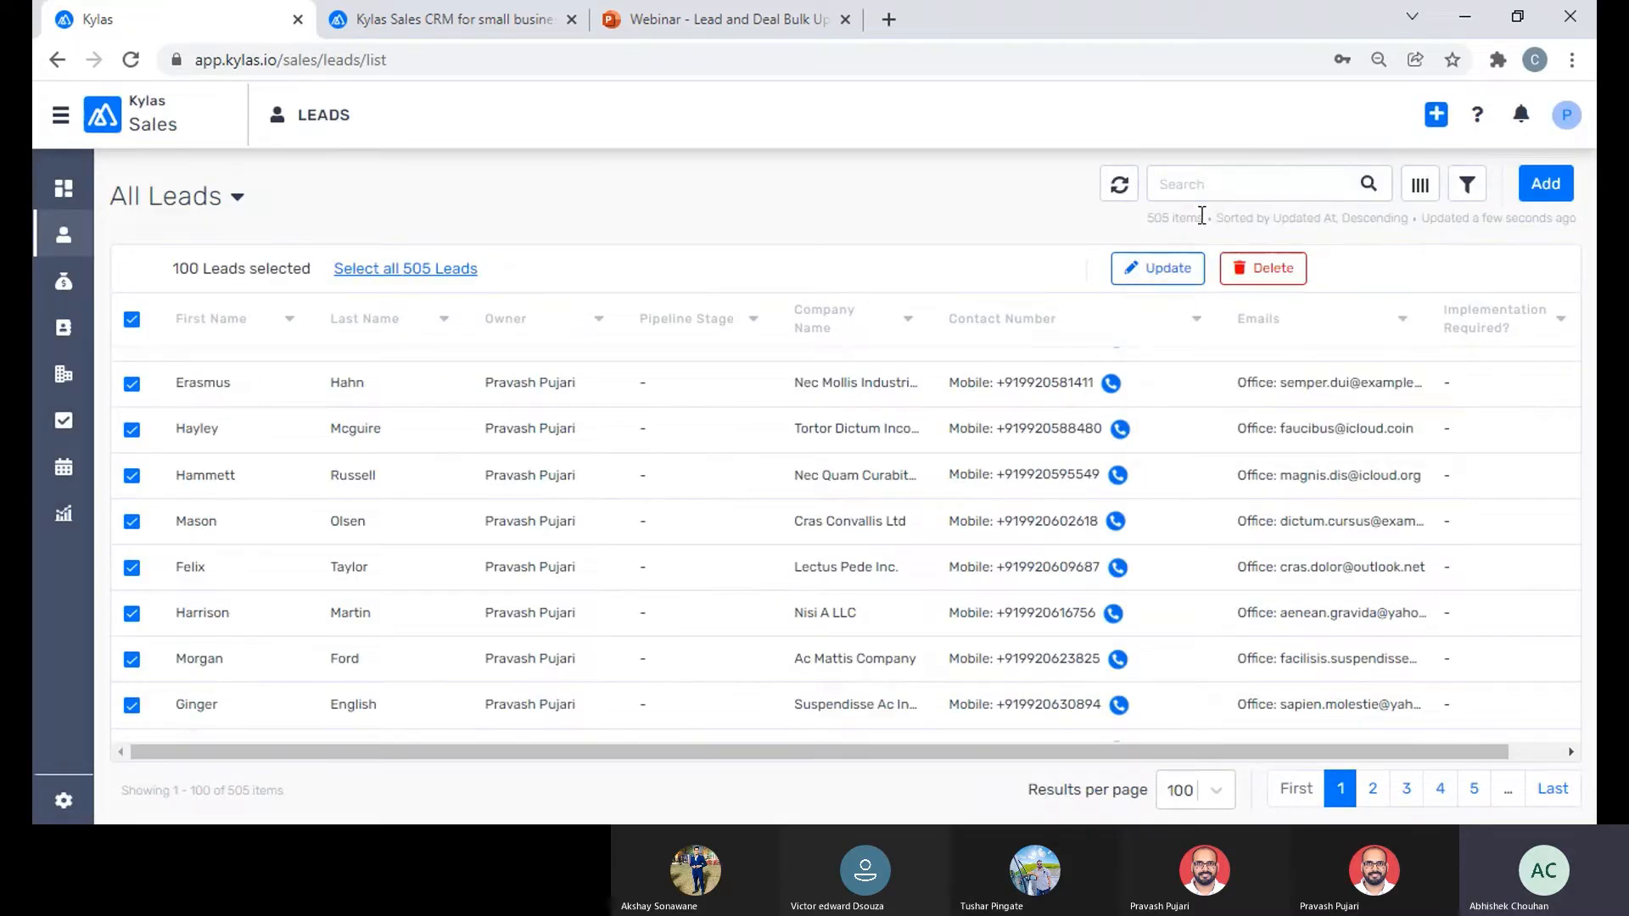
# Open the Add Lead form, show all fields instead of only required ones, and close the form
pyautogui.moveTo(1436, 119)
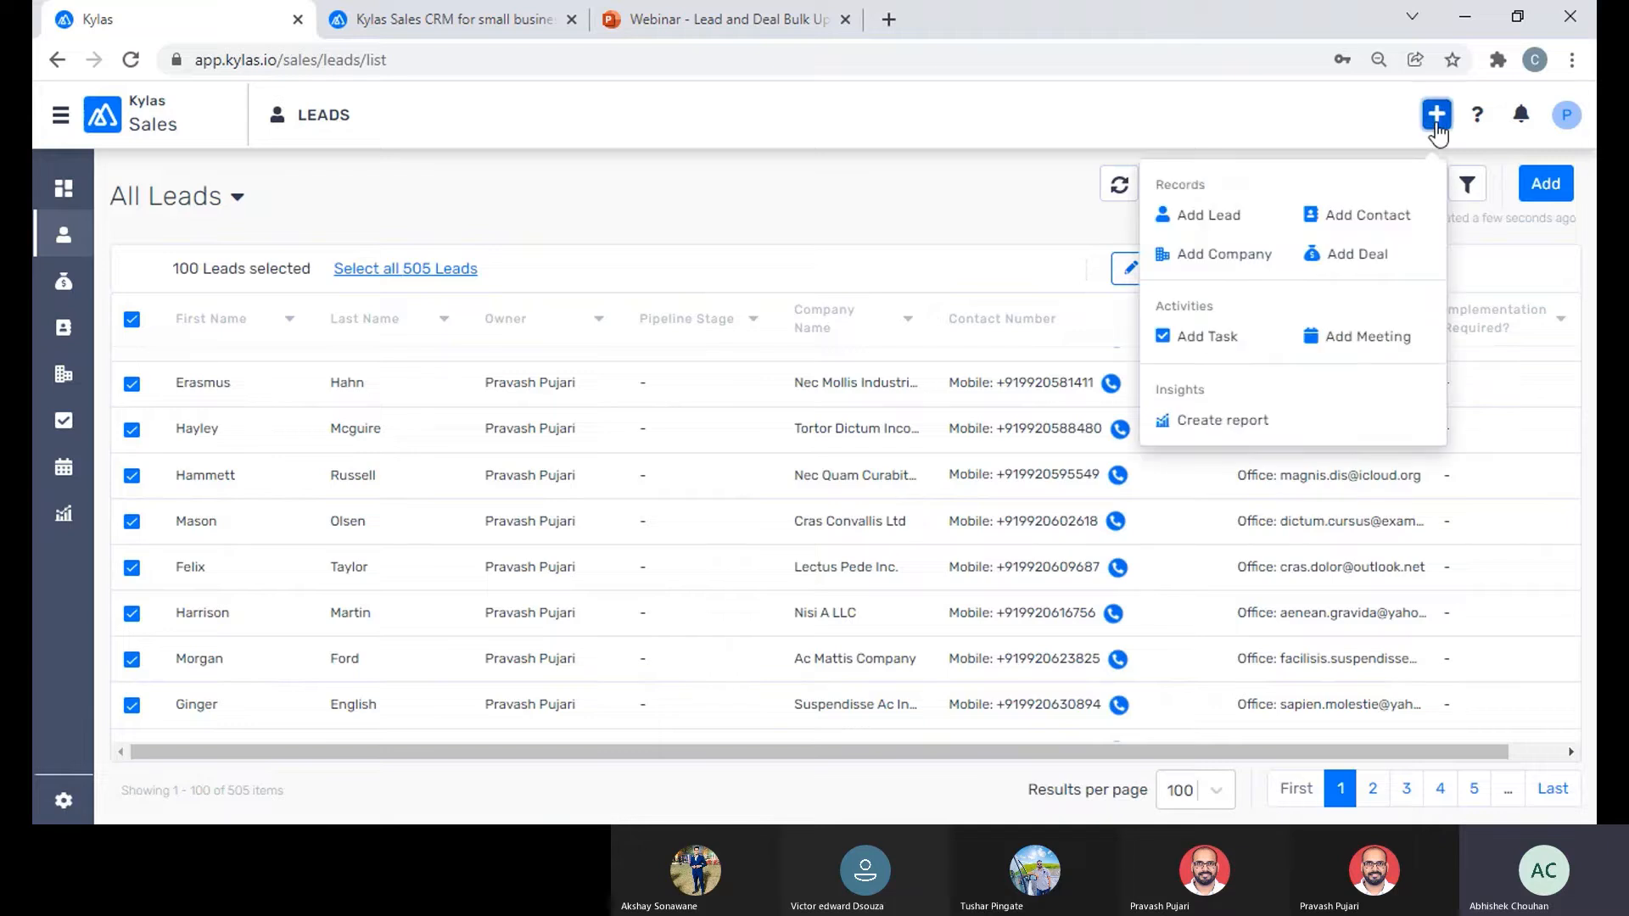
pyautogui.click(1226, 218)
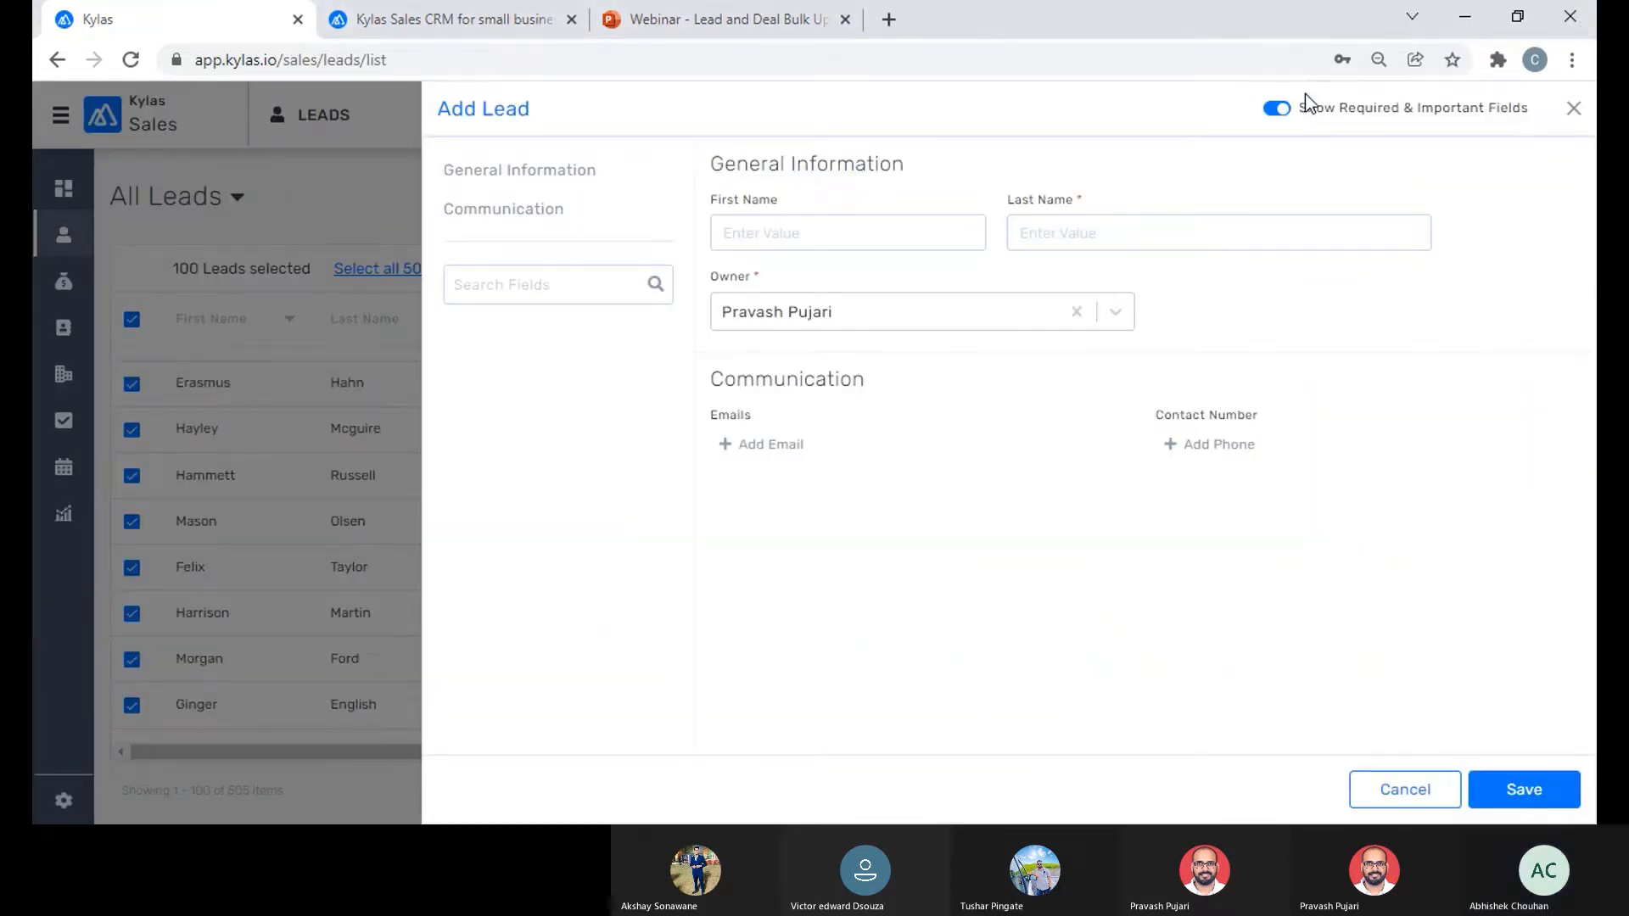
pyautogui.click(1325, 112)
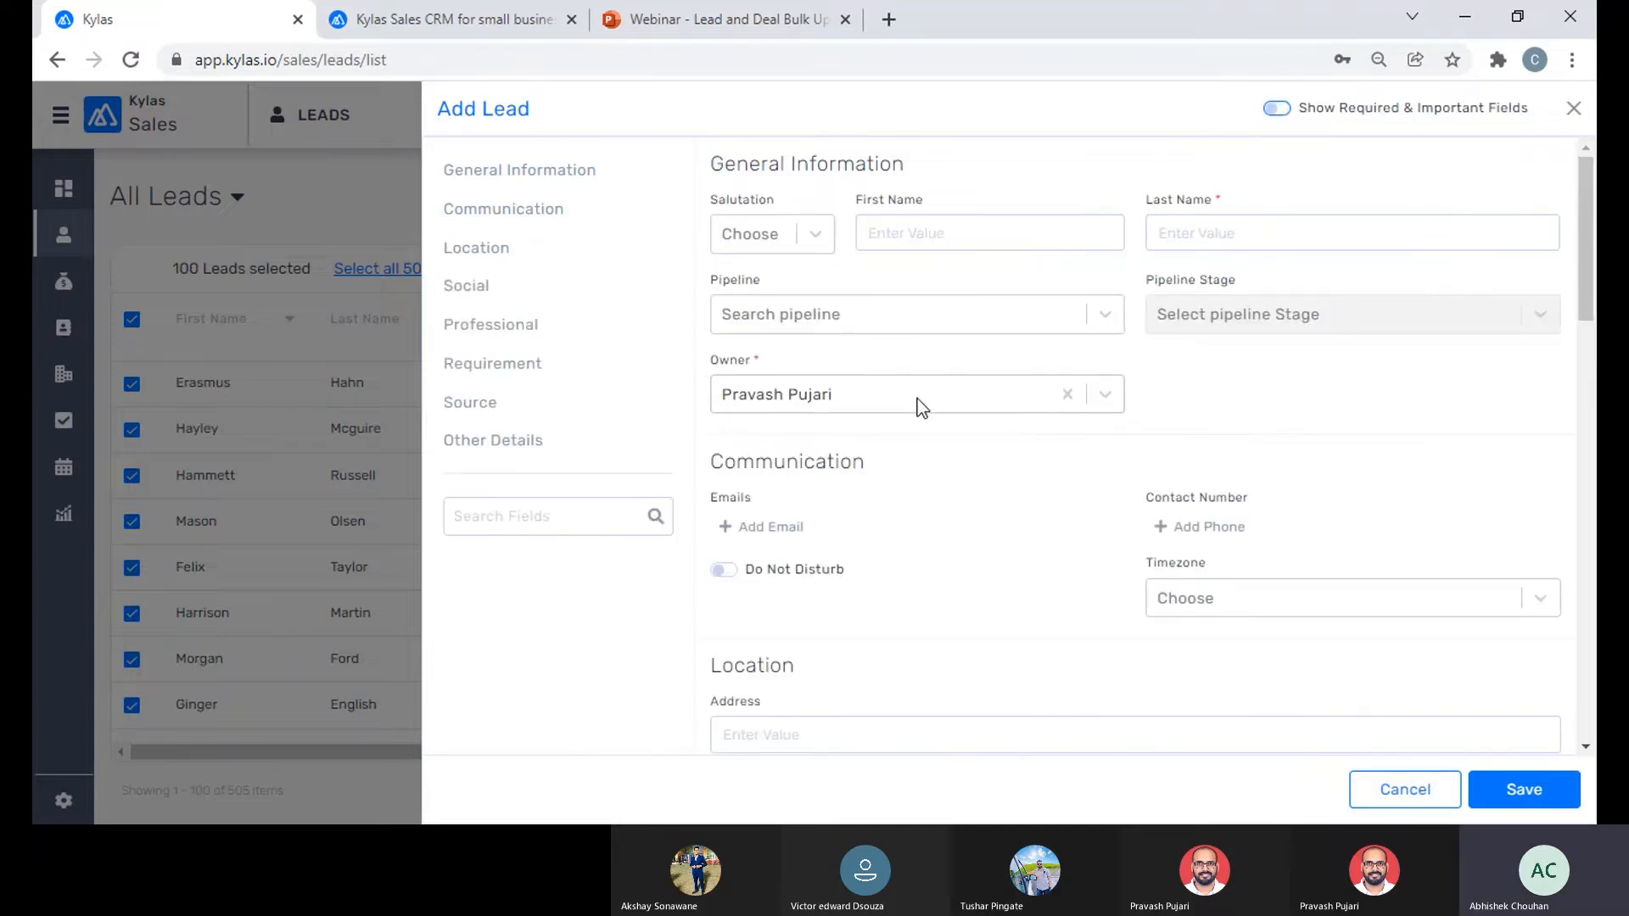
pyautogui.click(1575, 109)
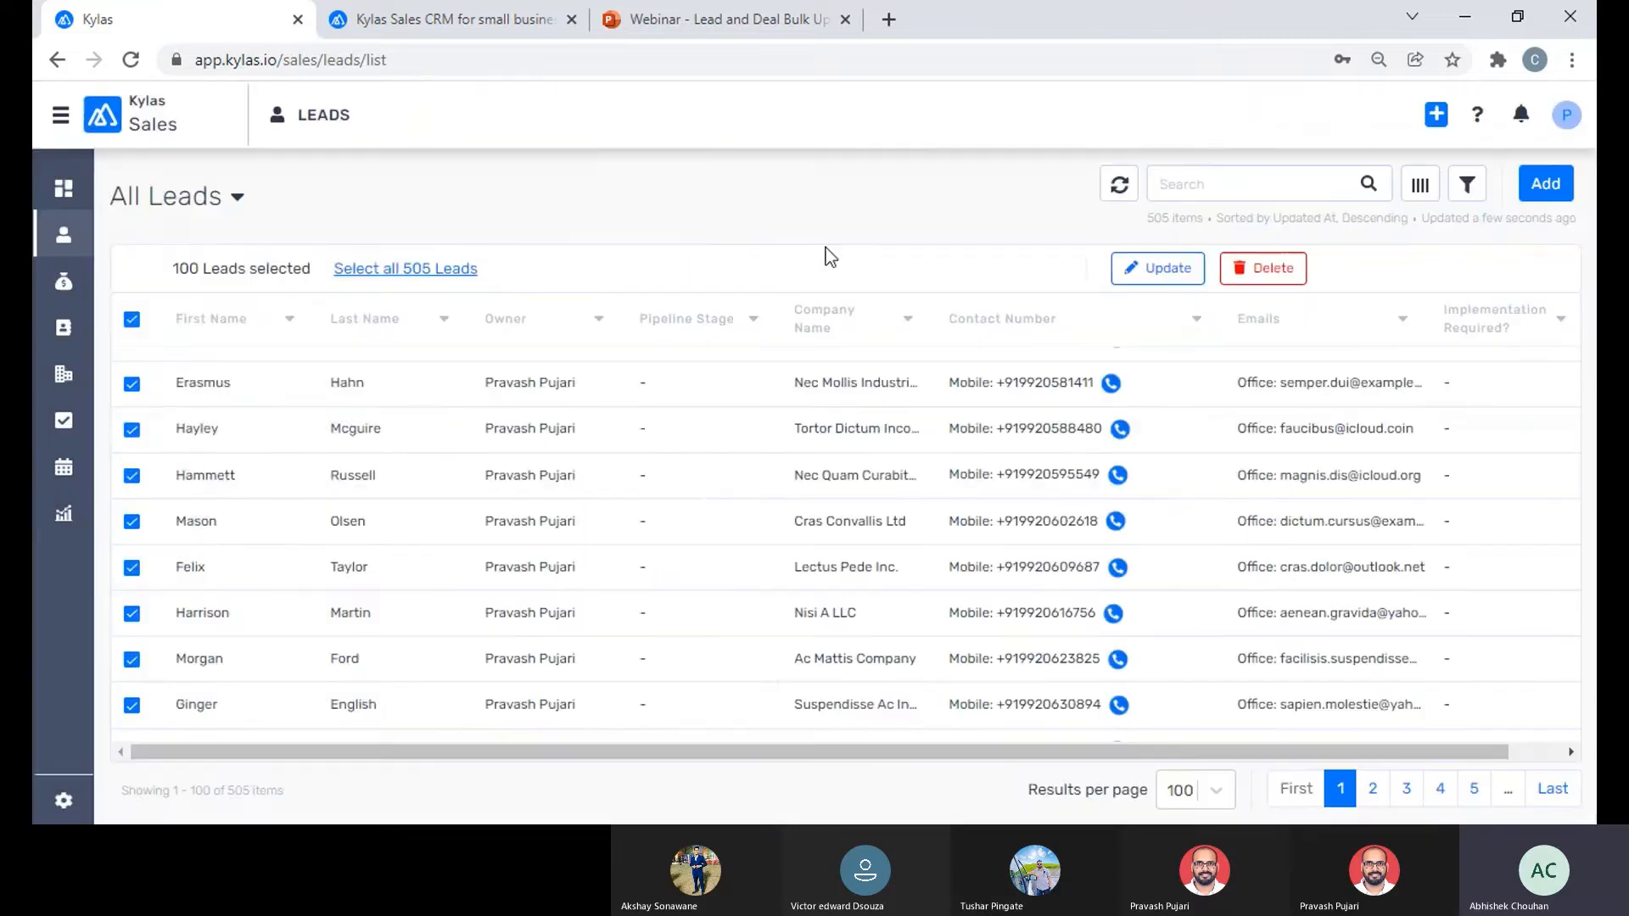
# Reopen the bulk Update Leads dialog and add the Owner field by searching for it
pyautogui.click(1138, 272)
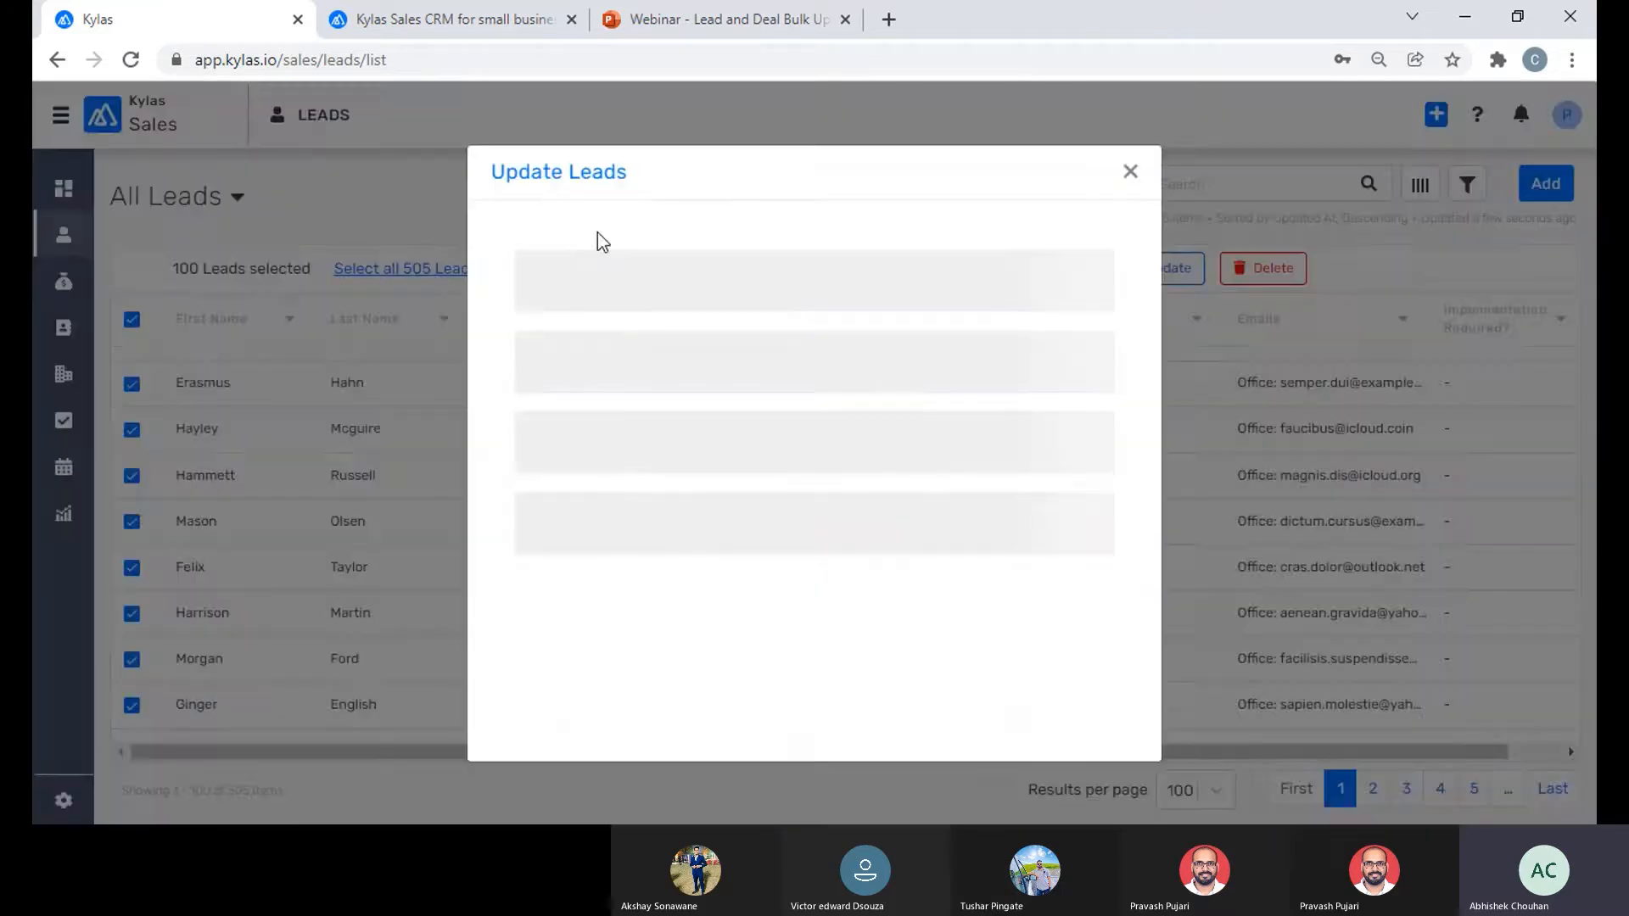
pyautogui.click(701, 287)
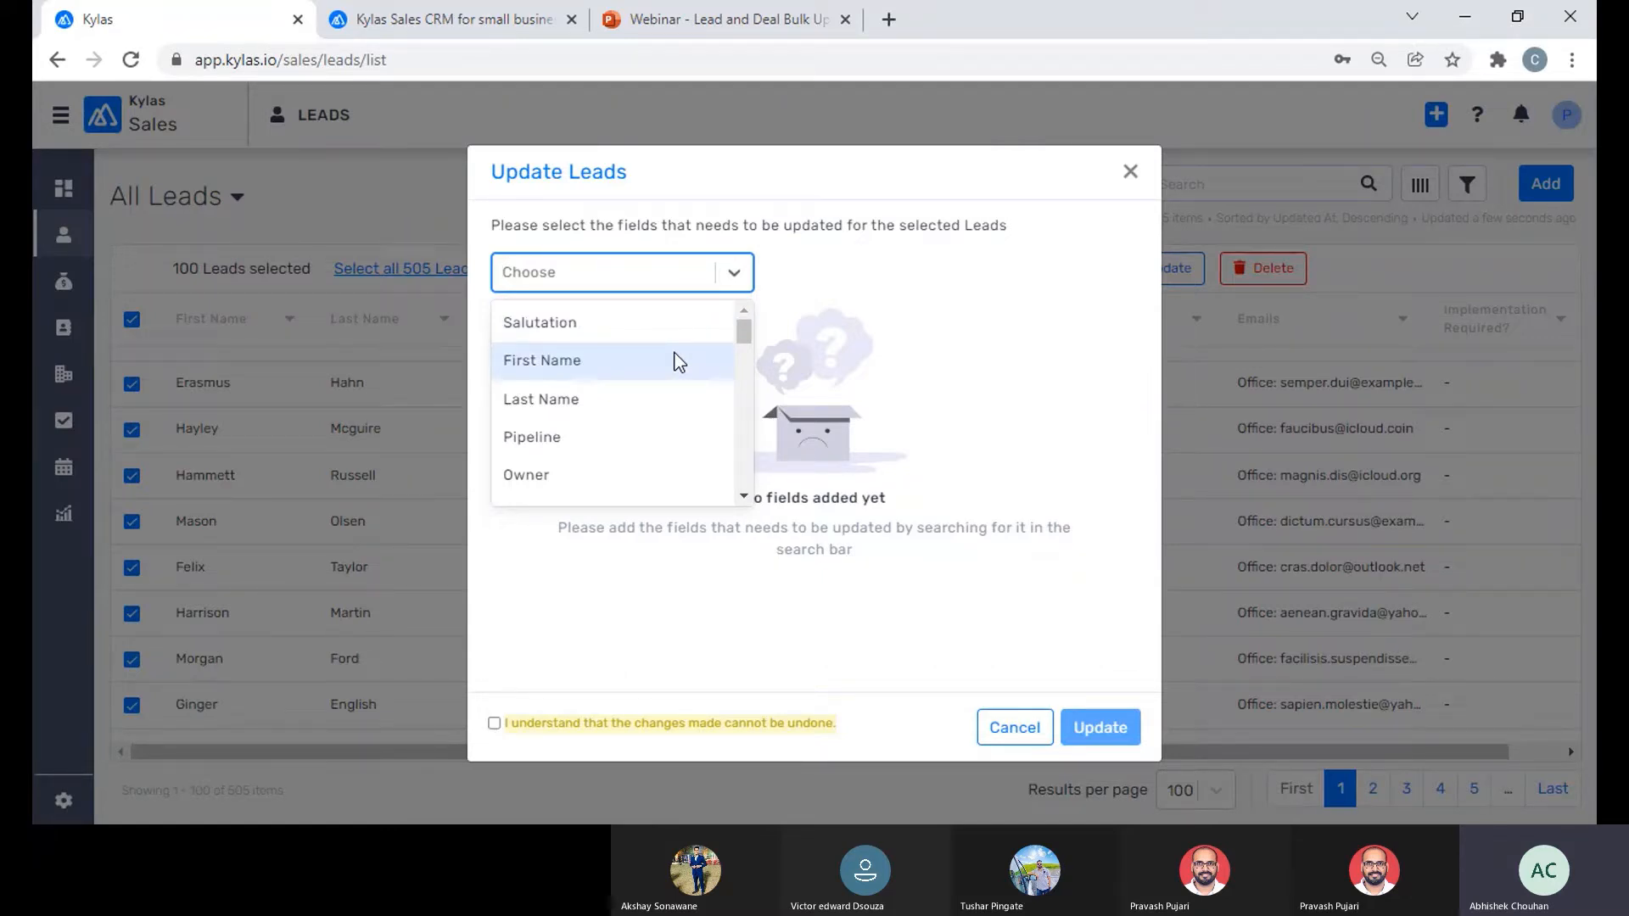
pyautogui.click(1128, 177)
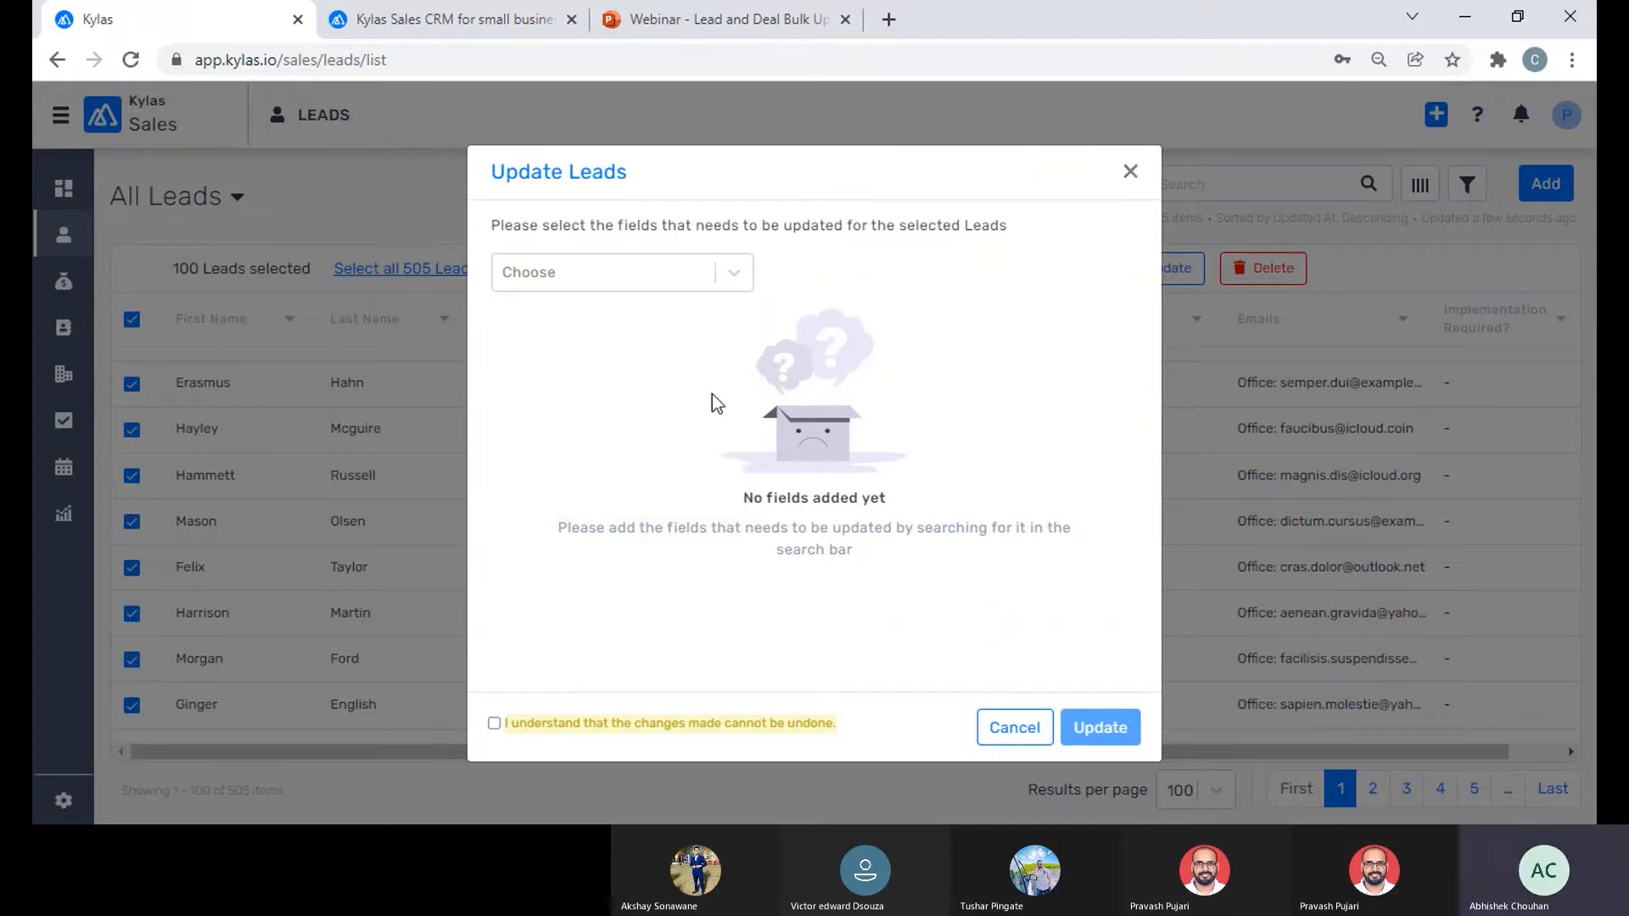
pyautogui.click(724, 270)
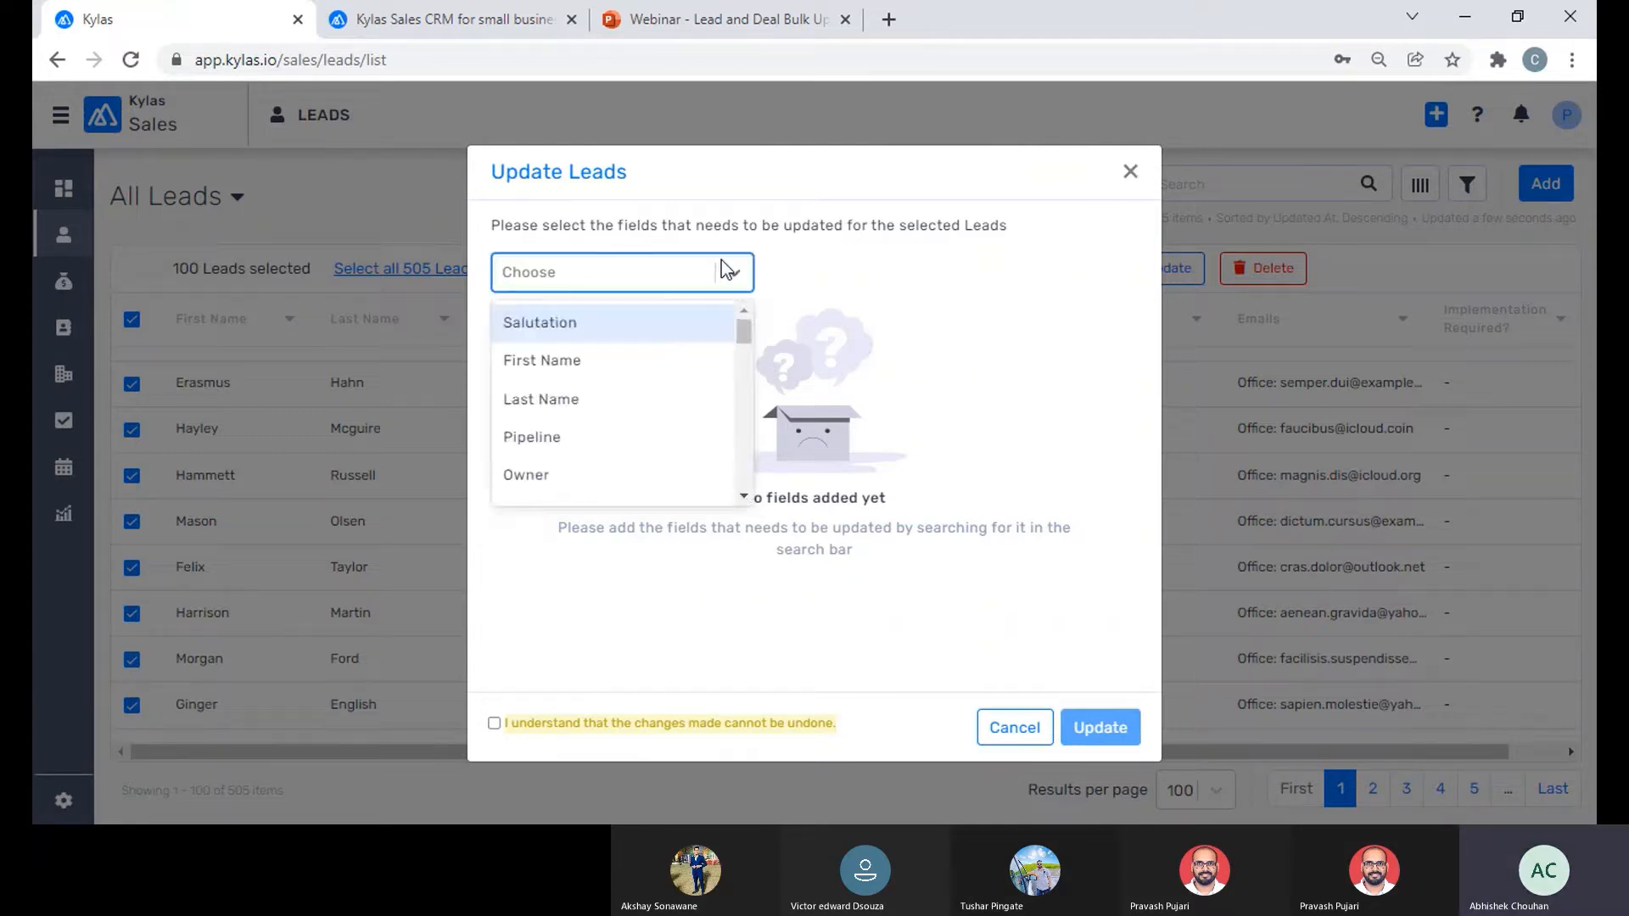
pyautogui.write('ow')
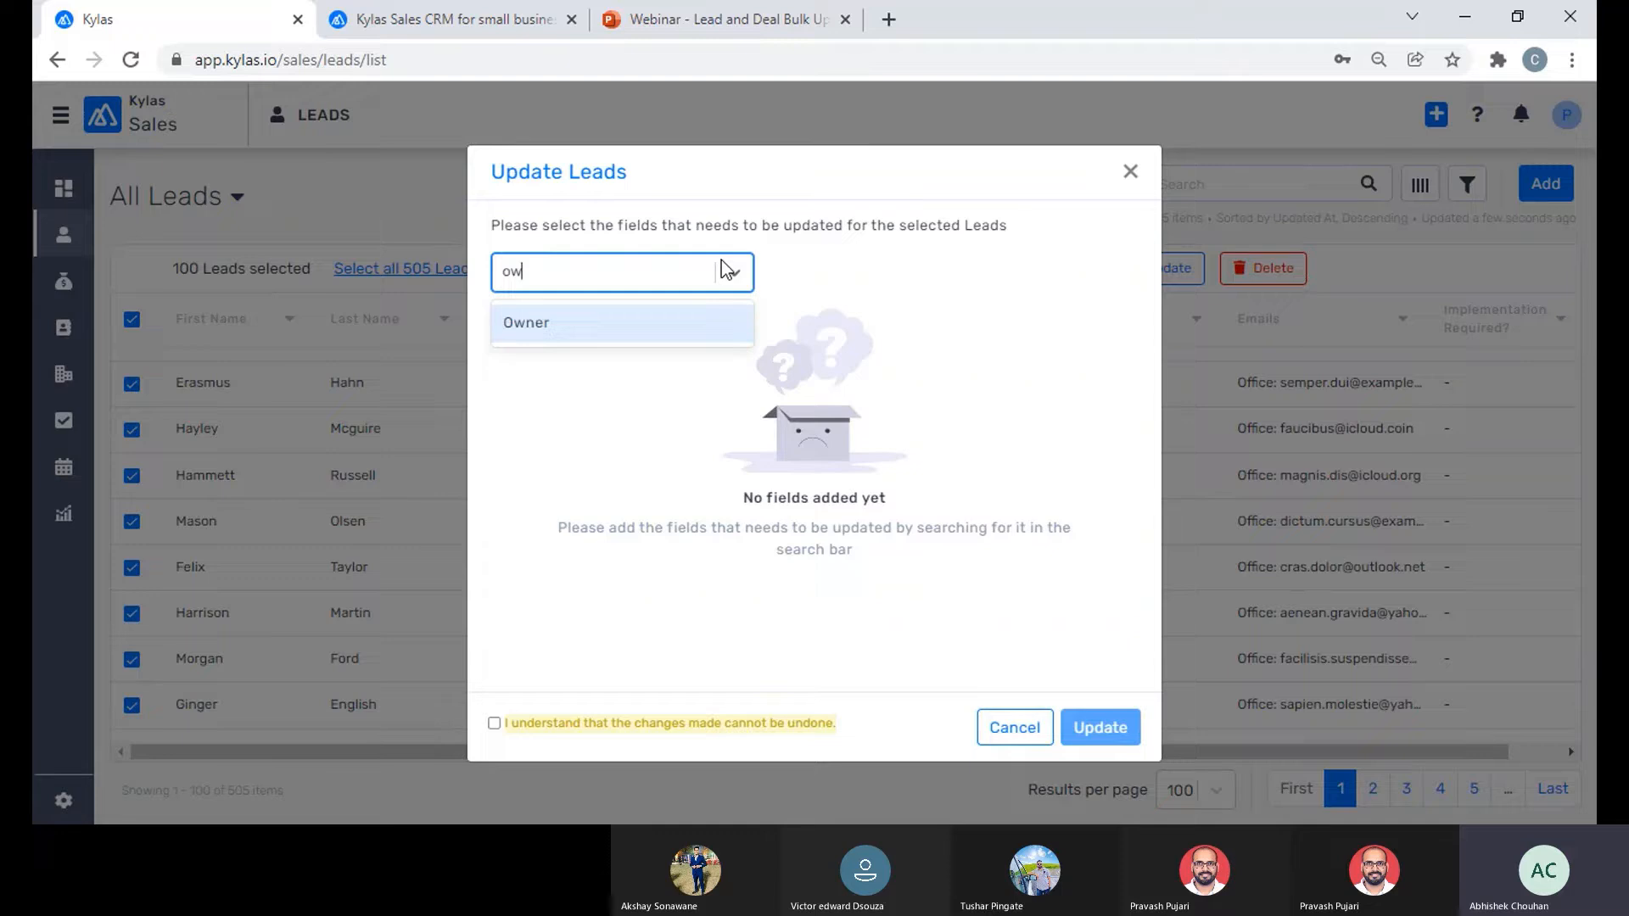
pyautogui.click(556, 337)
pyautogui.click(856, 392)
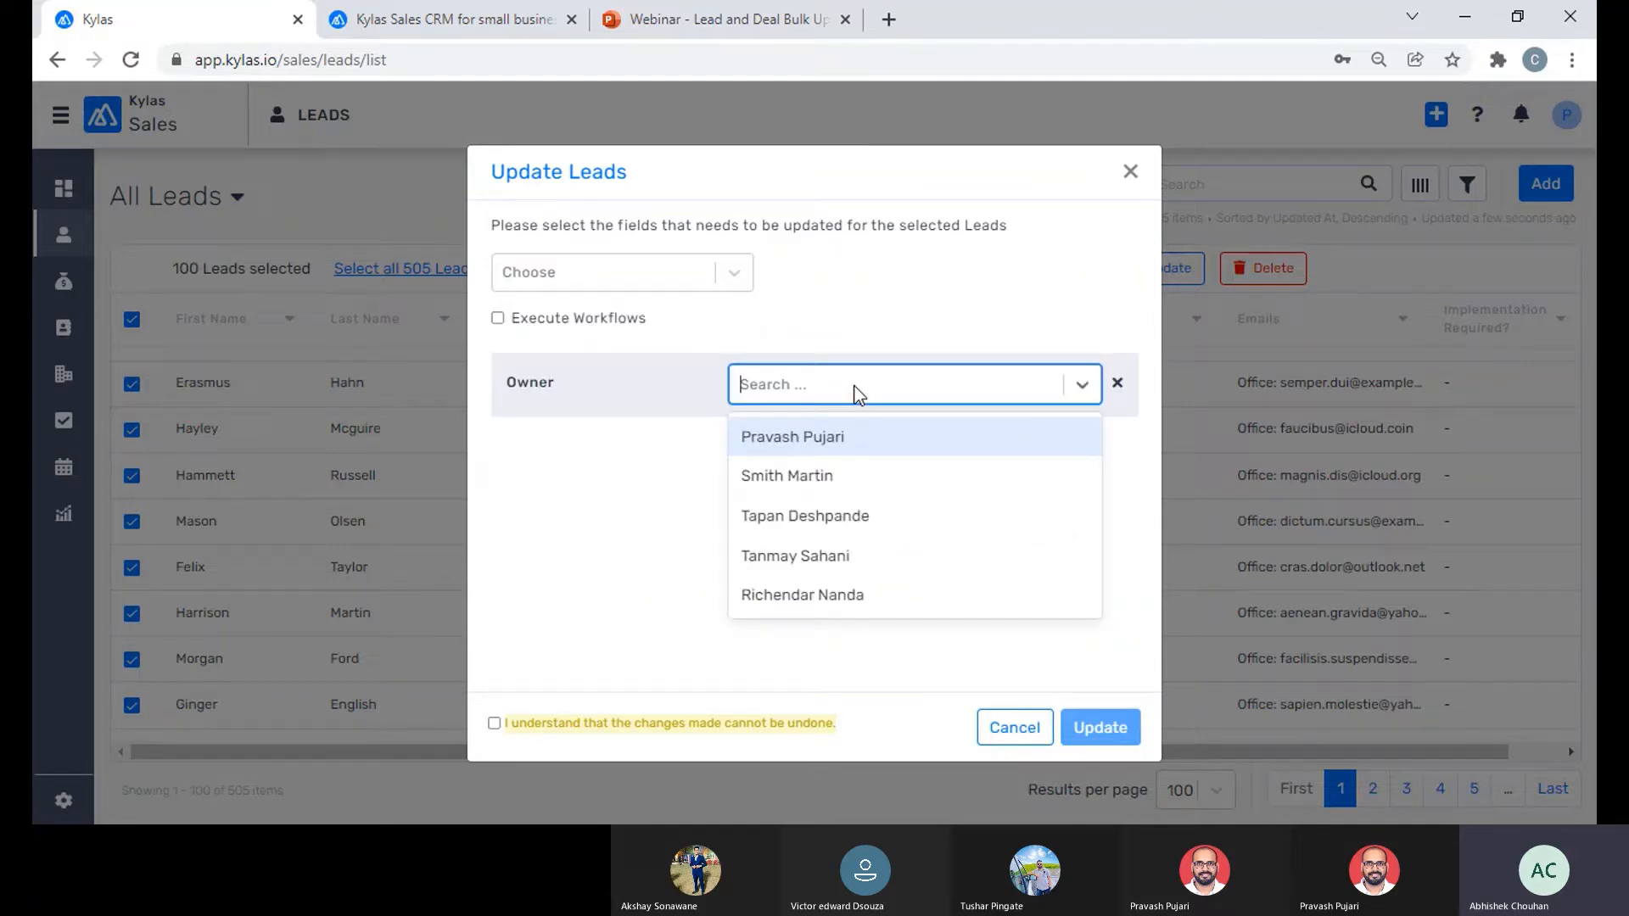
pyautogui.click(821, 554)
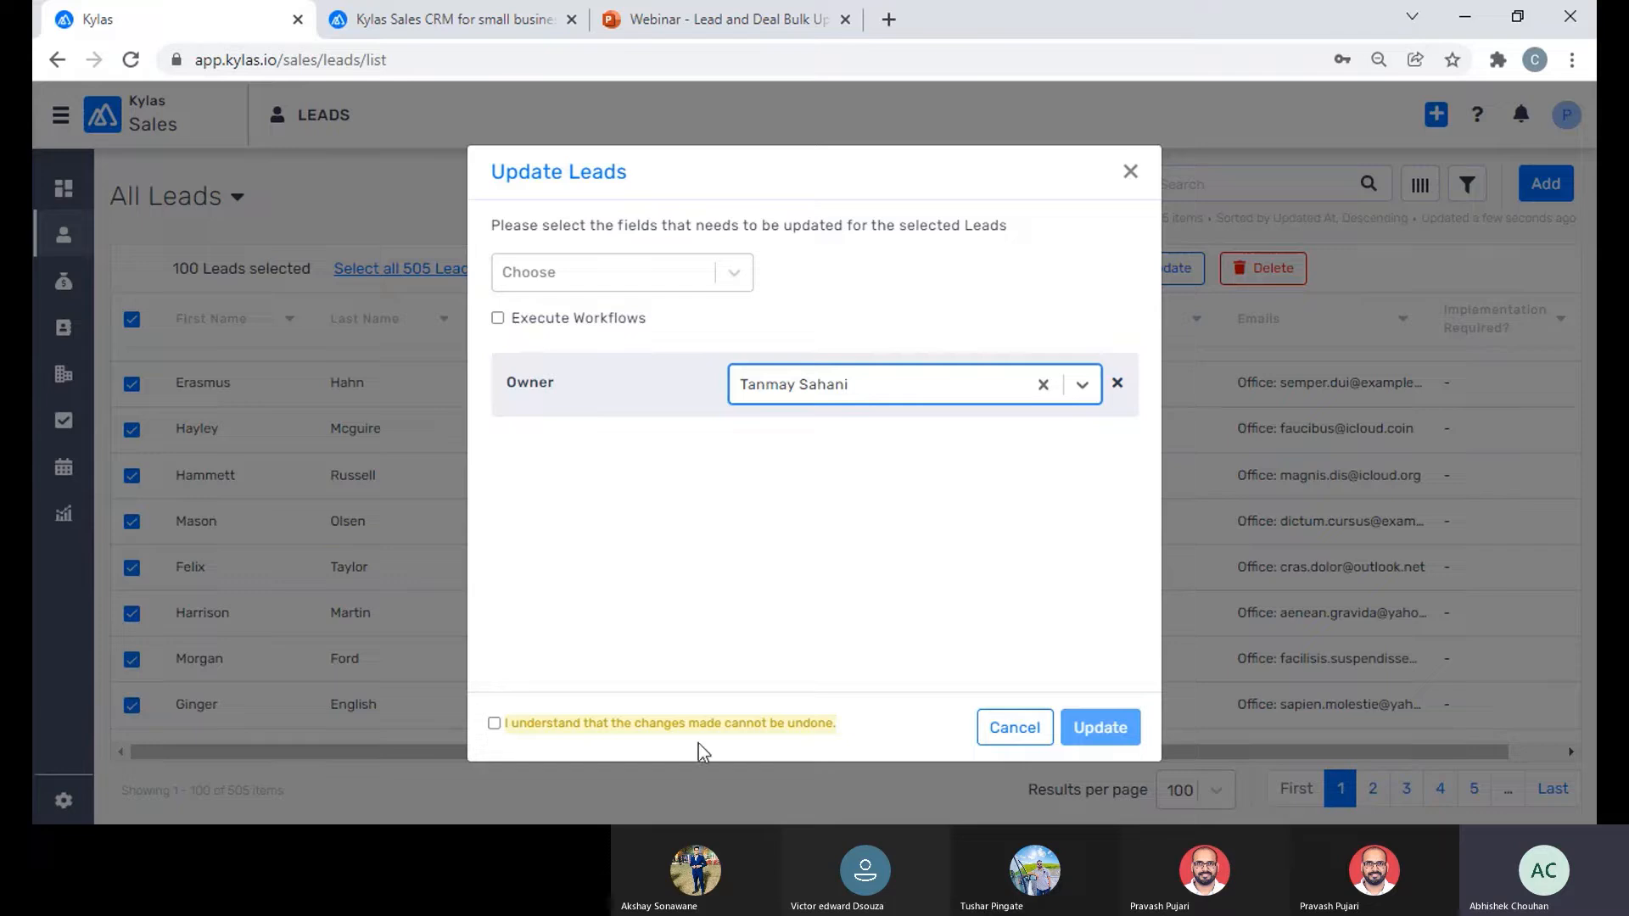
pyautogui.click(494, 724)
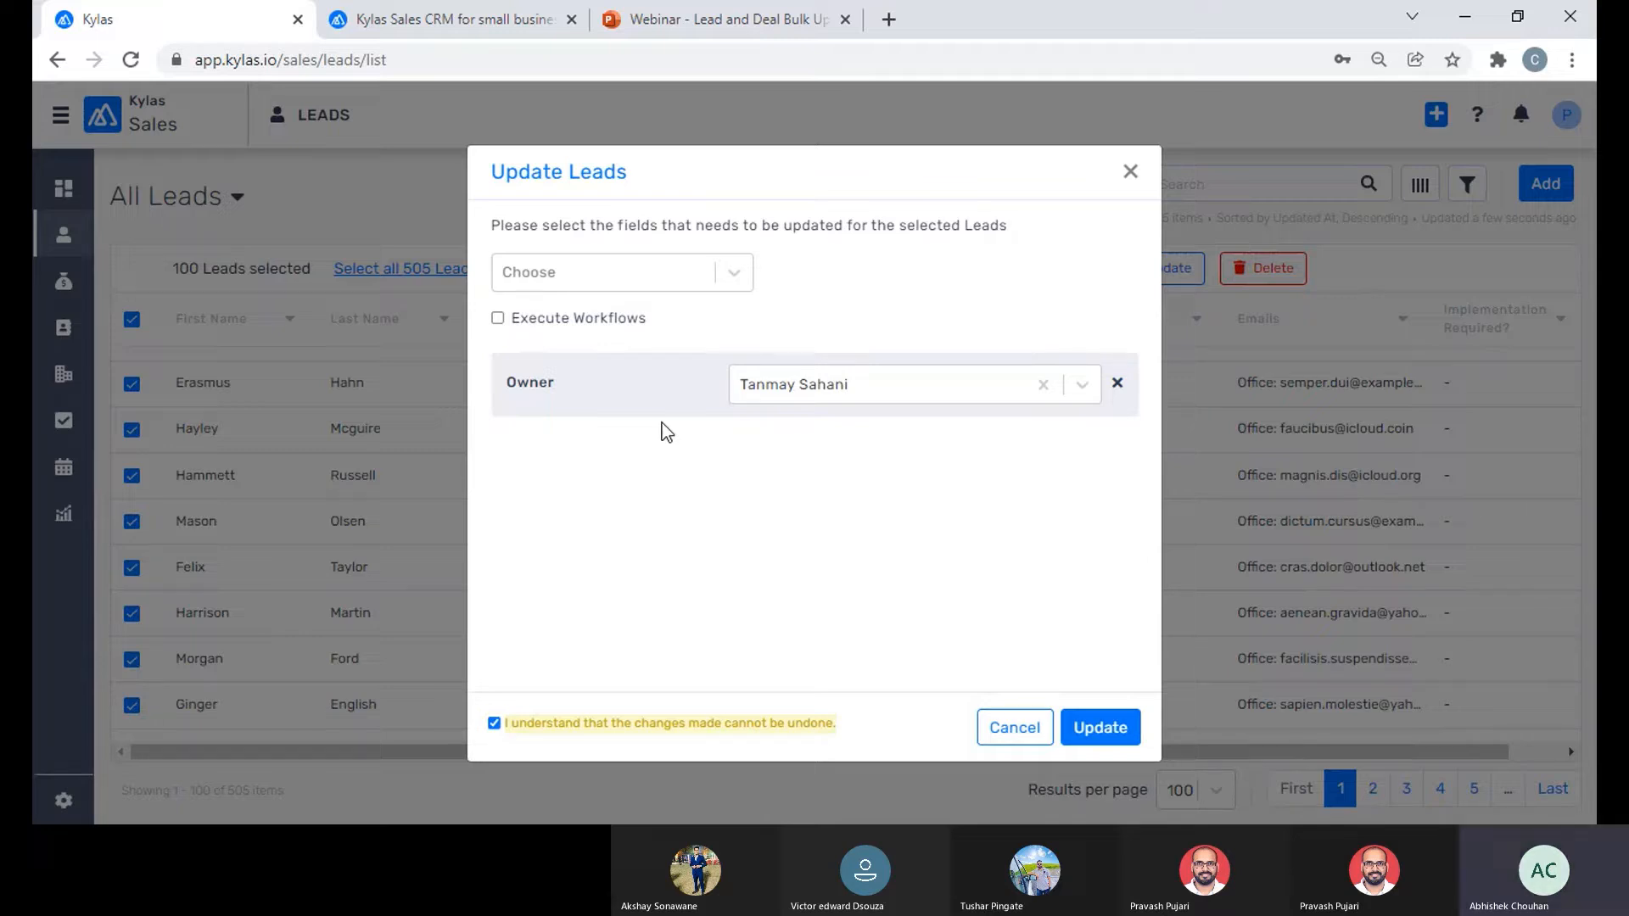
pyautogui.click(1107, 729)
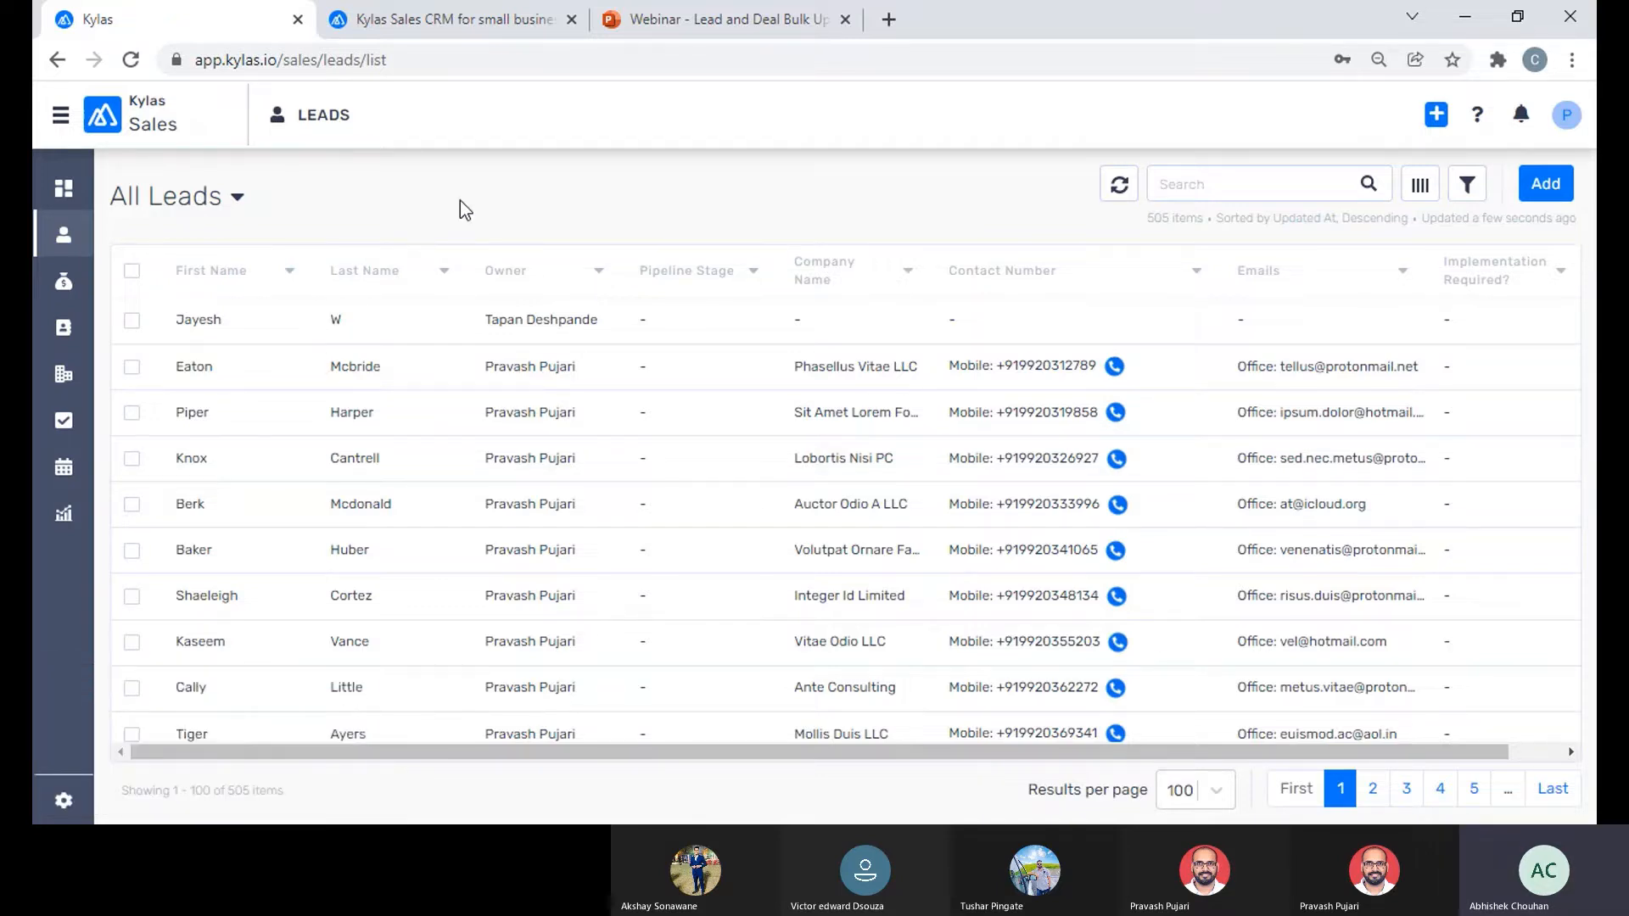
# Check the Leads by Owner chart on the dashboard, then open Bulk Jobs under Data Management in CRM settings
pyautogui.click(64, 800)
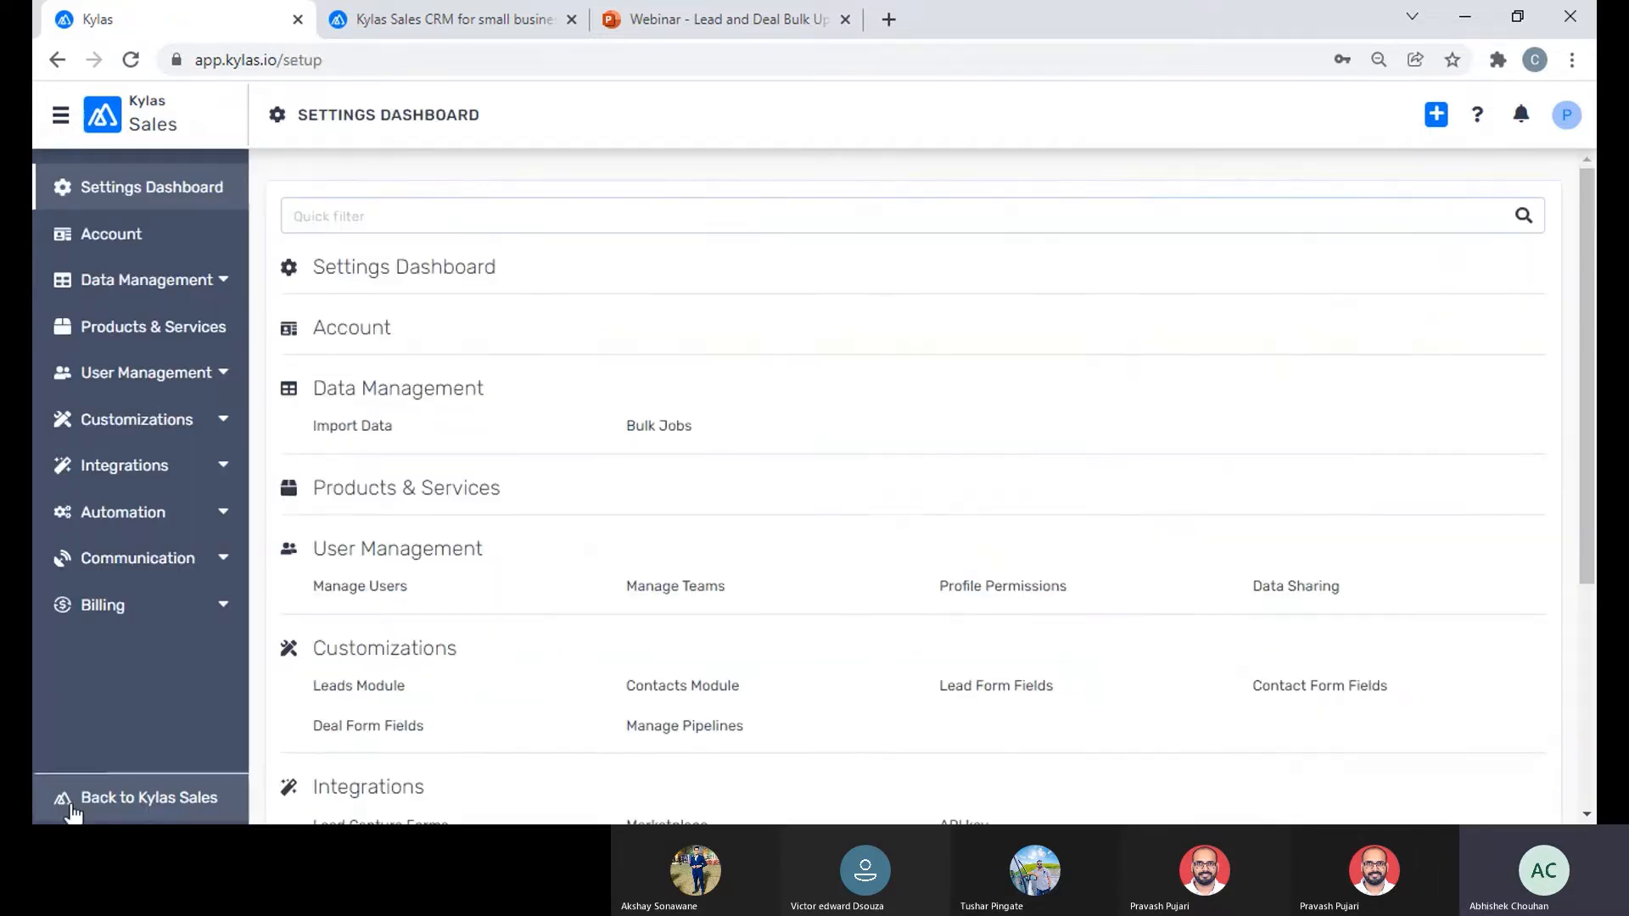
pyautogui.click(89, 798)
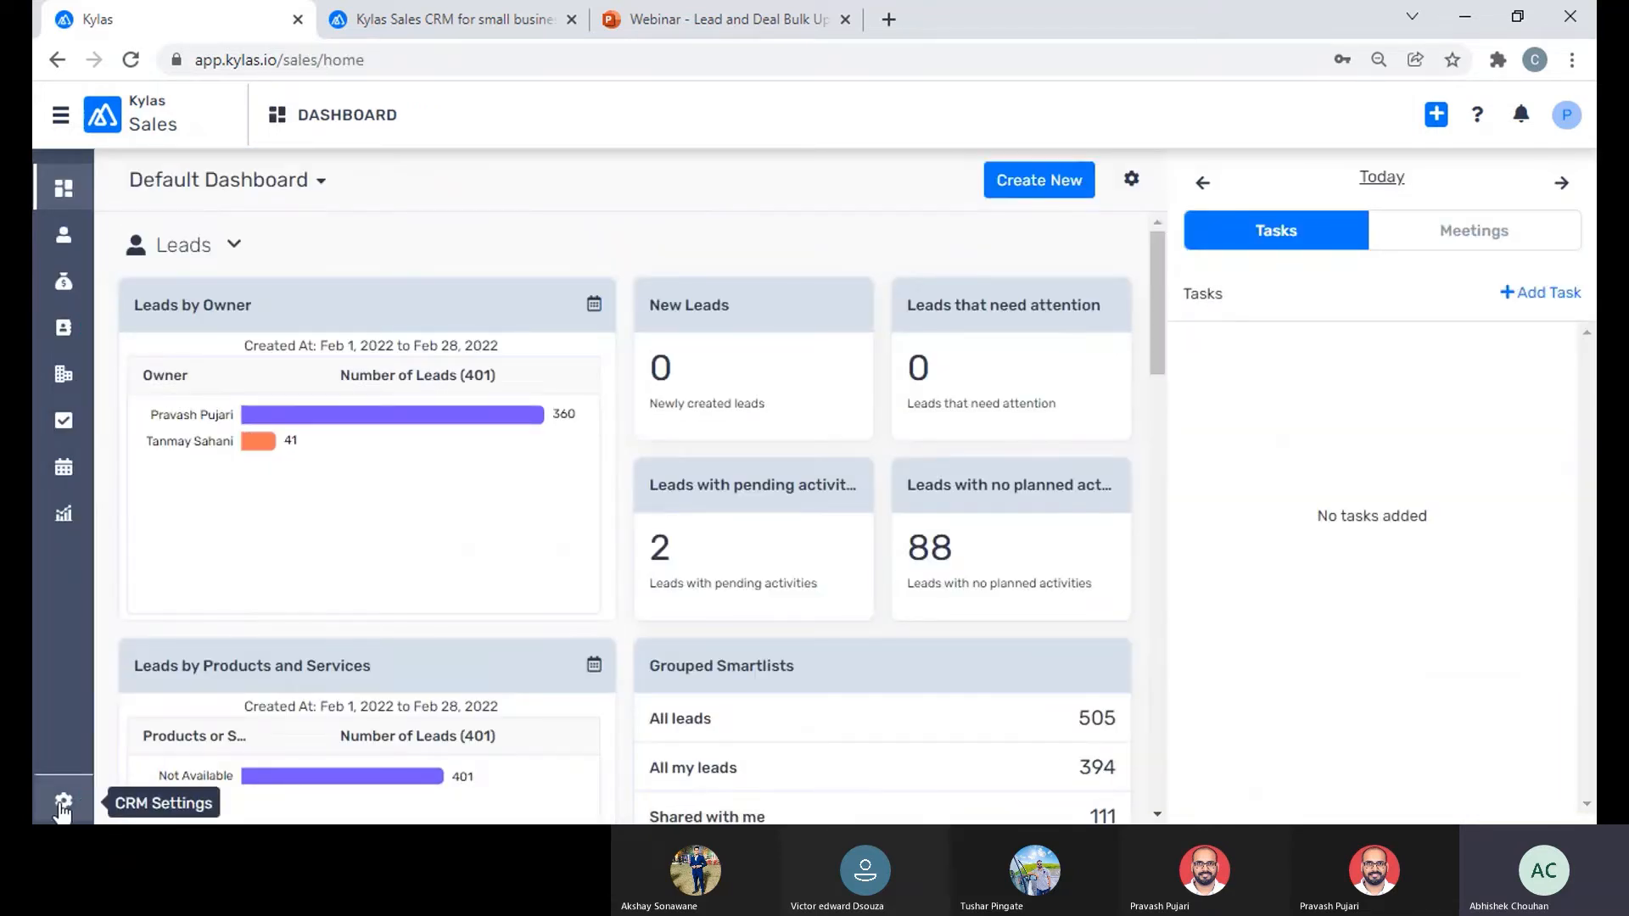
pyautogui.click(63, 804)
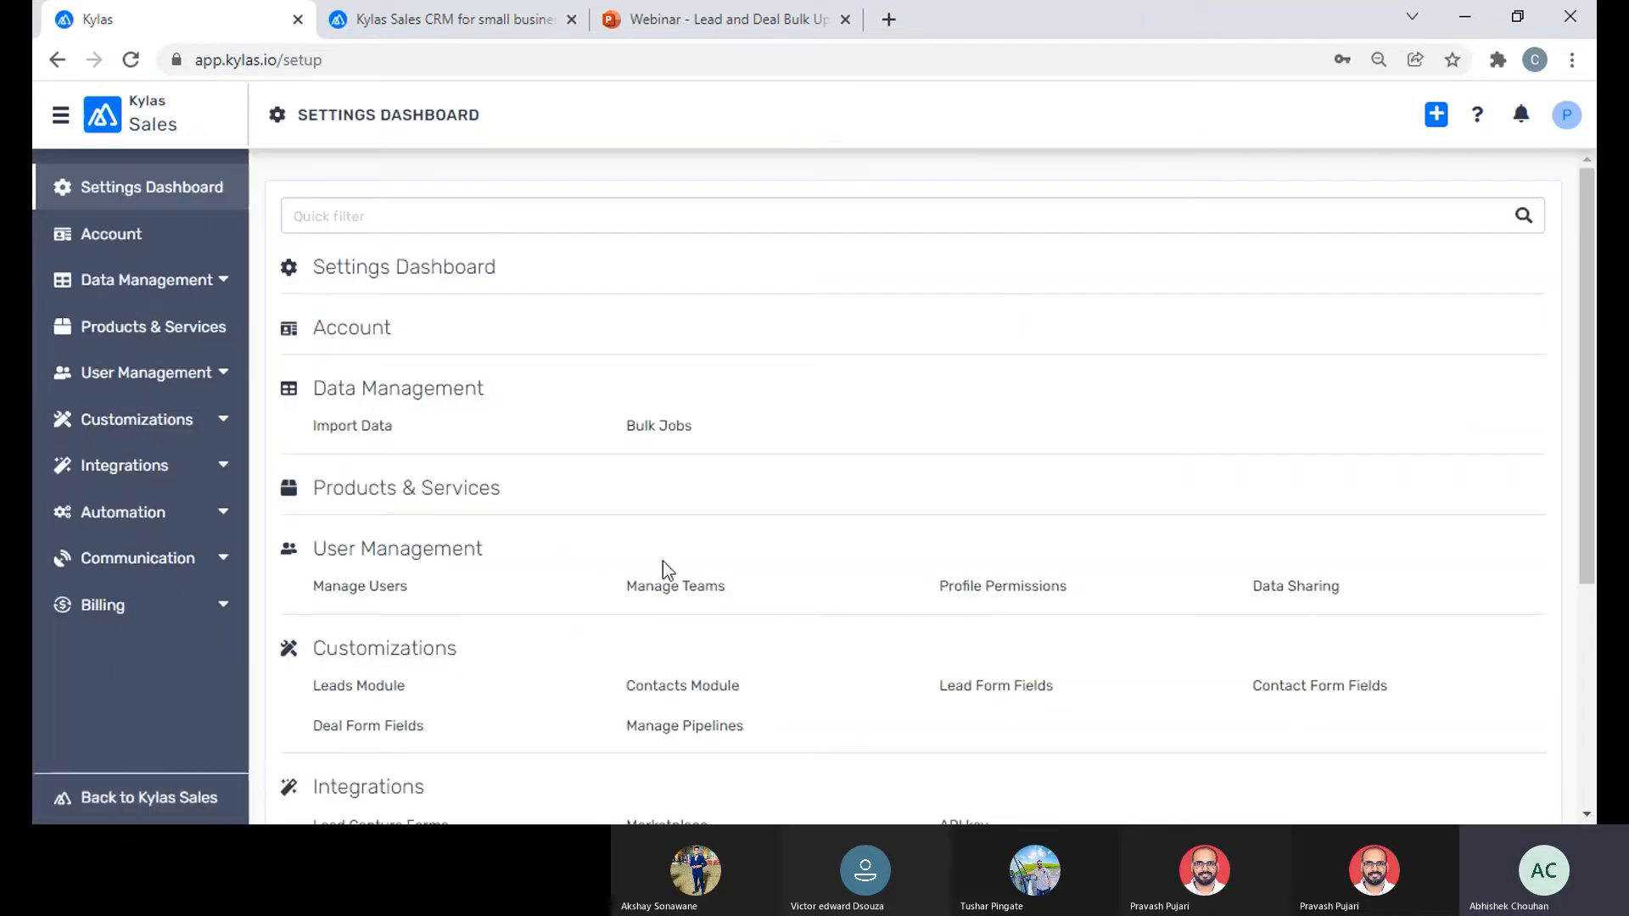
pyautogui.moveTo(309, 388); pyautogui.dragTo(492, 374)
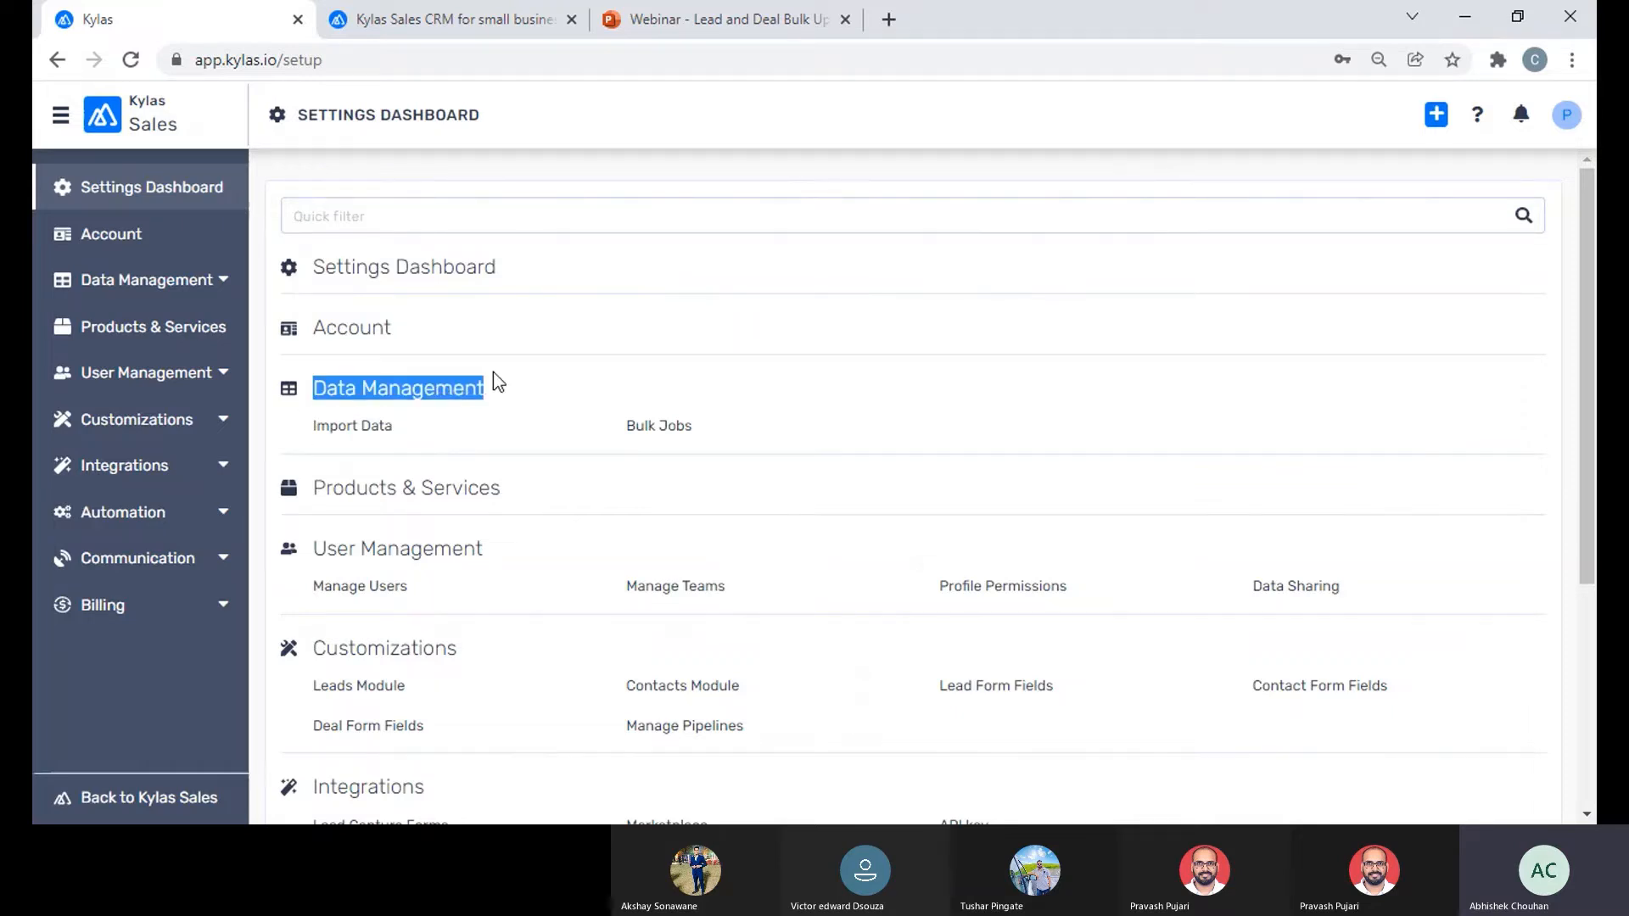
pyautogui.click(662, 428)
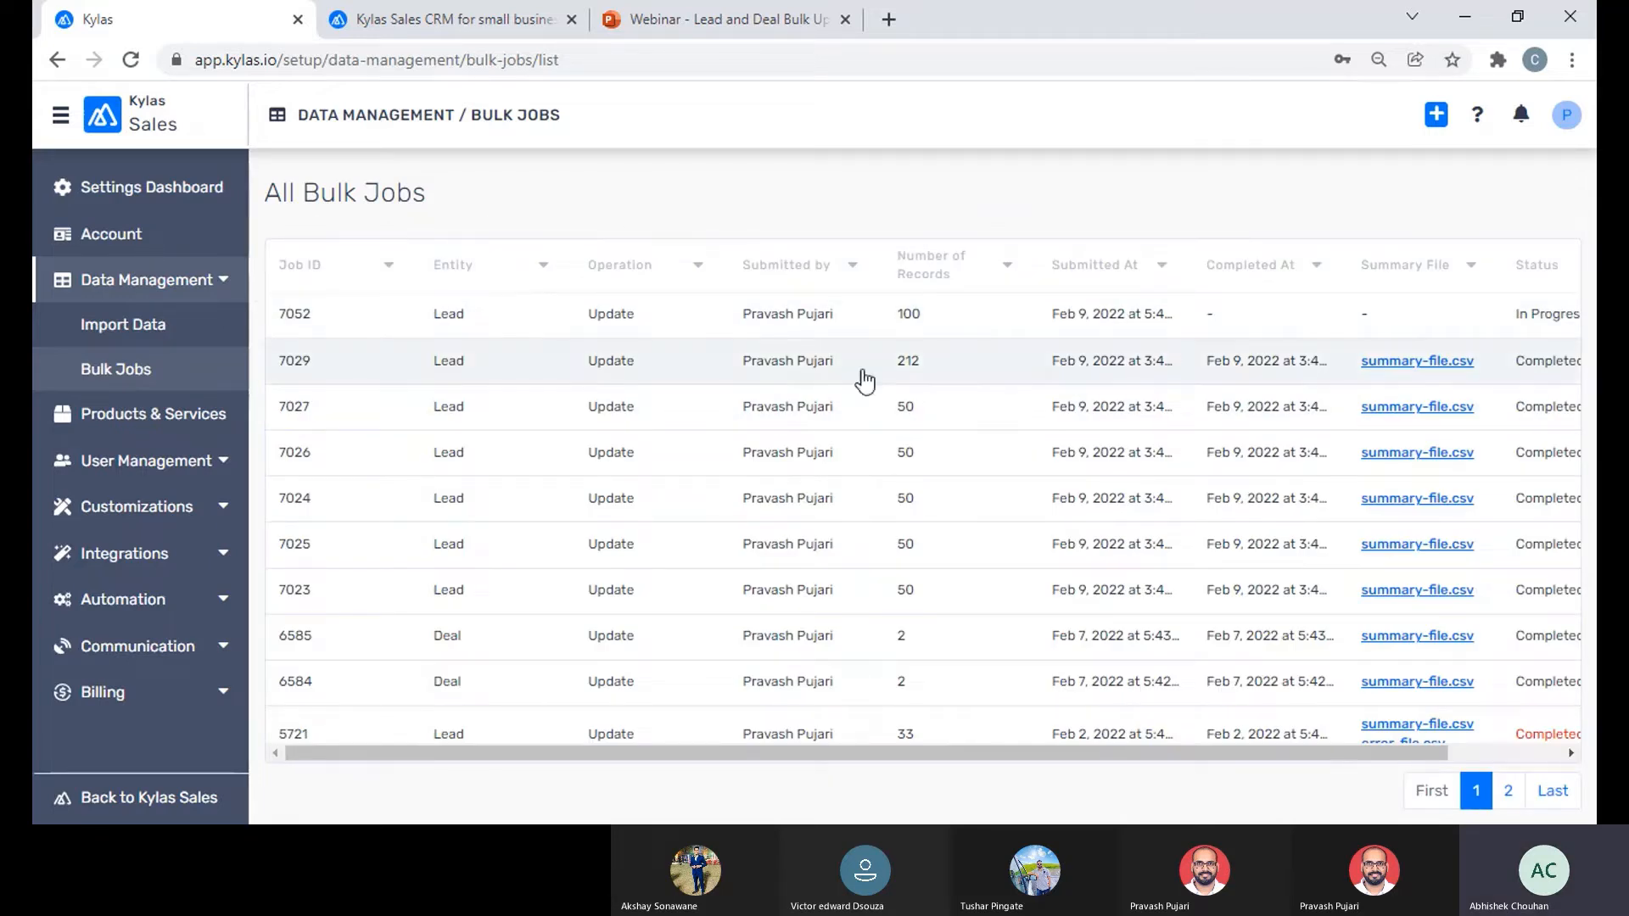
# Review the bulk jobs list, widening the Submitted At column and refreshing the page
pyautogui.hscroll(3, 998, 355)
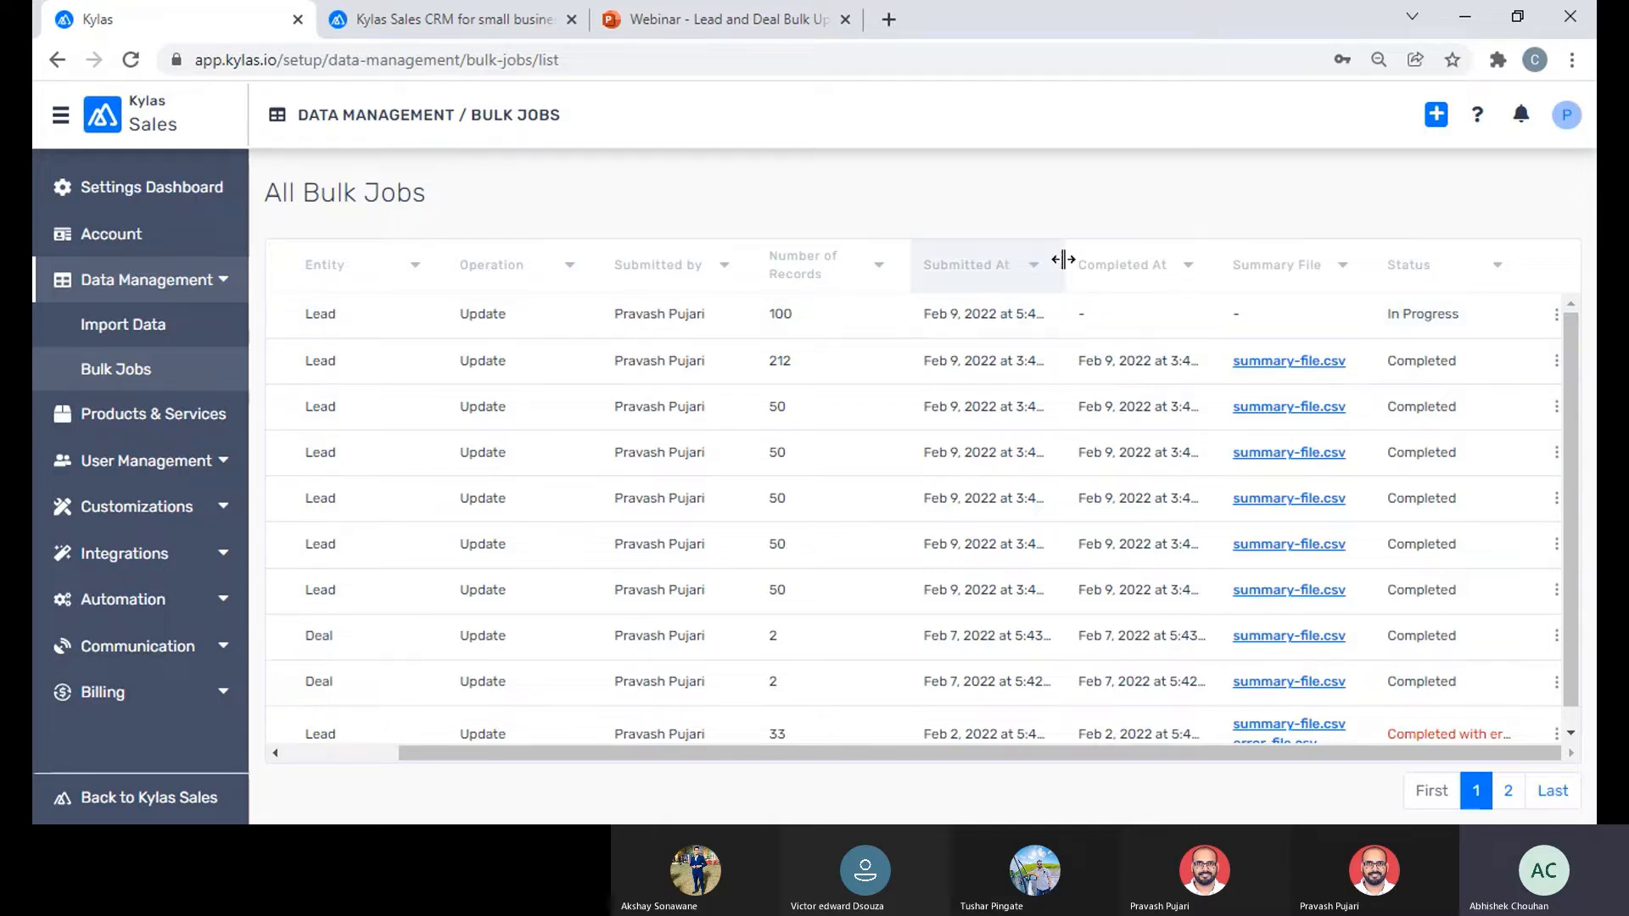
pyautogui.moveTo(1065, 258); pyautogui.dragTo(1118, 259)
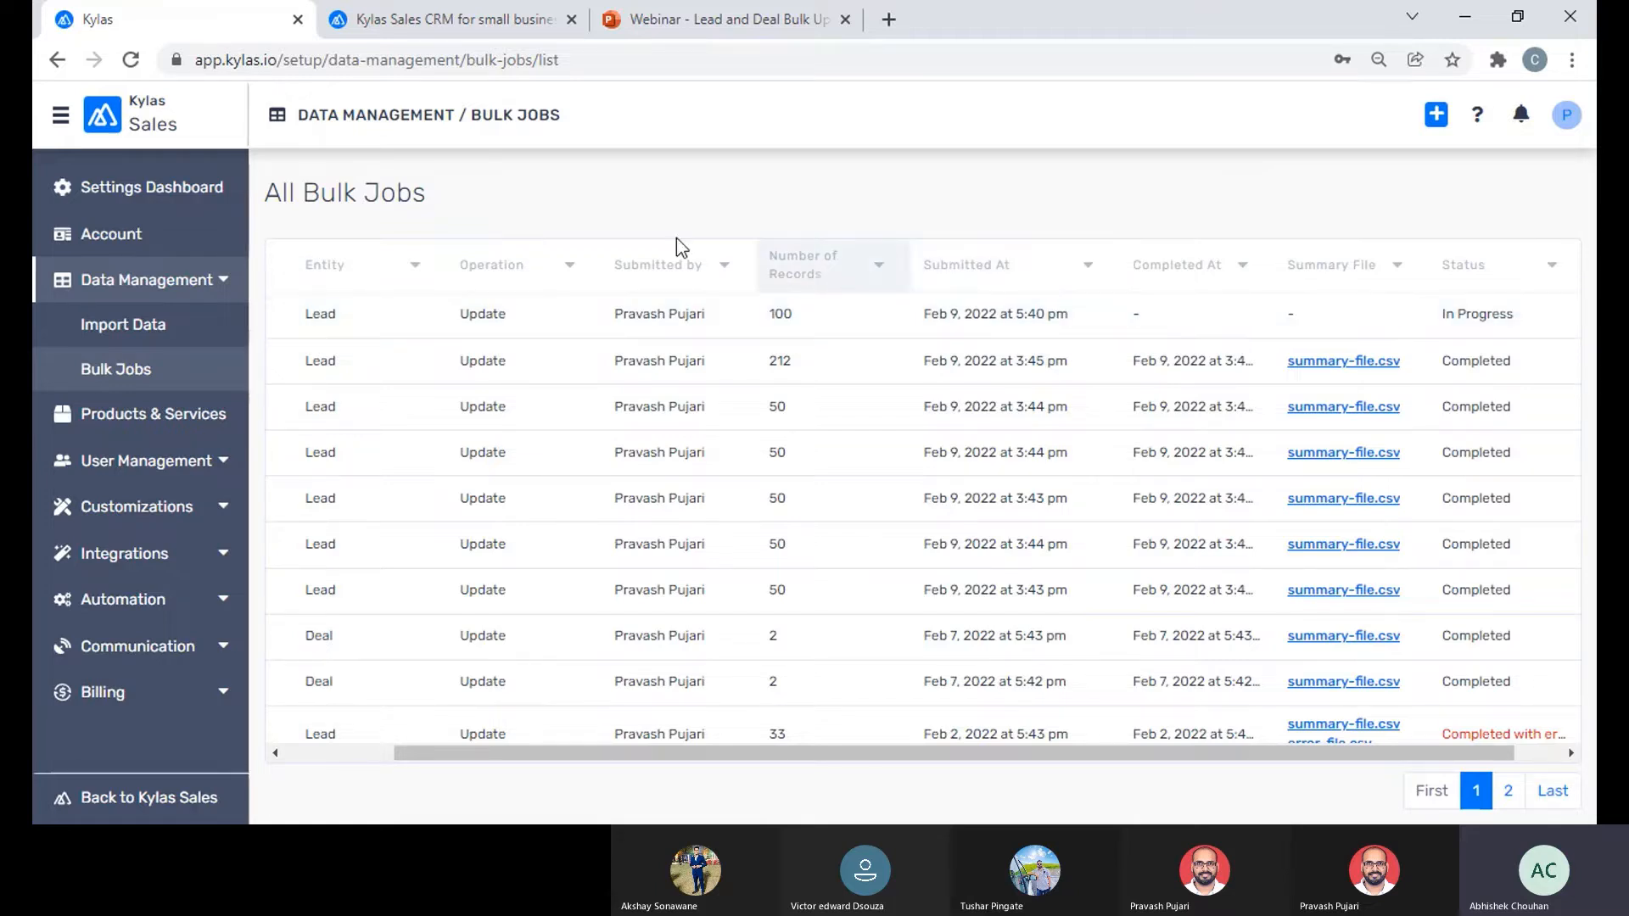
pyautogui.click(130, 59)
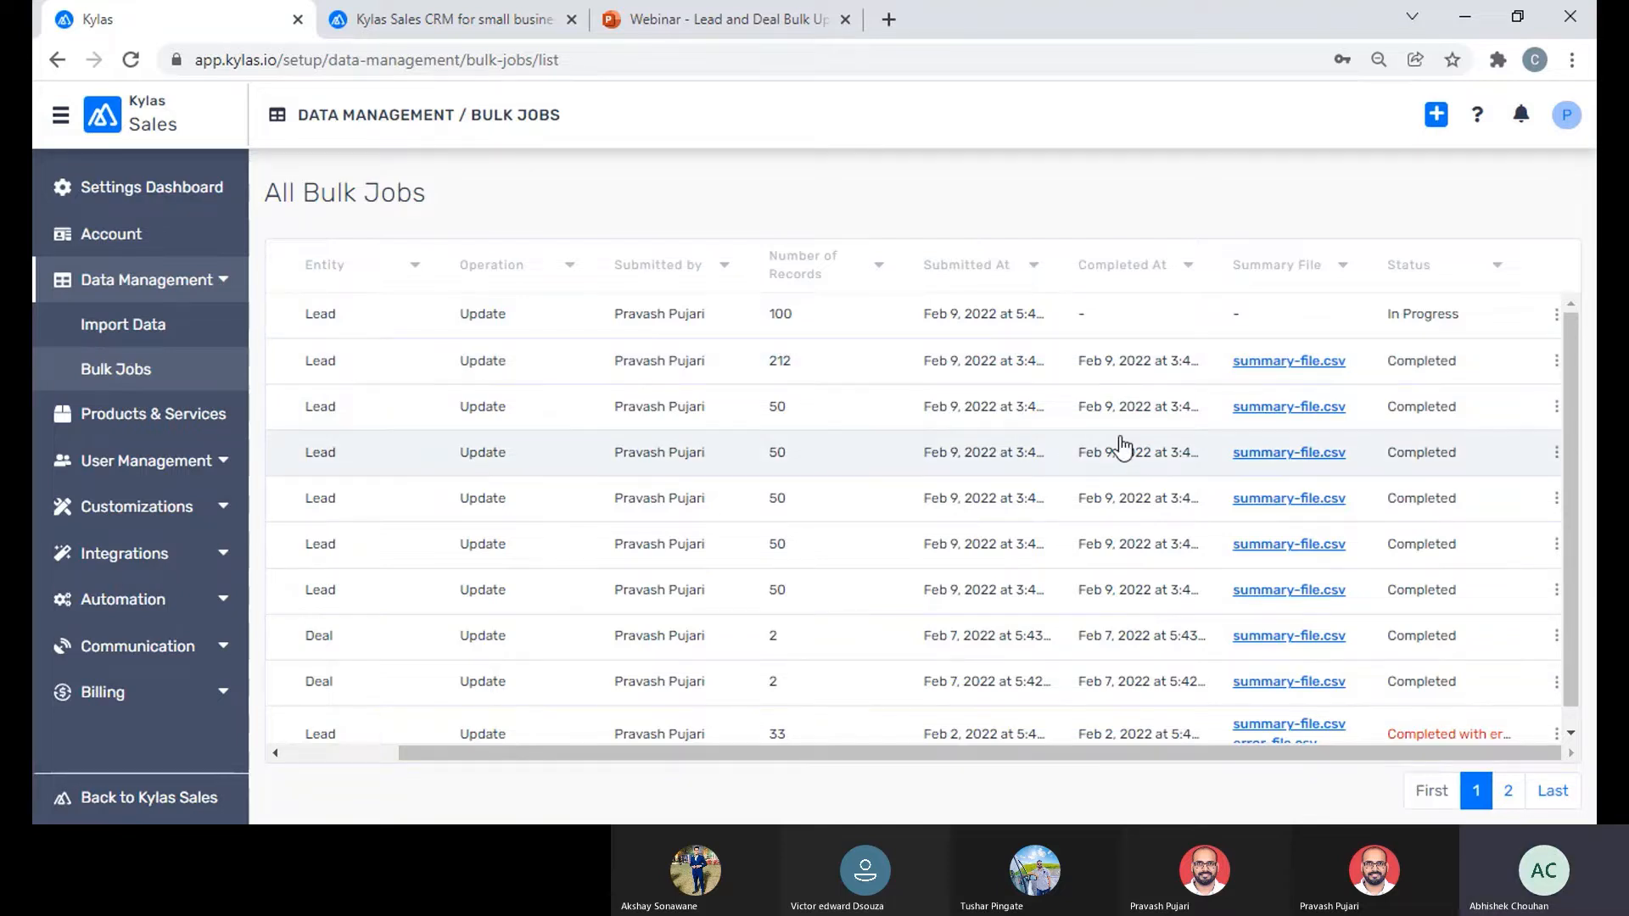
pyautogui.hscroll(-3, 1123, 445)
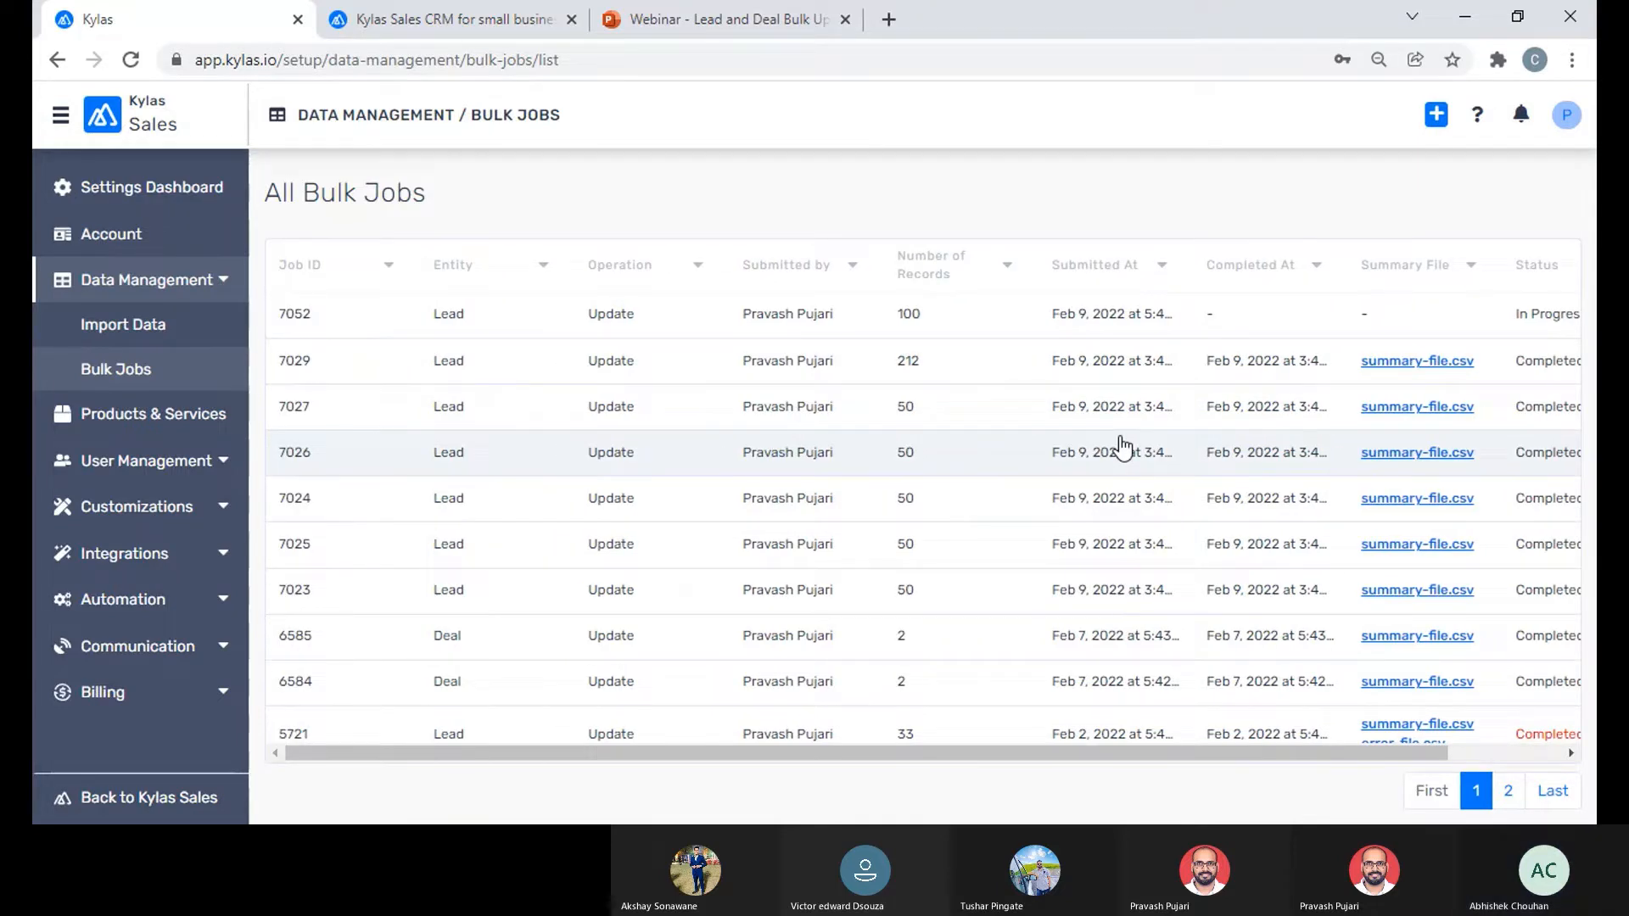
# Download the summary file of bulk job 5721 and open it in the spreadsheet program with the default import settings
pyautogui.hscroll(3, 1120, 446)
pyautogui.scroll(-1, 1429, 575)
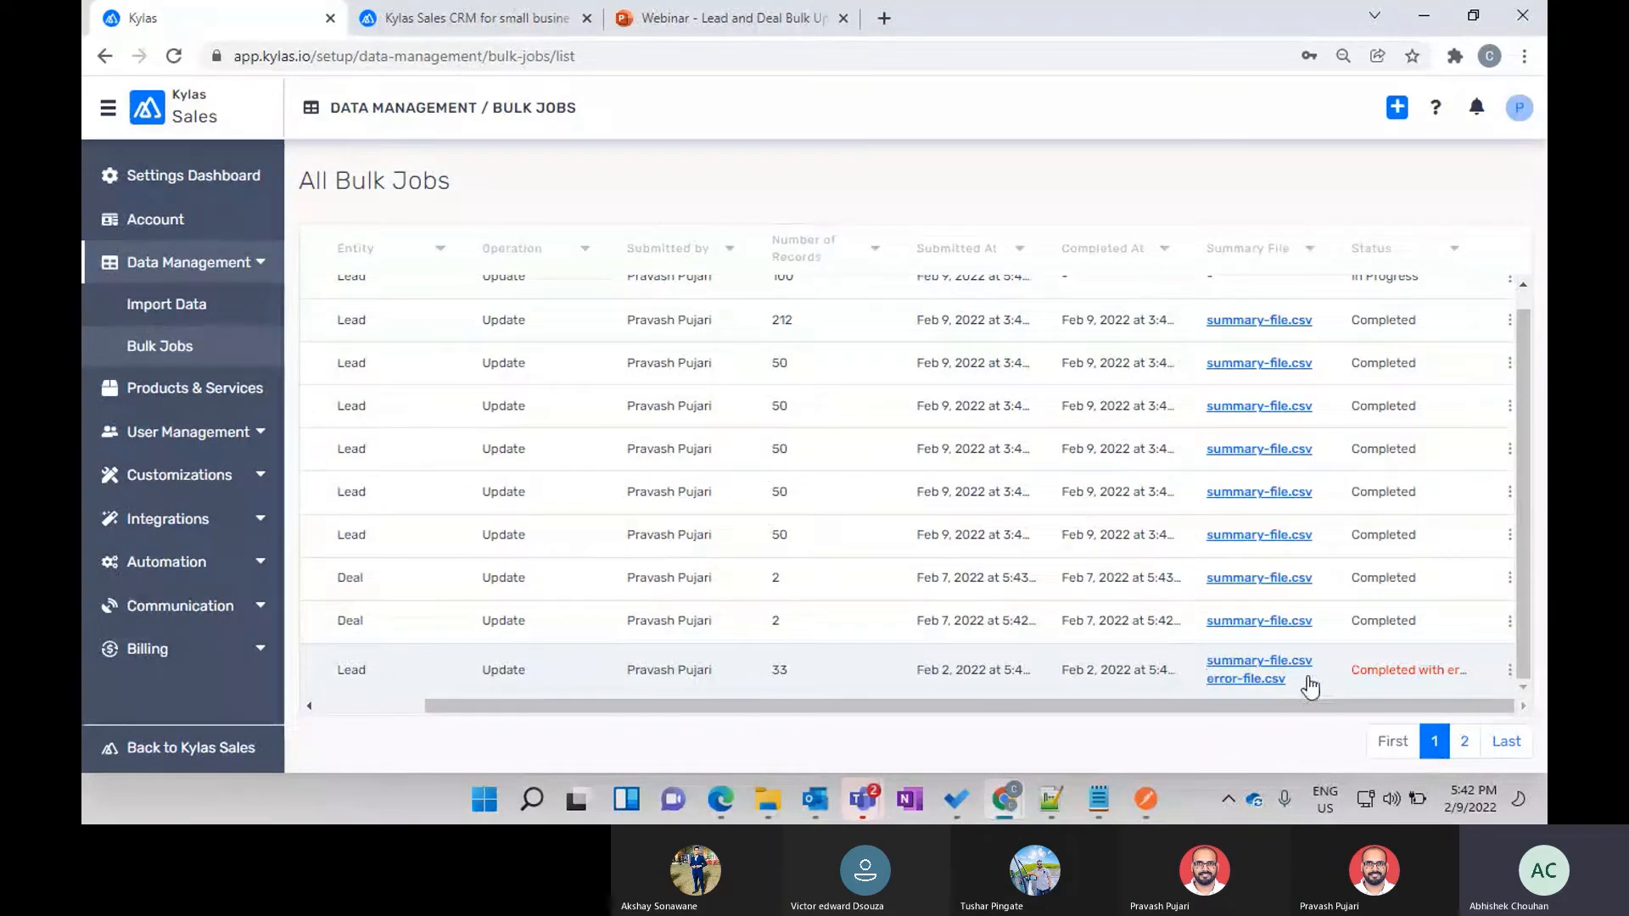
pyautogui.click(1224, 664)
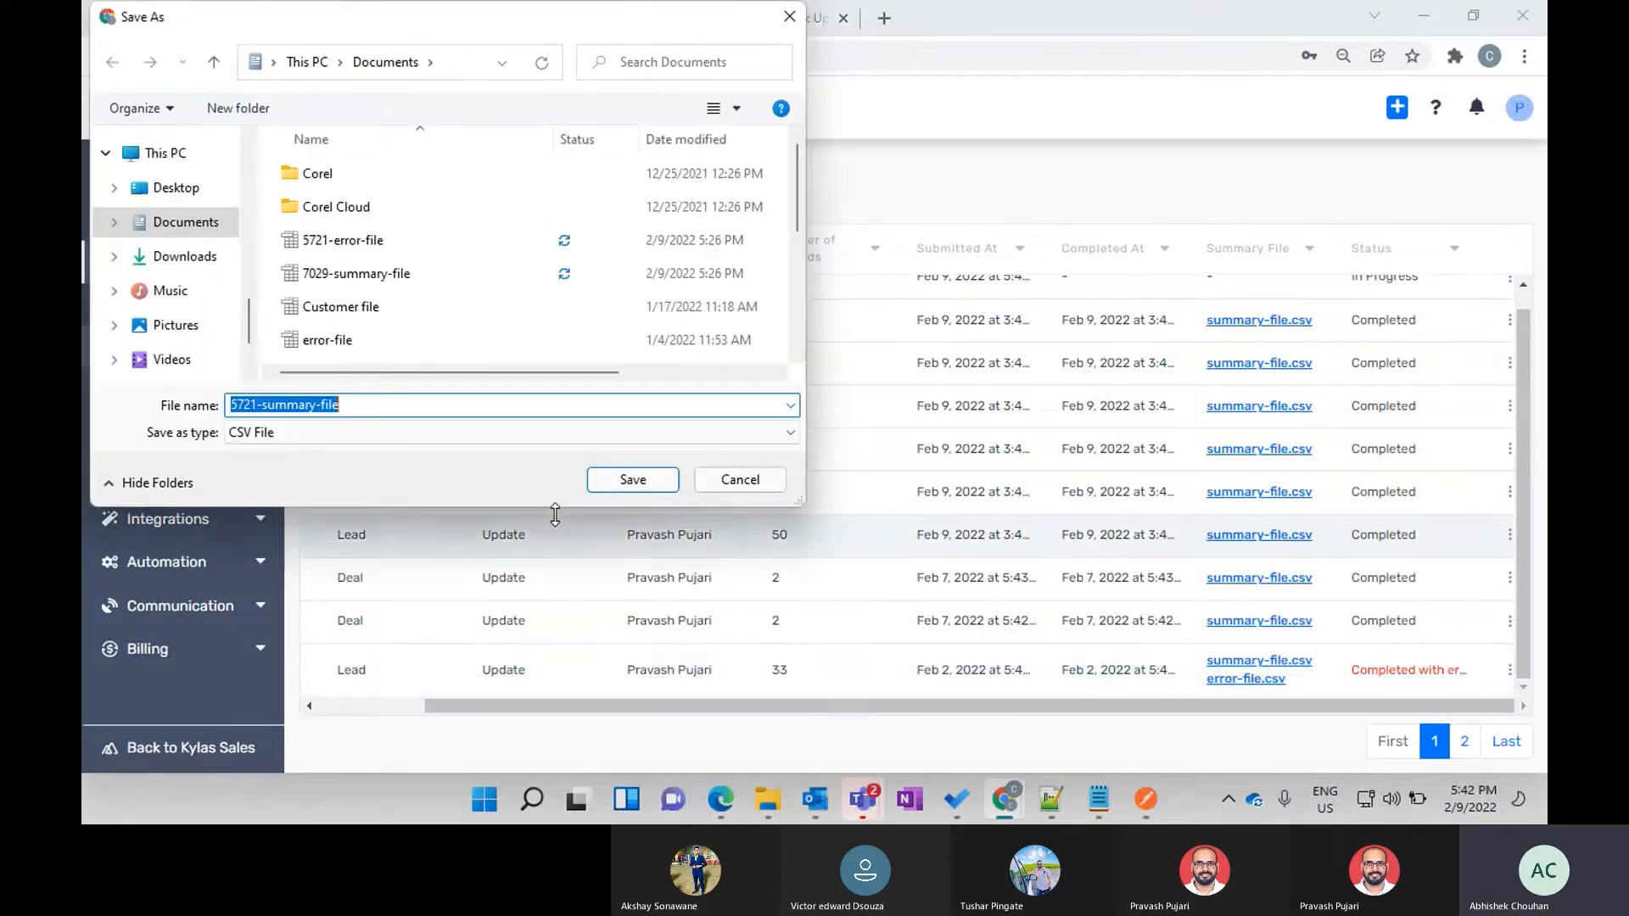
pyautogui.click(625, 480)
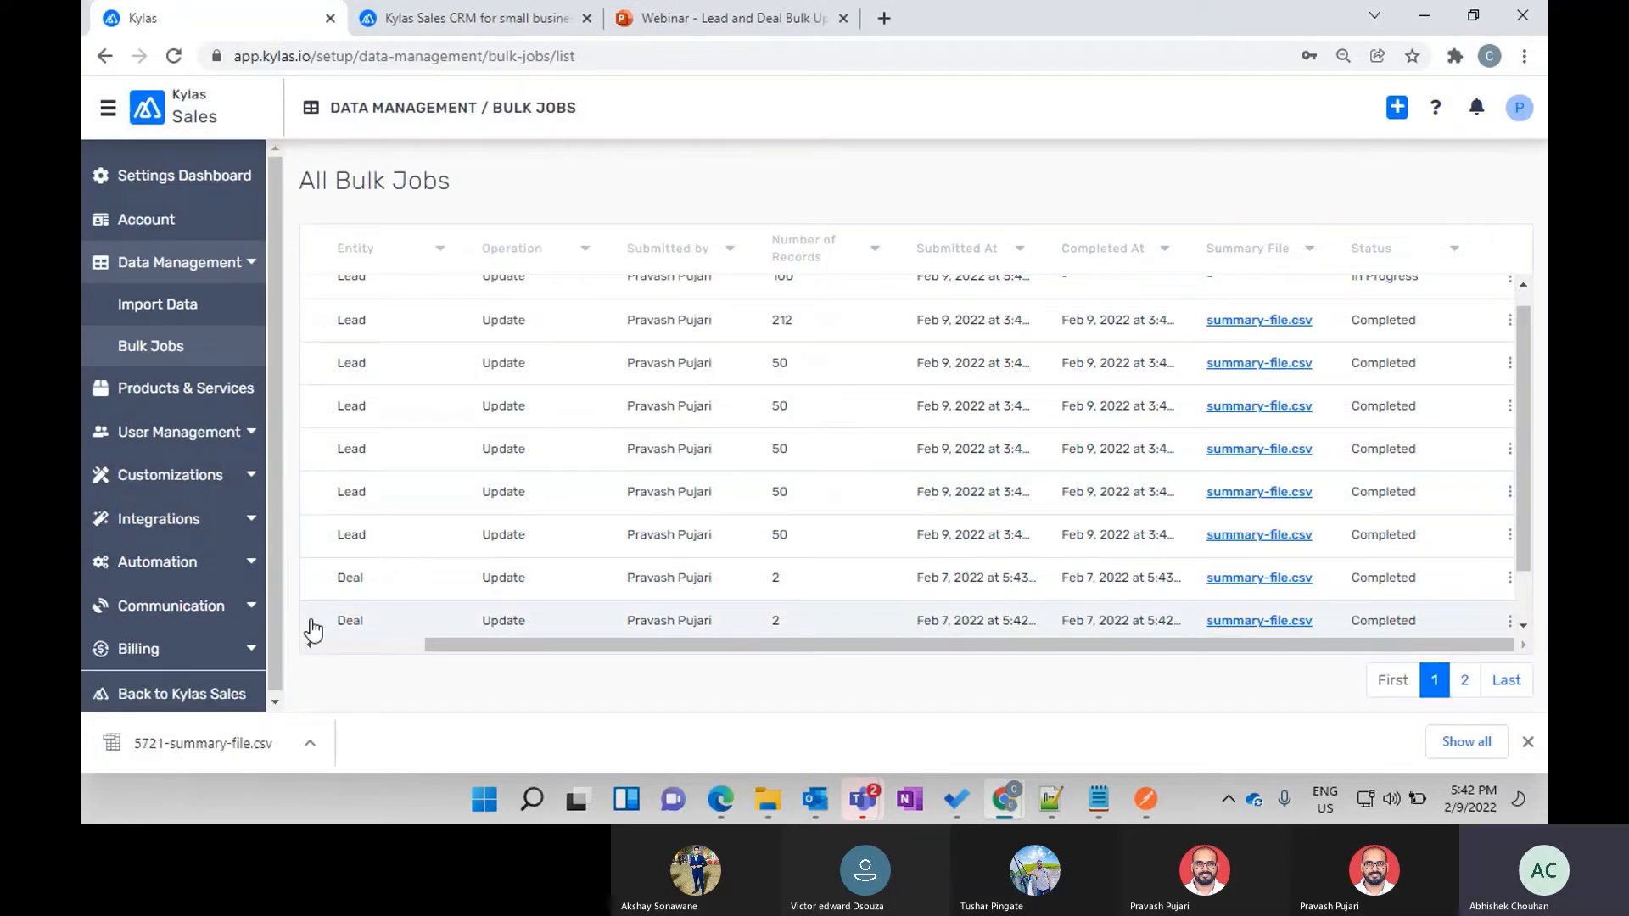
pyautogui.click(179, 744)
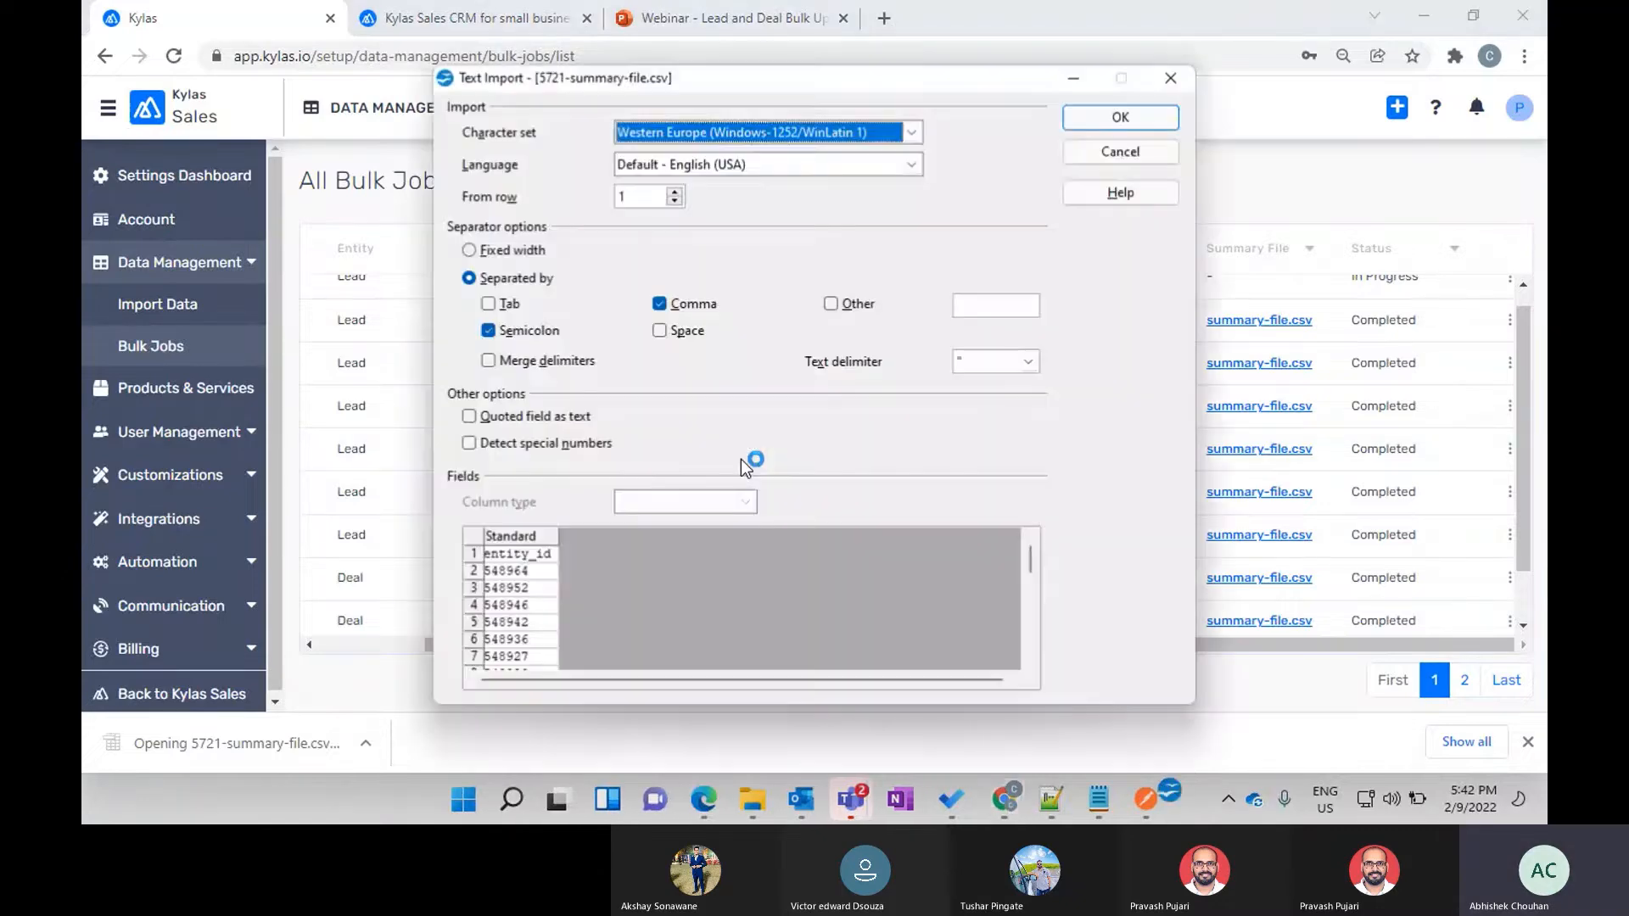
pyautogui.click(1096, 125)
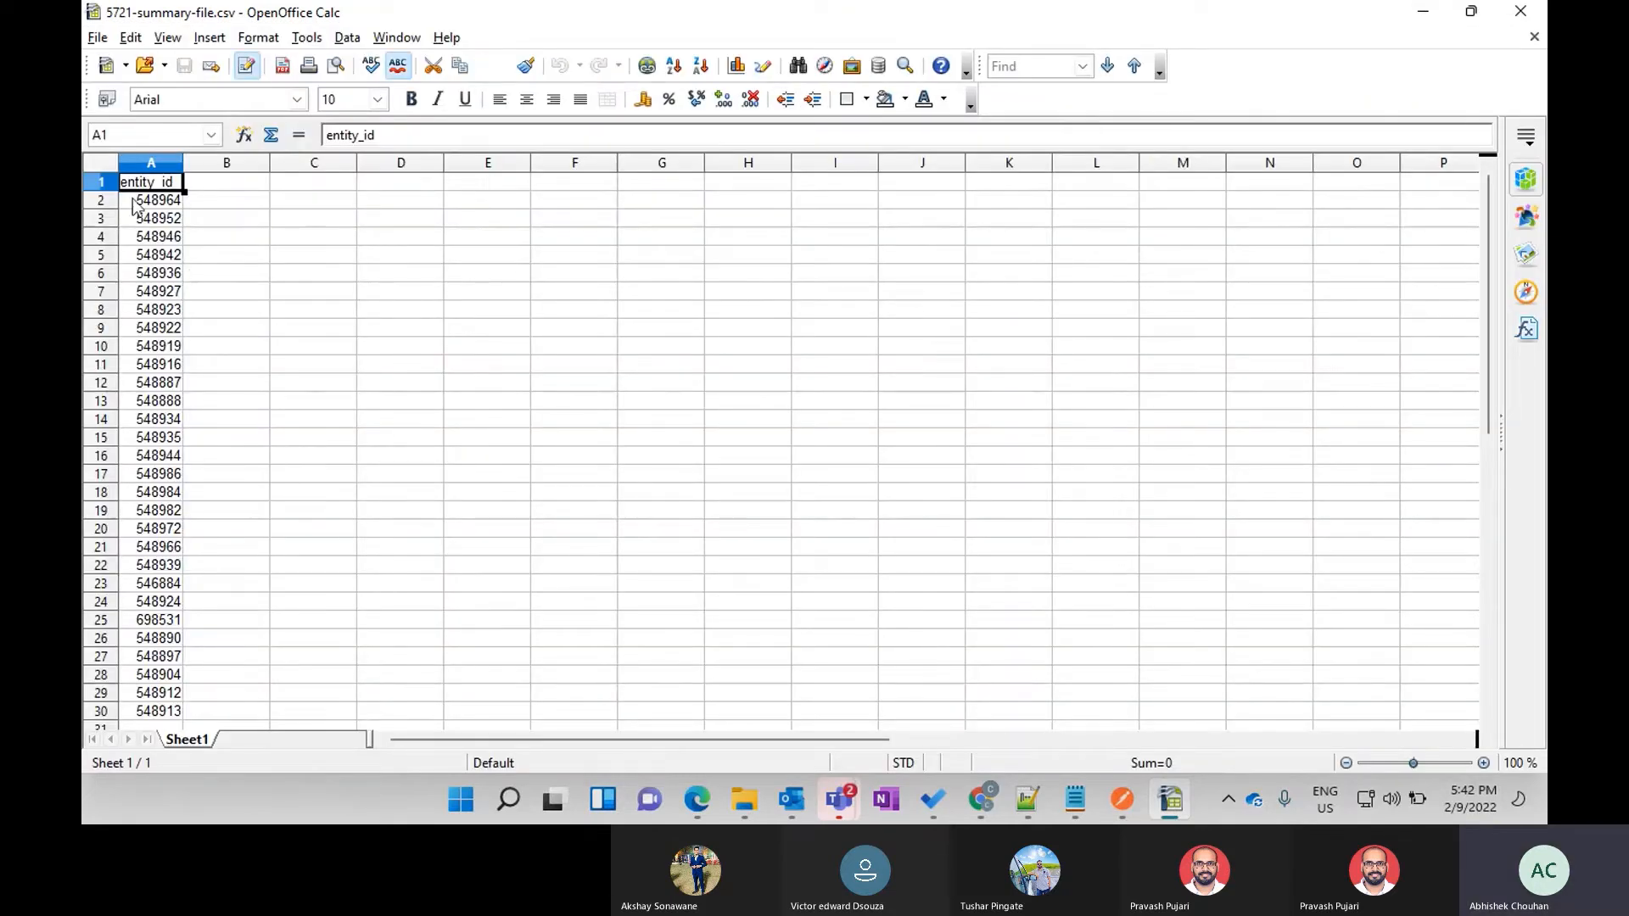
# Select and scroll through the entity IDs listed in the summary sheet
pyautogui.moveTo(136, 201); pyautogui.dragTo(174, 711)
pyautogui.scroll(-12, 445, 441)
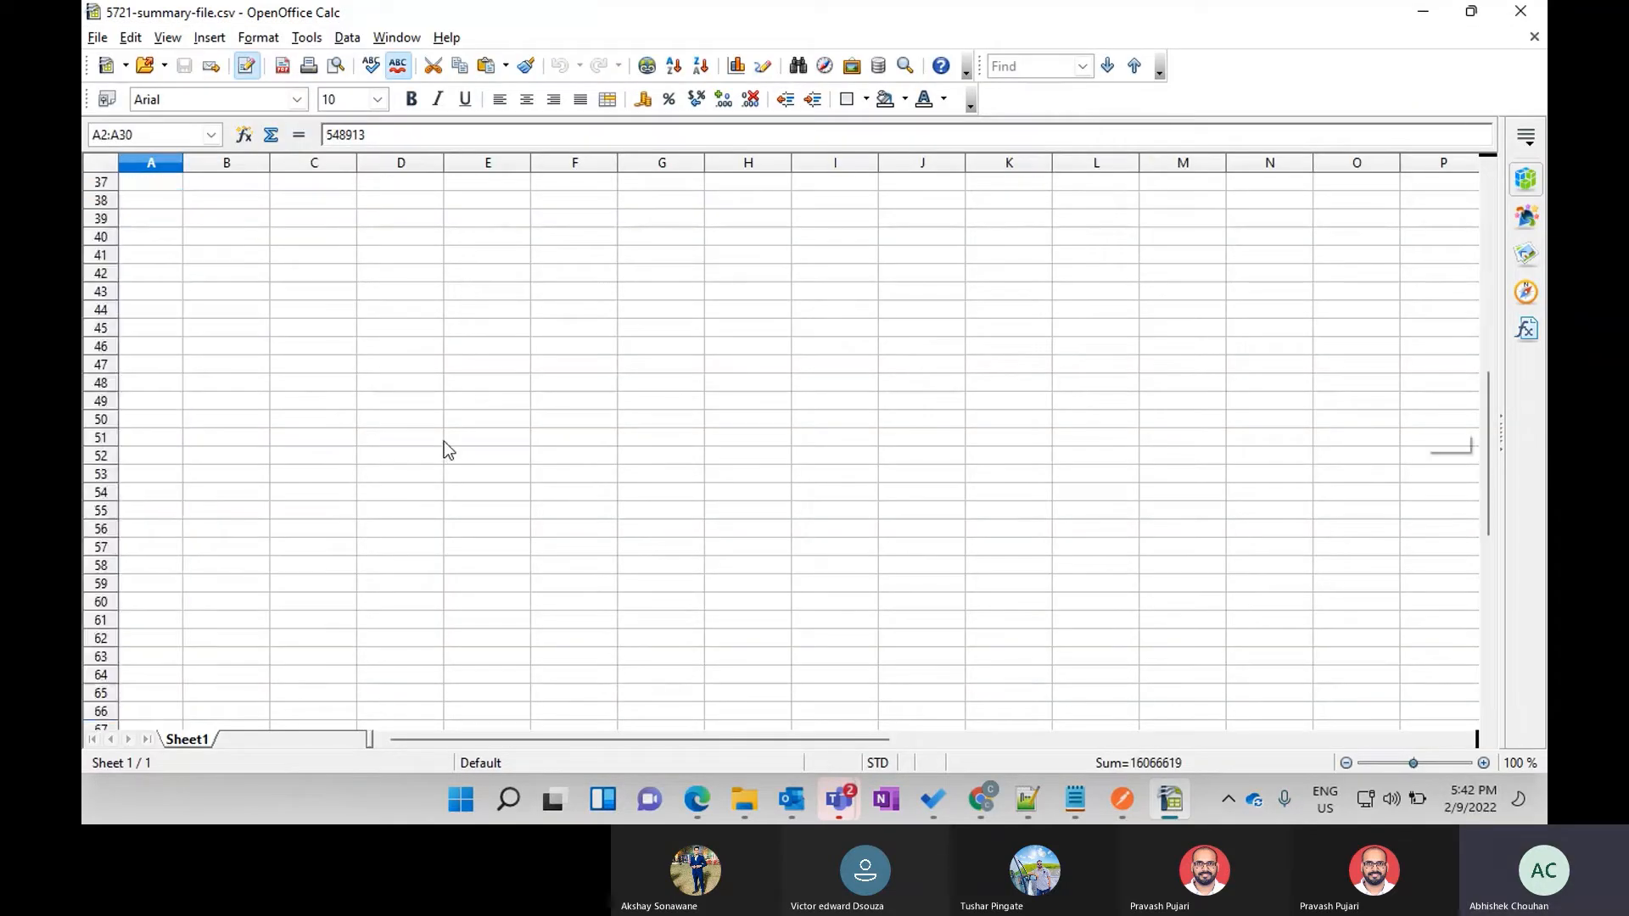
pyautogui.scroll(12, 444, 441)
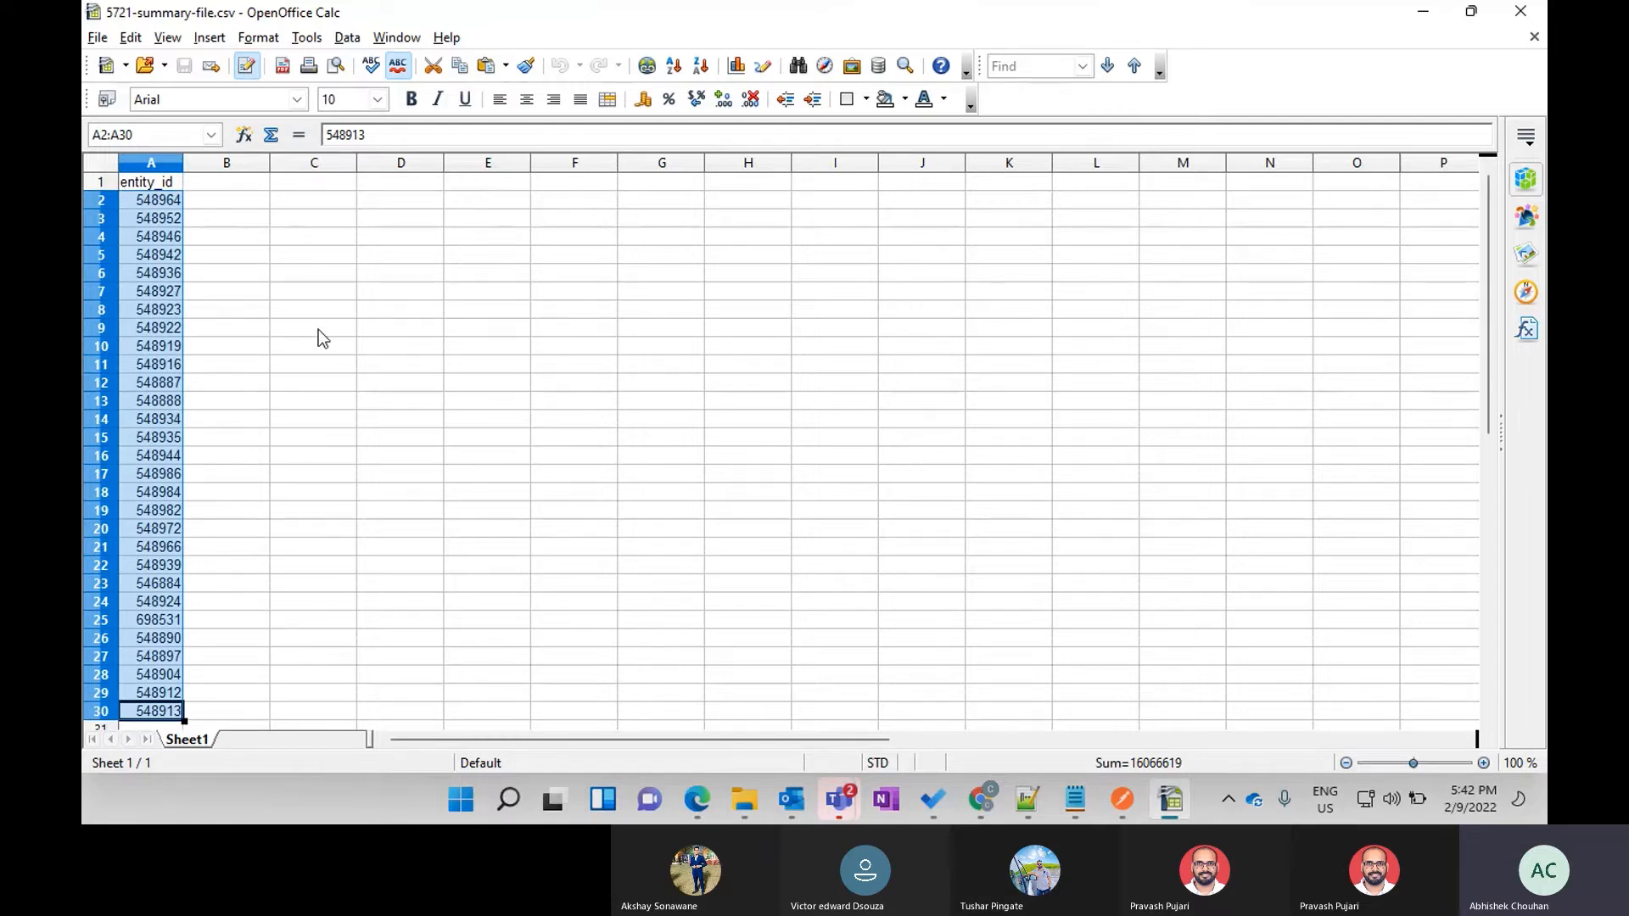
# Download the error file of the same bulk job and open it in the spreadsheet program
pyautogui.hotkey('alt', 'Tab')
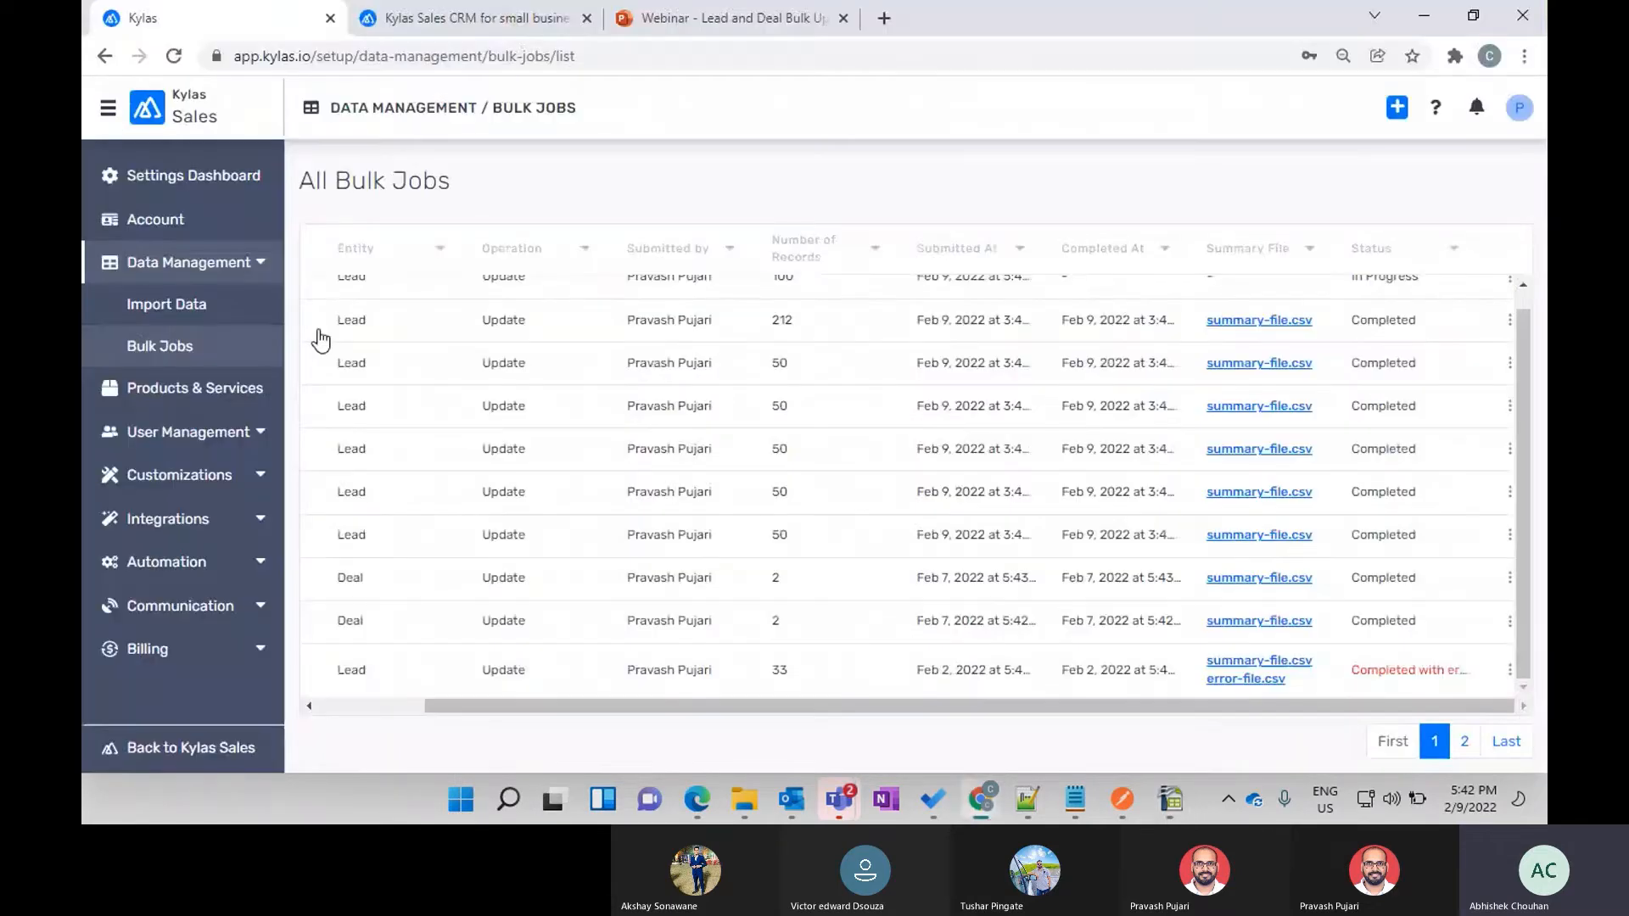
pyautogui.click(1252, 685)
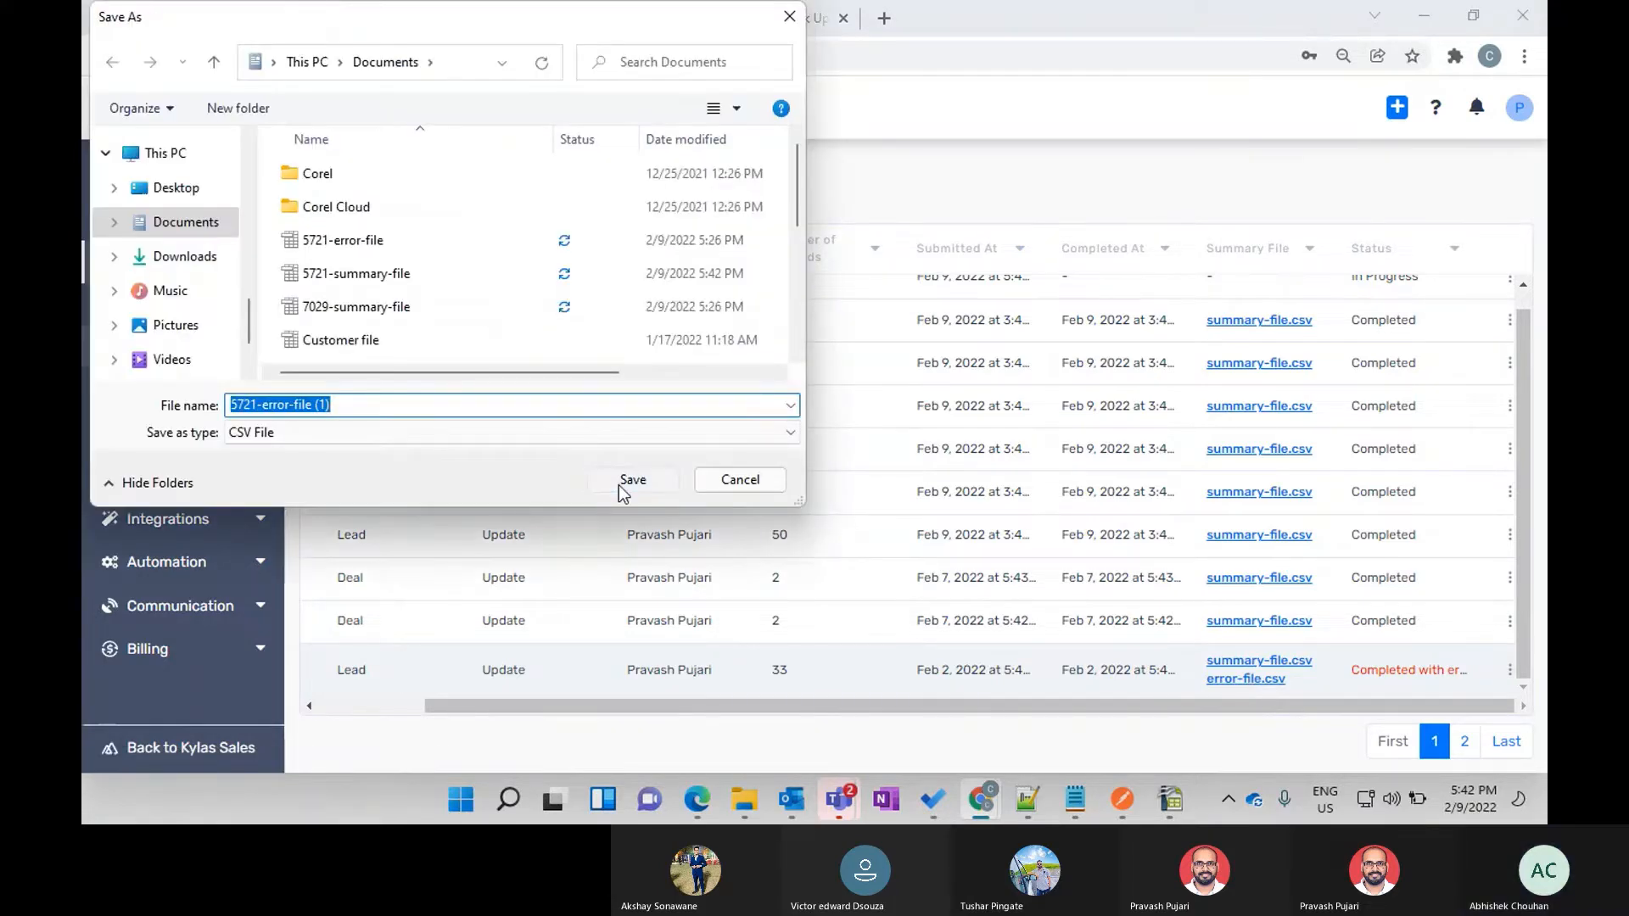
pyautogui.click(622, 488)
pyautogui.click(169, 750)
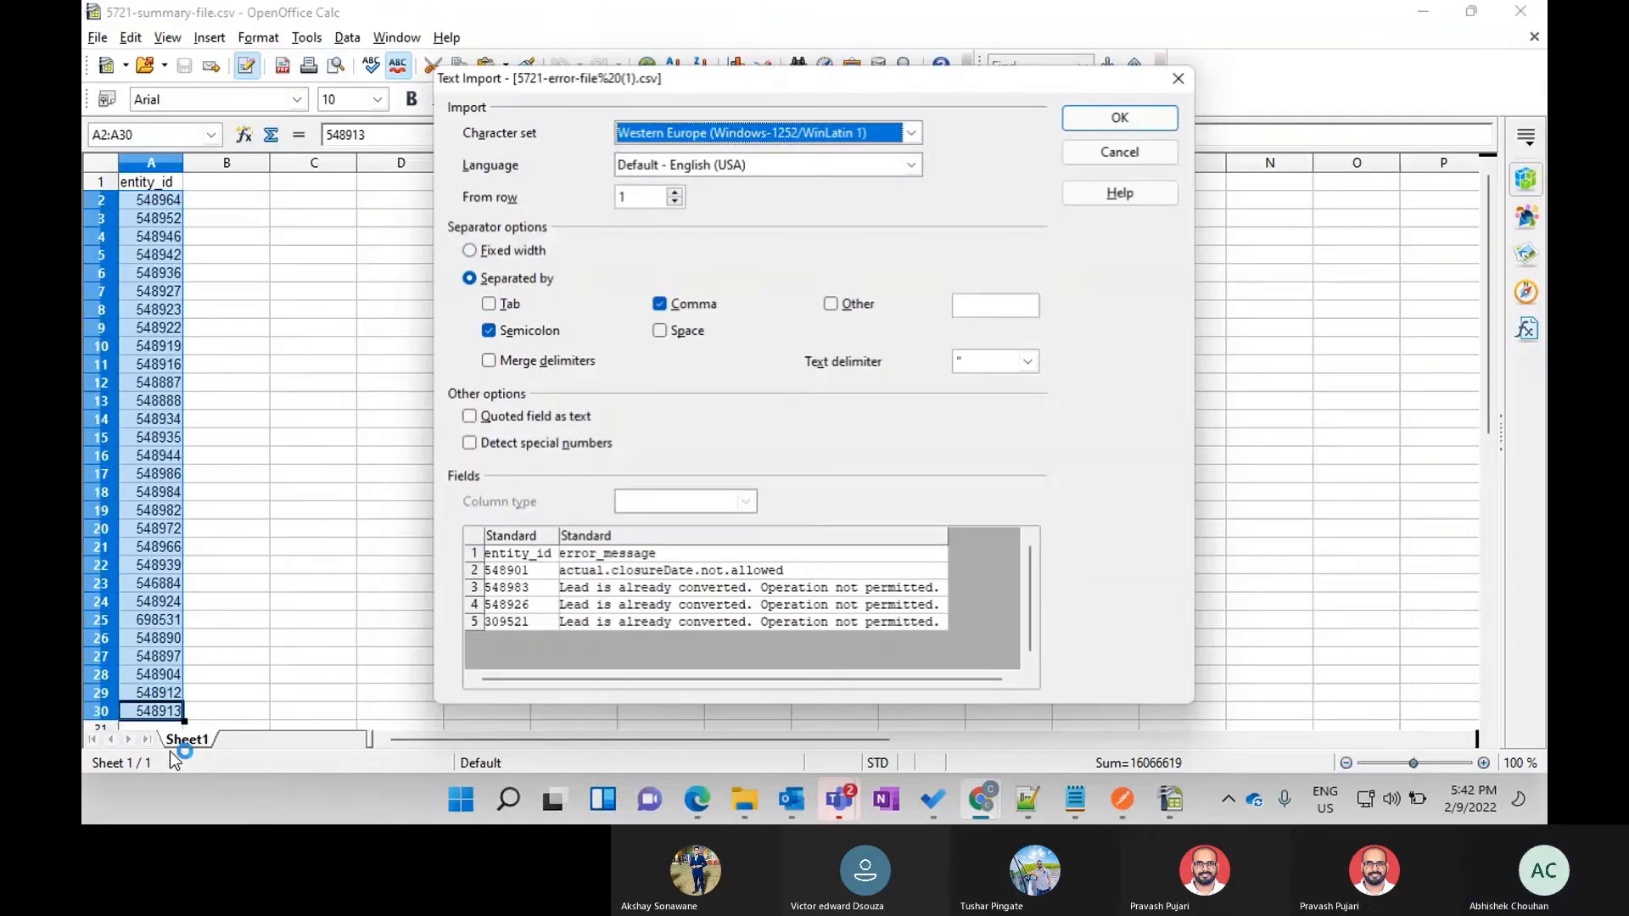
pyautogui.click(1099, 119)
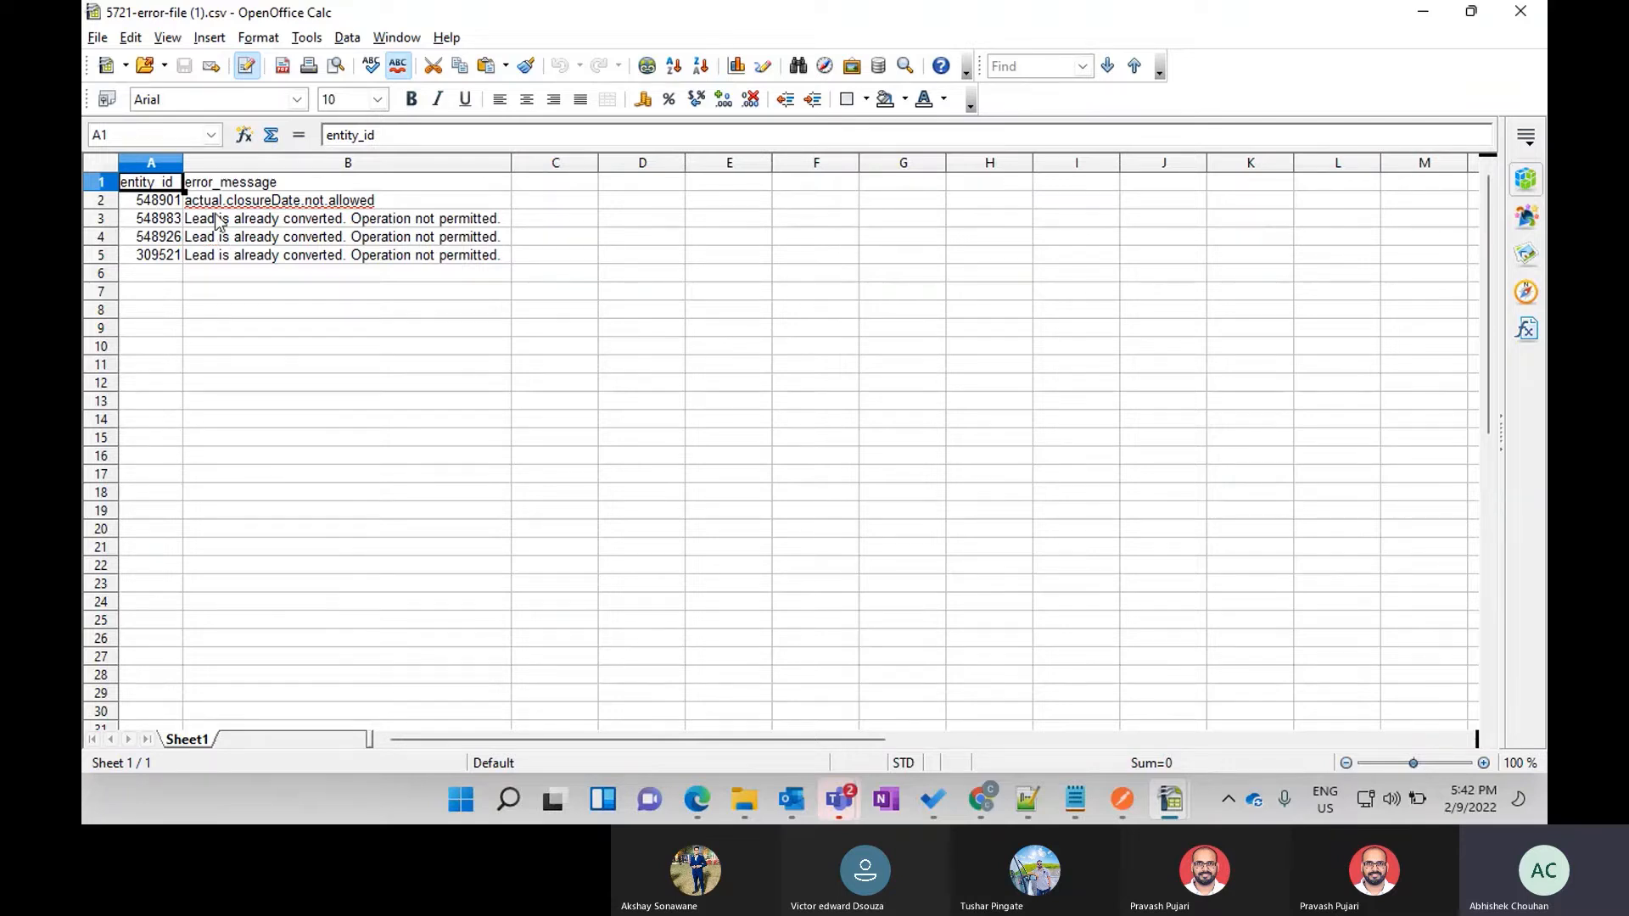
# Widen the entity_id column of the error sheet and select one of the error messages to read it
pyautogui.moveTo(182, 161); pyautogui.dragTo(274, 161)
pyautogui.moveTo(314, 220); pyautogui.dragTo(491, 224)
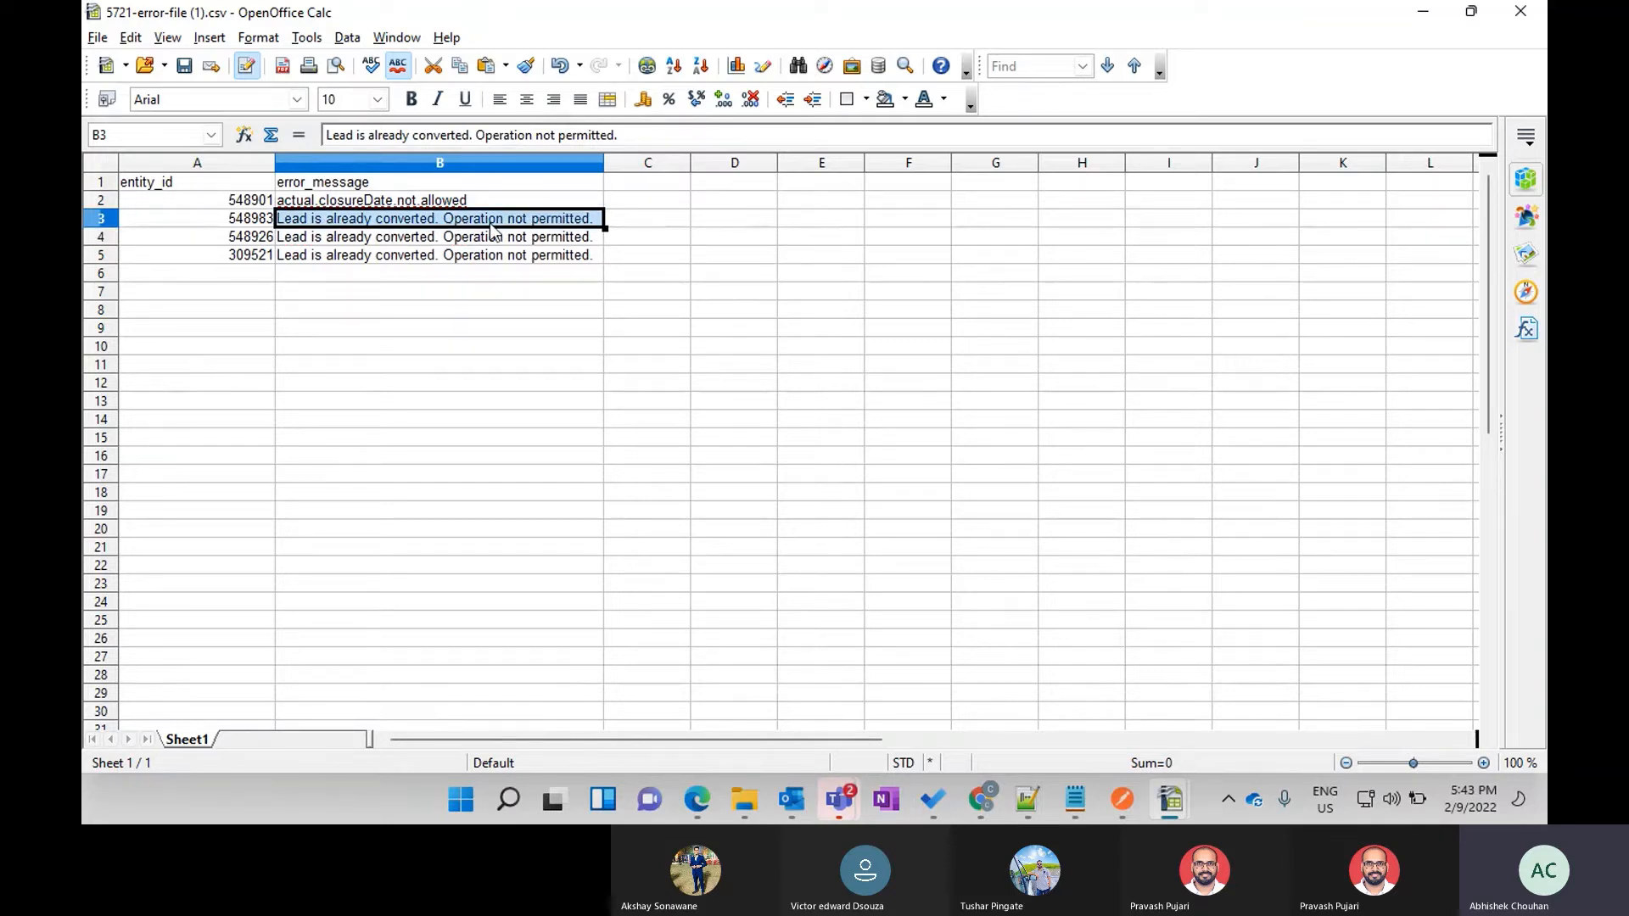
pyautogui.hotkey('alt', 'Tab')
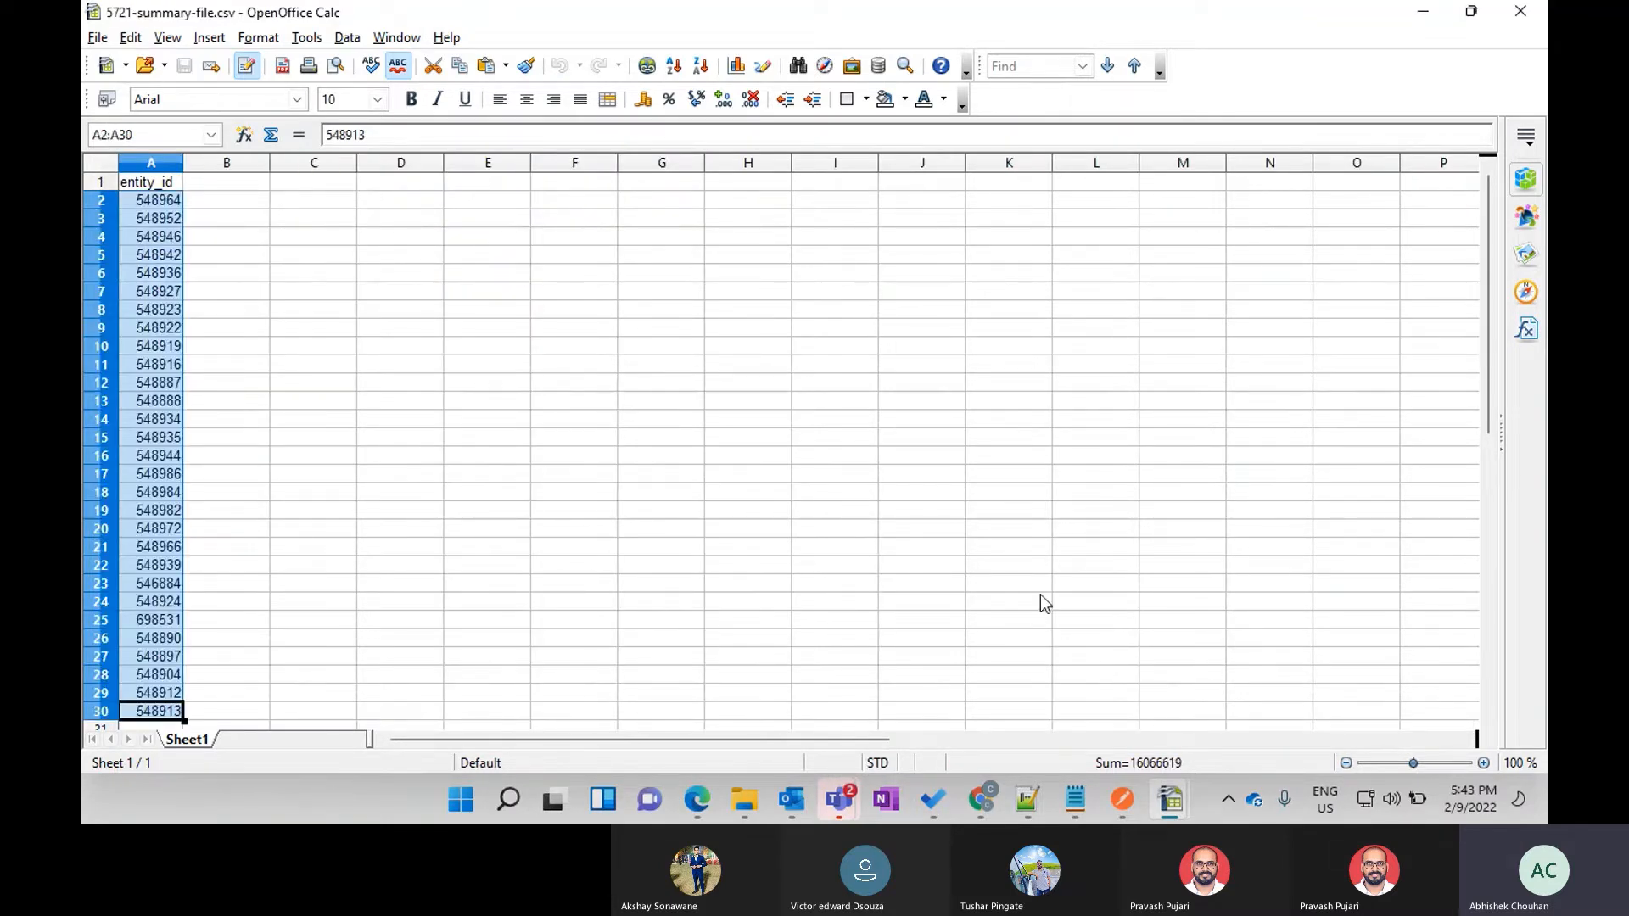
pyautogui.hotkey('alt', 'Tab')
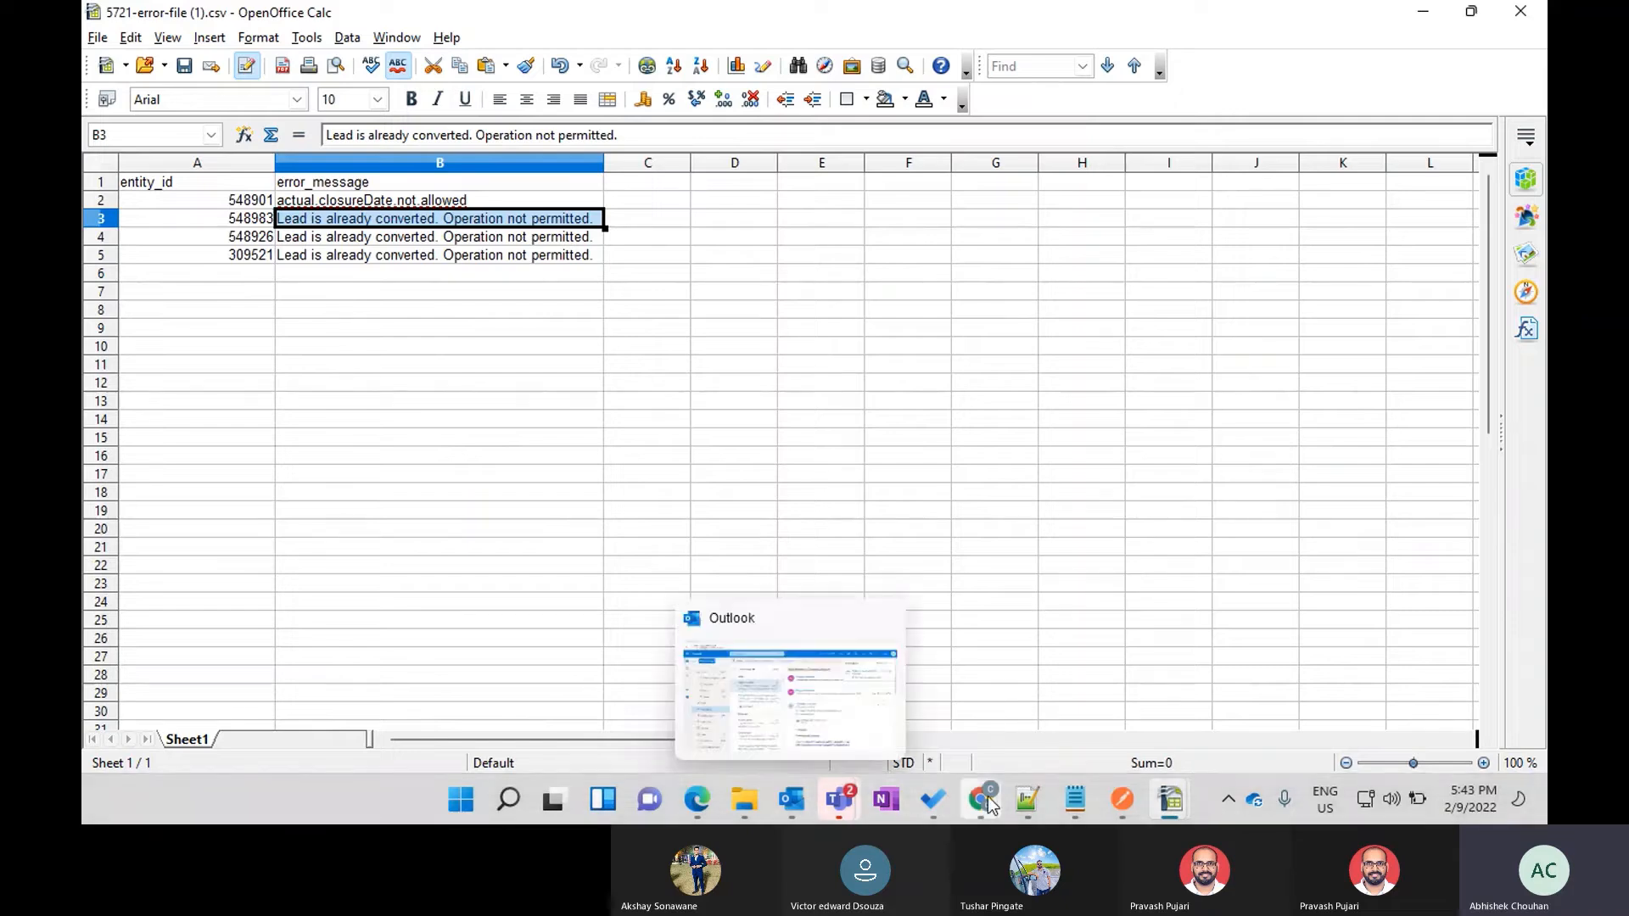
# Open the details of bulk job 5721, review its general info and operation performed, then close it
pyautogui.moveTo(981, 799)
pyautogui.click(1189, 681)
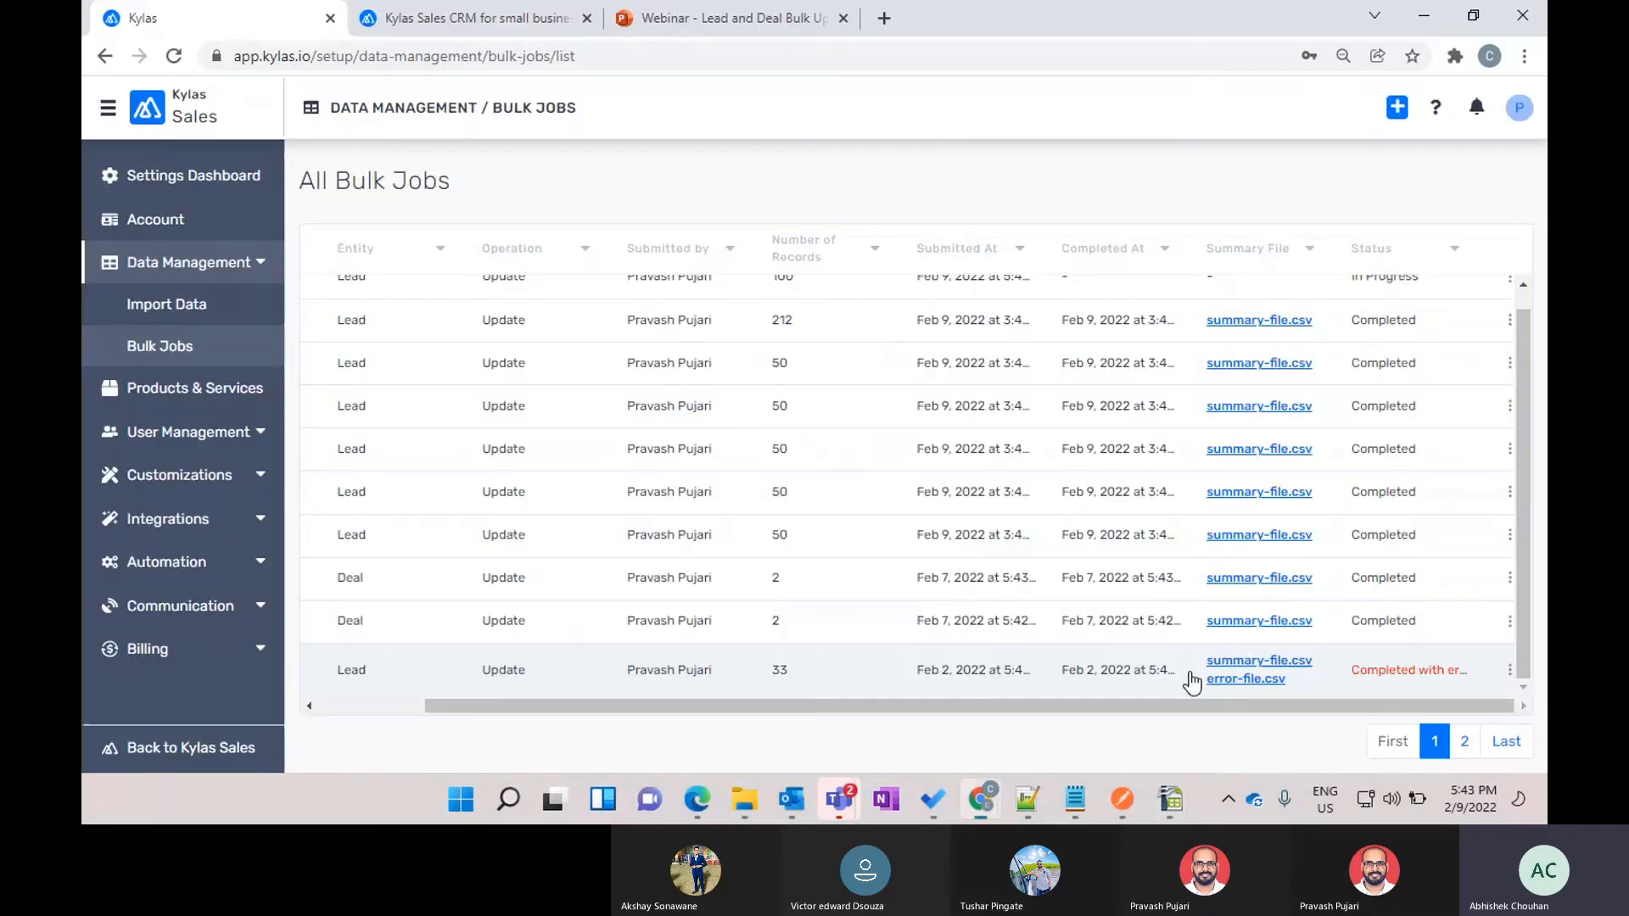
pyautogui.doubleClick(1043, 670)
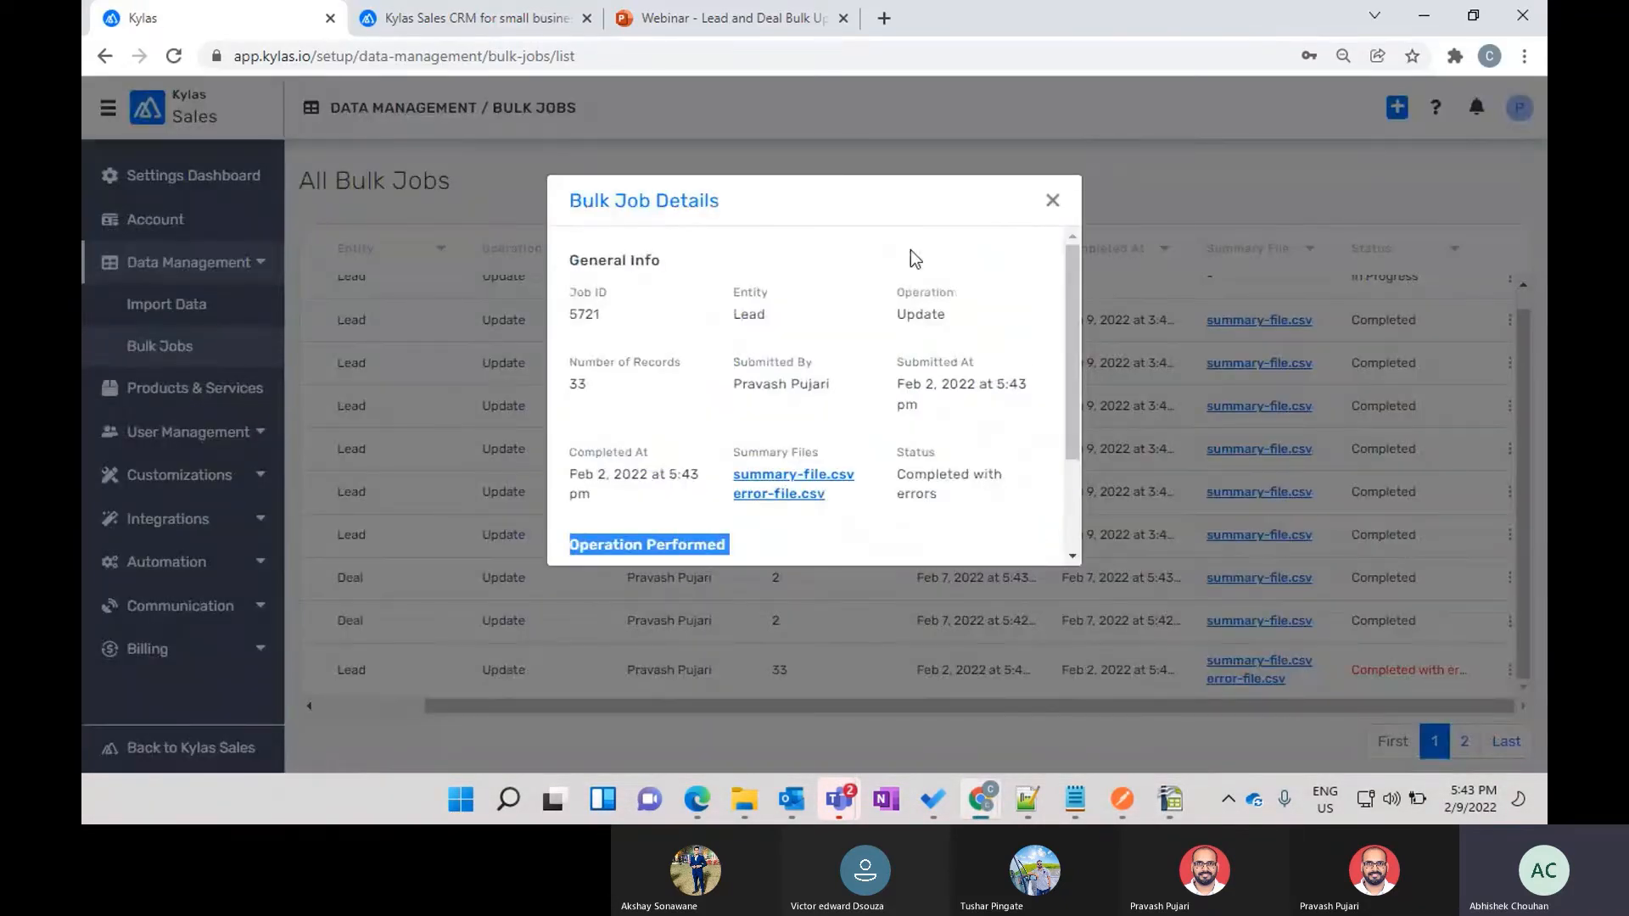
pyautogui.scroll(-1, 691, 353)
pyautogui.scroll(1, 691, 363)
pyautogui.doubleClick(749, 312)
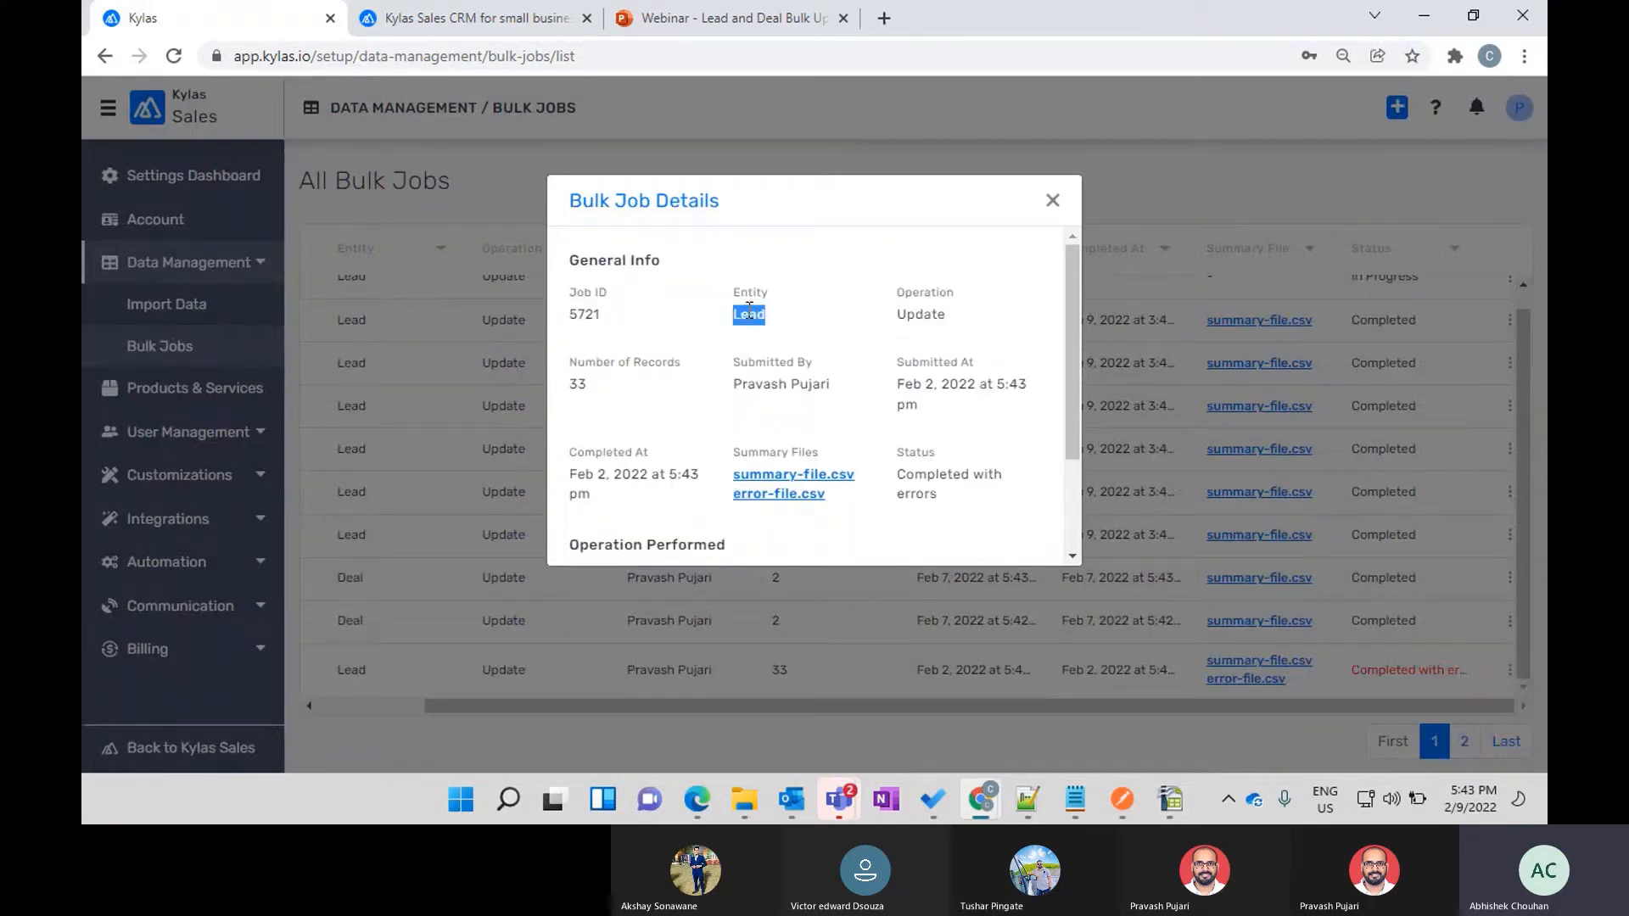
pyautogui.doubleClick(921, 316)
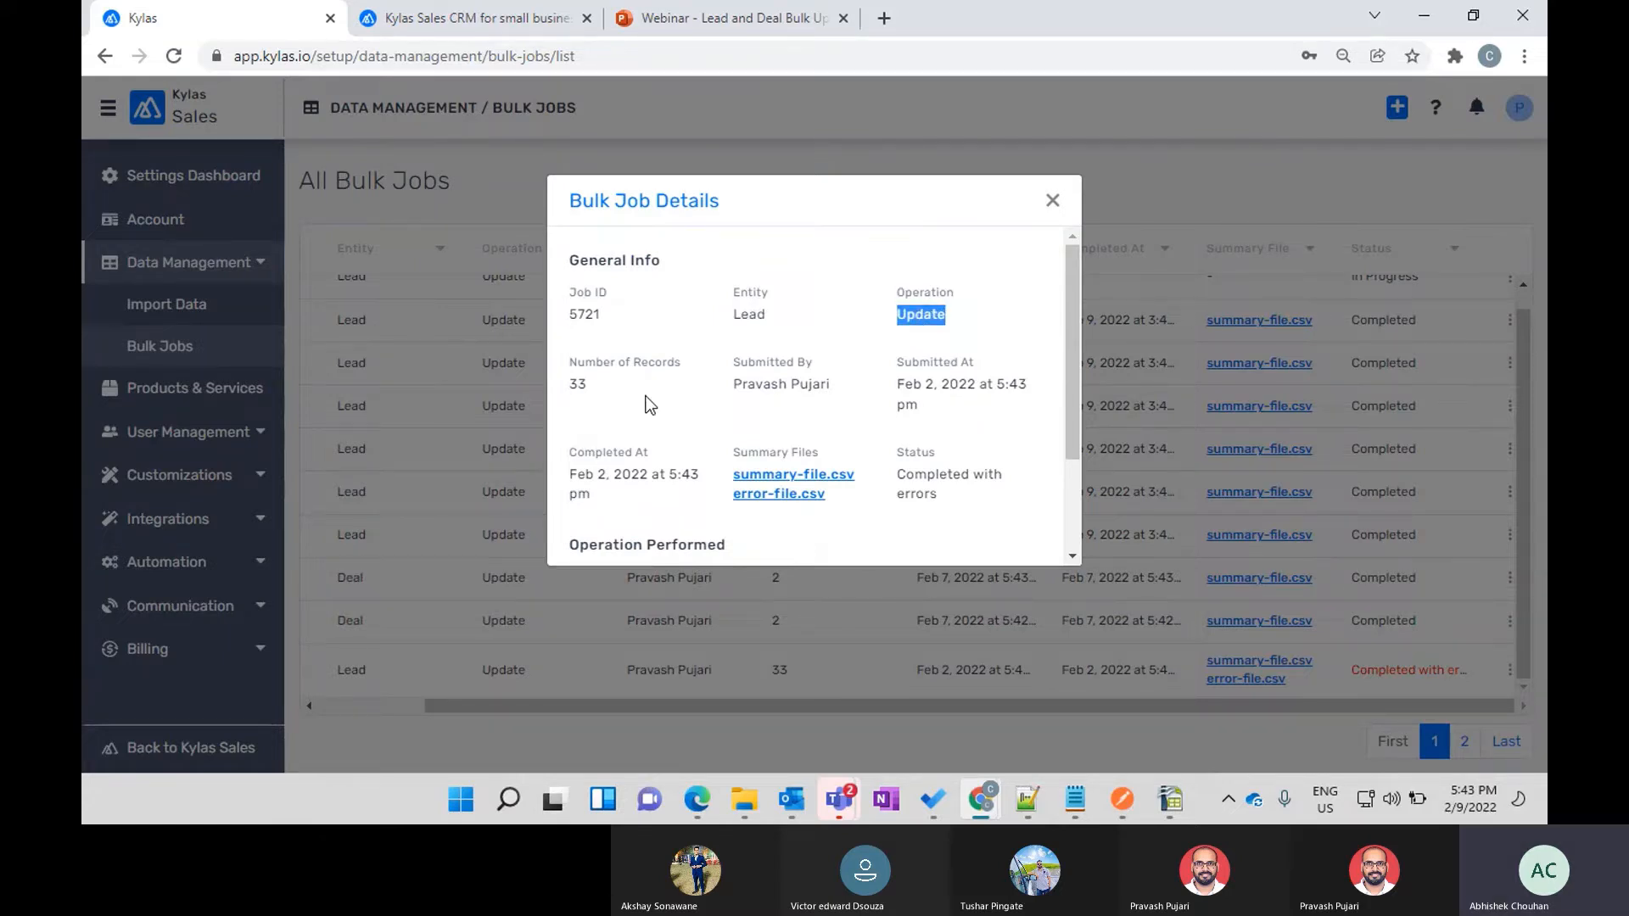
pyautogui.scroll(-3, 752, 395)
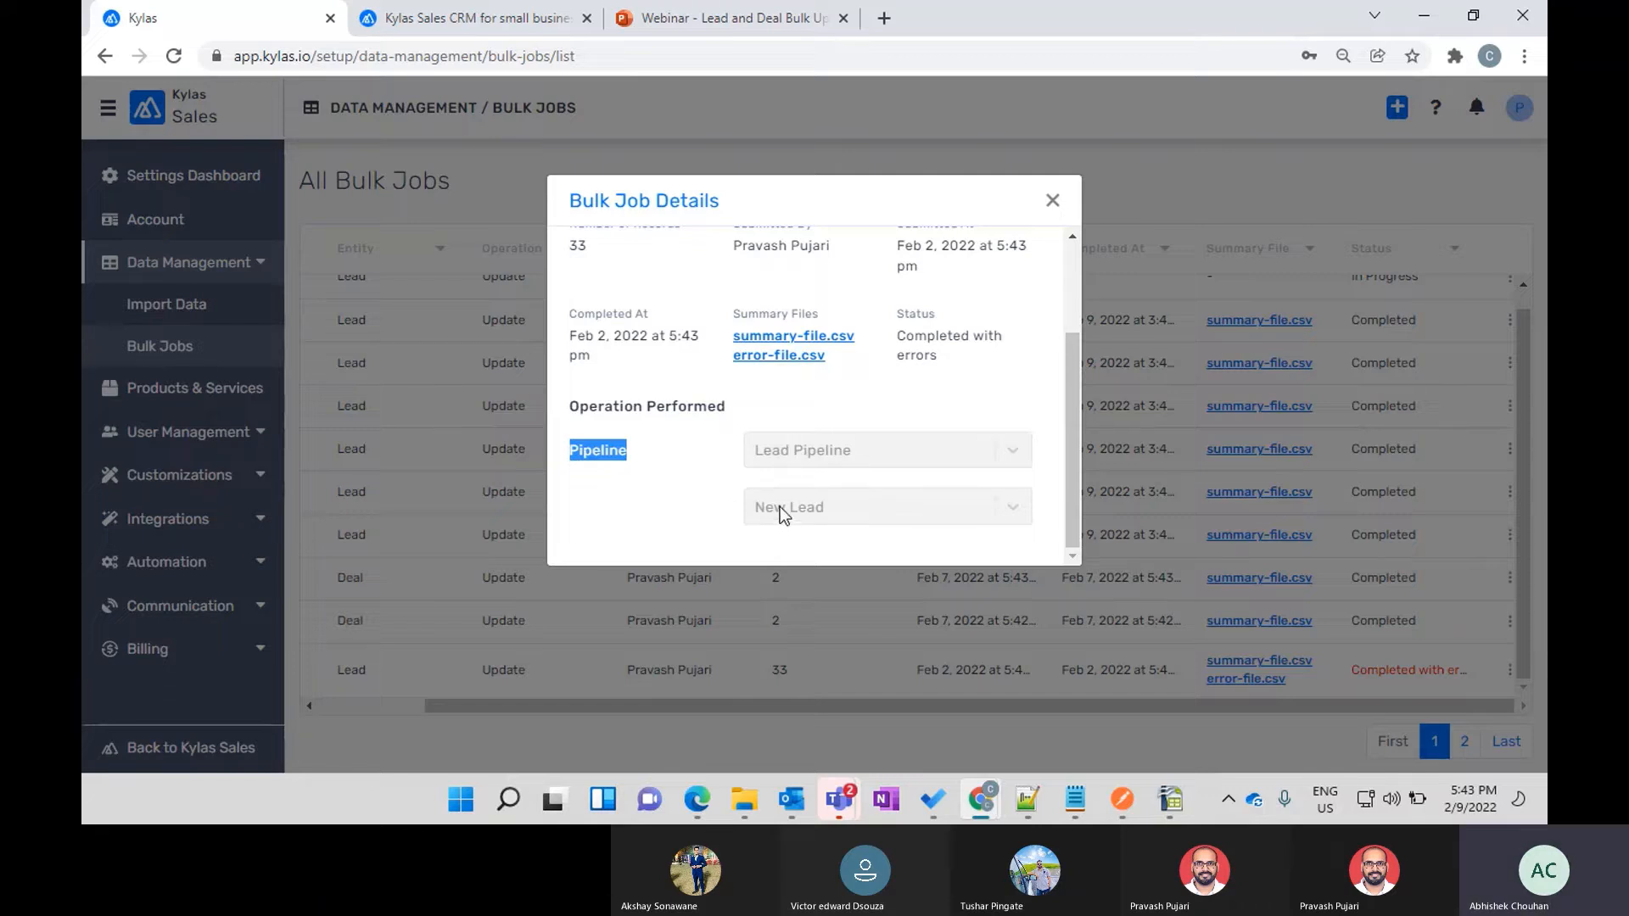
pyautogui.click(874, 494)
pyautogui.click(1053, 201)
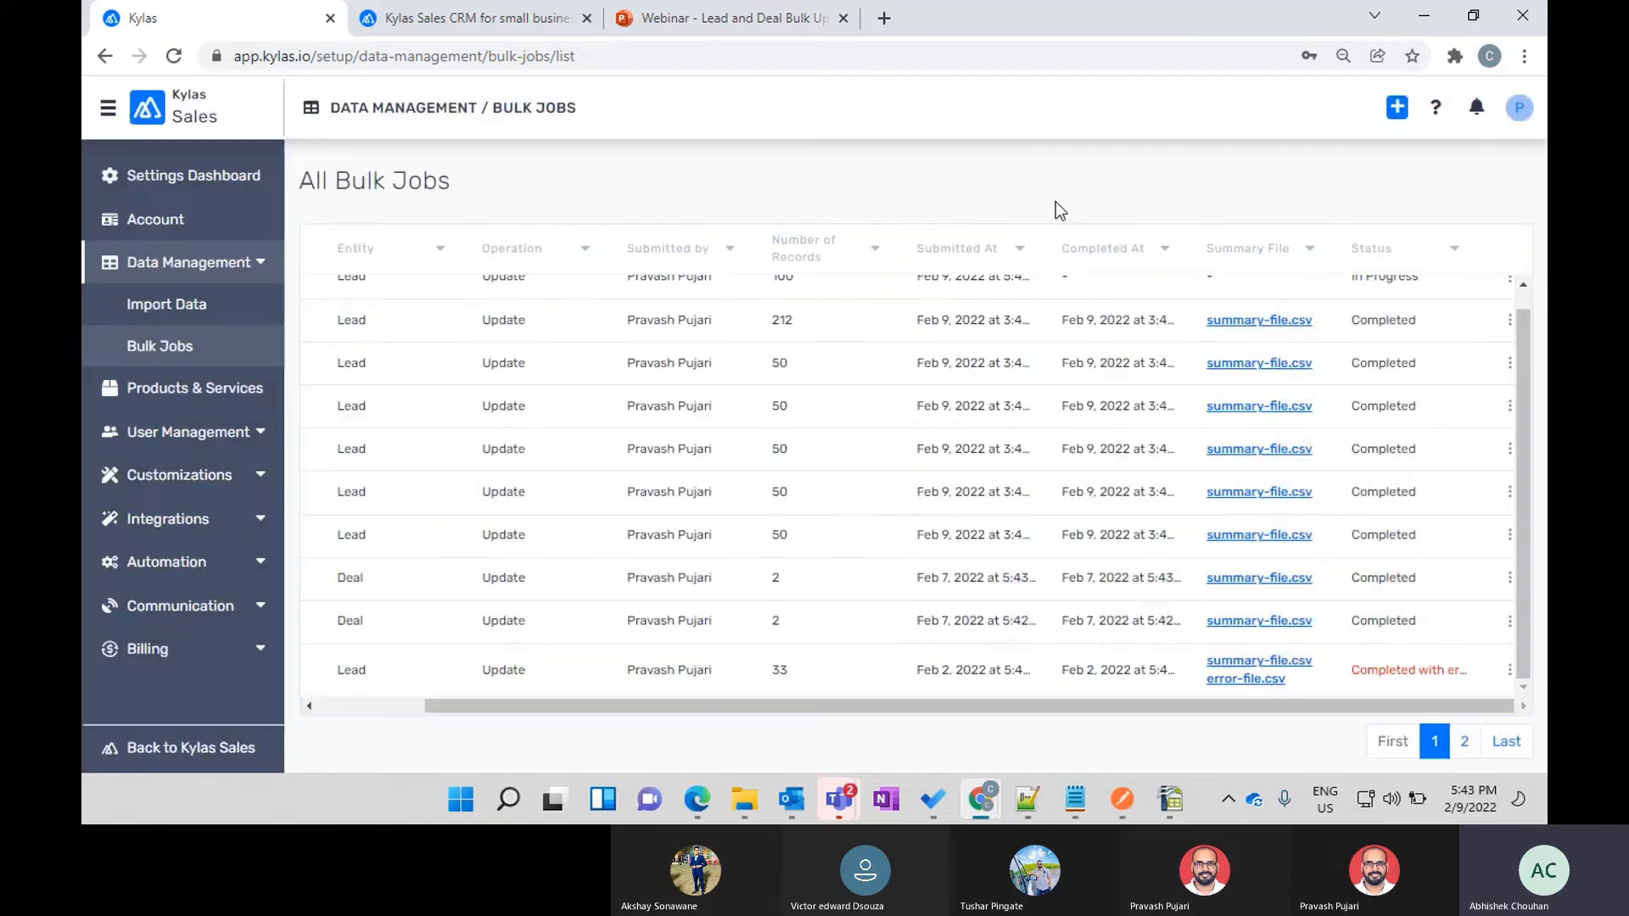
# Copy lead ID 548983 from the error sheet, open the Leads list and search for it
pyautogui.hotkey('alt', 'Tab')
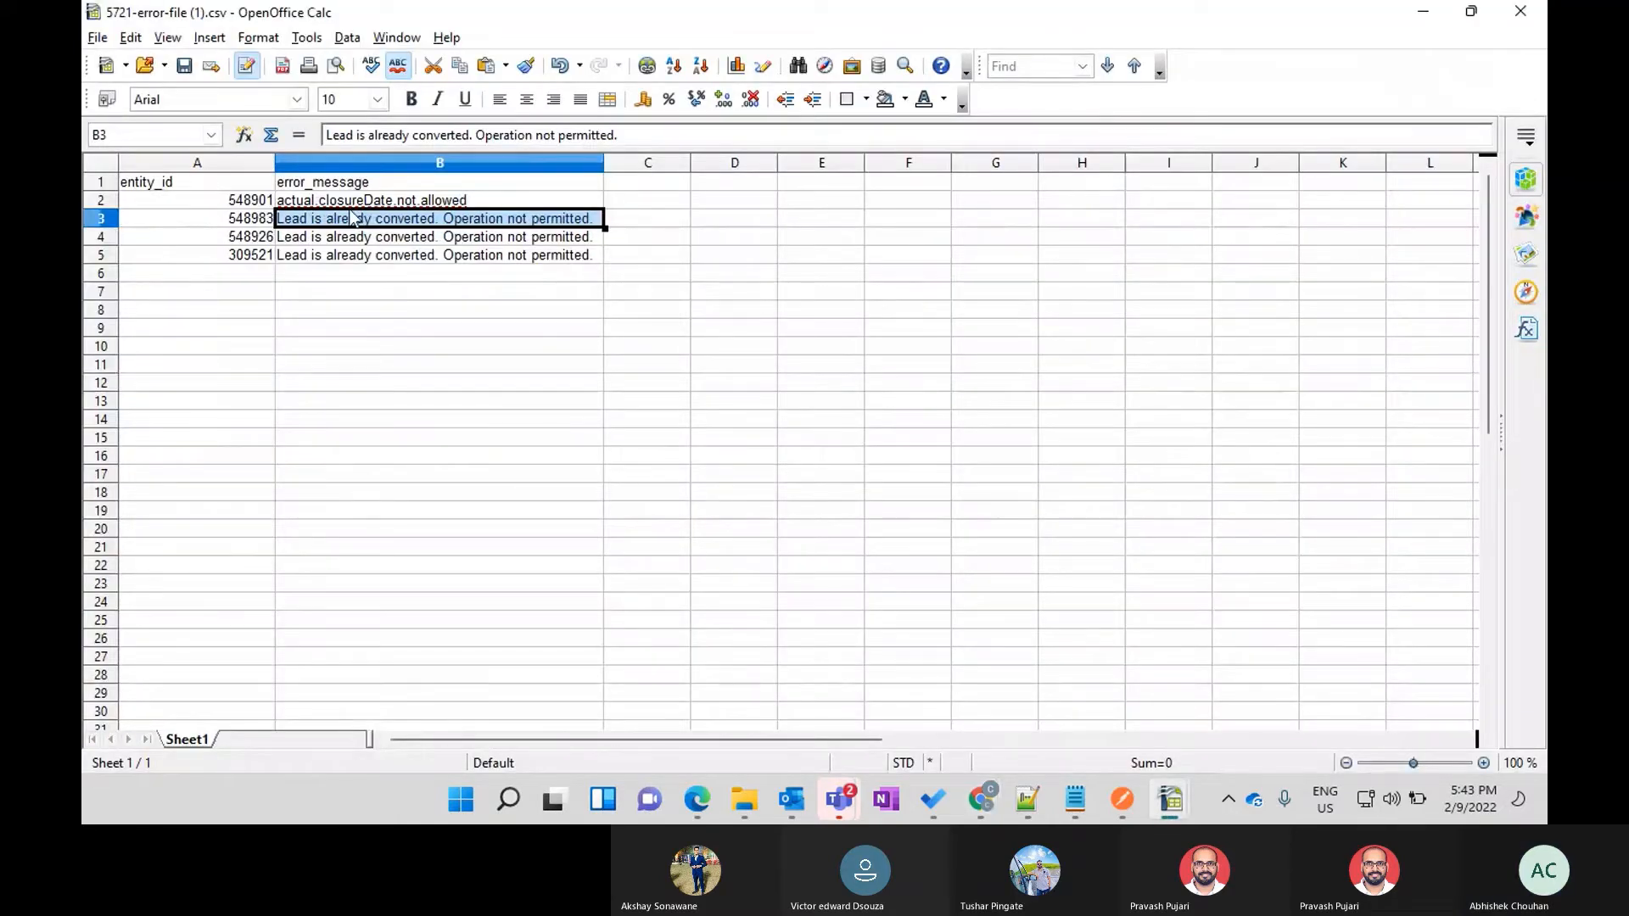
pyautogui.click(243, 222)
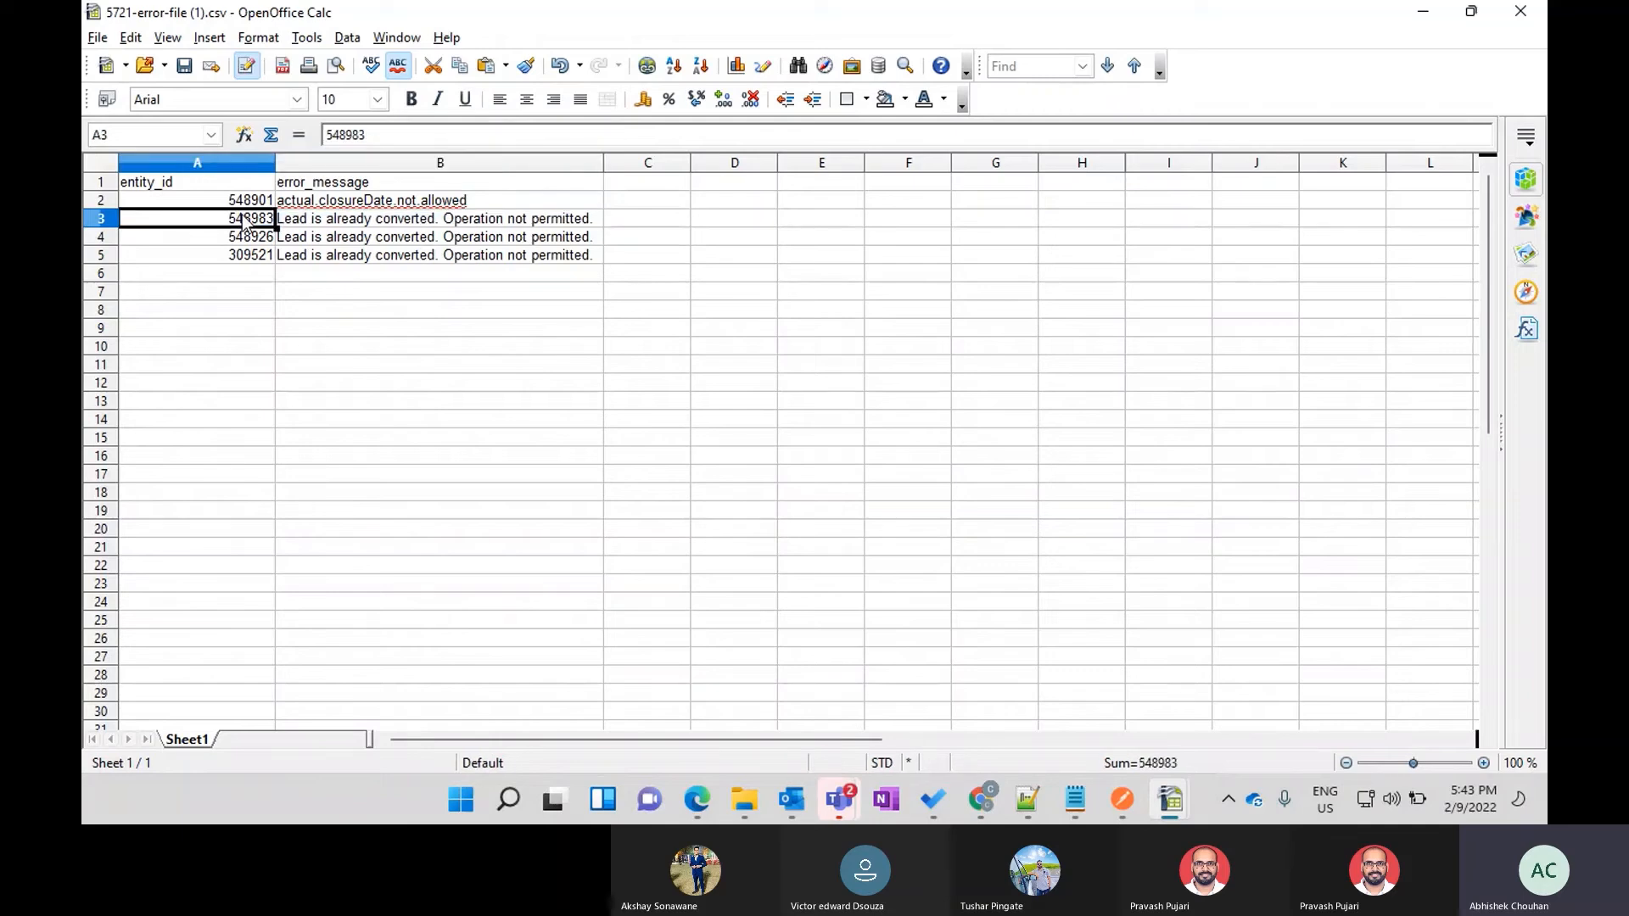
pyautogui.hotkey('alt', 'Tab')
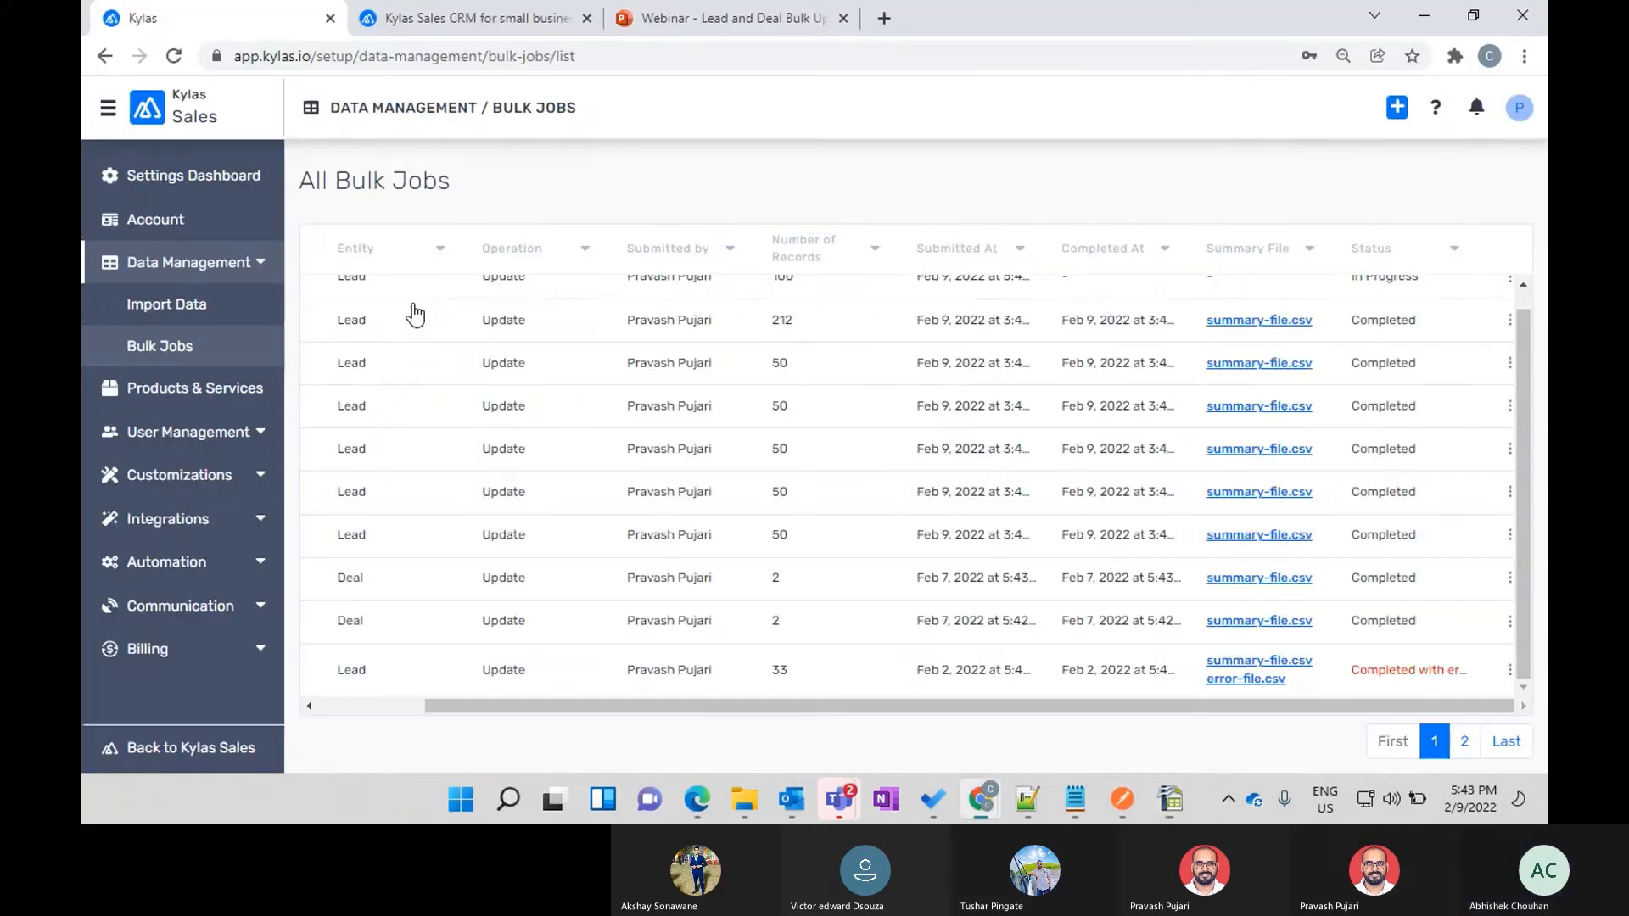
pyautogui.click(188, 747)
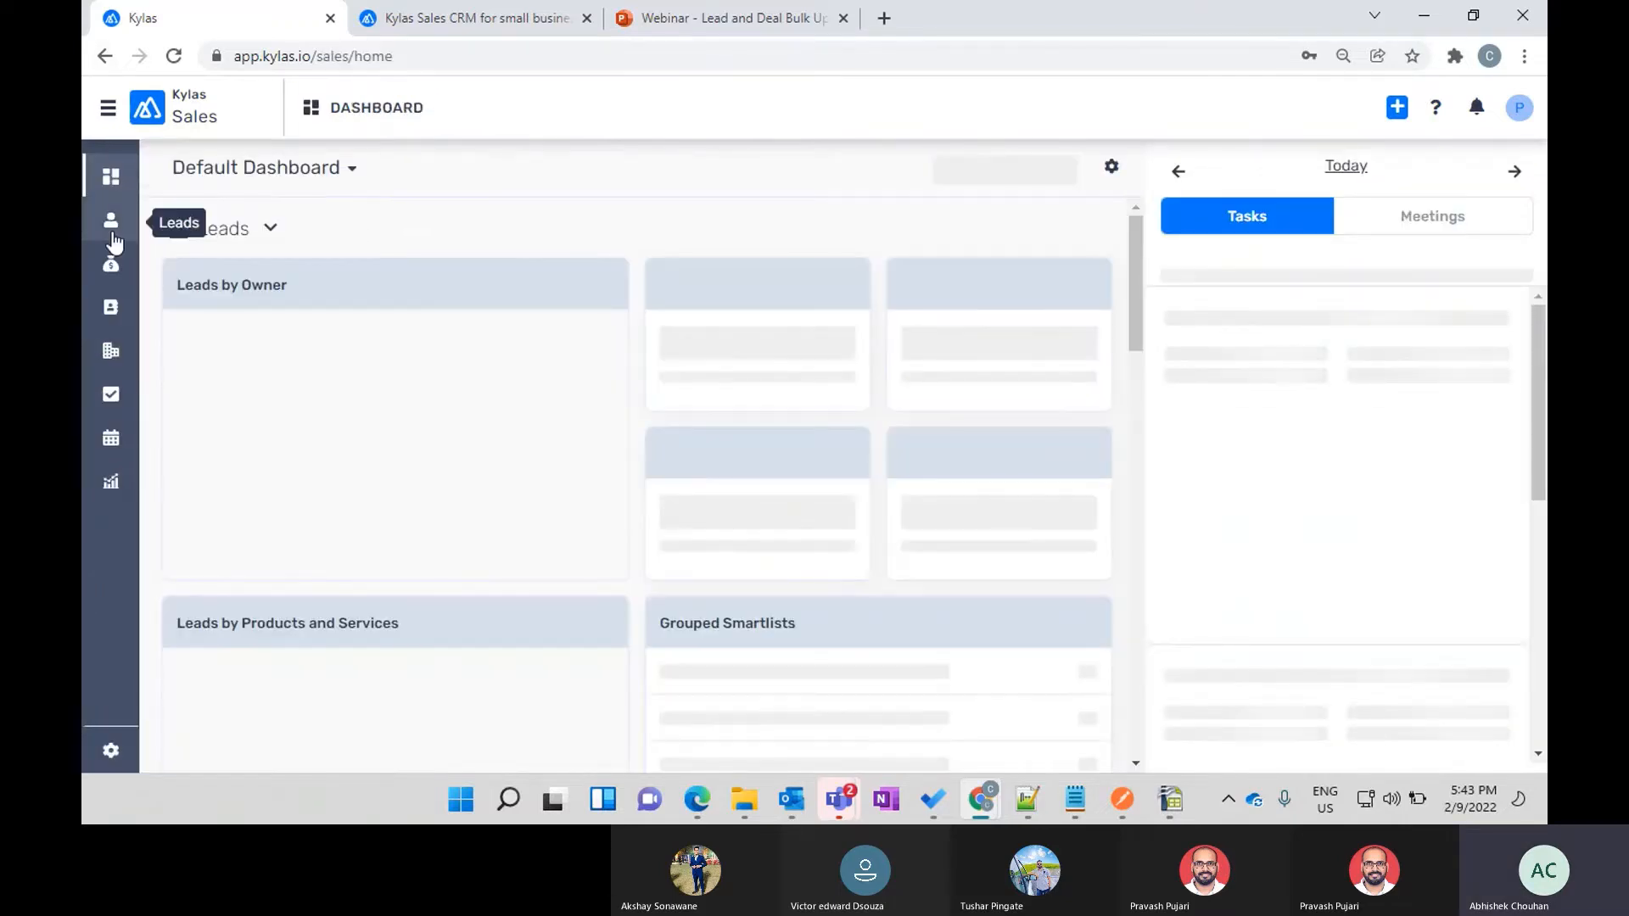
pyautogui.click(110, 223)
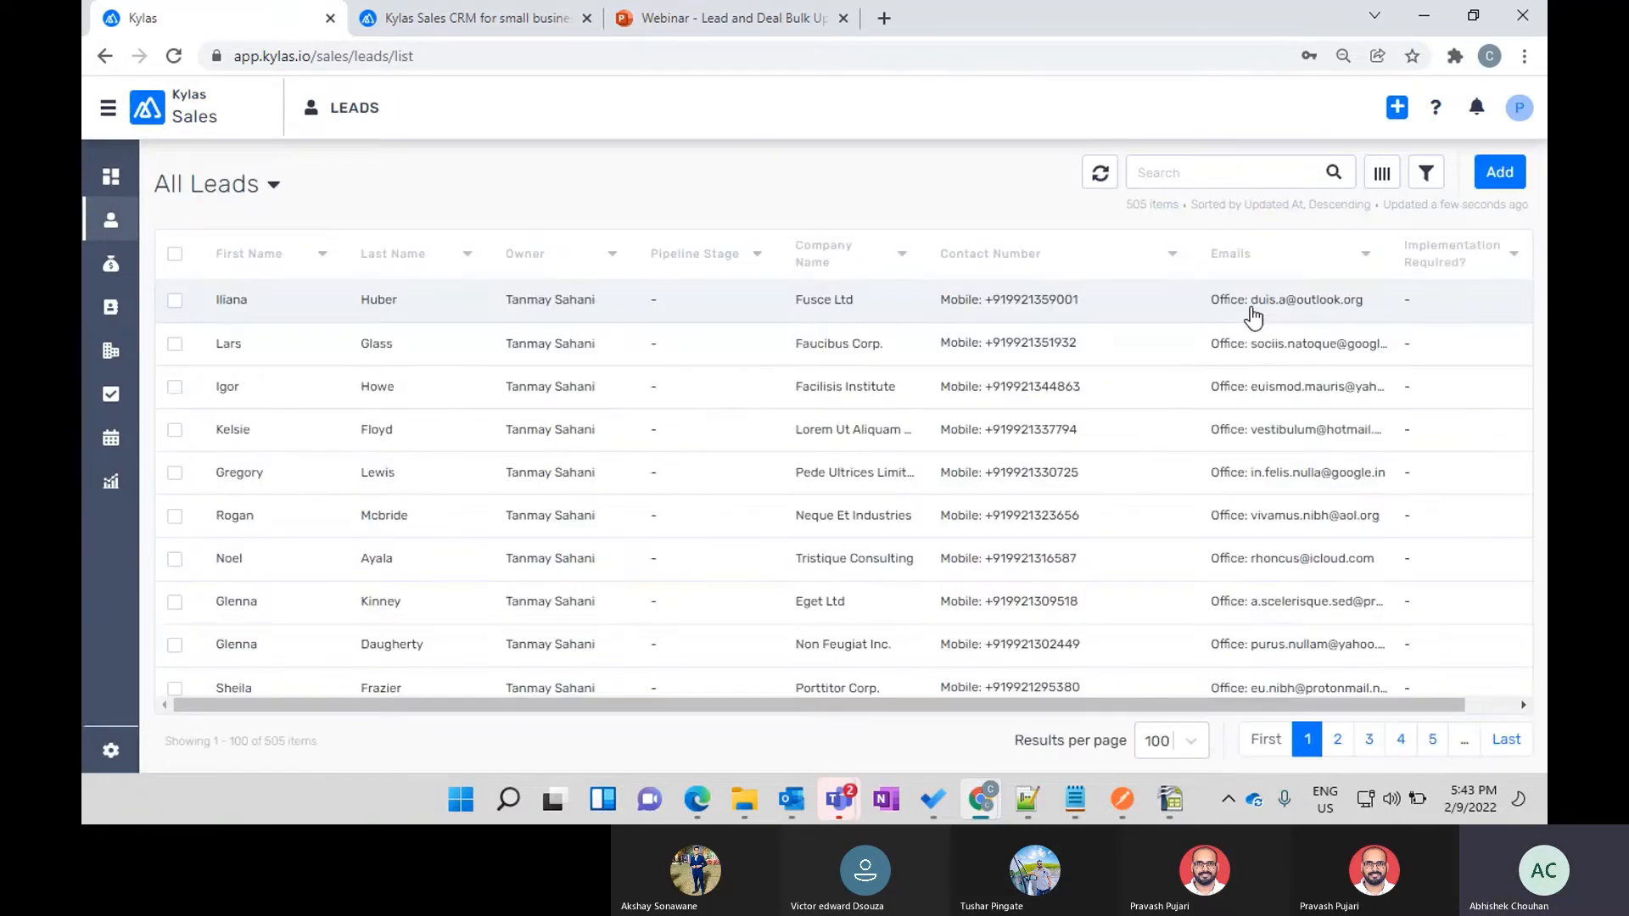
pyautogui.click(1254, 180)
pyautogui.write('548983')
pyautogui.press('Return')
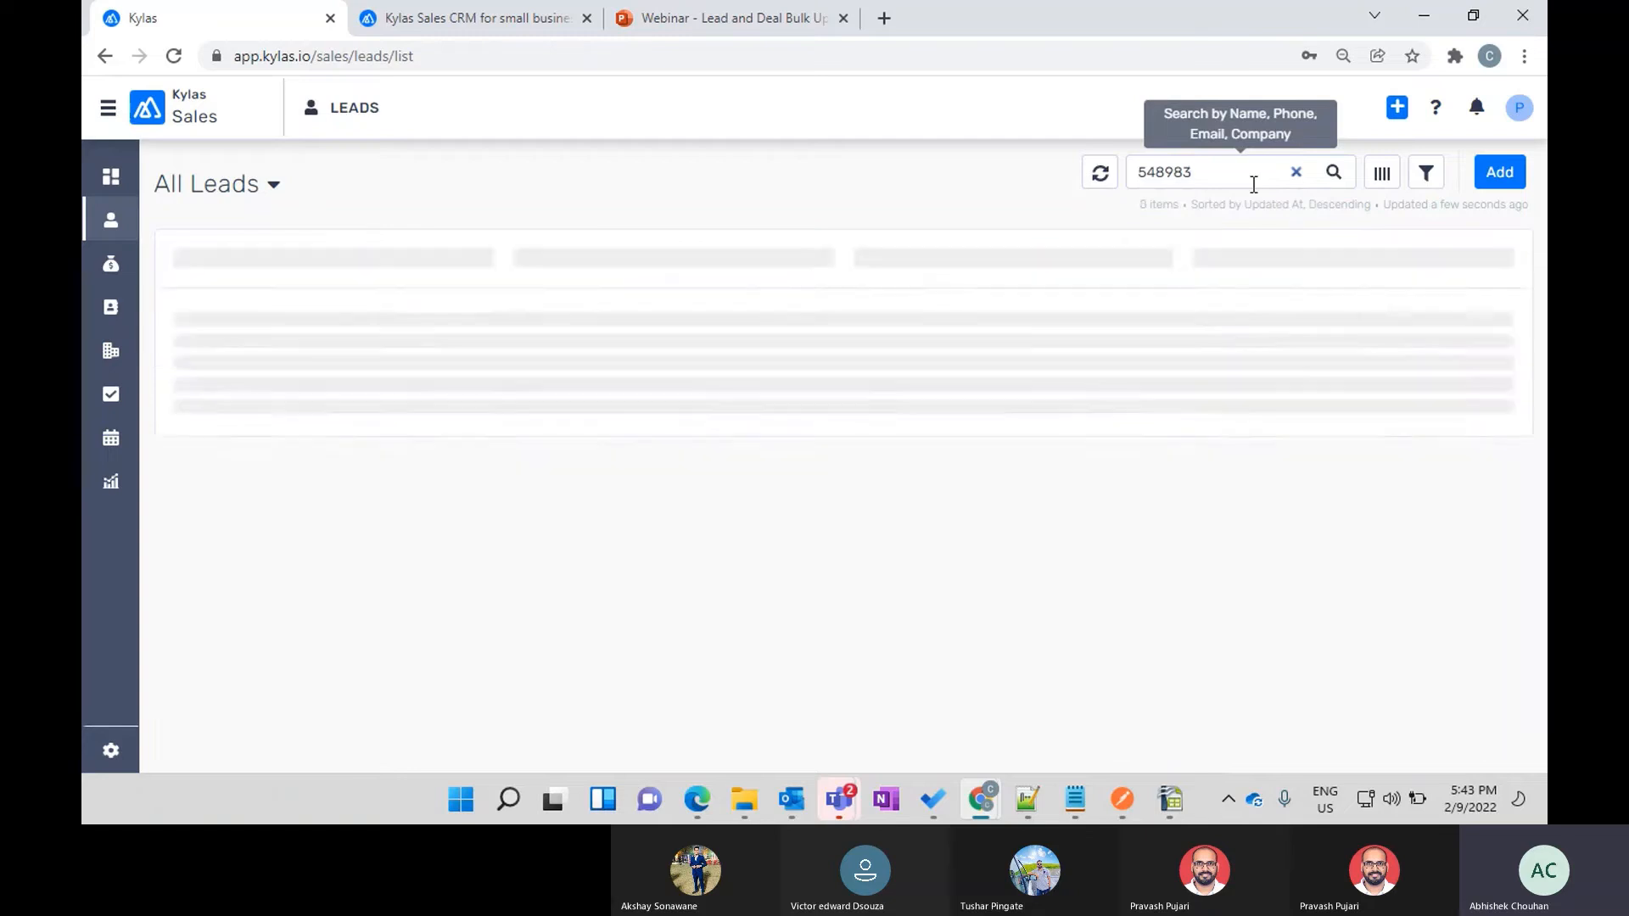
# Add an ID filter with the In operator, paste 548983 as the value, and apply it
pyautogui.click(1425, 173)
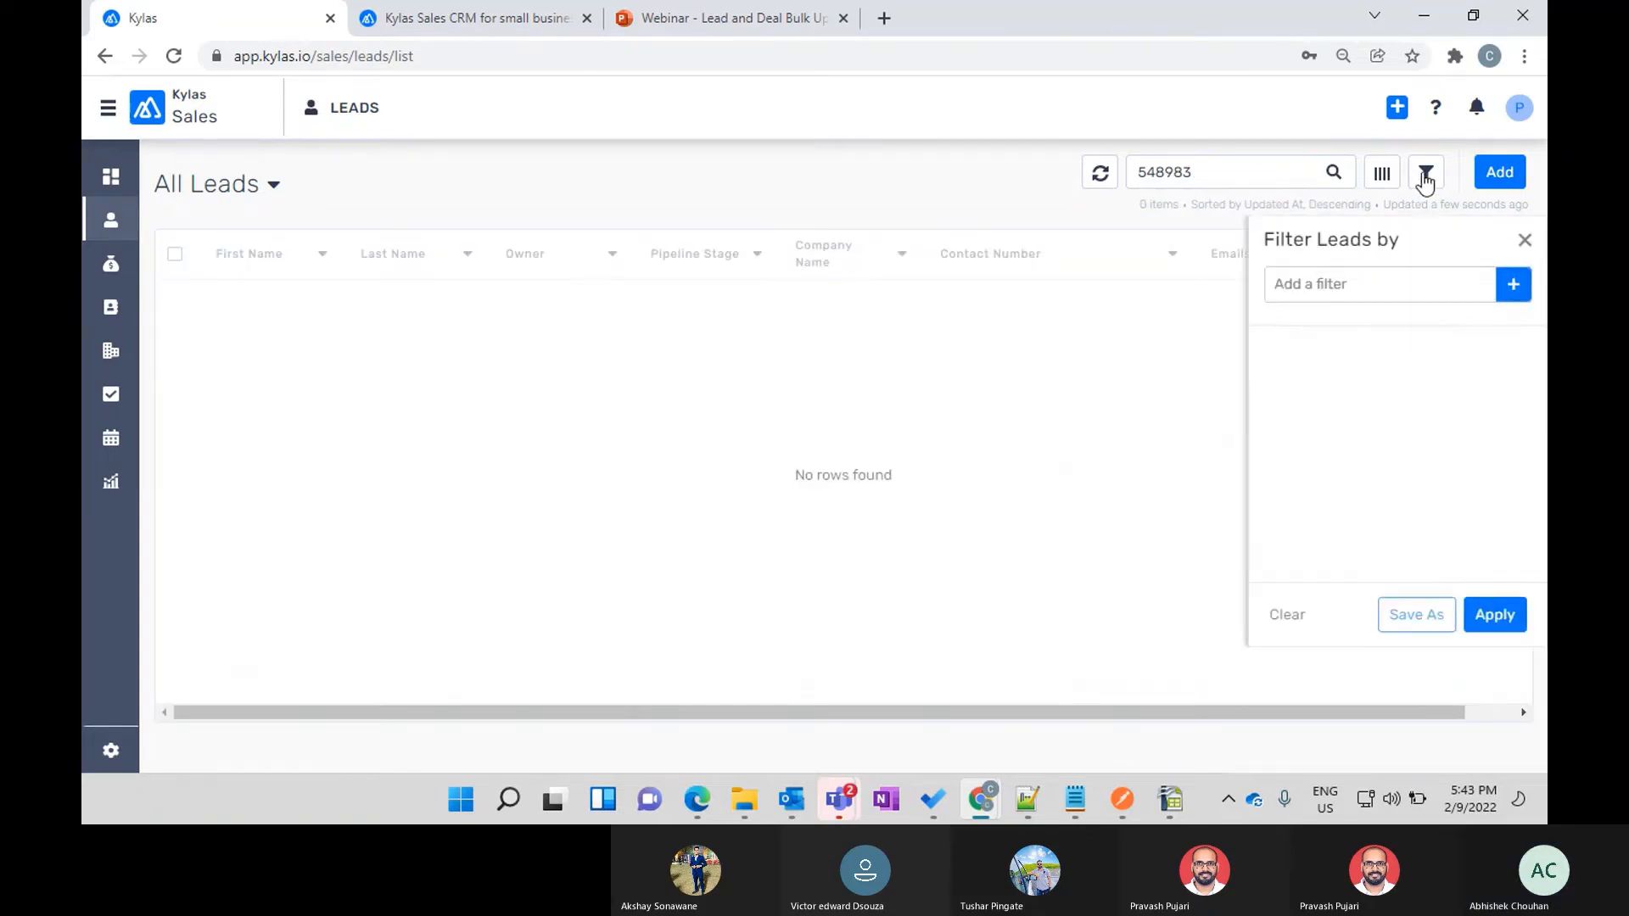
pyautogui.click(1339, 303)
pyautogui.click(1308, 334)
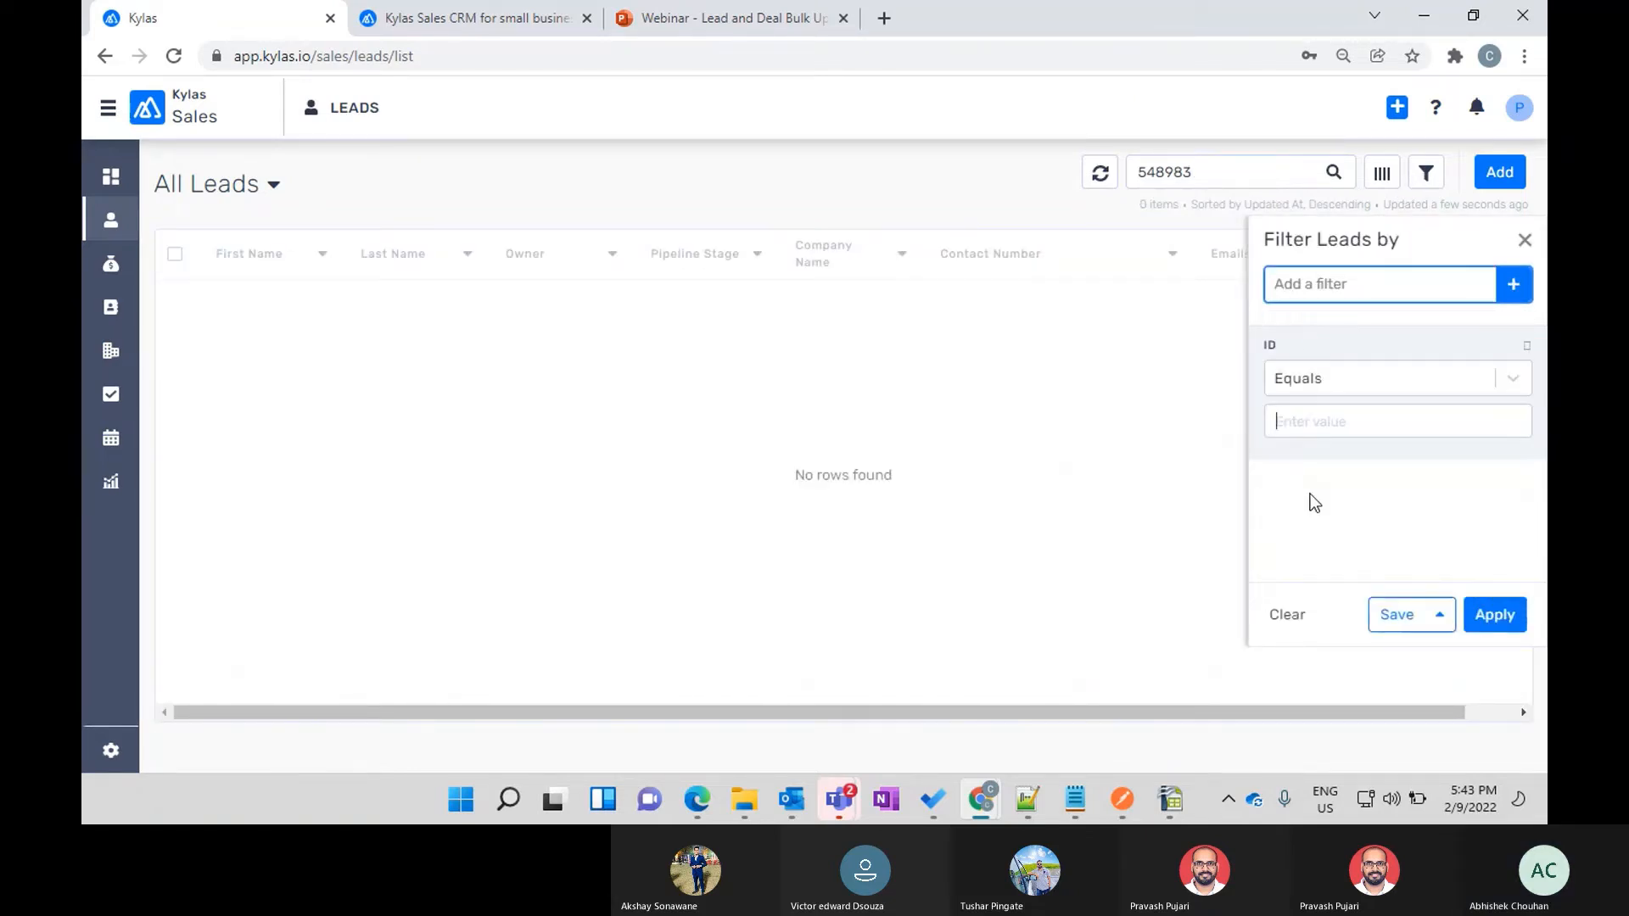
pyautogui.click(1366, 380)
pyautogui.scroll(-3, 1323, 583)
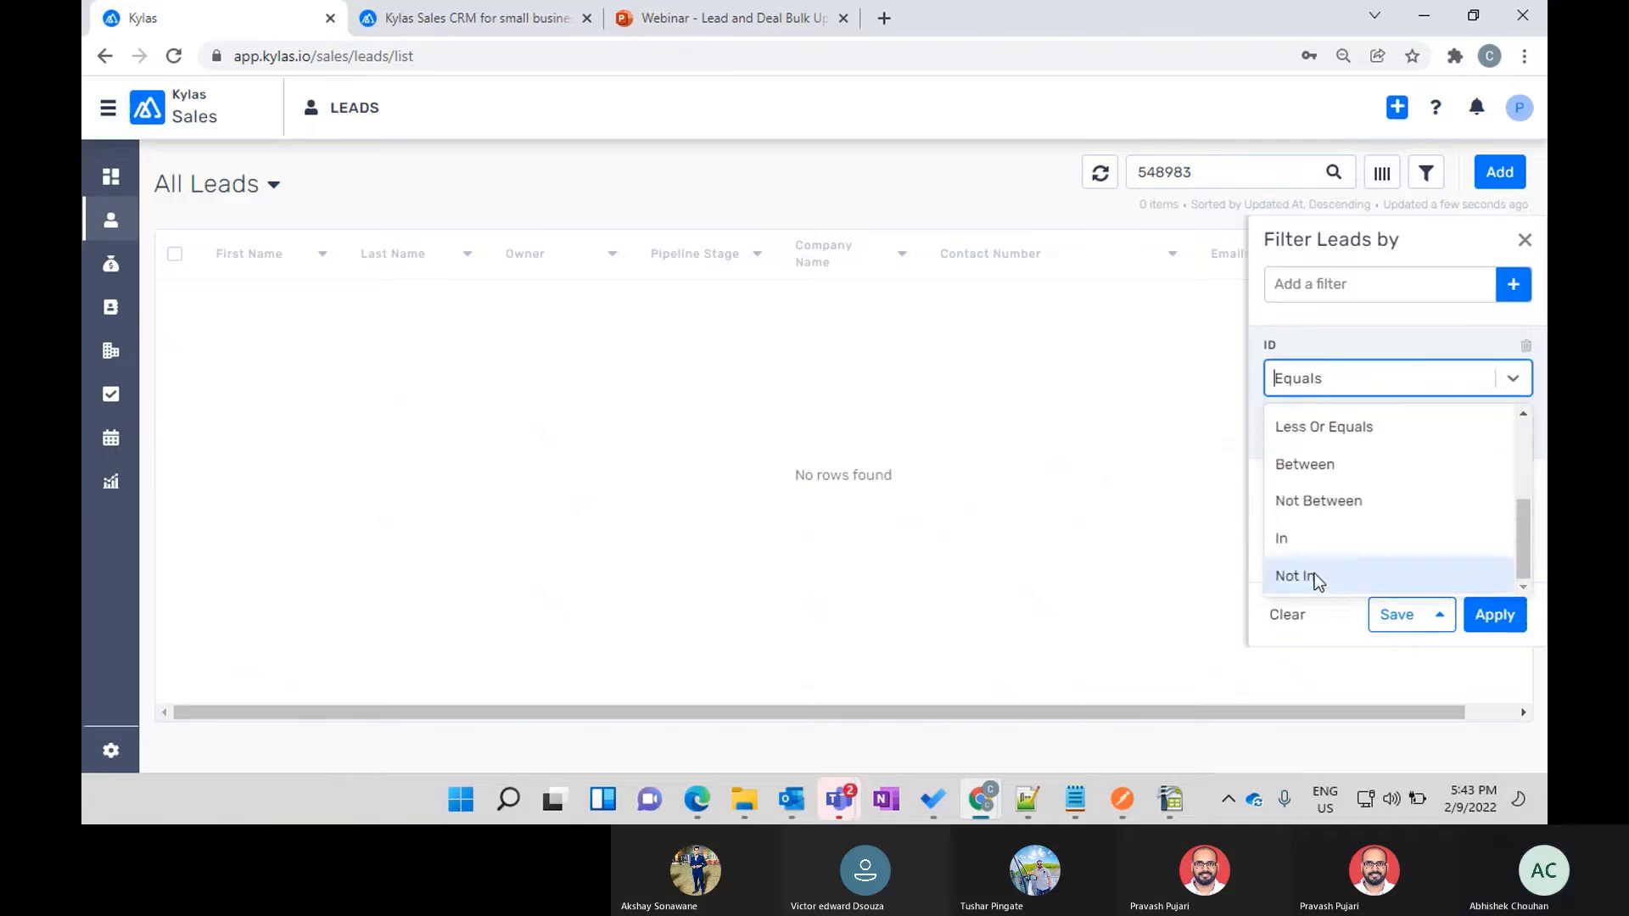
pyautogui.click(1292, 548)
pyautogui.doubleClick(1348, 426)
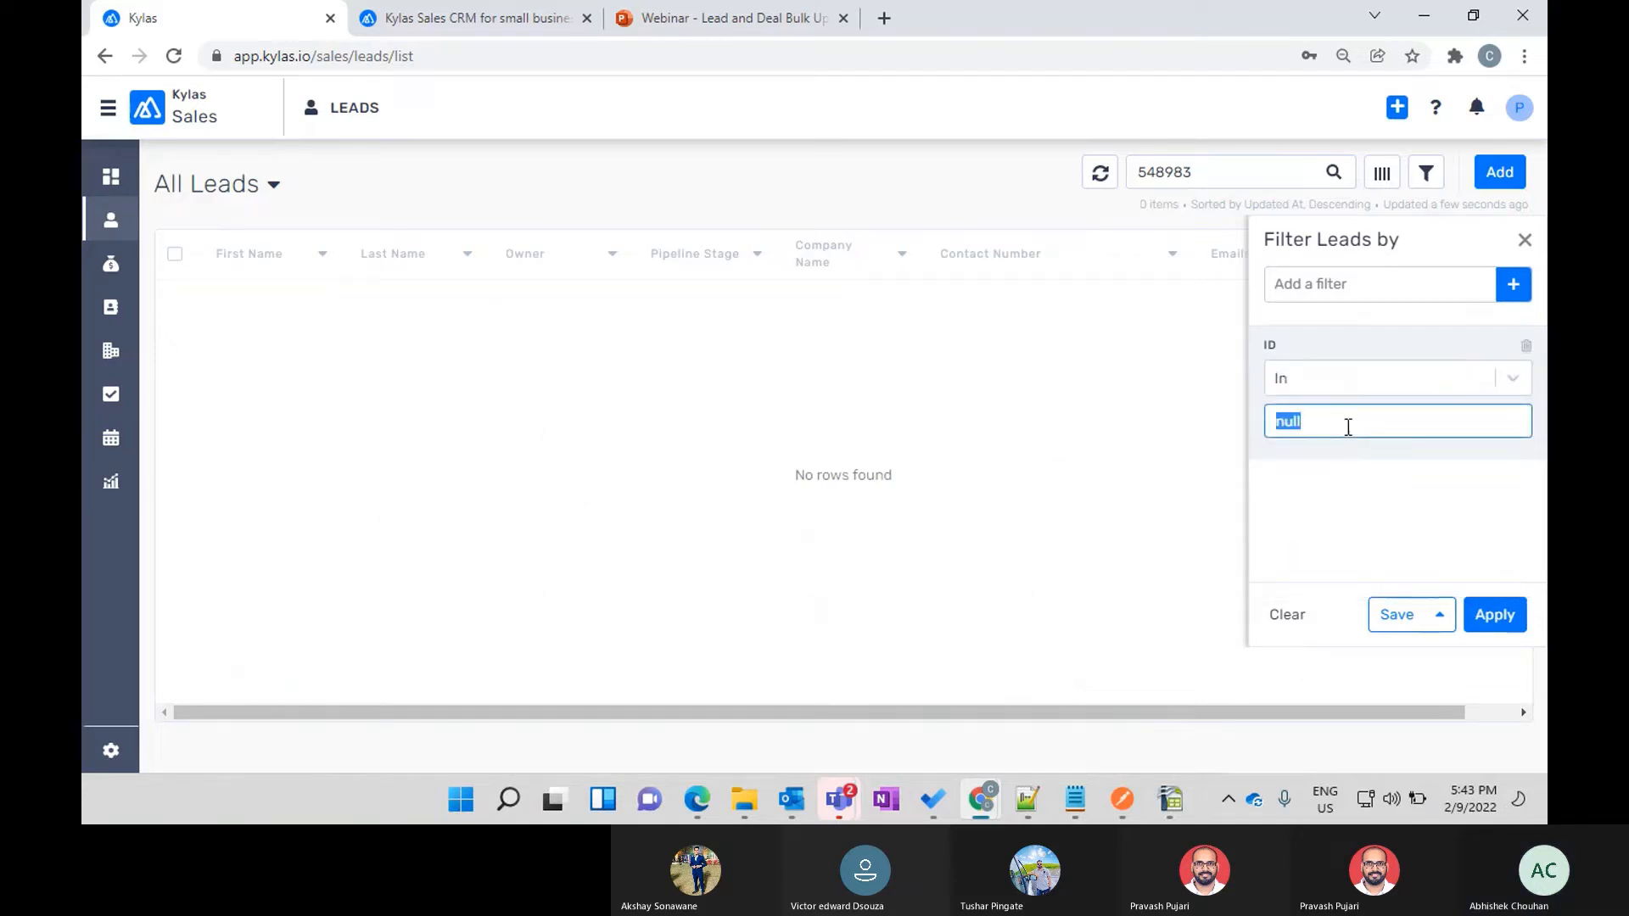
pyautogui.write('548983')
pyautogui.click(1491, 610)
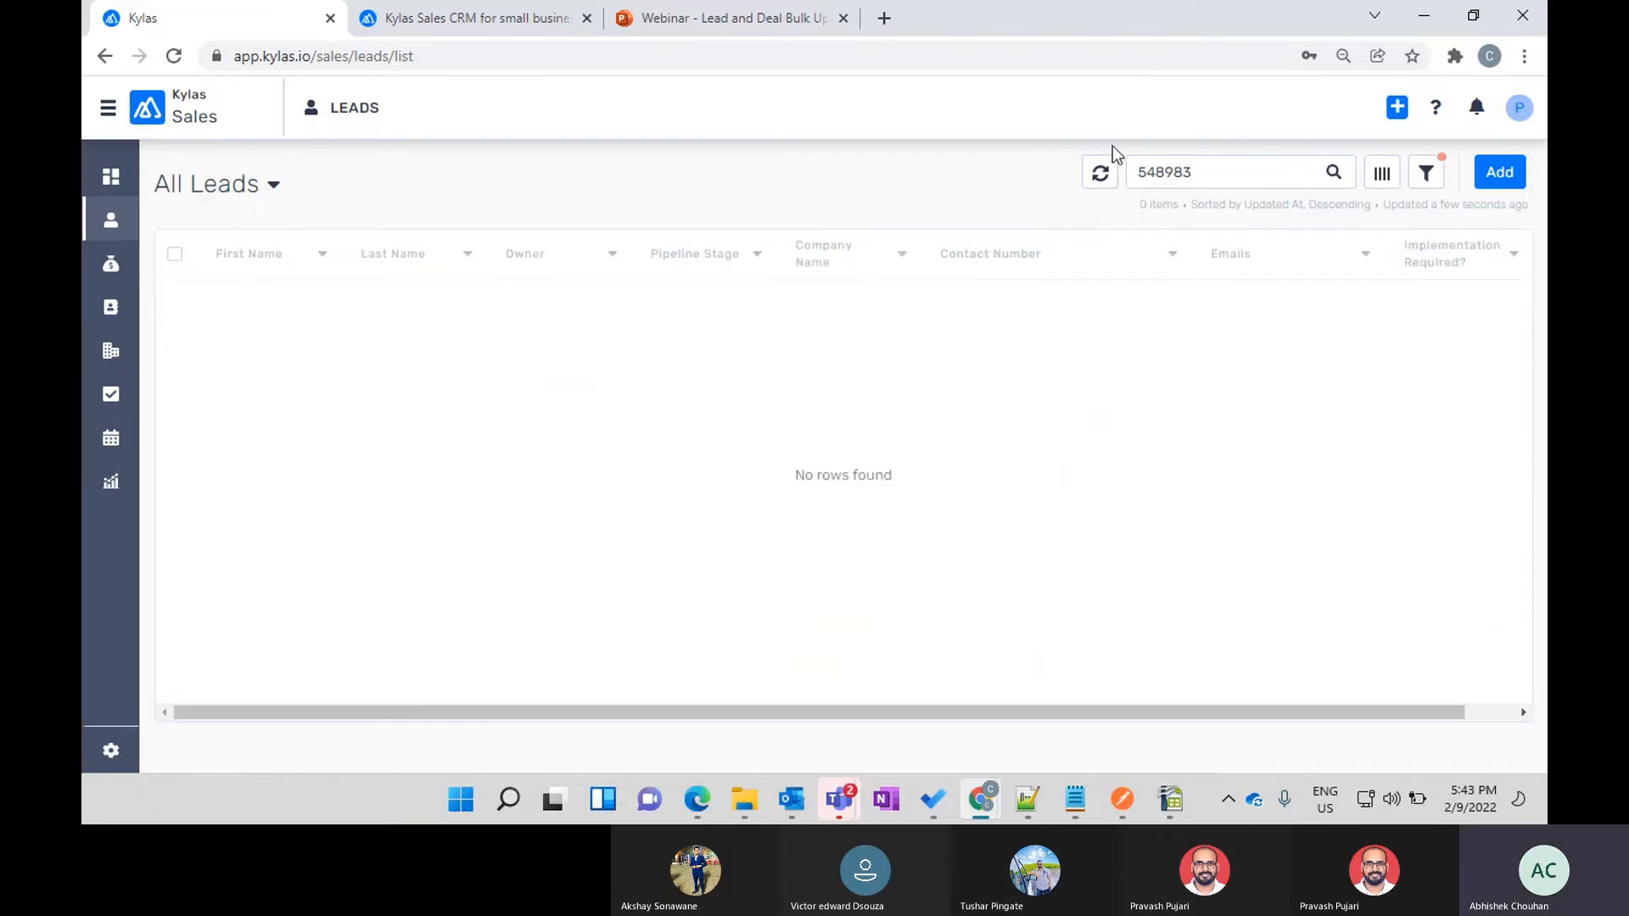
# Copy lead ID 309521 from the error sheet, replace the ID filter value with it, and apply
pyautogui.hotkey('alt', 'Tab')
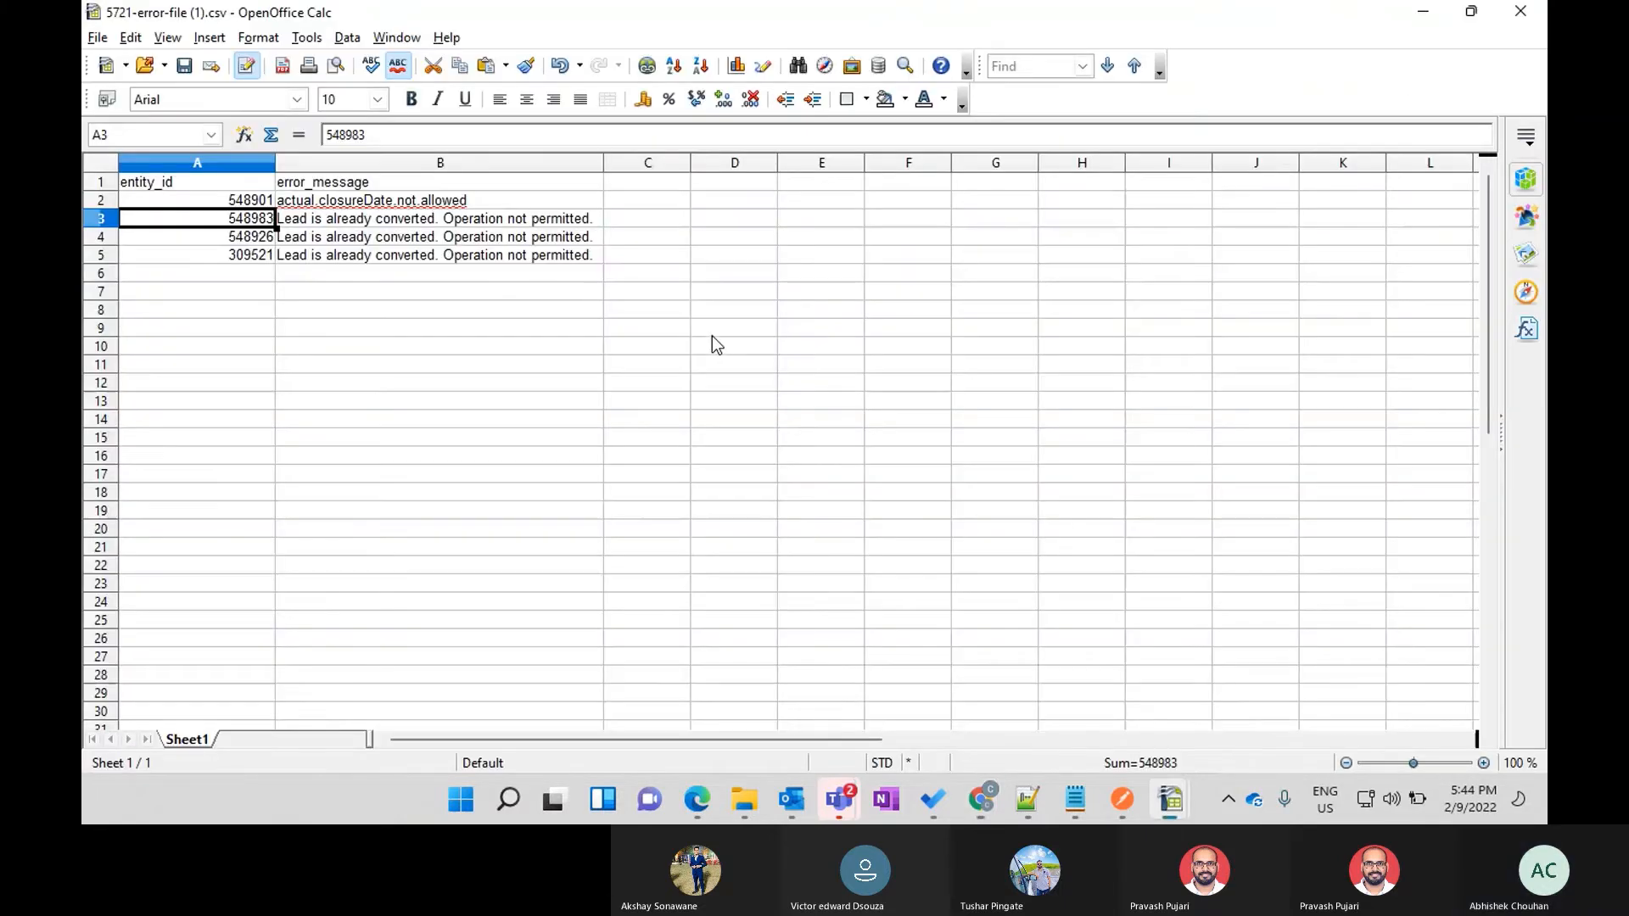
pyautogui.click(238, 253)
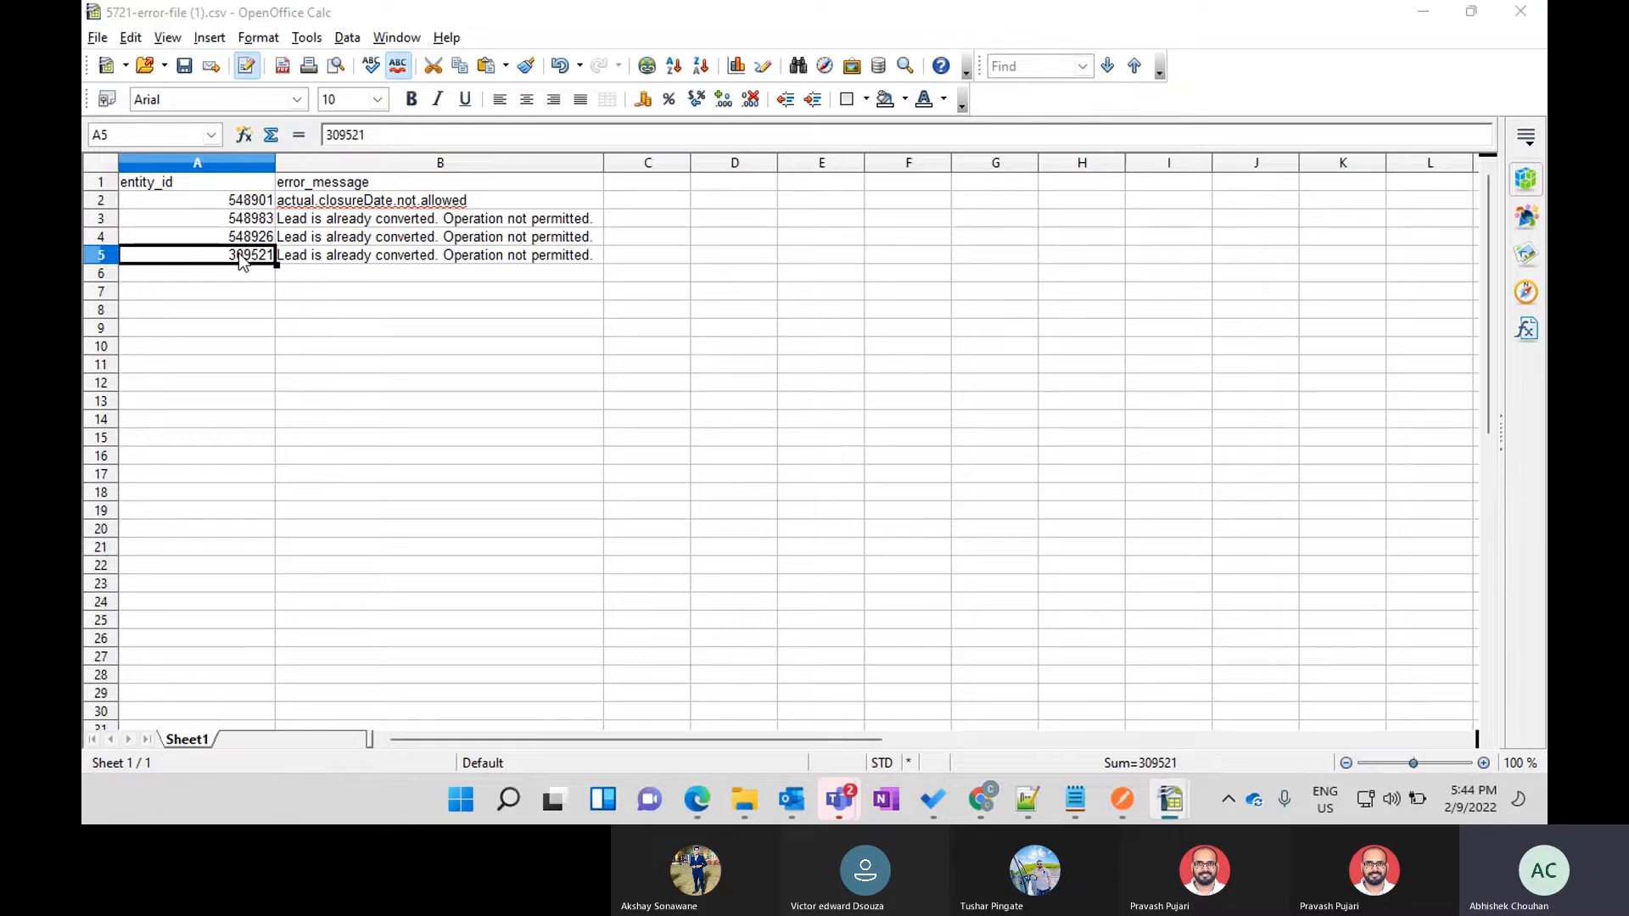
pyautogui.hotkey('alt', 'Tab')
pyautogui.click(1426, 172)
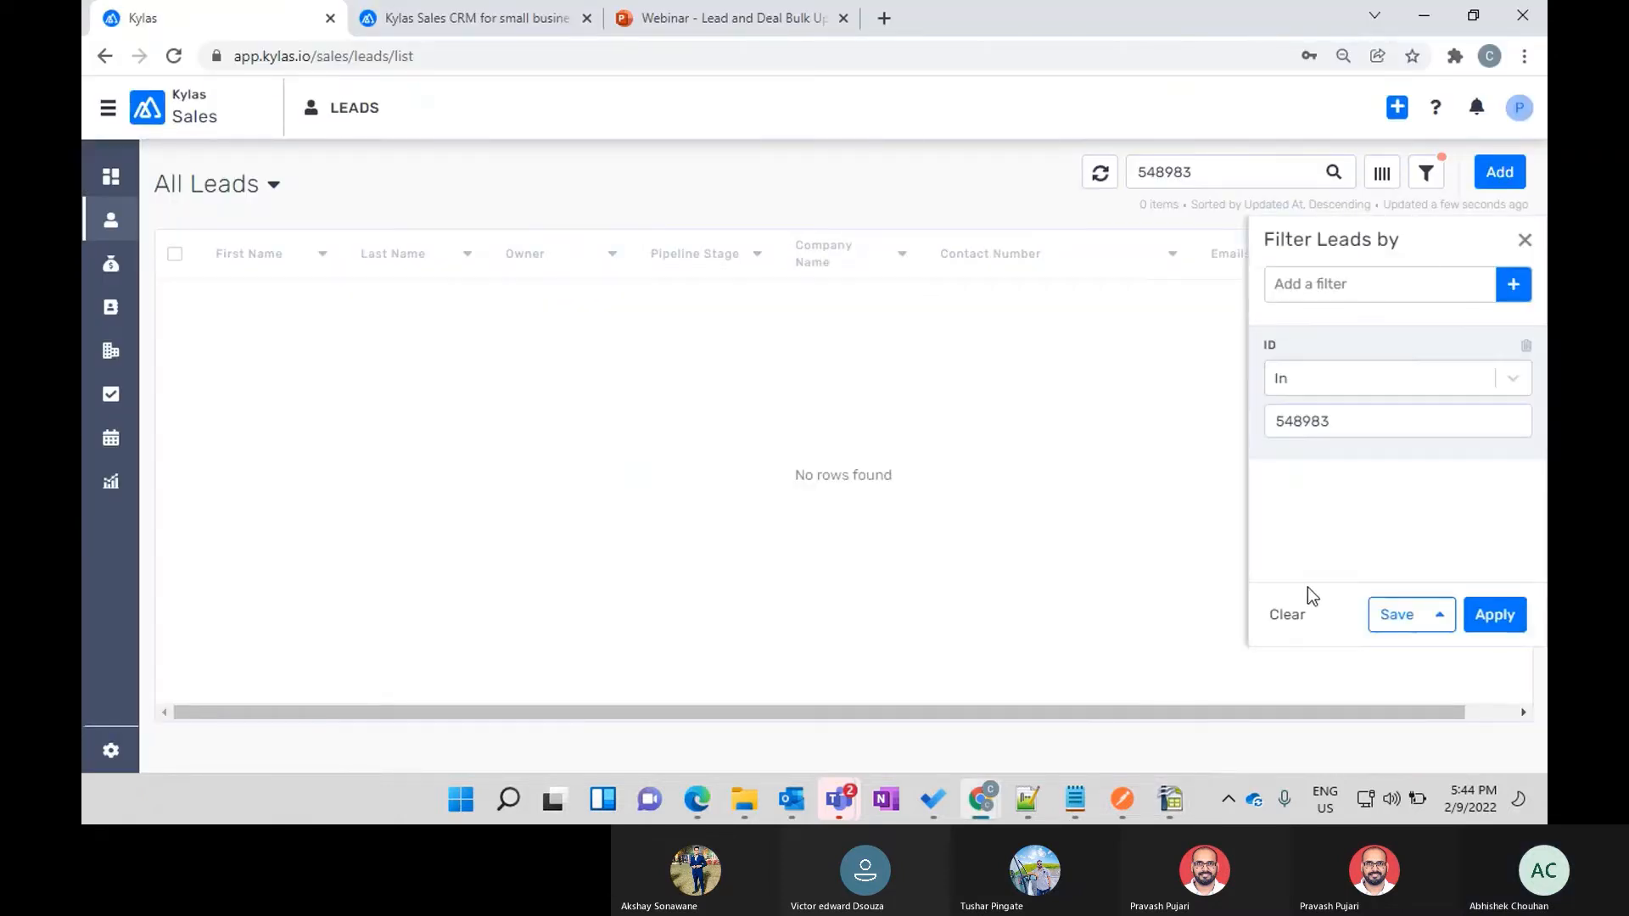
pyautogui.doubleClick(1348, 419)
pyautogui.write('309521')
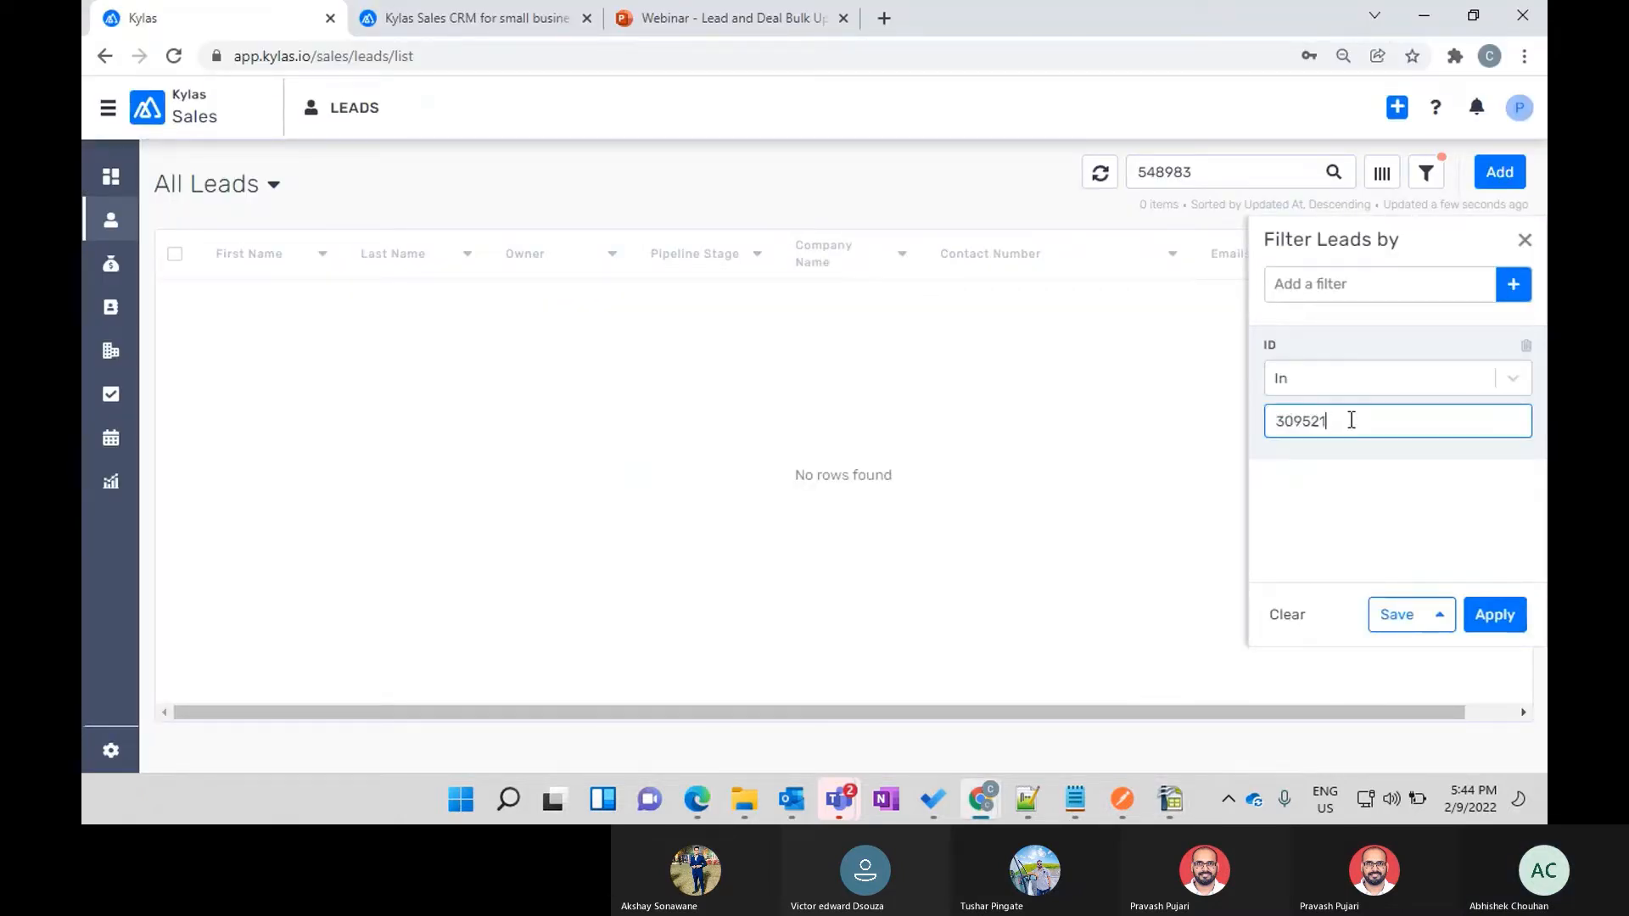
pyautogui.click(1491, 612)
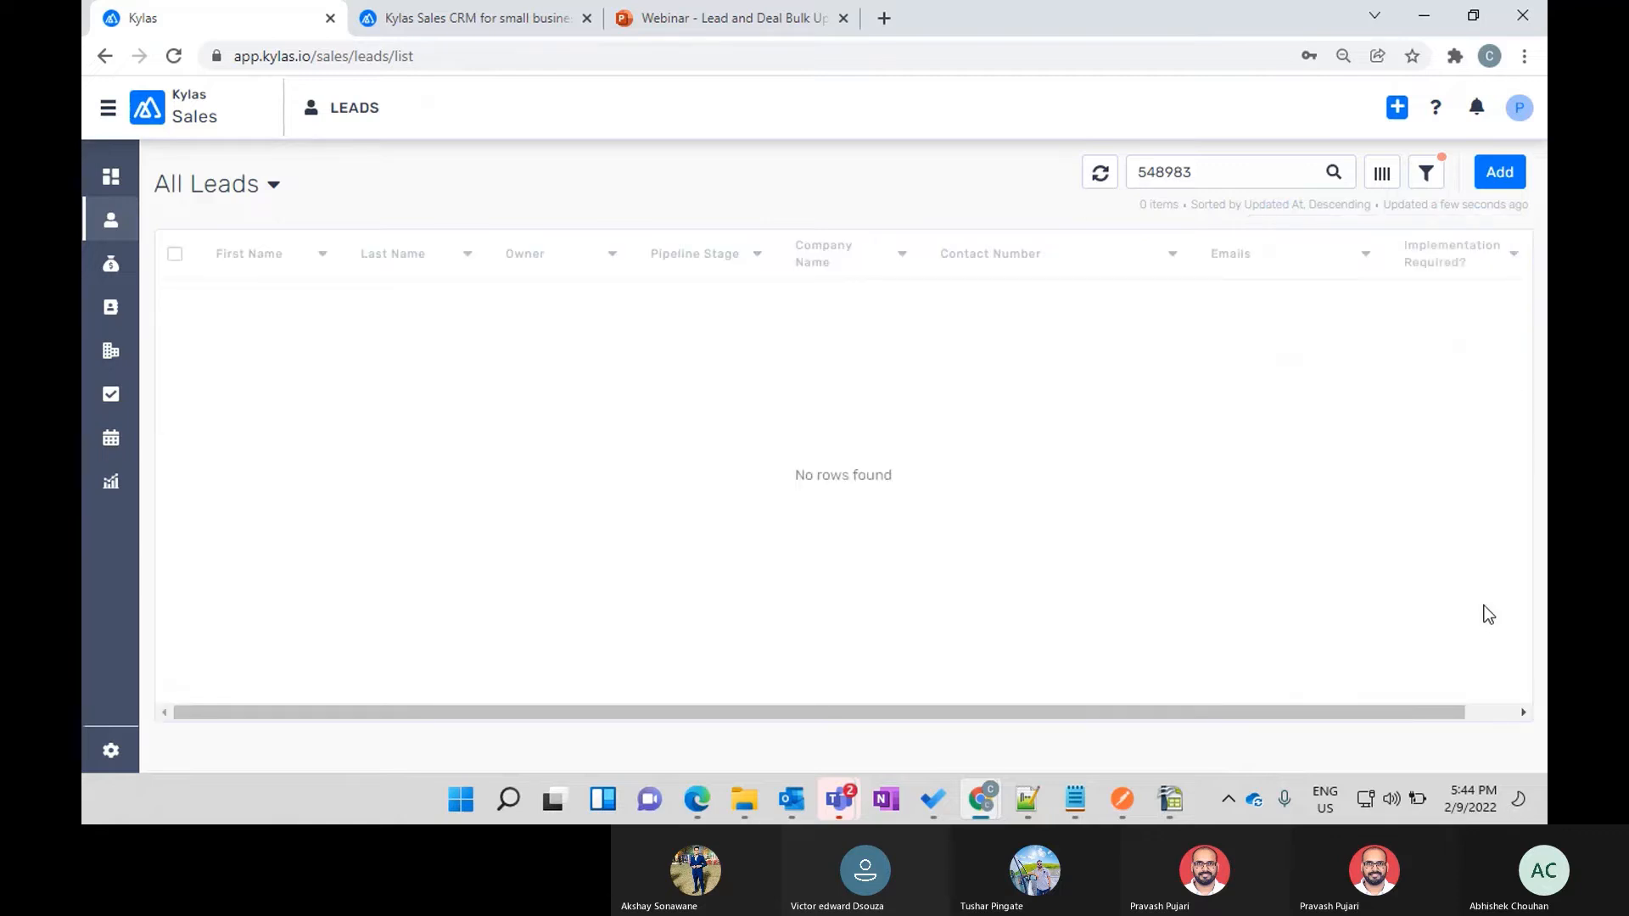
# Clear the lead search box and apply the ID filter with value 309521 to the leads list
pyautogui.doubleClick(1228, 177)
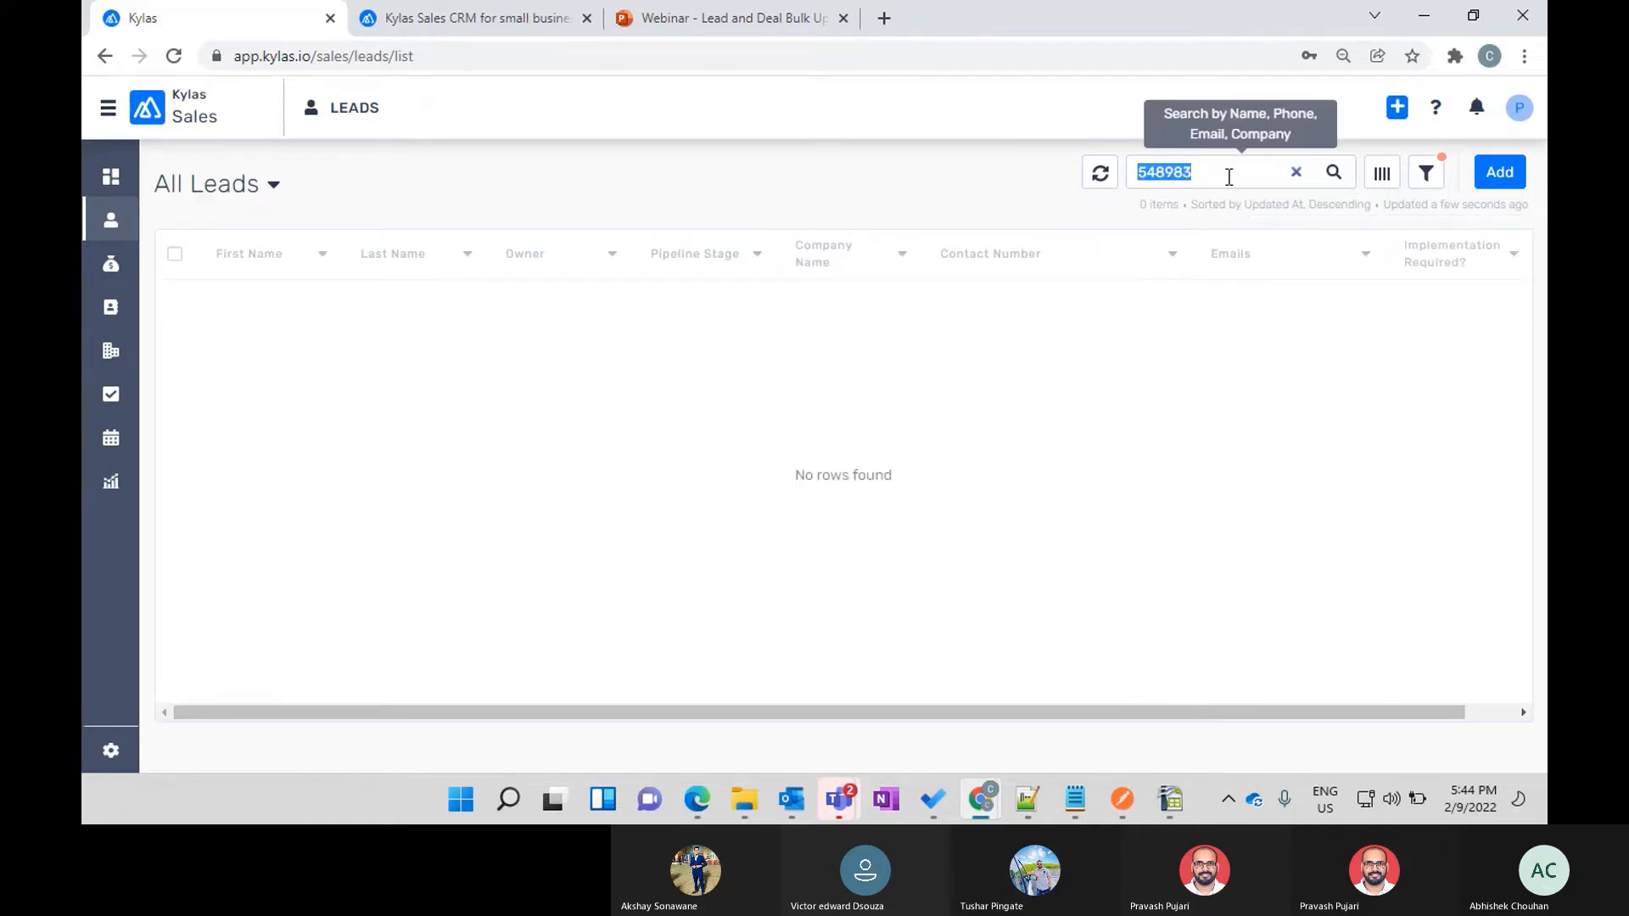
pyautogui.write('309521')
pyautogui.click(1296, 172)
pyautogui.click(1424, 173)
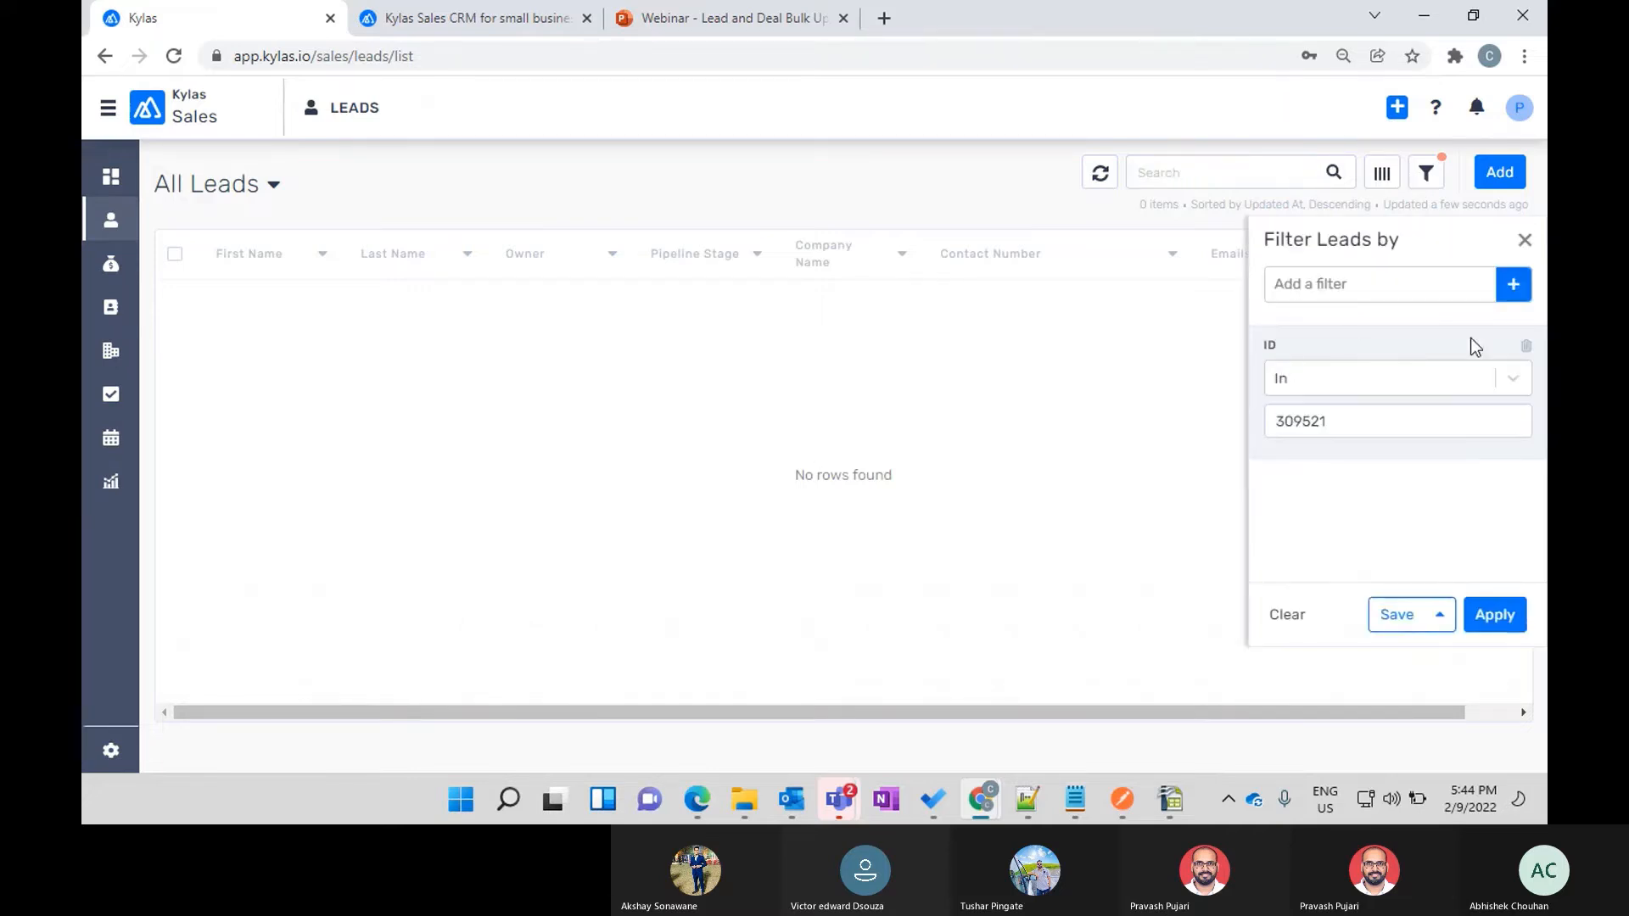
pyautogui.click(1526, 346)
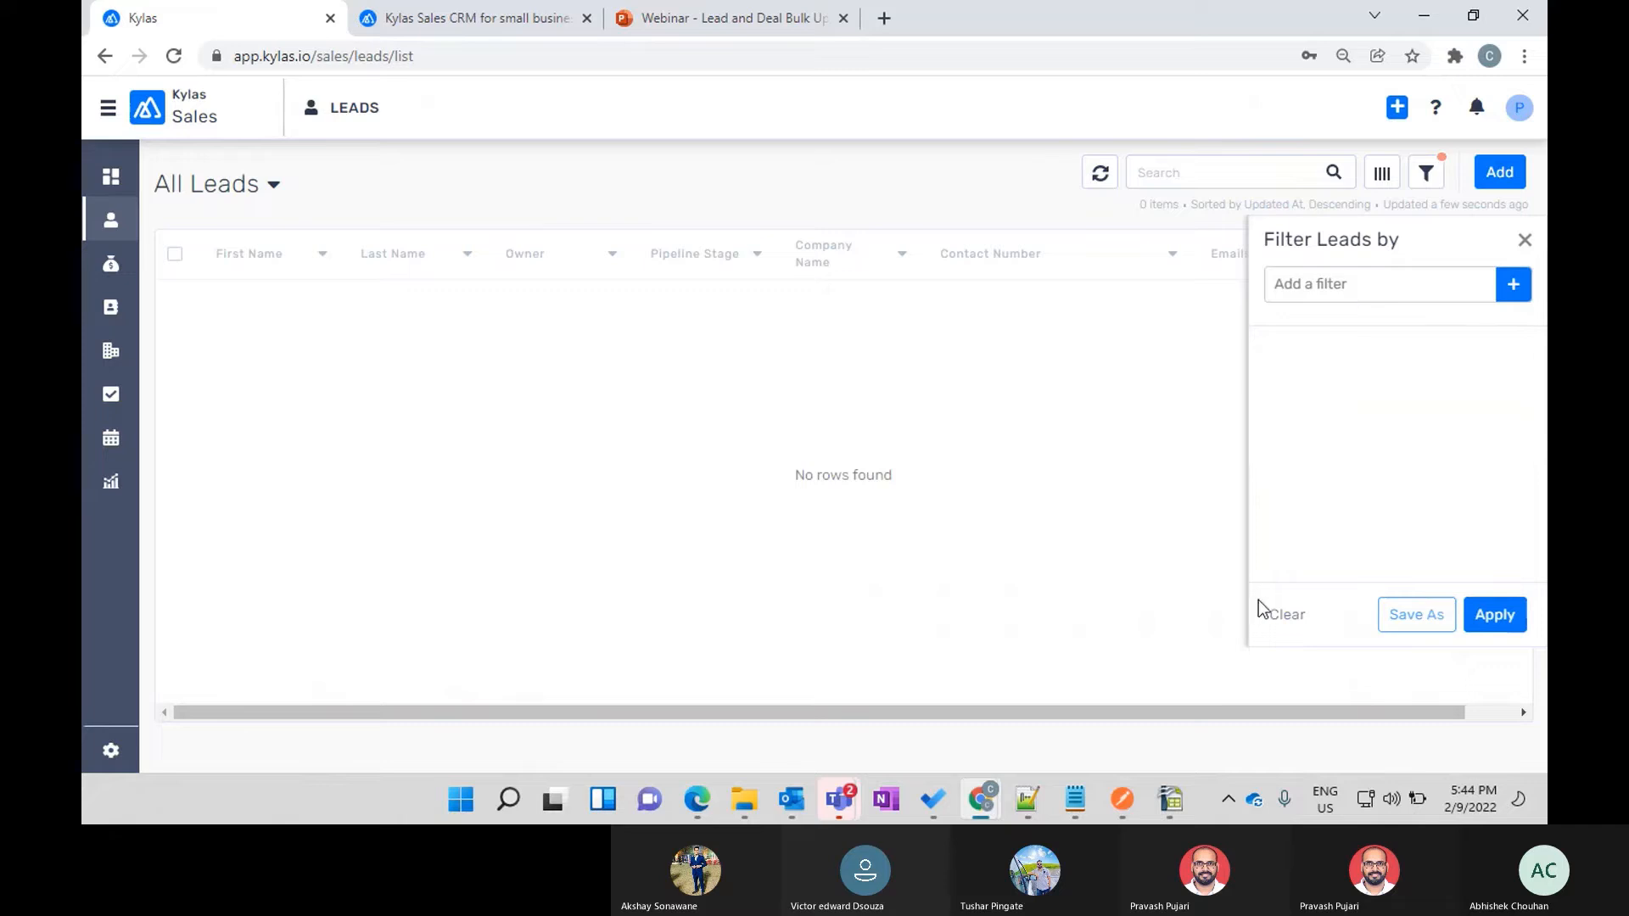
pyautogui.click(1523, 241)
pyautogui.click(1426, 173)
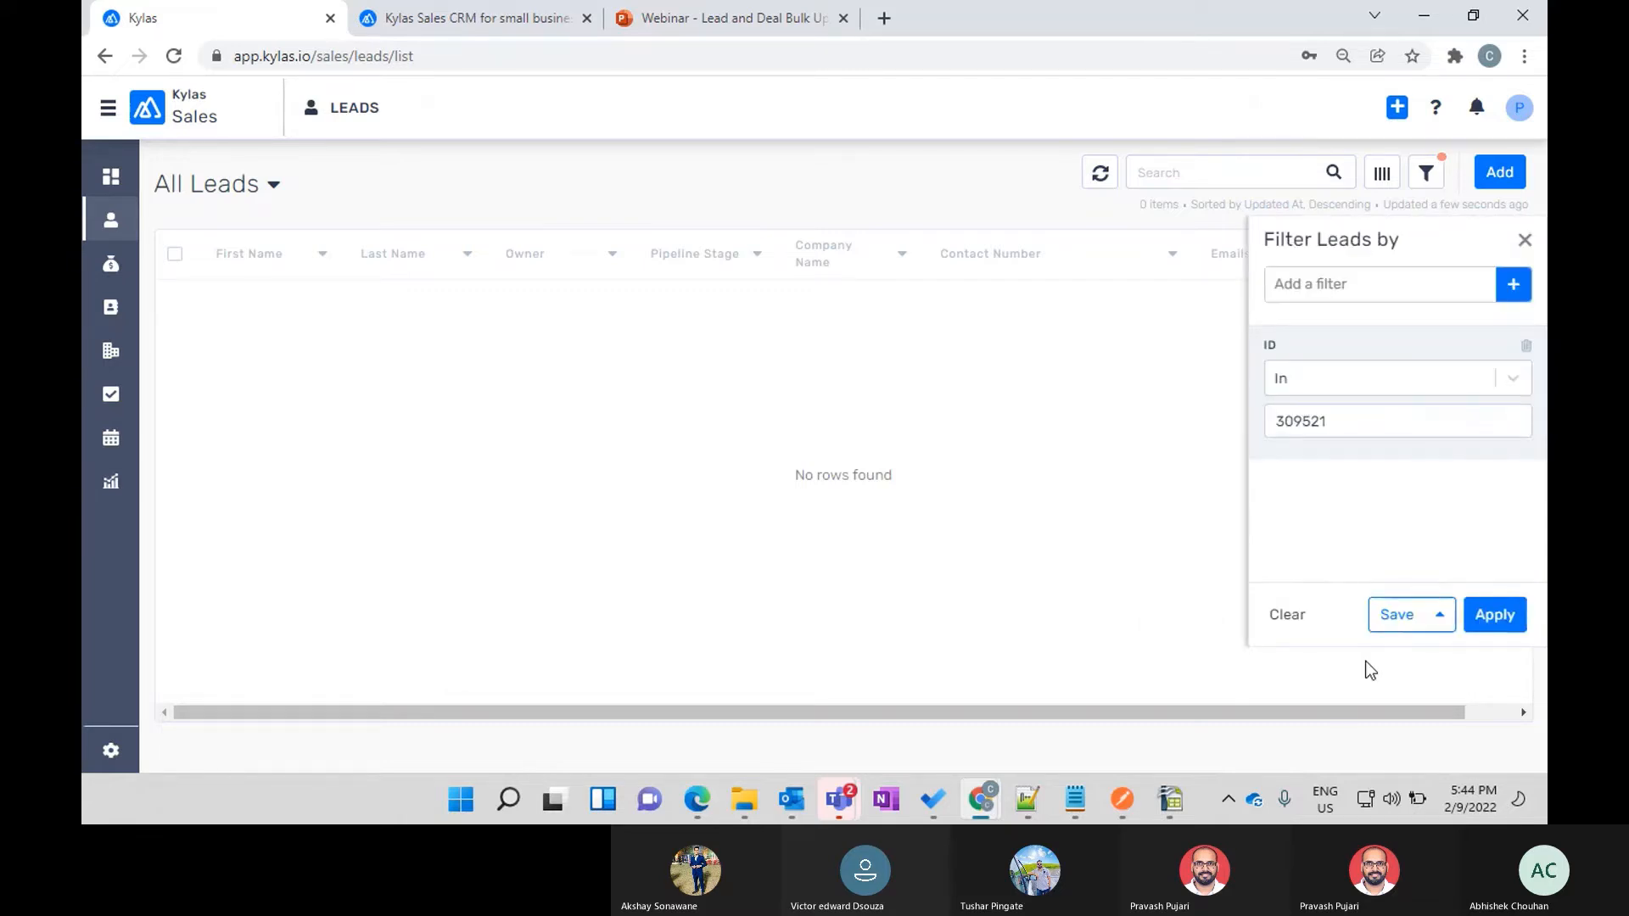
pyautogui.click(1406, 609)
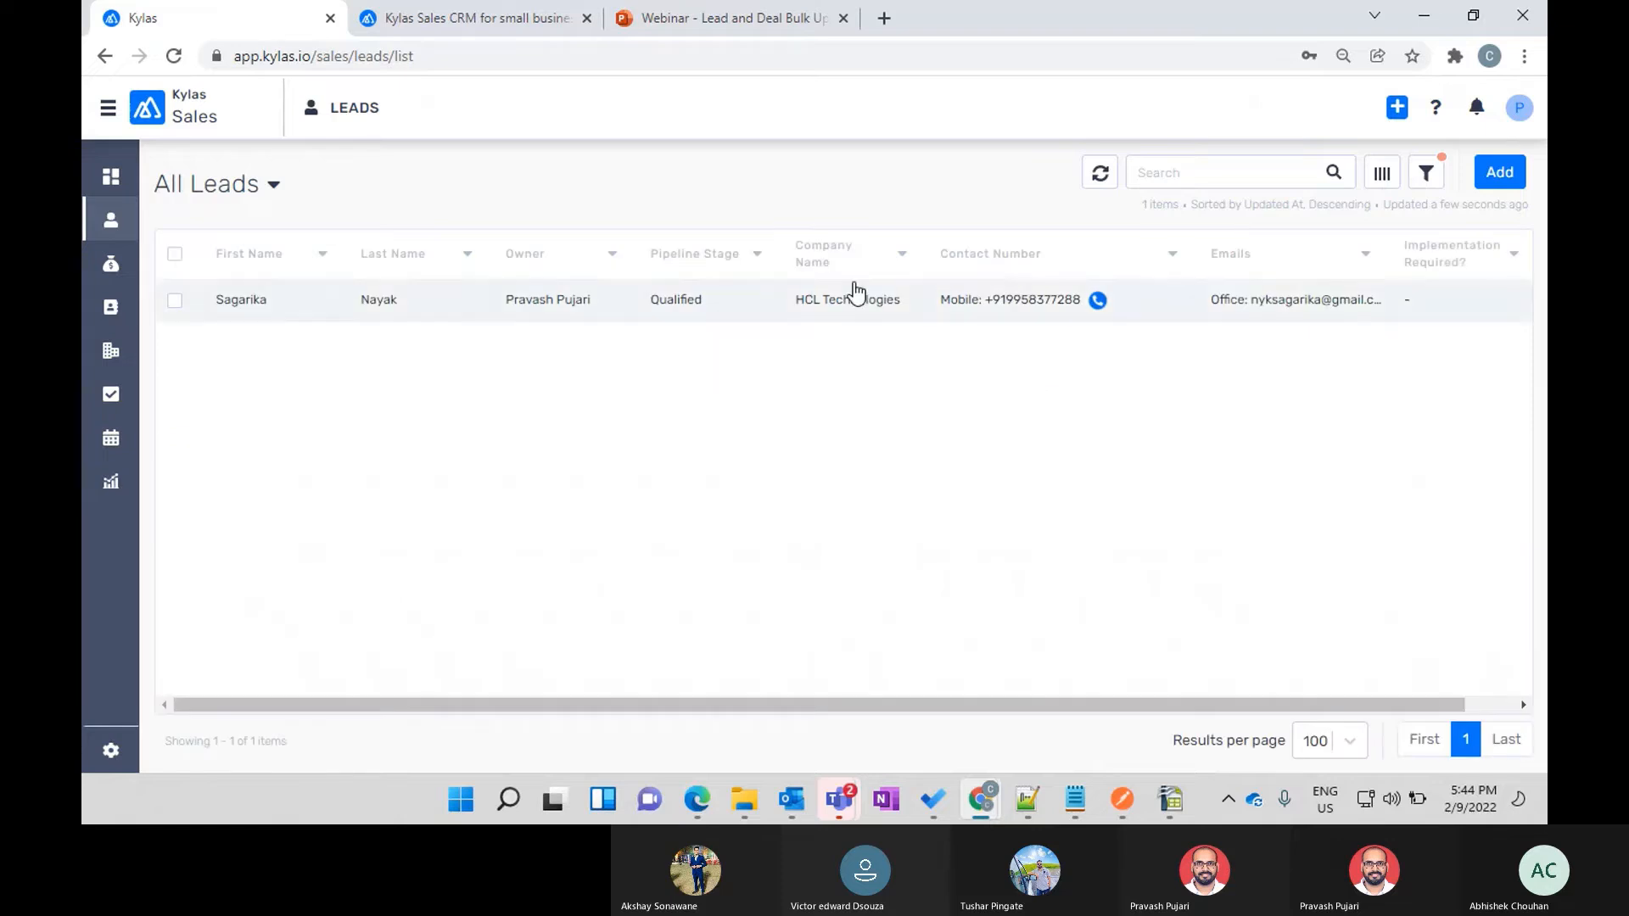
# Open lead 309521's record and review its conversion status, linked deal, contact, company and pipeline
pyautogui.click(880, 300)
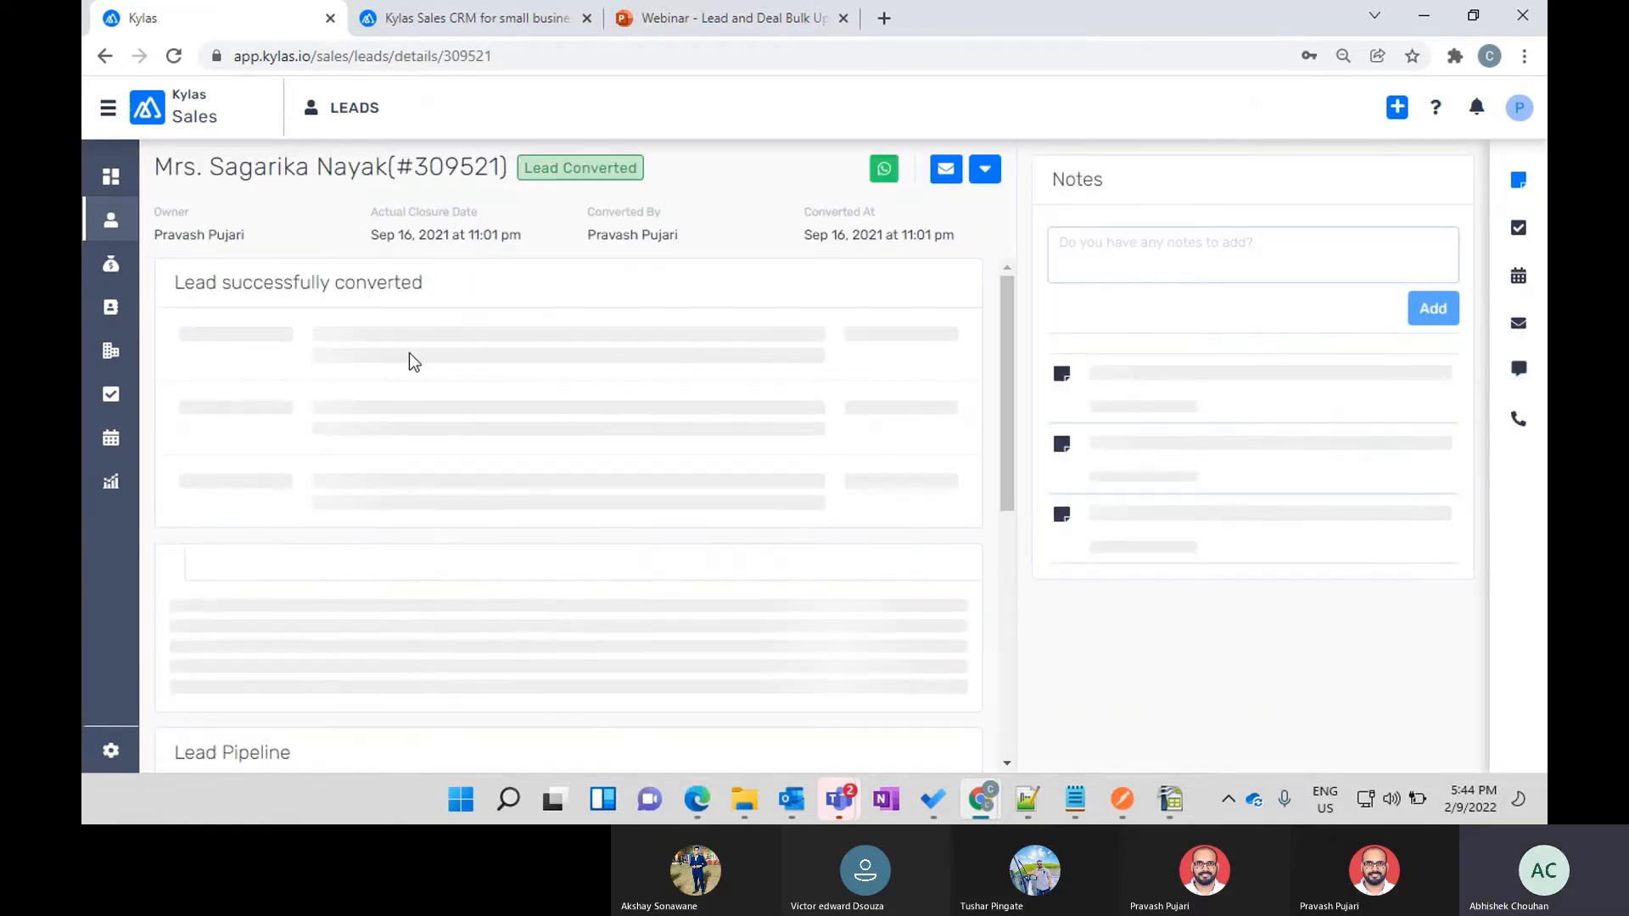
pyautogui.tripleClick(568, 173)
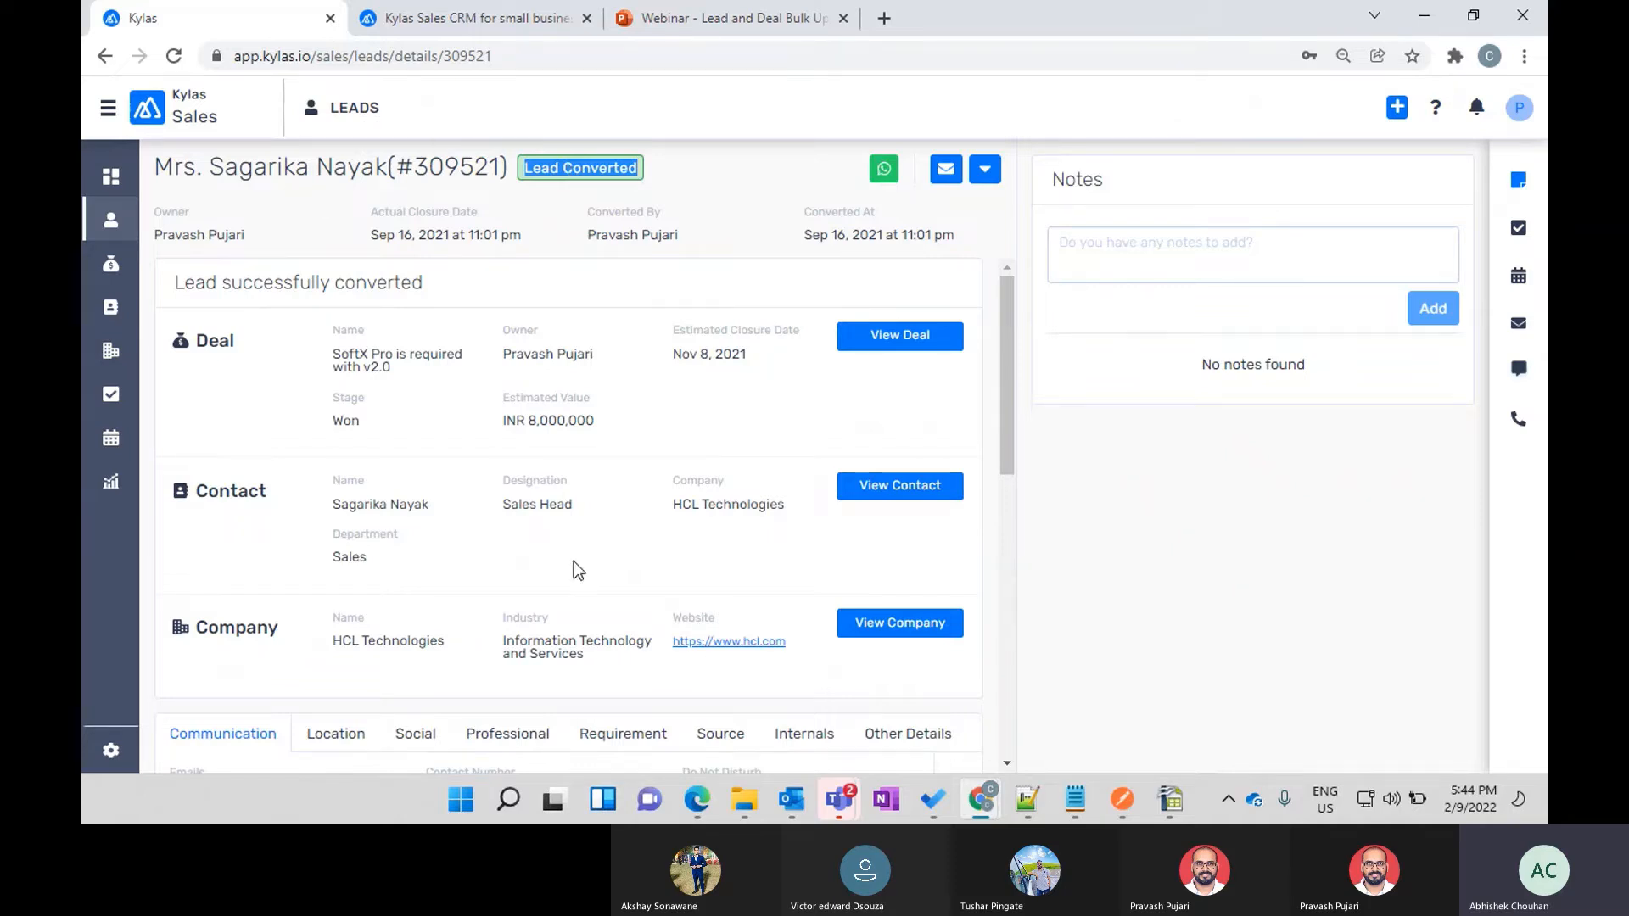
pyautogui.scroll(-5, 573, 561)
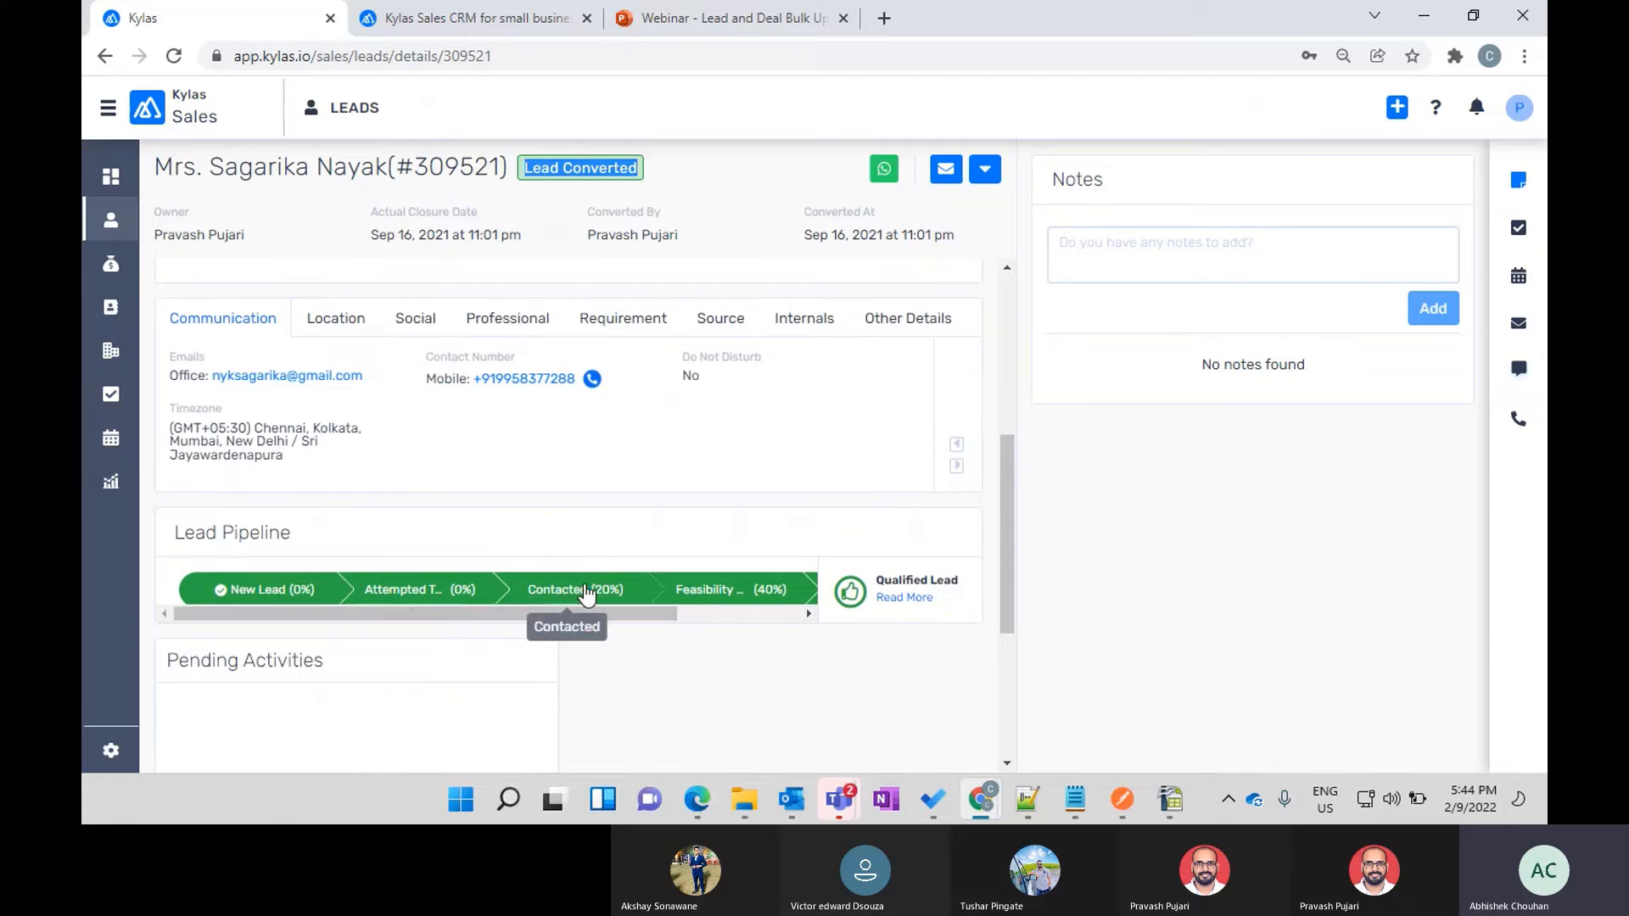
pyautogui.click(585, 594)
pyautogui.scroll(-2, 902, 640)
pyautogui.scroll(5, 905, 638)
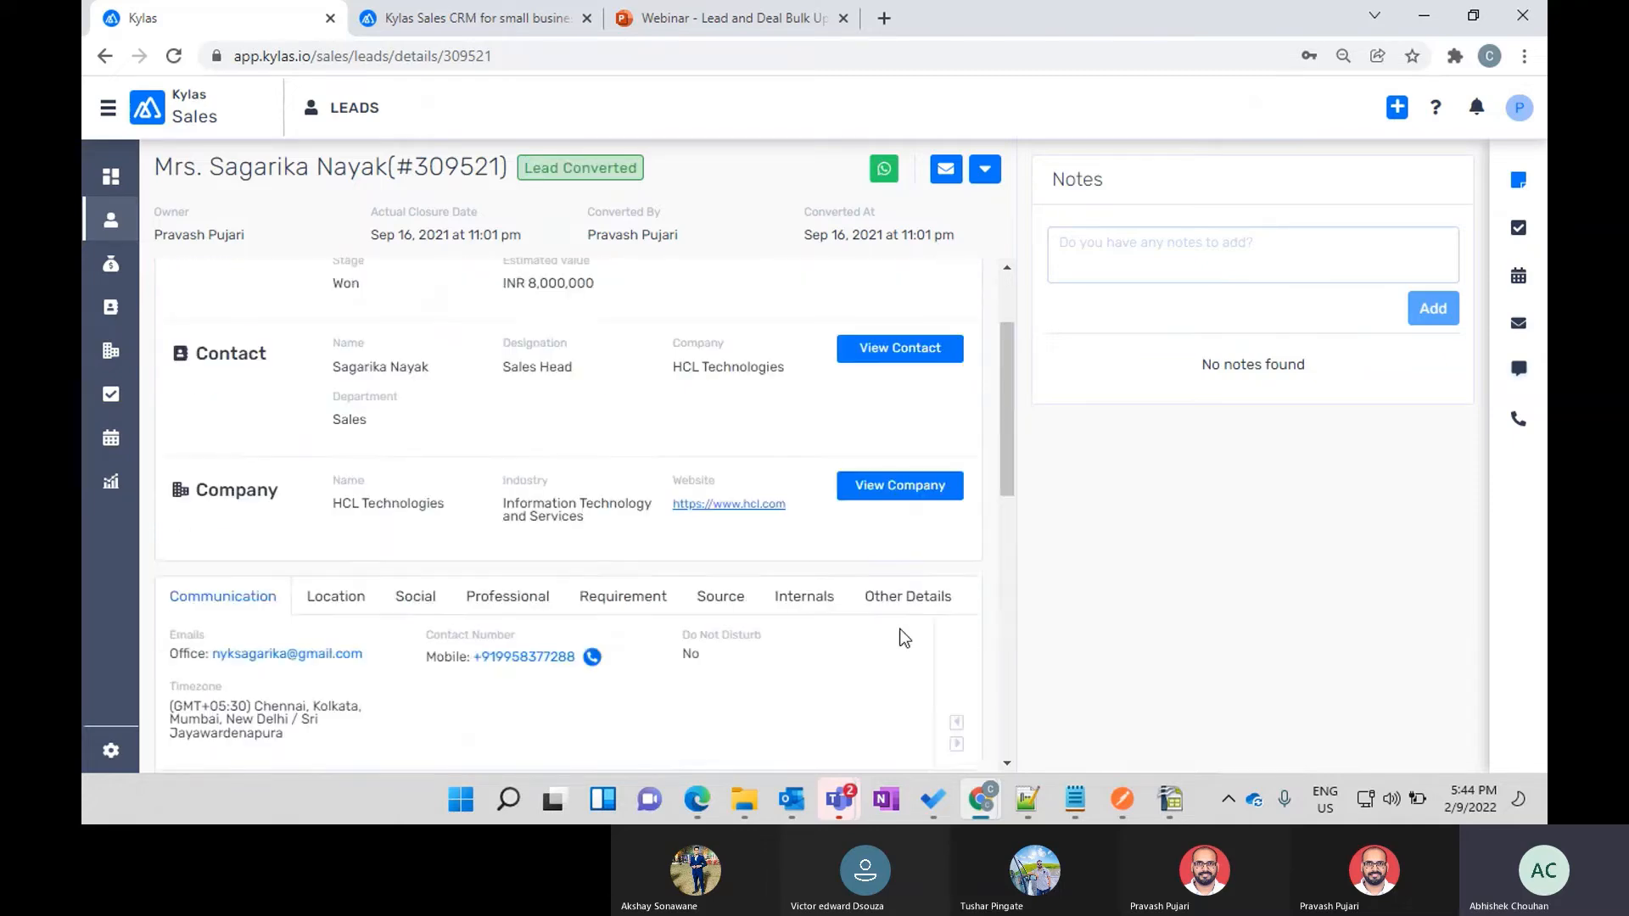
pyautogui.scroll(2, 904, 638)
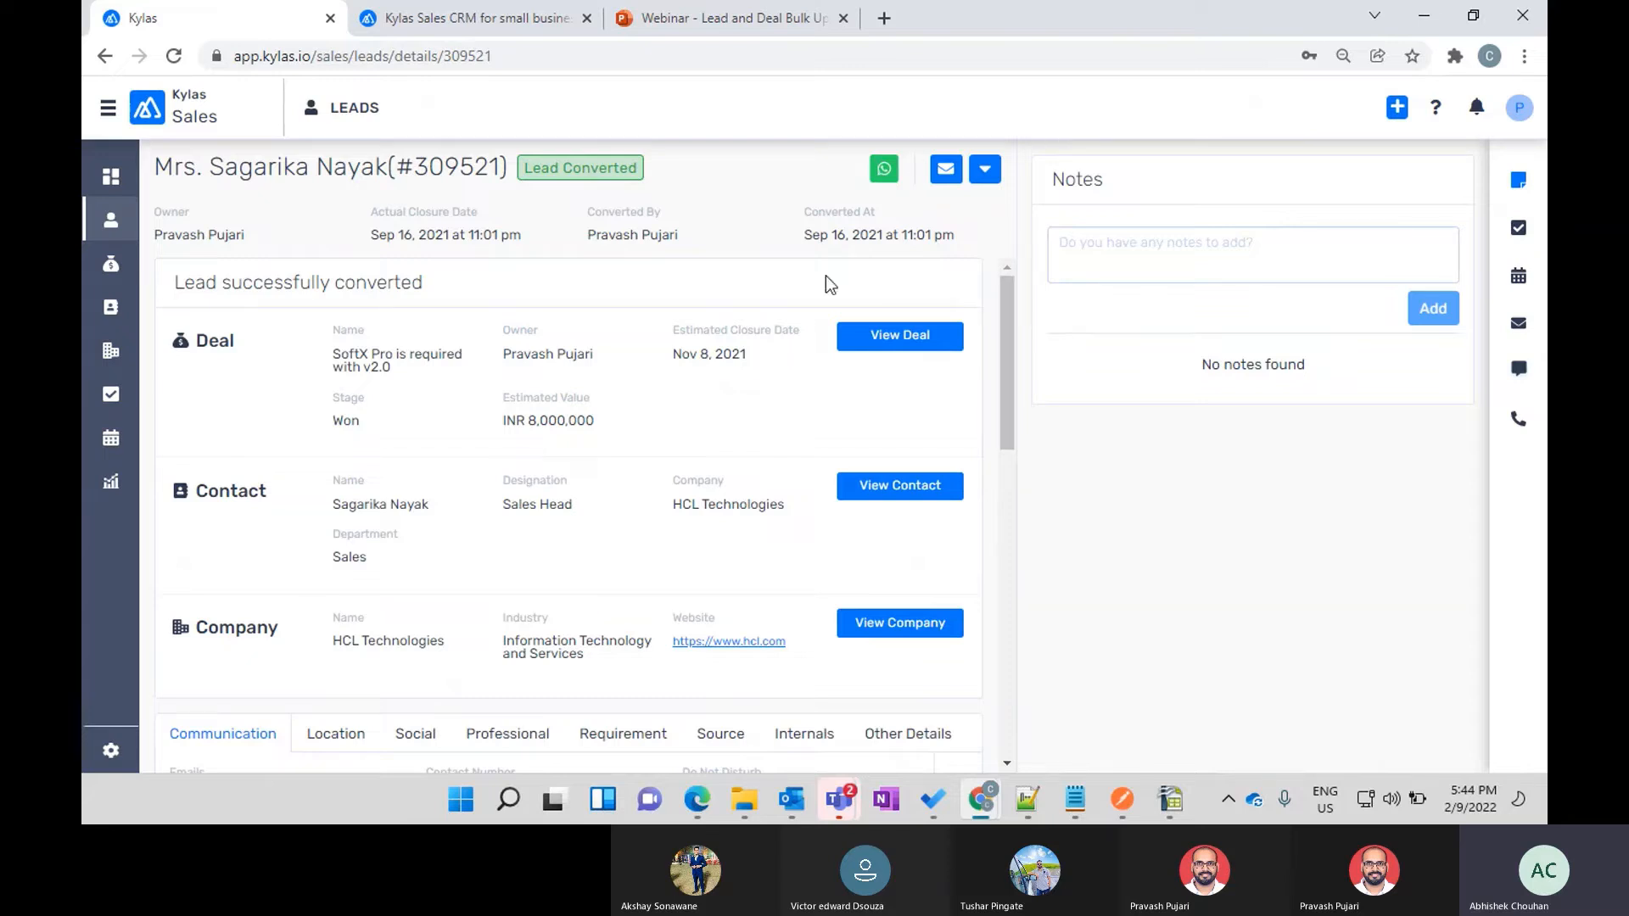
pyautogui.hotkey('alt', 'Tab')
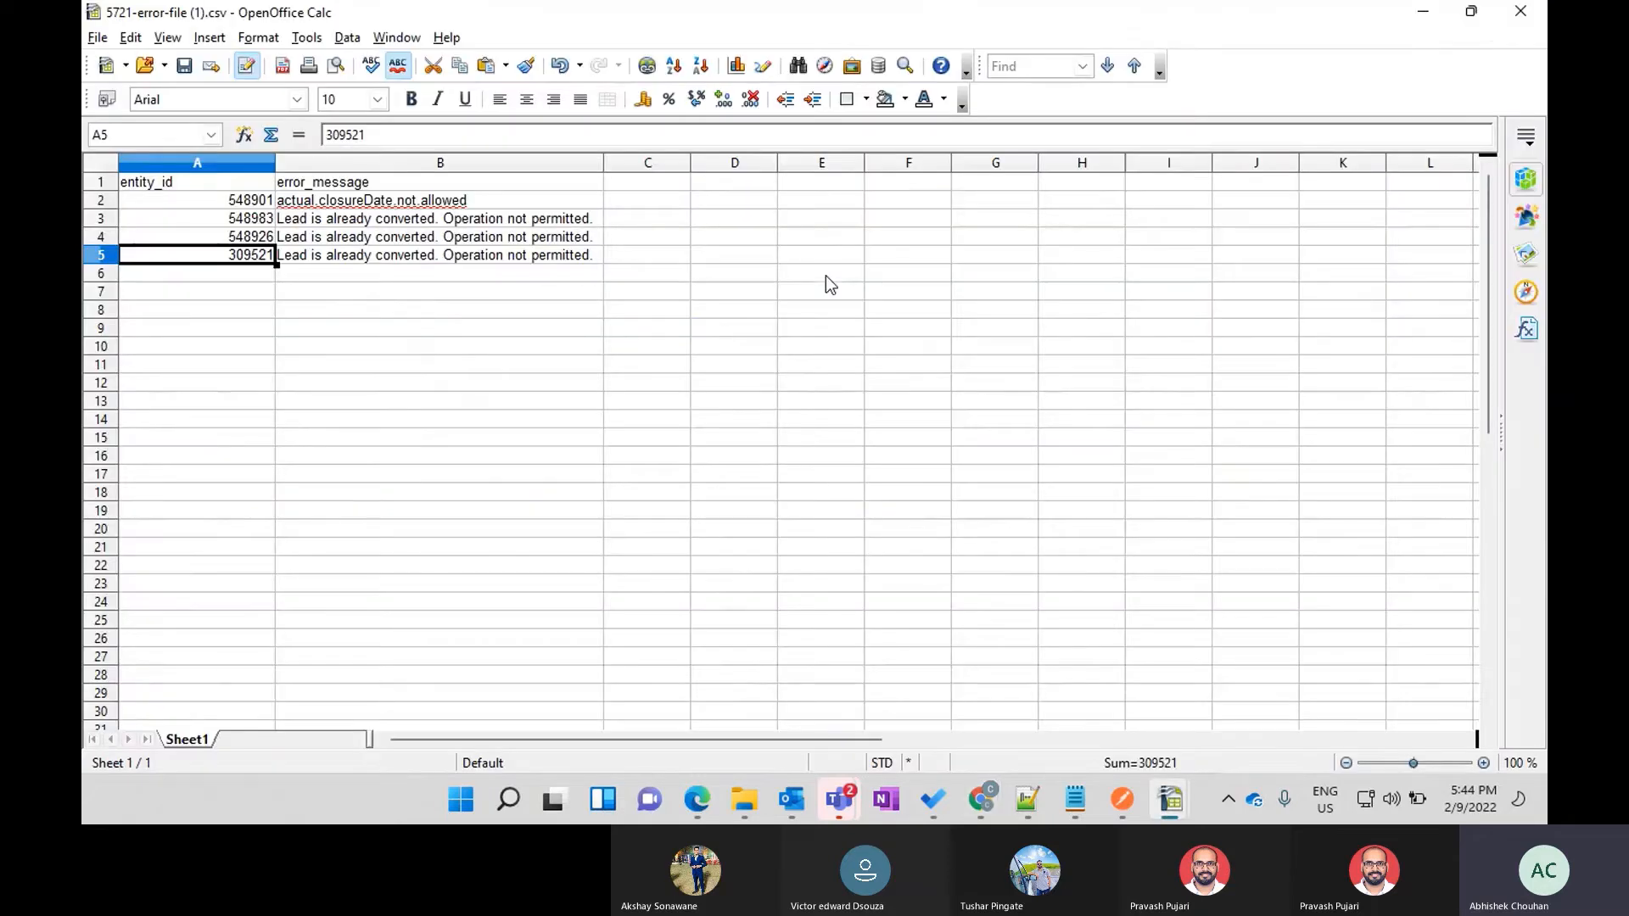
pyautogui.hotkey('alt', 'Tab')
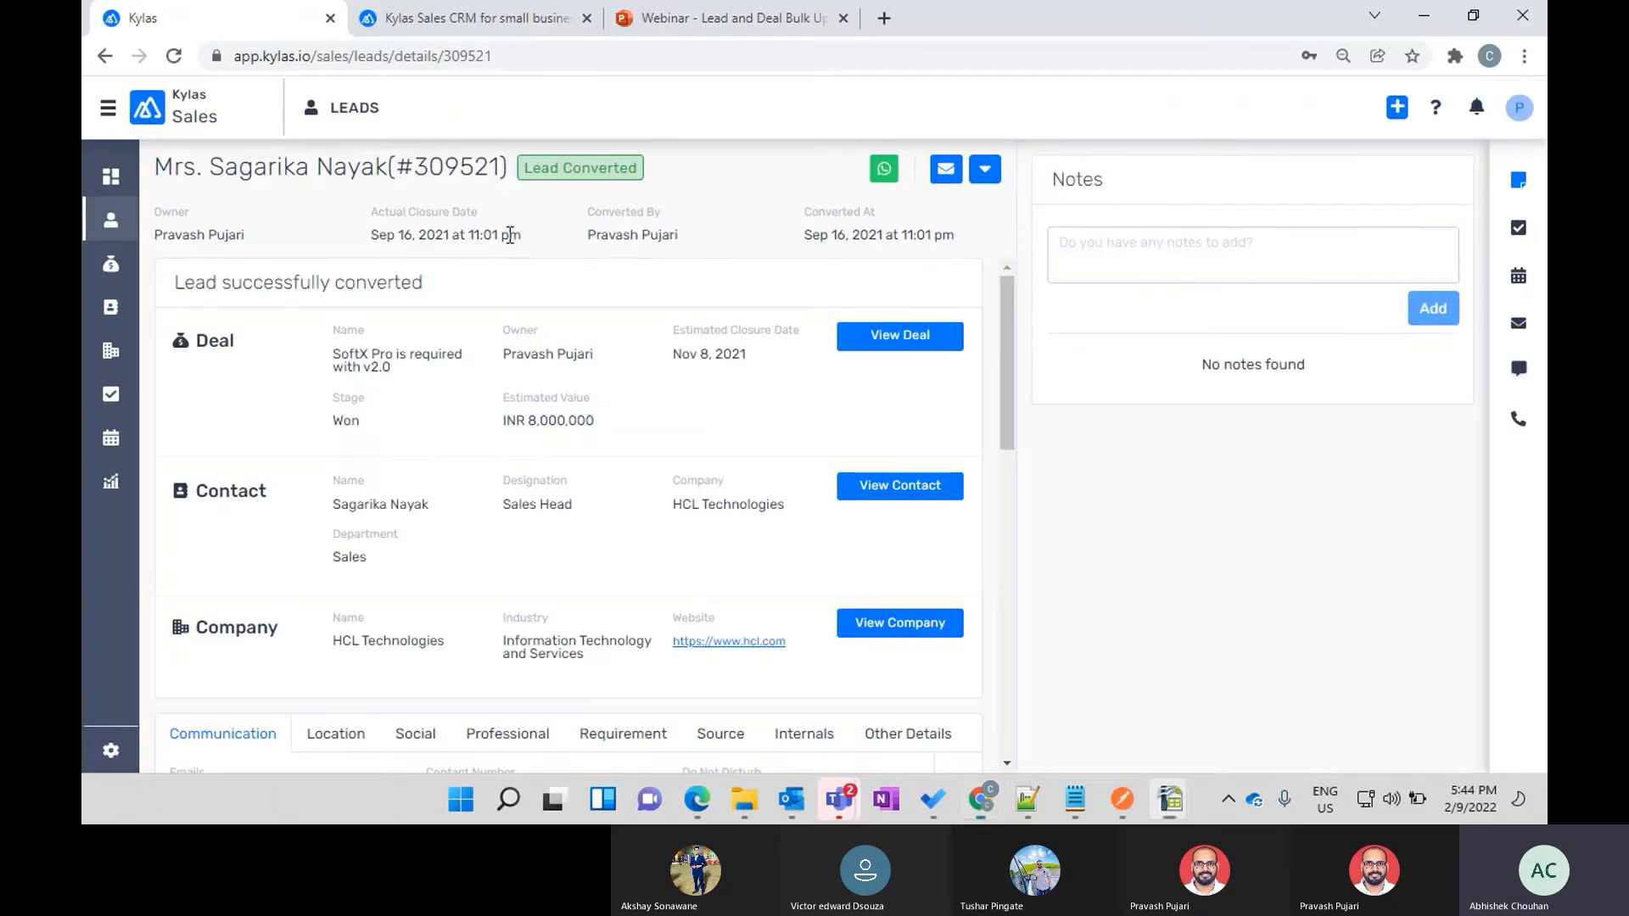
# Return to the leads list and clear the ID filter
pyautogui.click(110, 220)
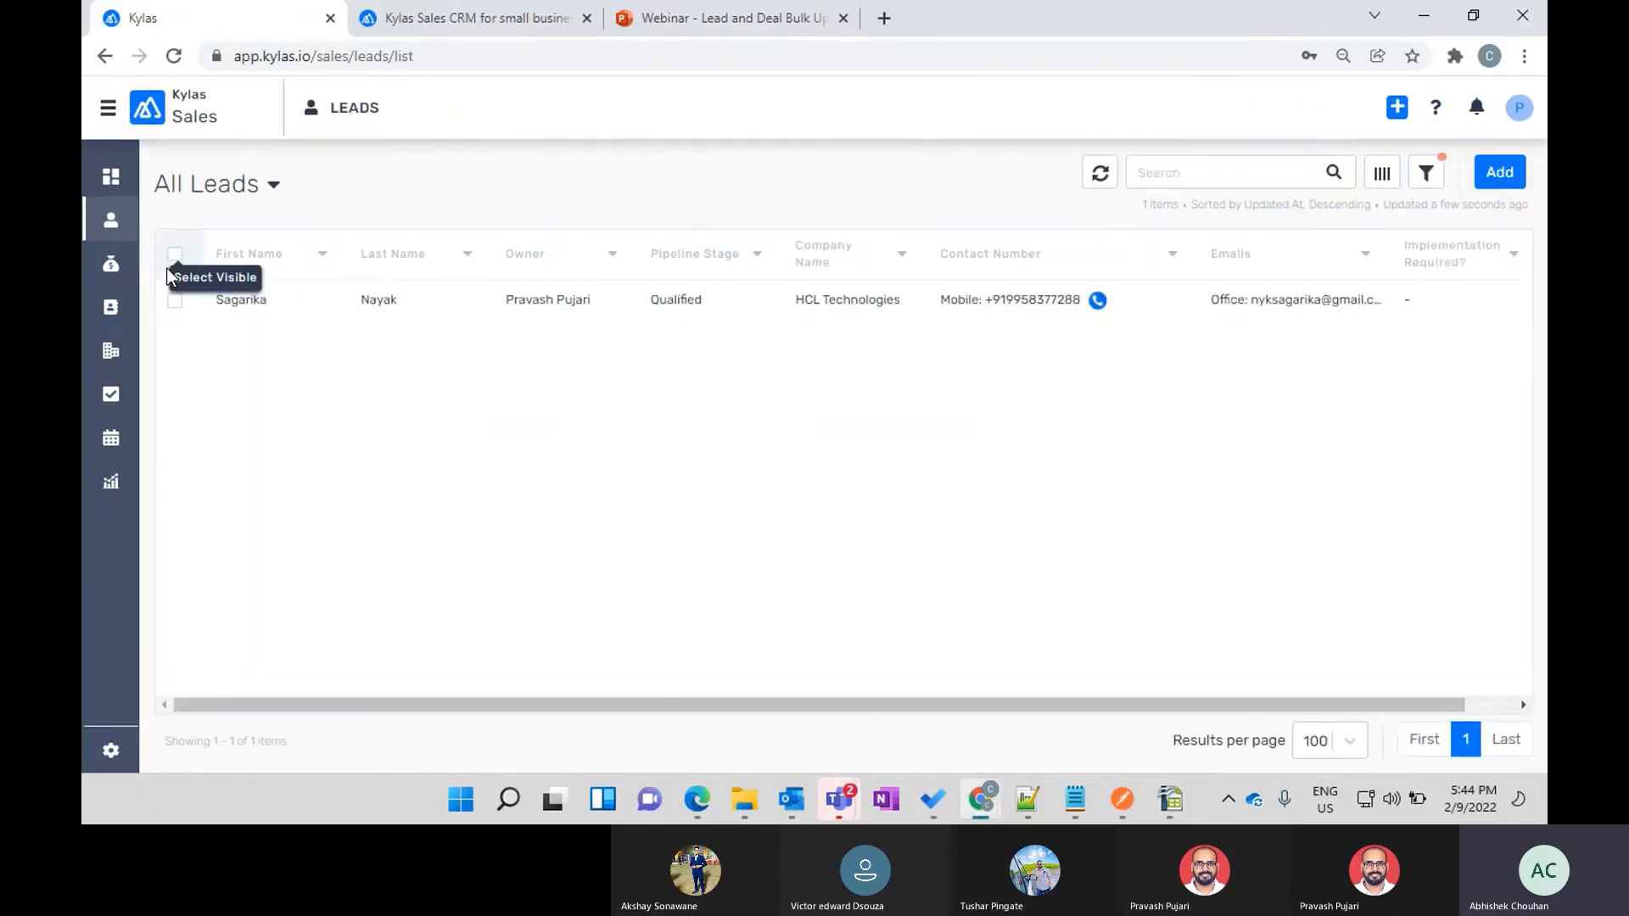
pyautogui.click(1425, 178)
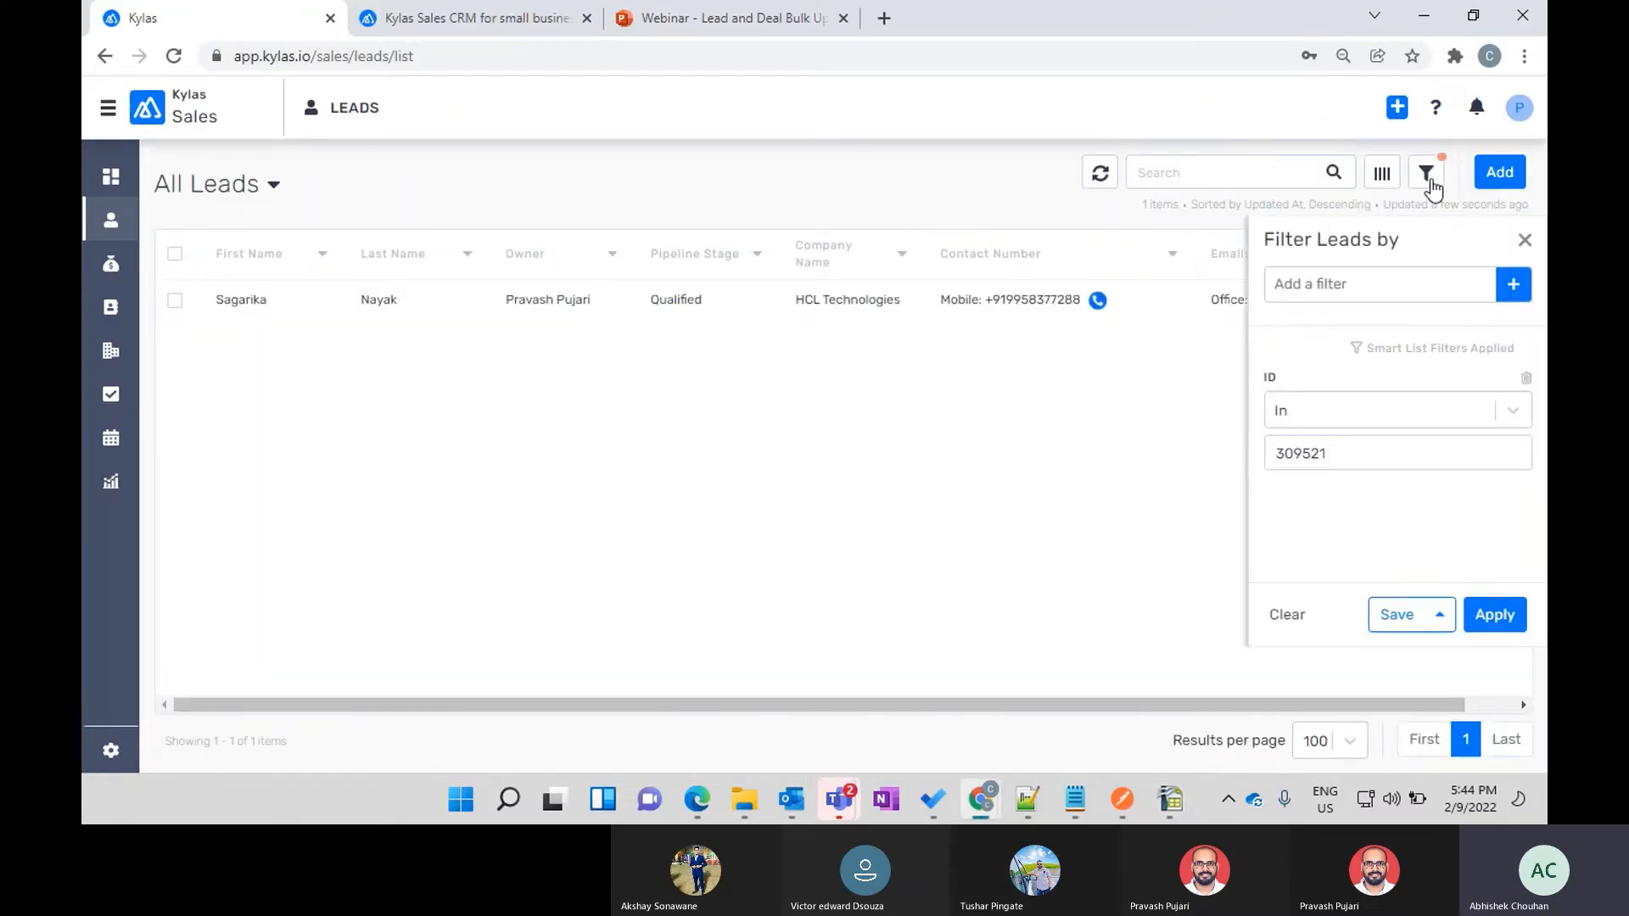
pyautogui.click(1286, 622)
pyautogui.click(1015, 233)
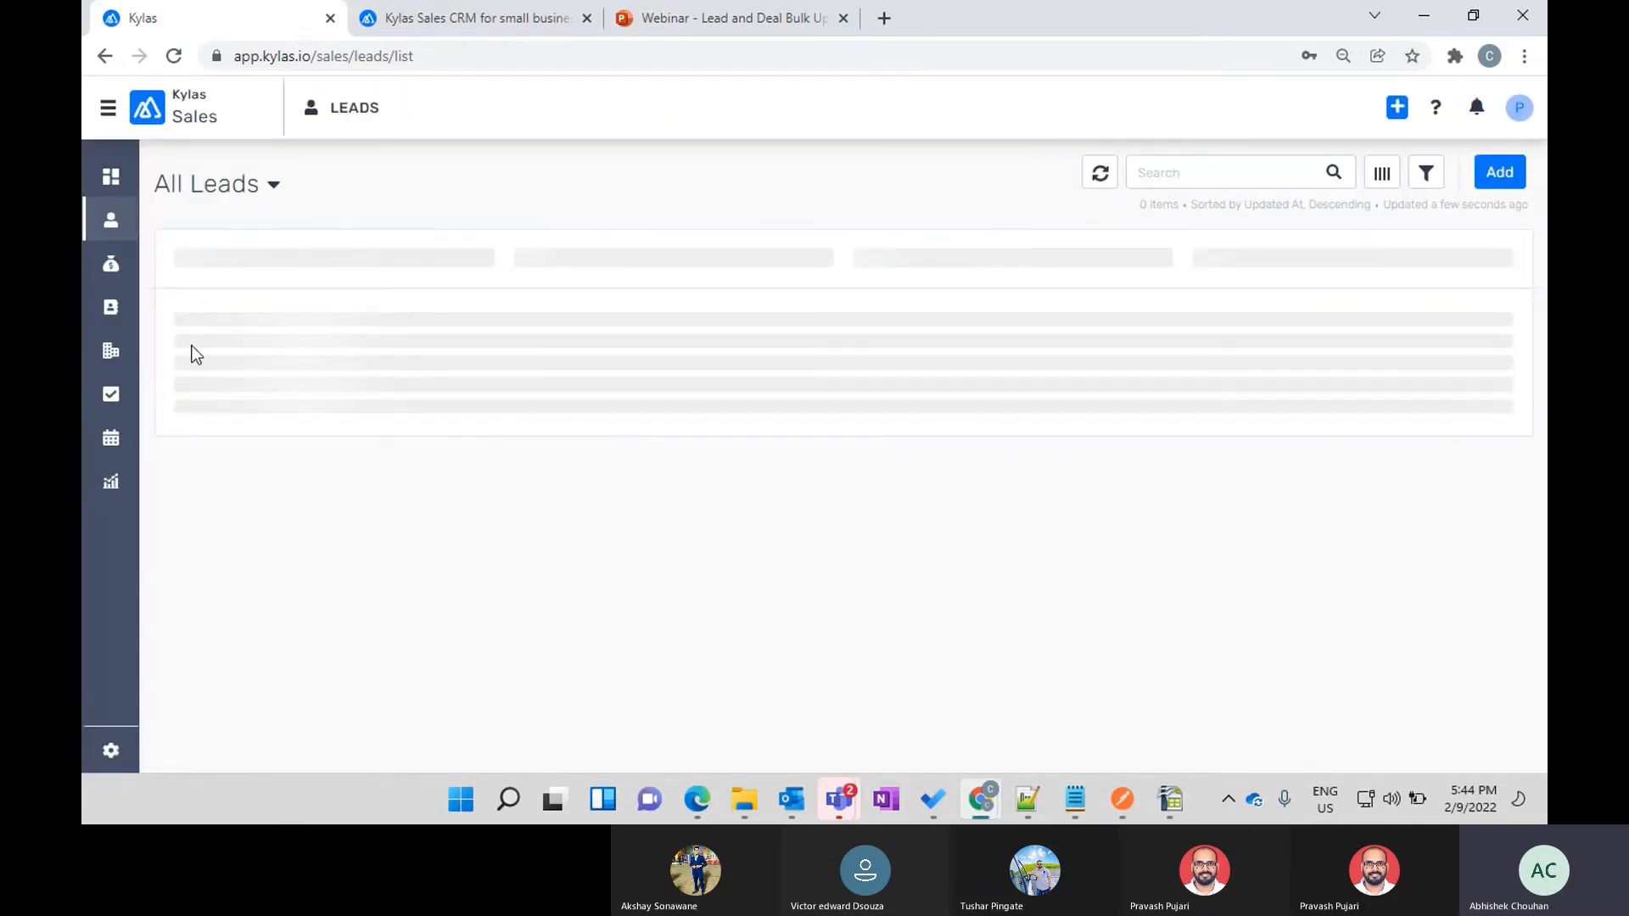
# Select all visible leads on the first page of the list
pyautogui.click(175, 253)
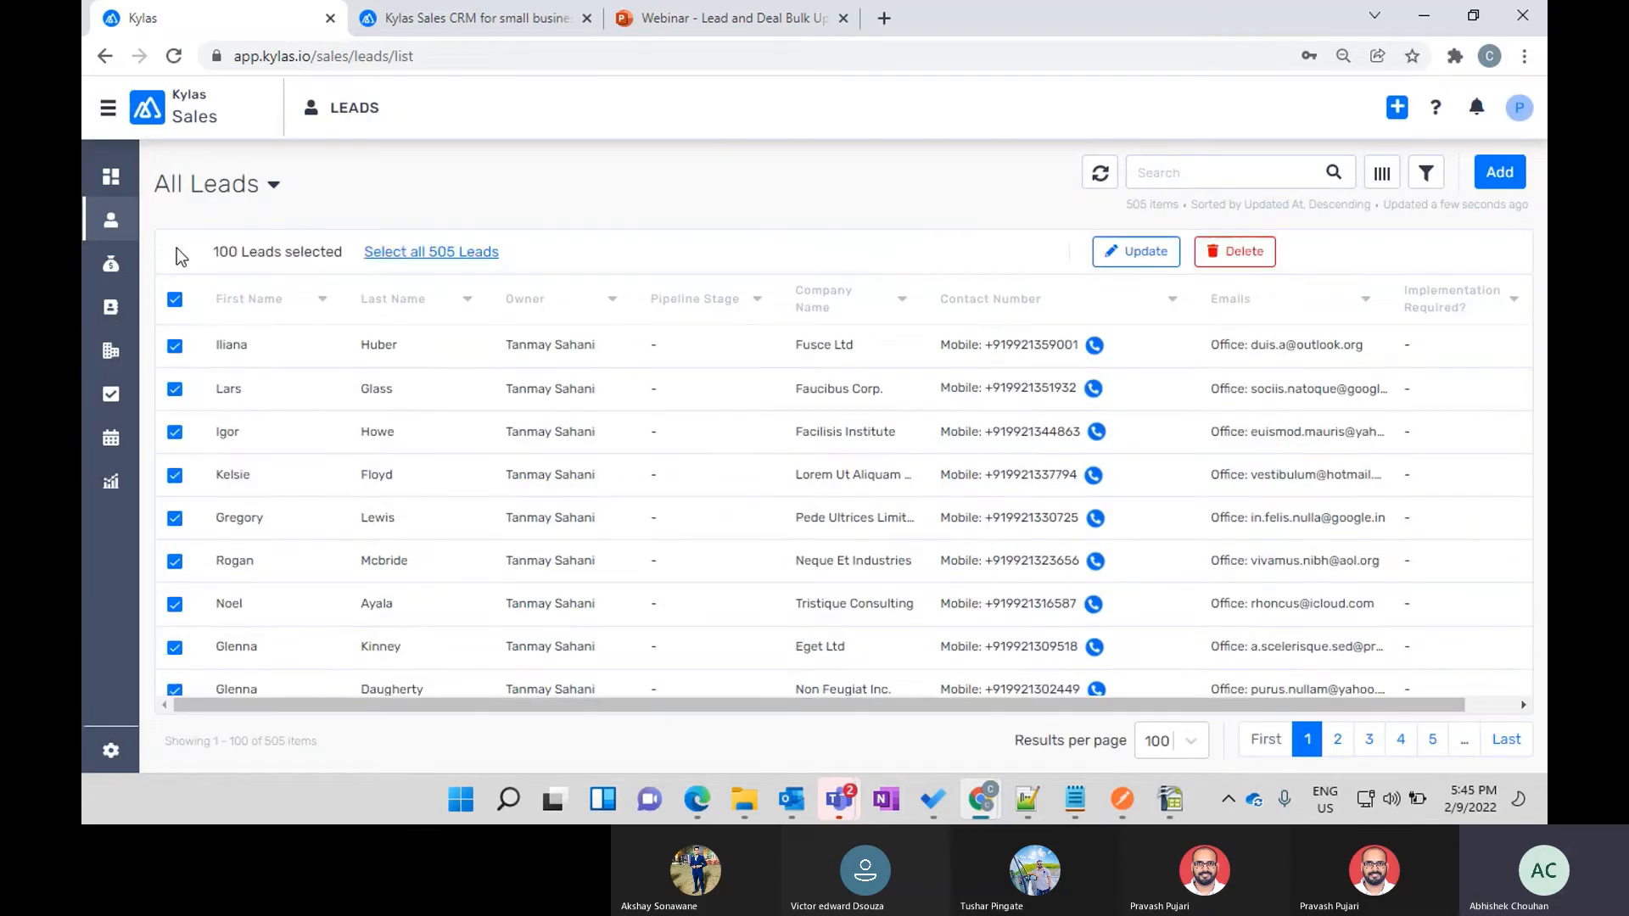
pyautogui.scroll(-1, 288, 384)
pyautogui.scroll(-10, 288, 384)
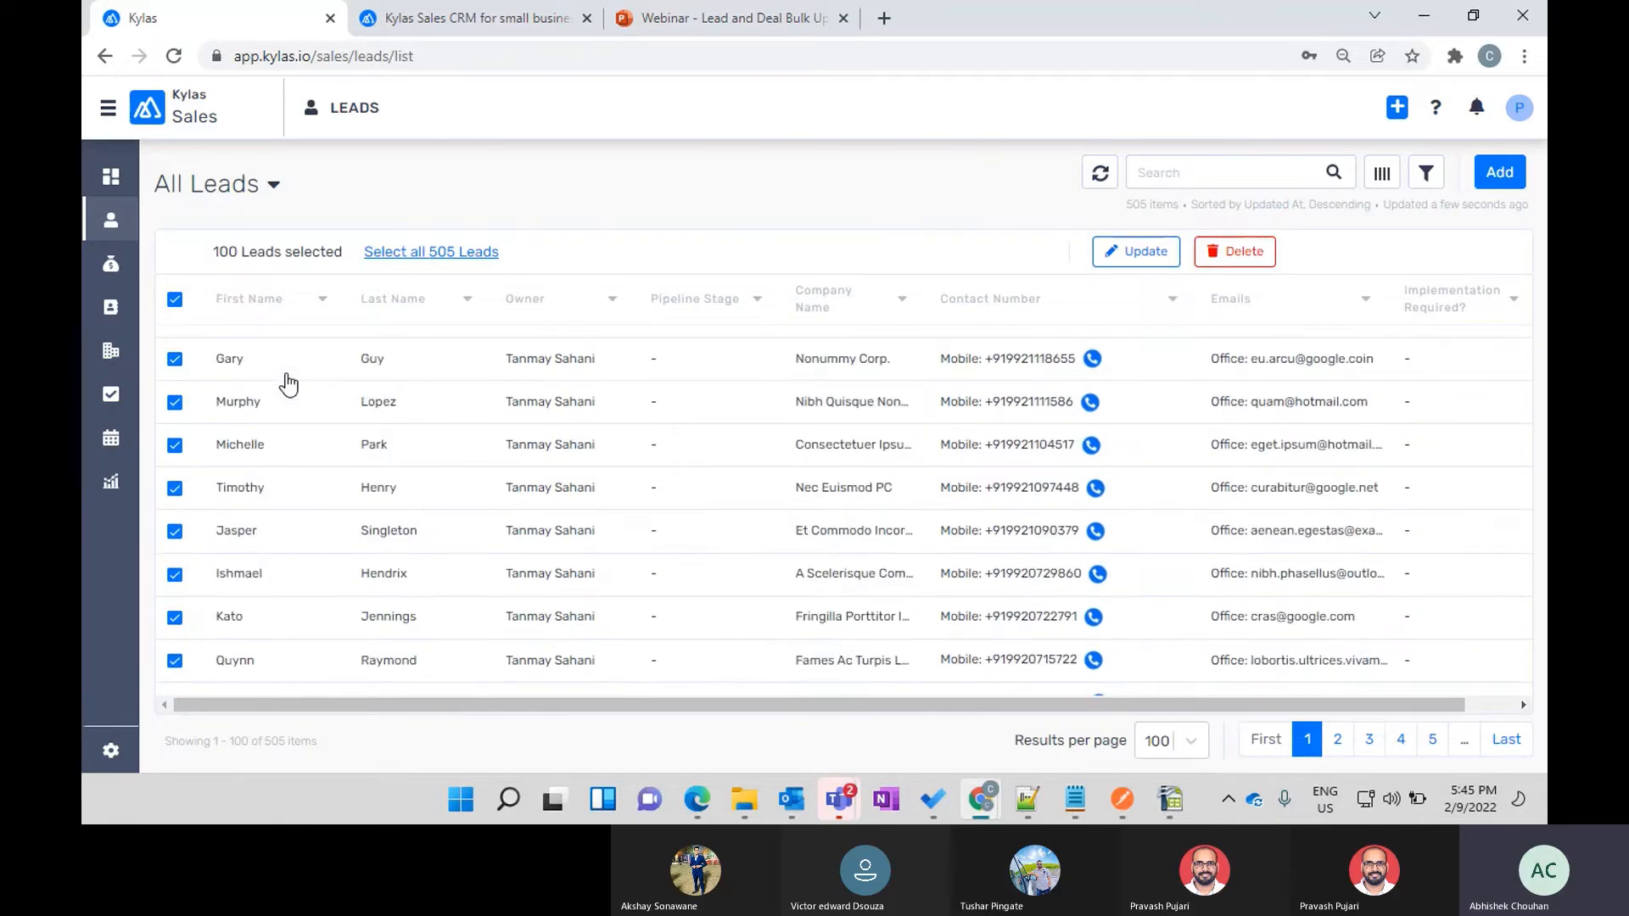
pyautogui.scroll(8, 742, 414)
pyautogui.scroll(3, 742, 414)
# Switch to the error file spreadsheet and highlight its entity IDs and error messages
pyautogui.hotkey('alt', 'Tab')
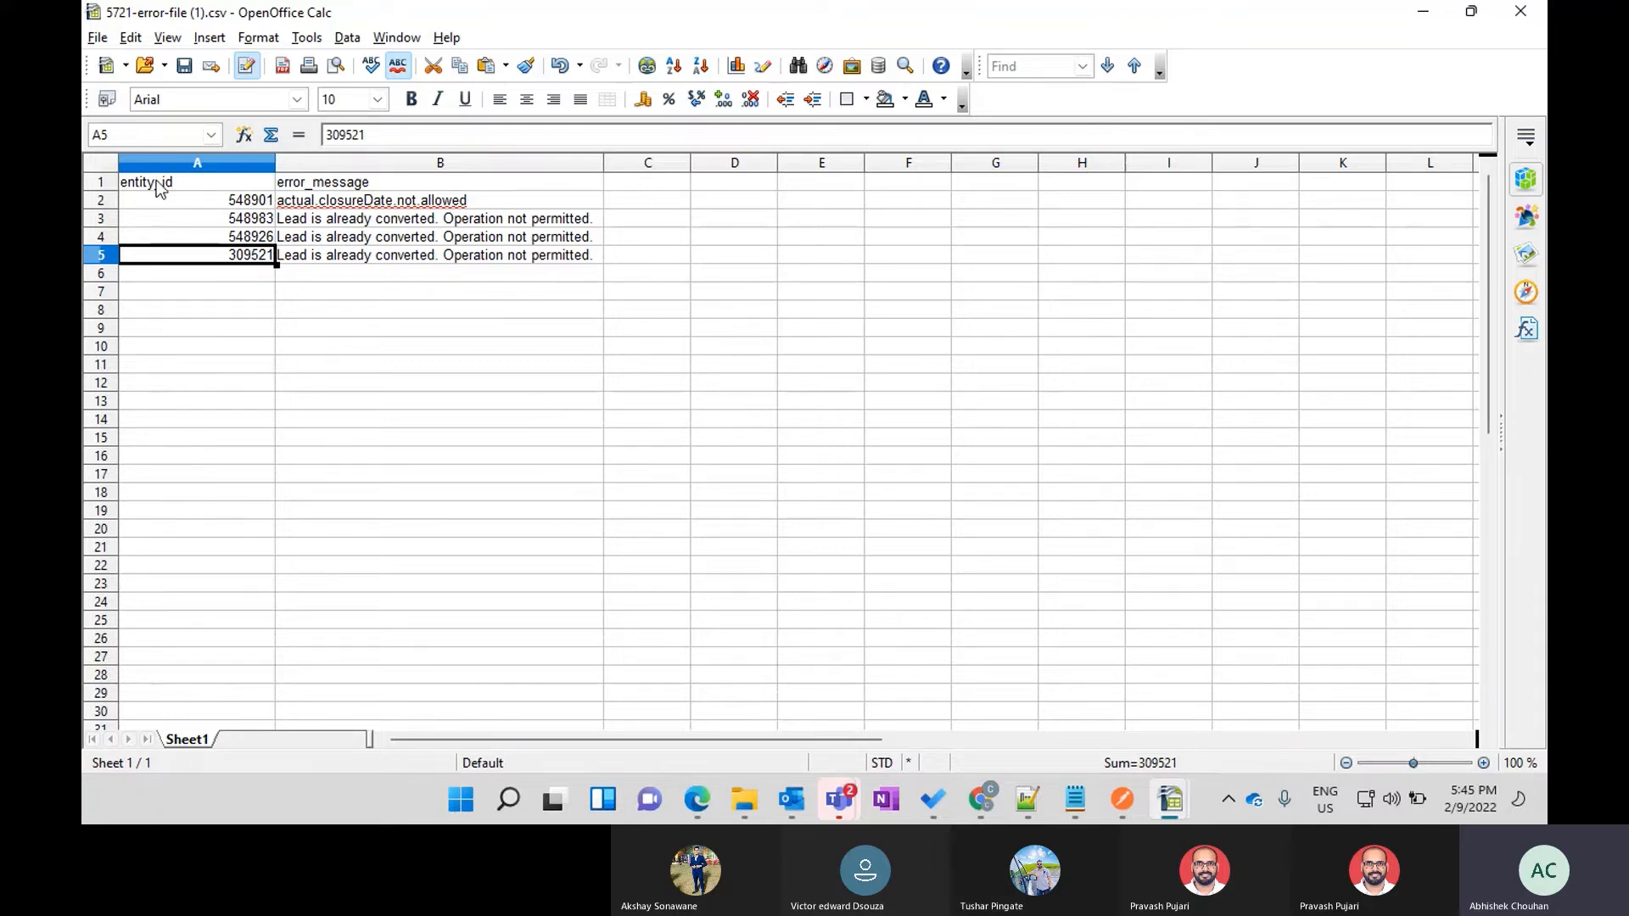
pyautogui.moveTo(182, 170); pyautogui.dragTo(359, 257)
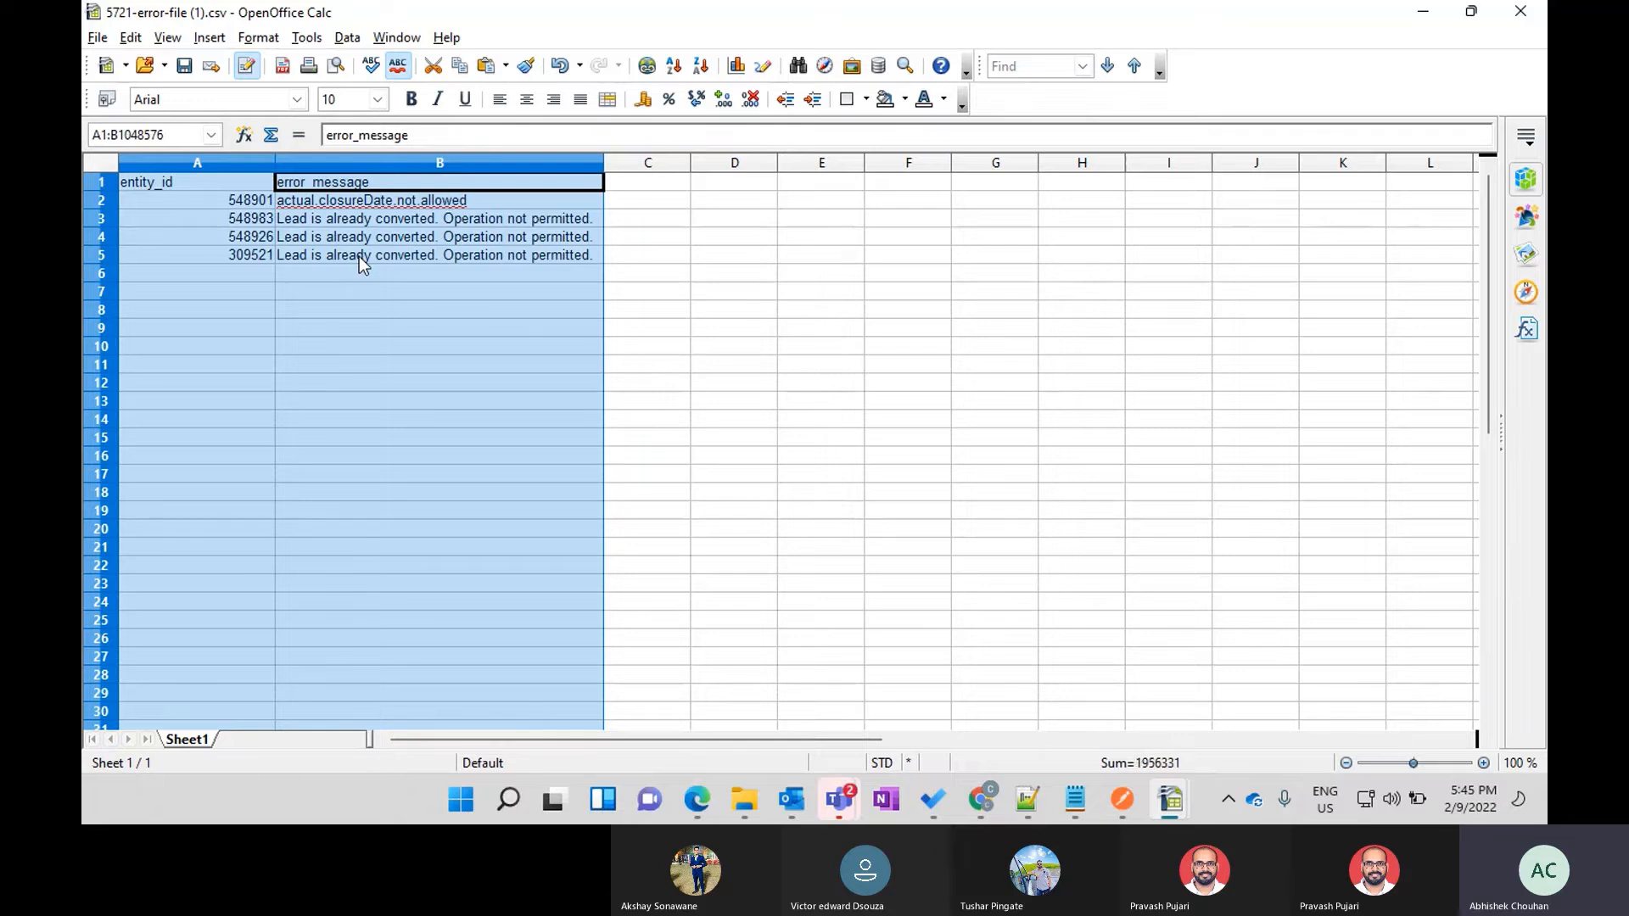
pyautogui.click(383, 223)
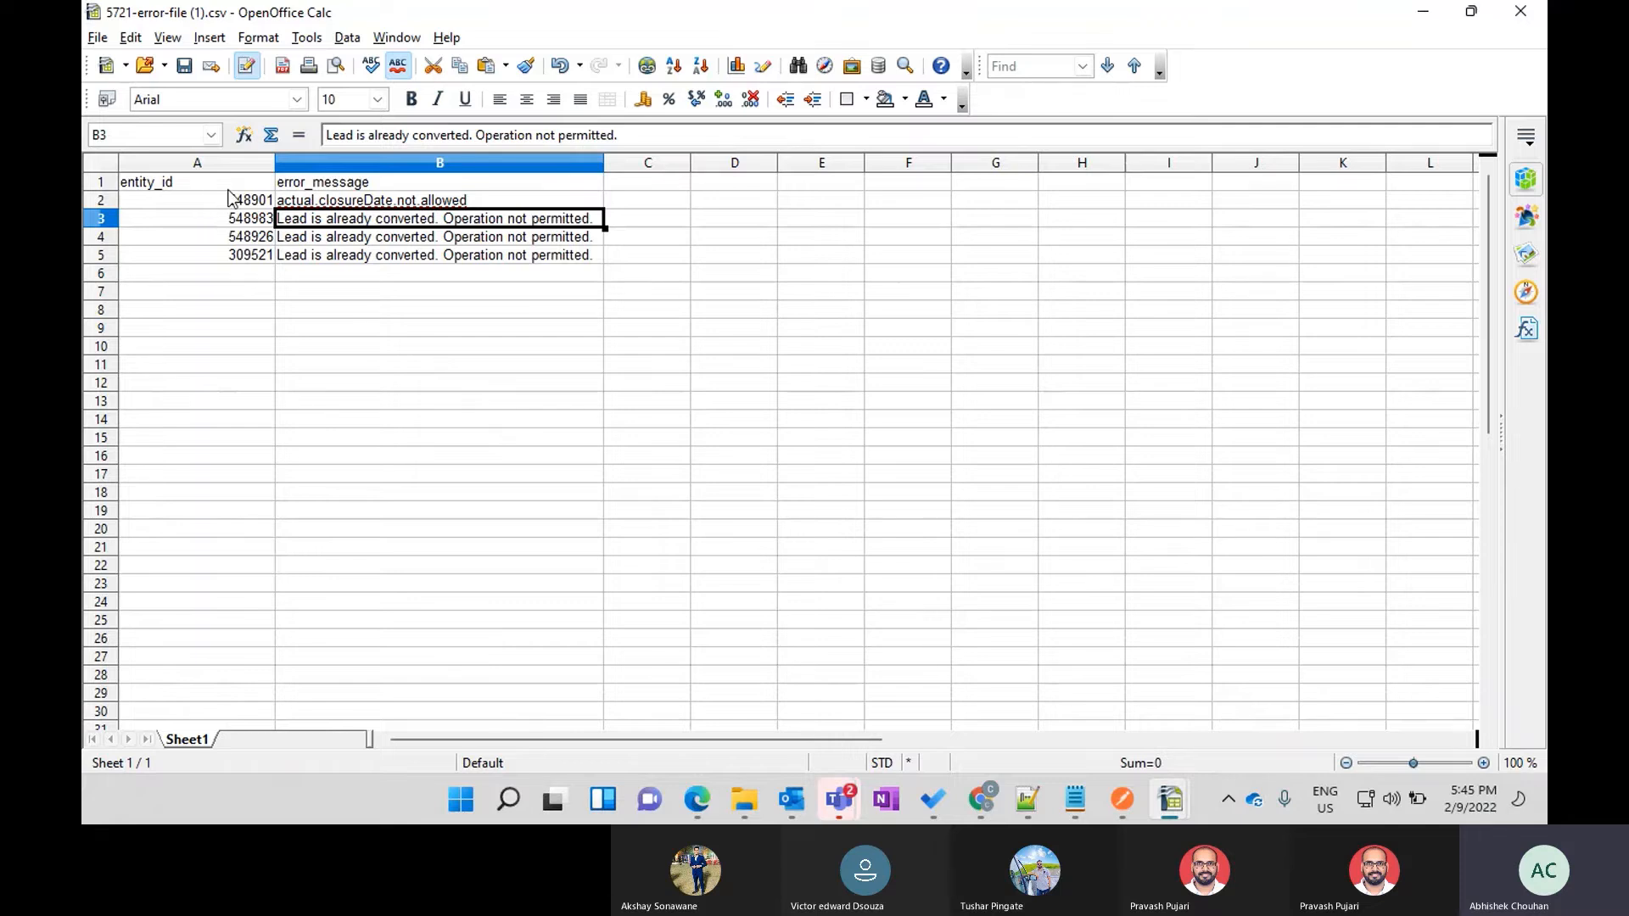
pyautogui.moveTo(212, 182); pyautogui.dragTo(247, 293)
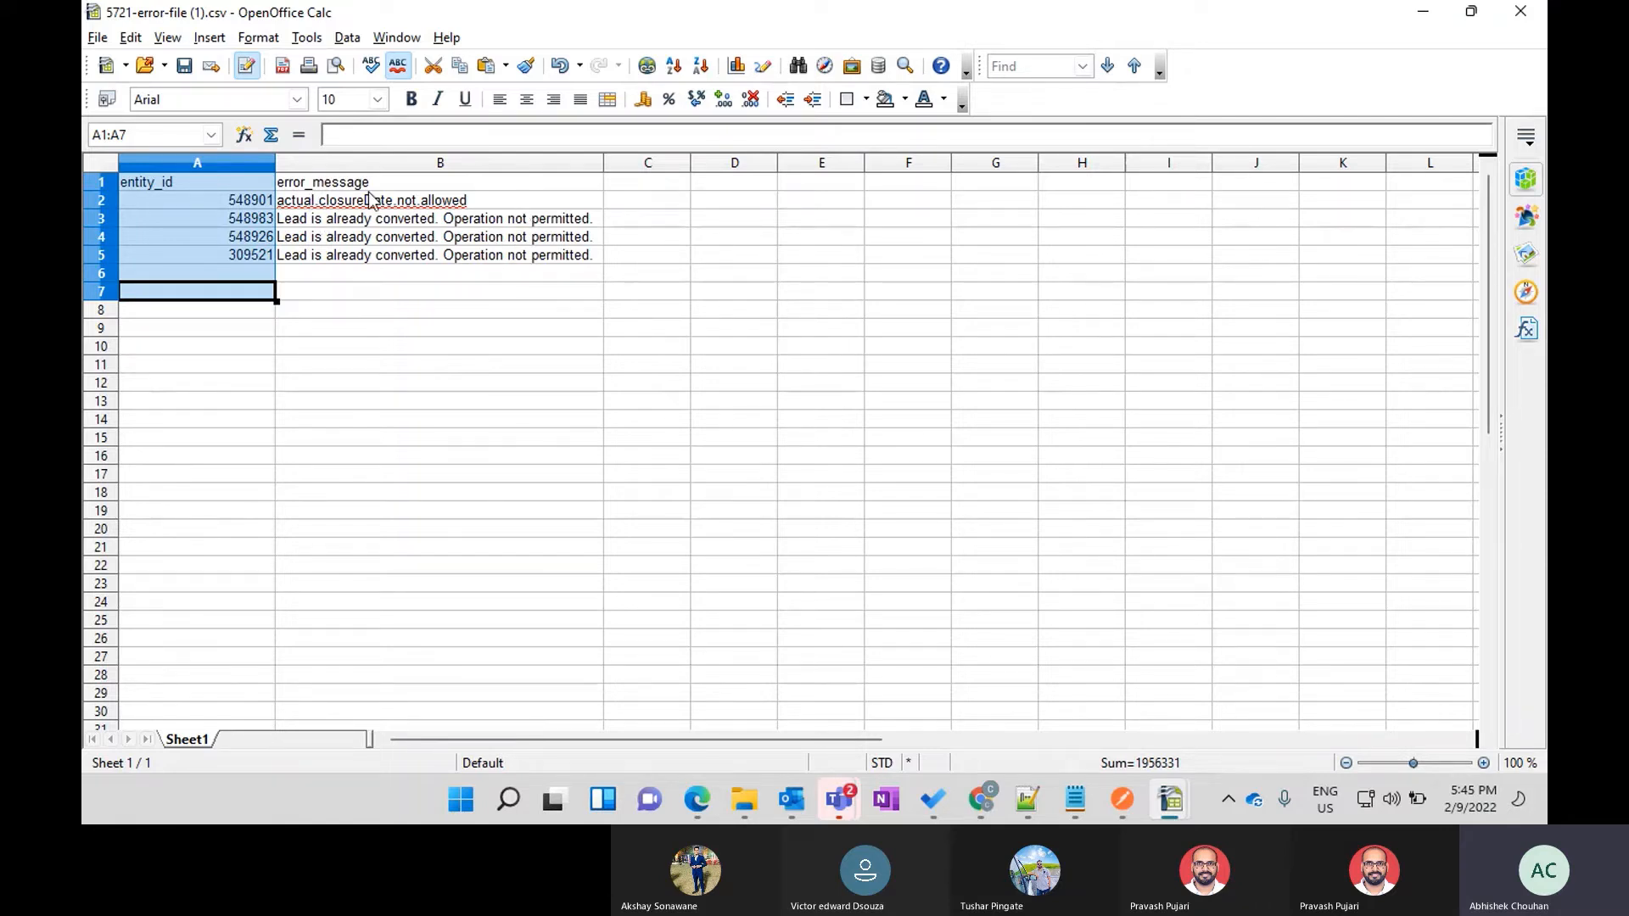
pyautogui.moveTo(371, 198); pyautogui.dragTo(537, 328)
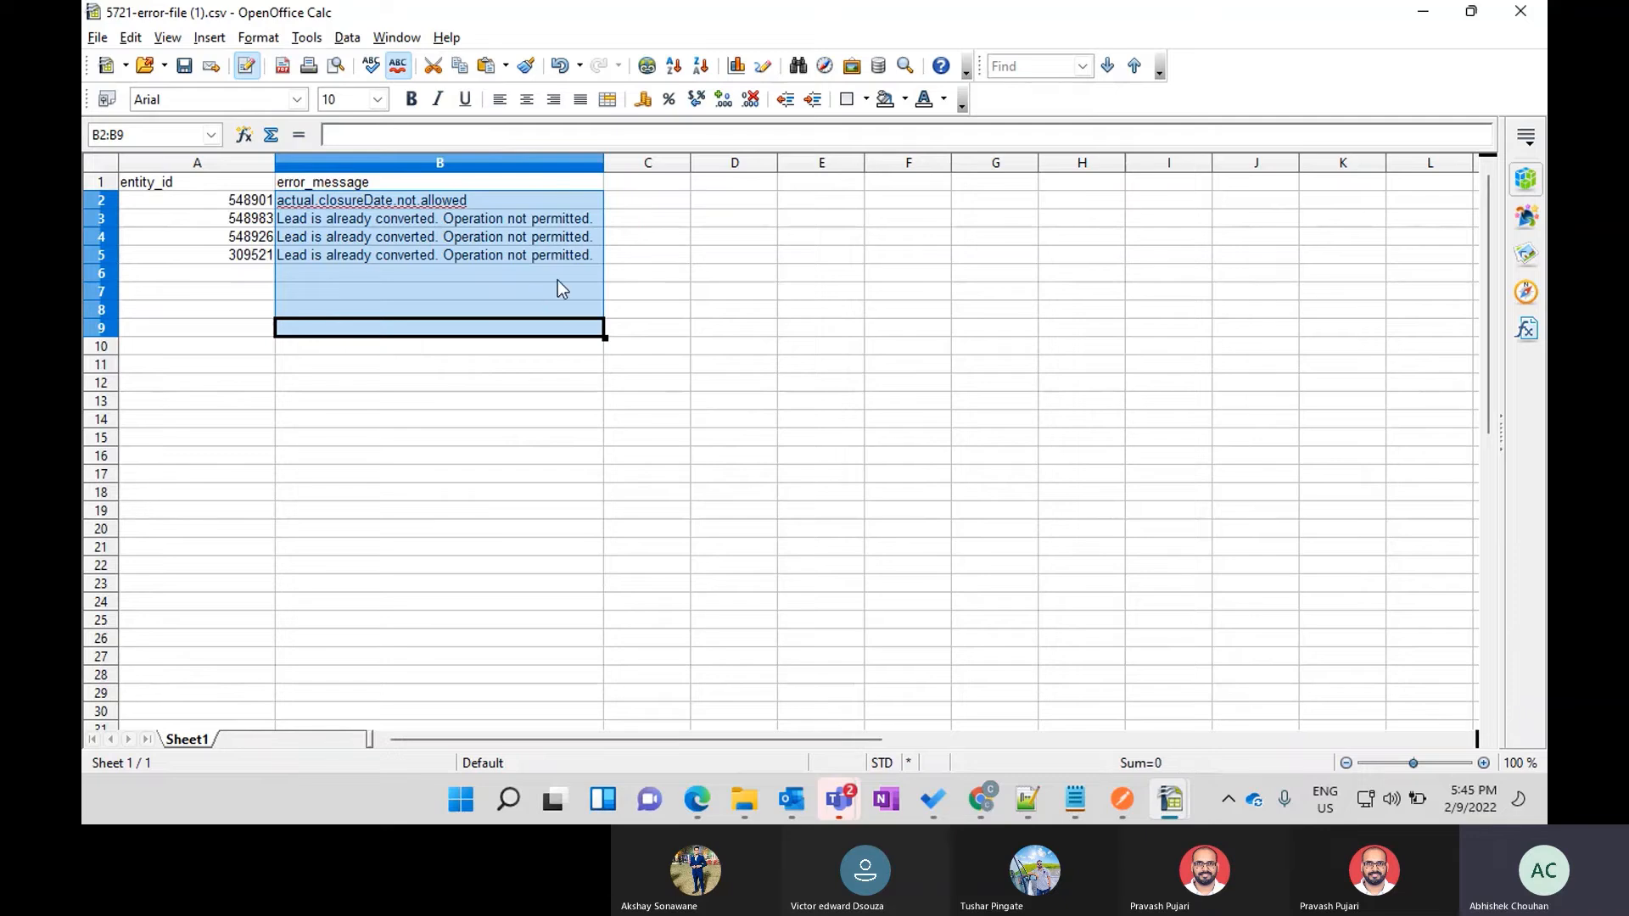
# Switch back to Kylas and open the Bulk Jobs list from the settings dashboard
pyautogui.hotkey('alt', 'Tab')
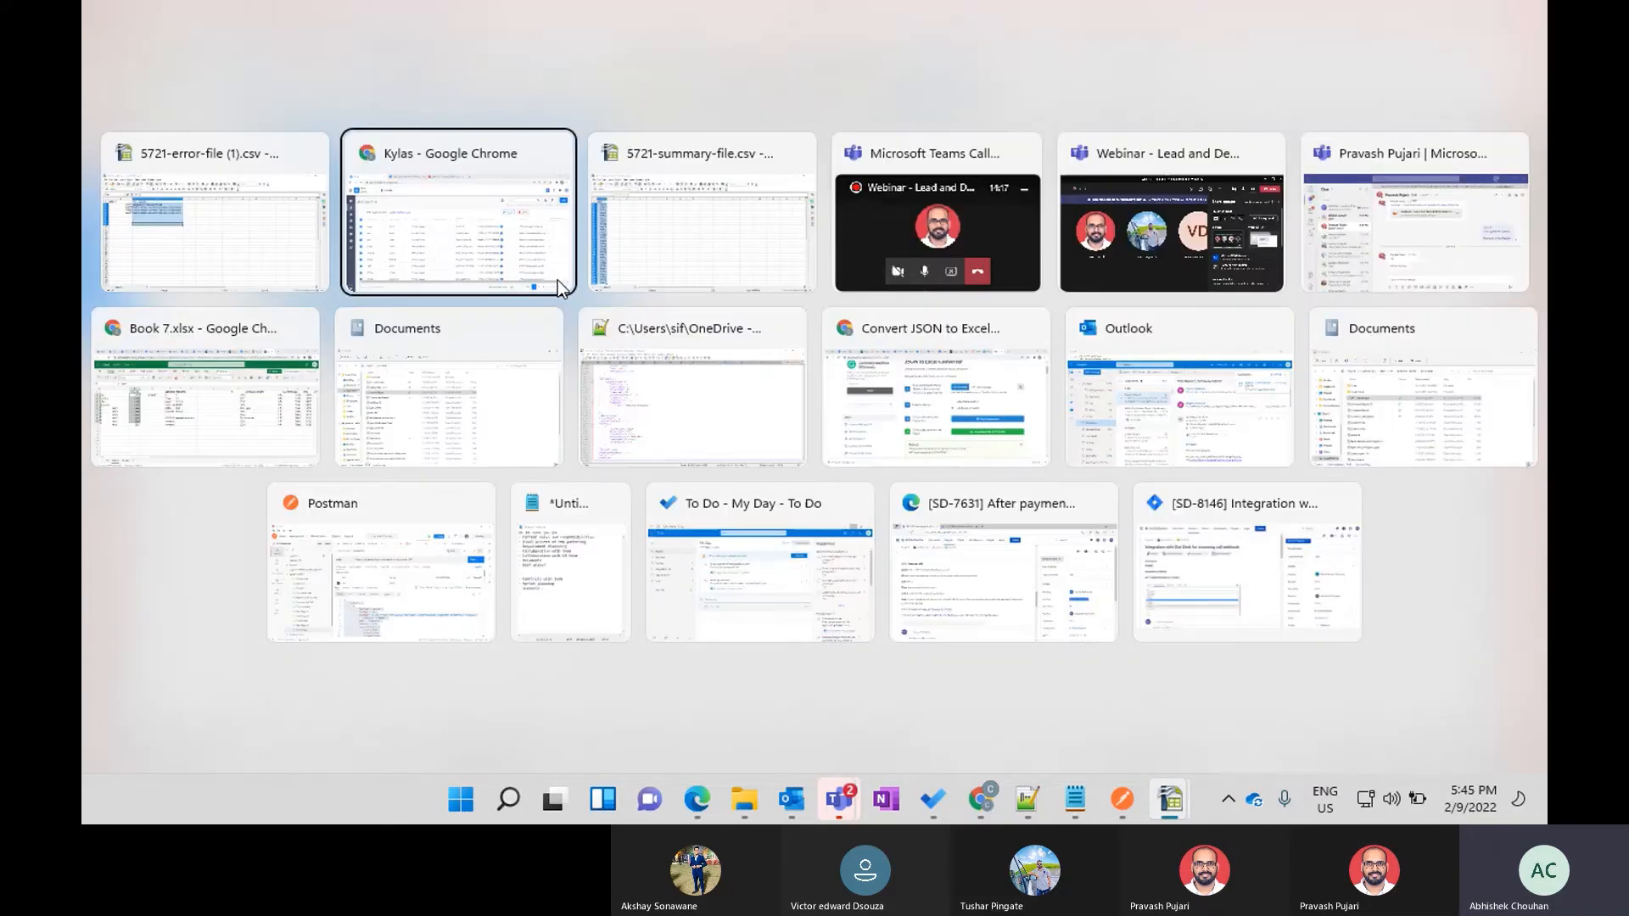
pyautogui.hotkey('alt', 'Tab')
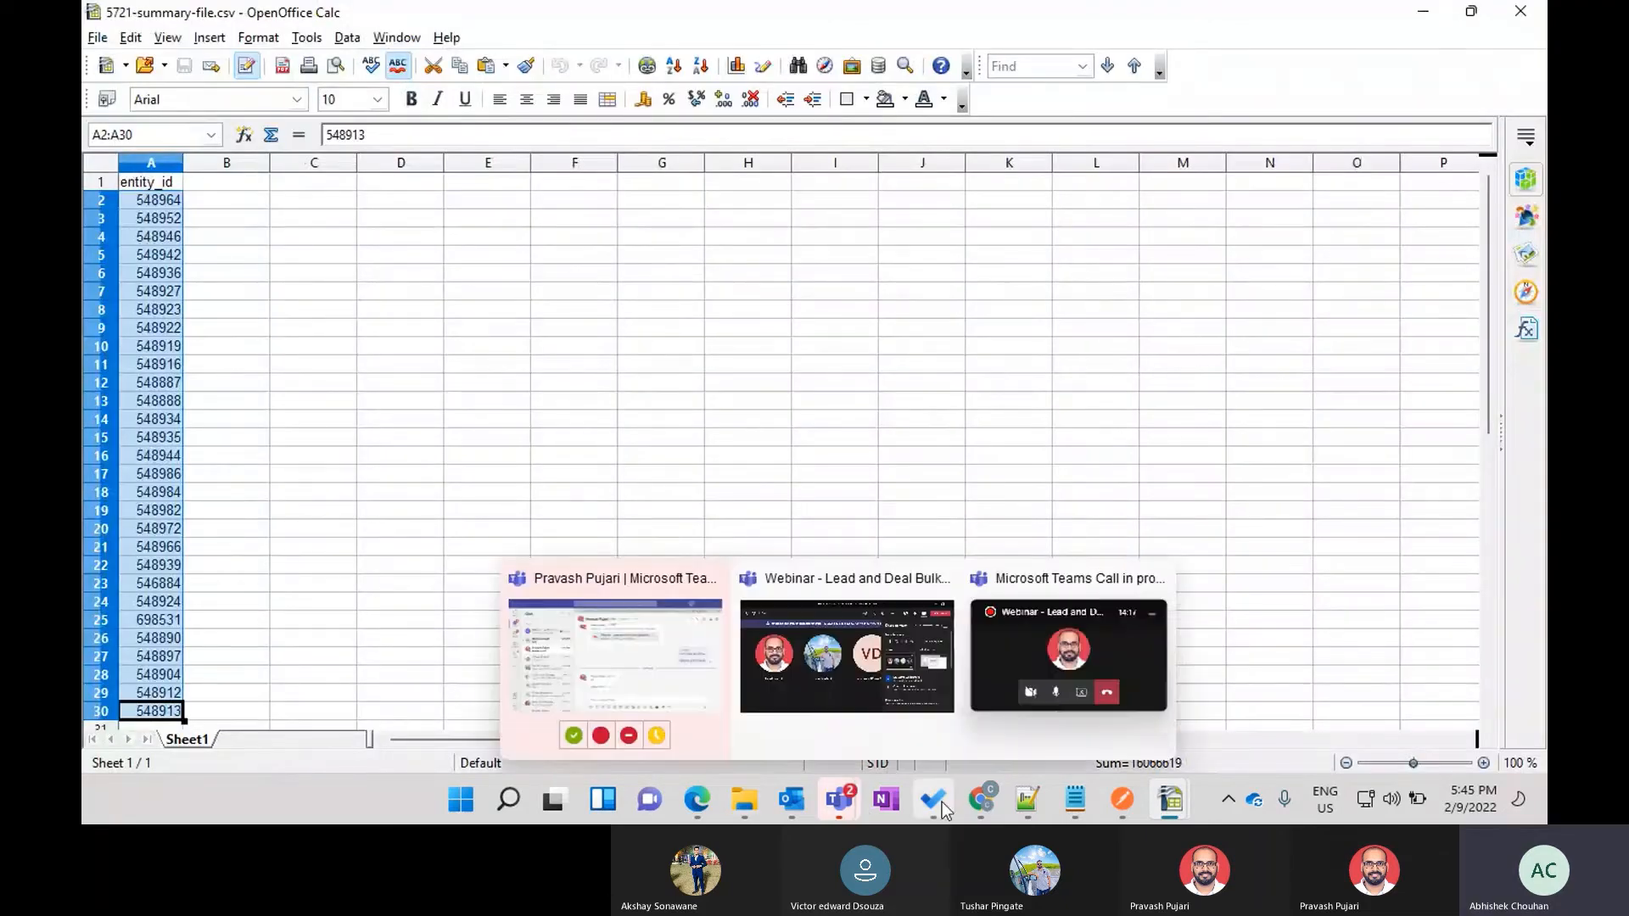
pyautogui.moveTo(982, 799)
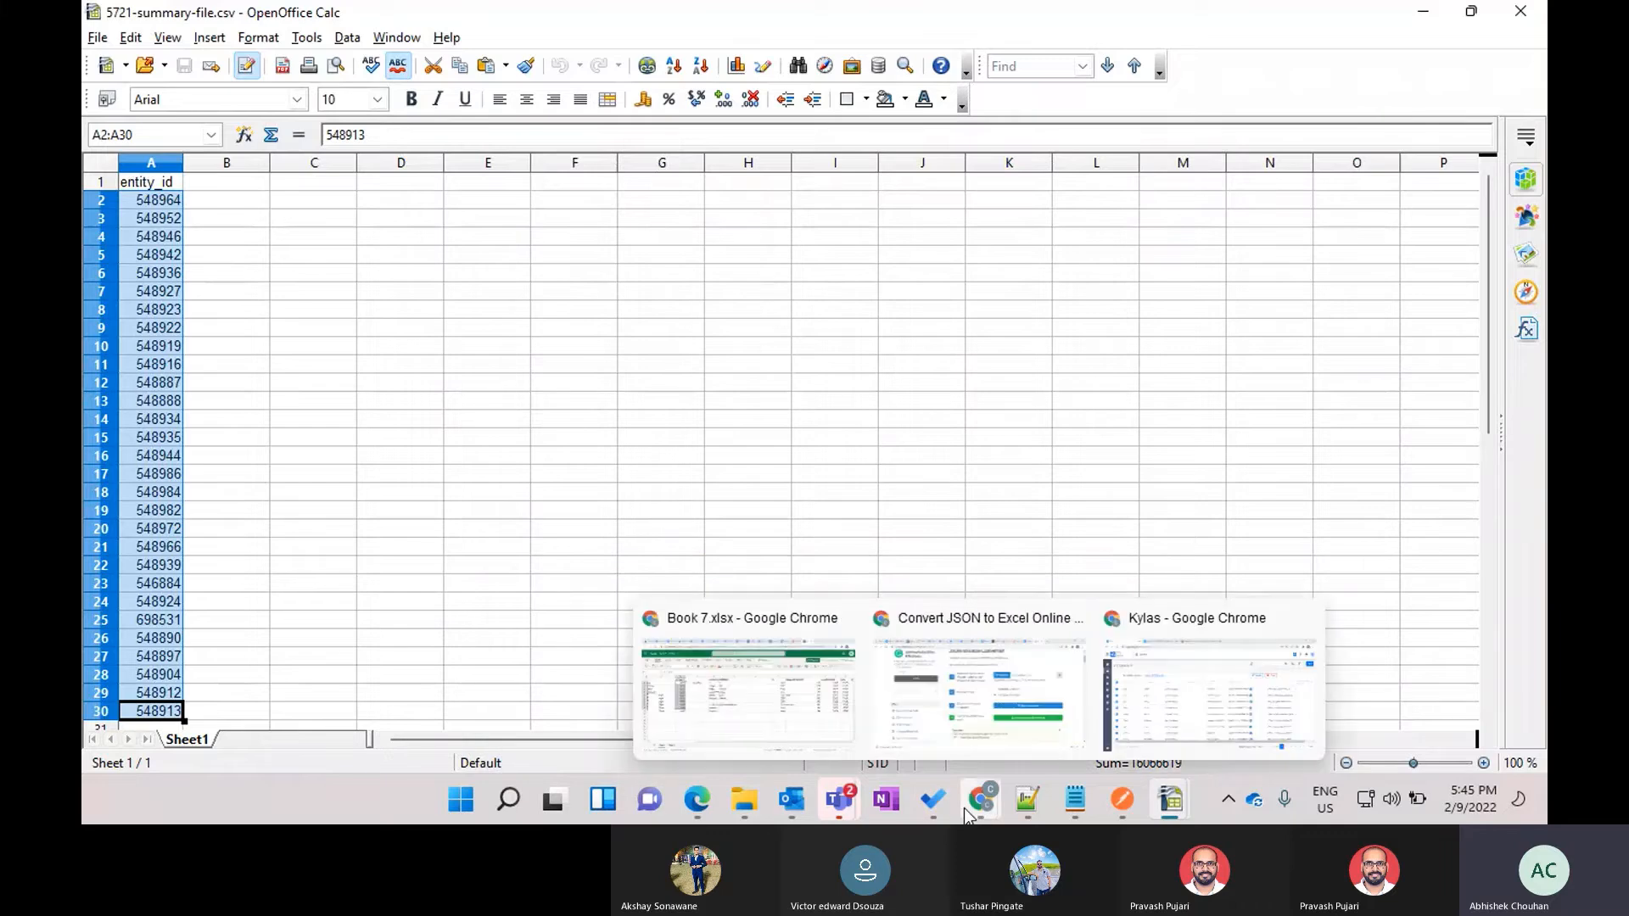
pyautogui.click(1179, 711)
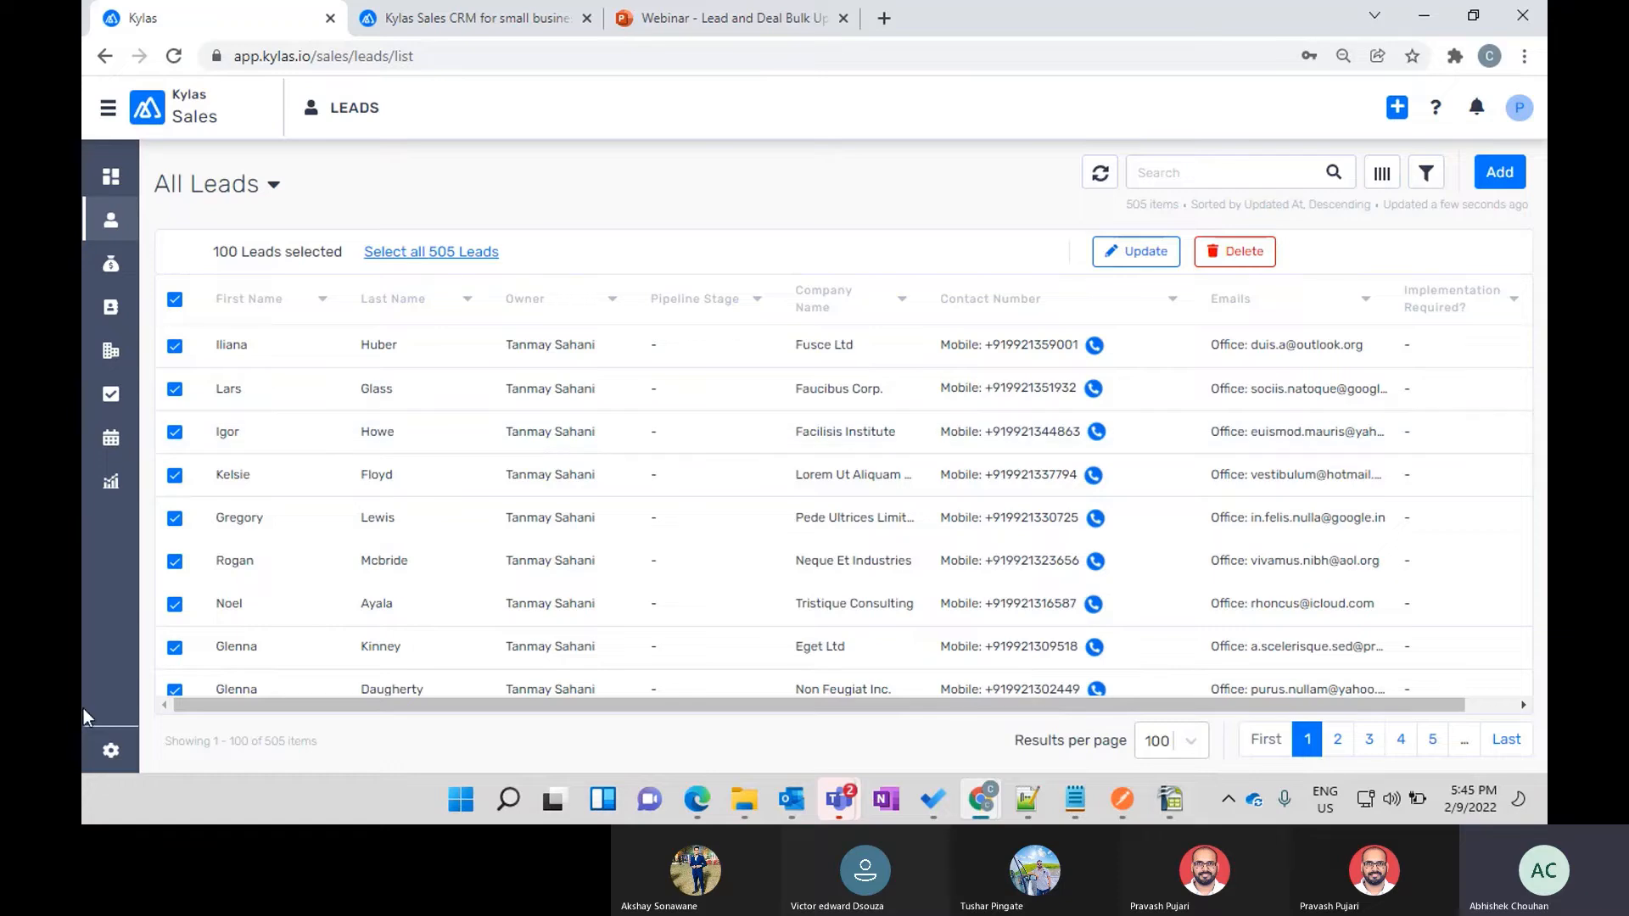
pyautogui.click(110, 758)
pyautogui.scroll(-2, 672, 601)
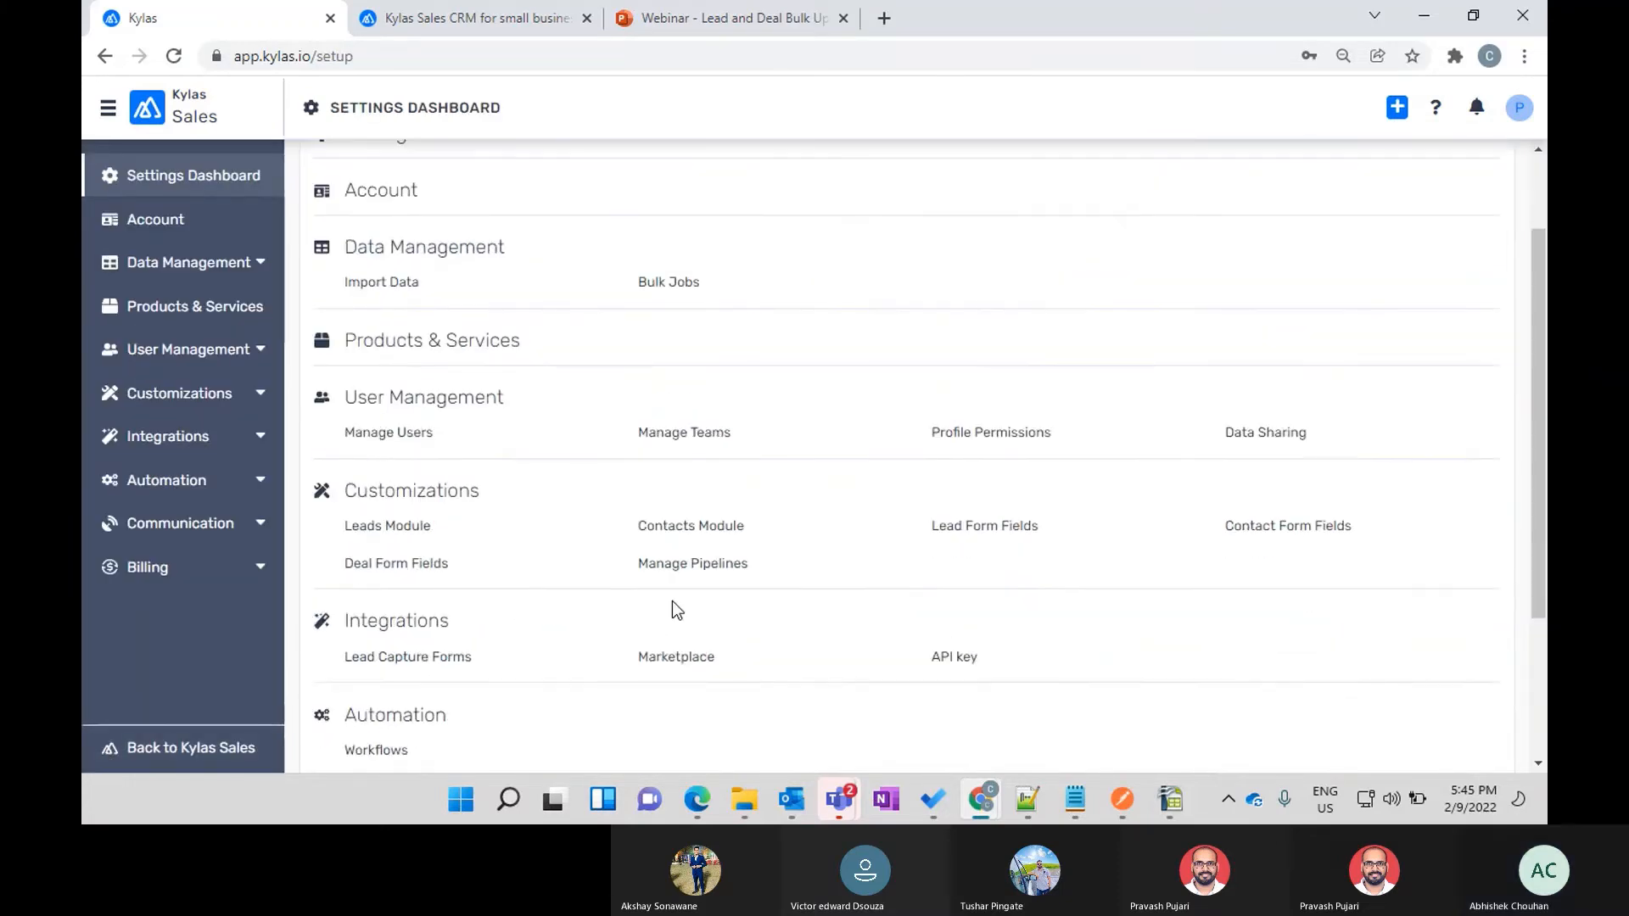
pyautogui.click(670, 281)
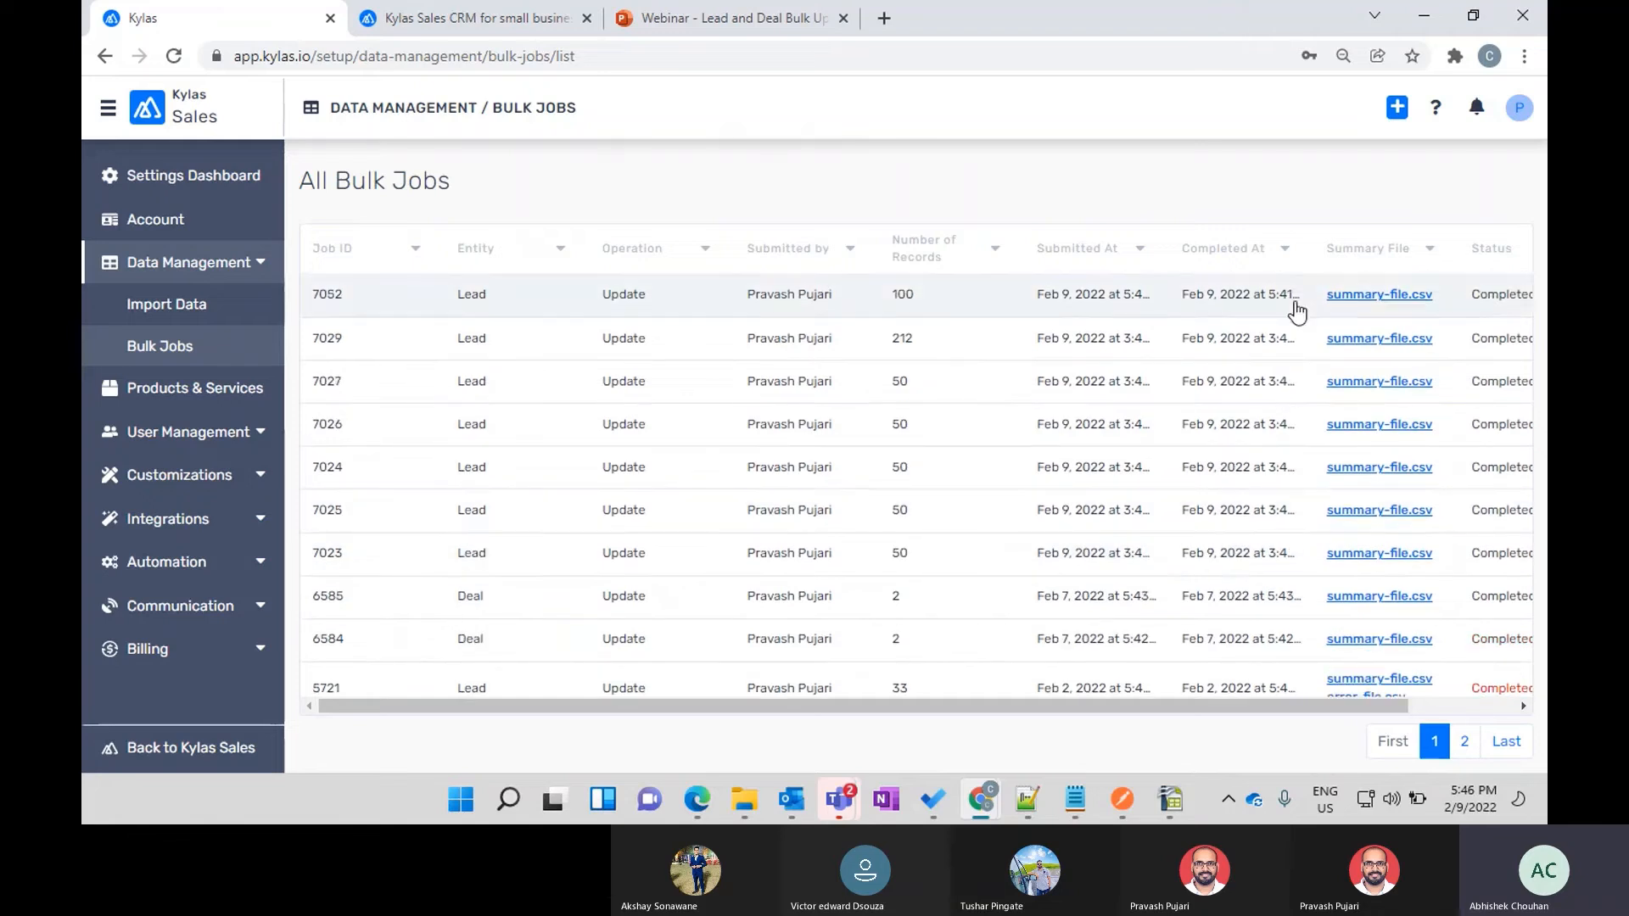
# Widen the Submitted At and Completed At columns in the bulk jobs list
pyautogui.hscroll(3, 1296, 309)
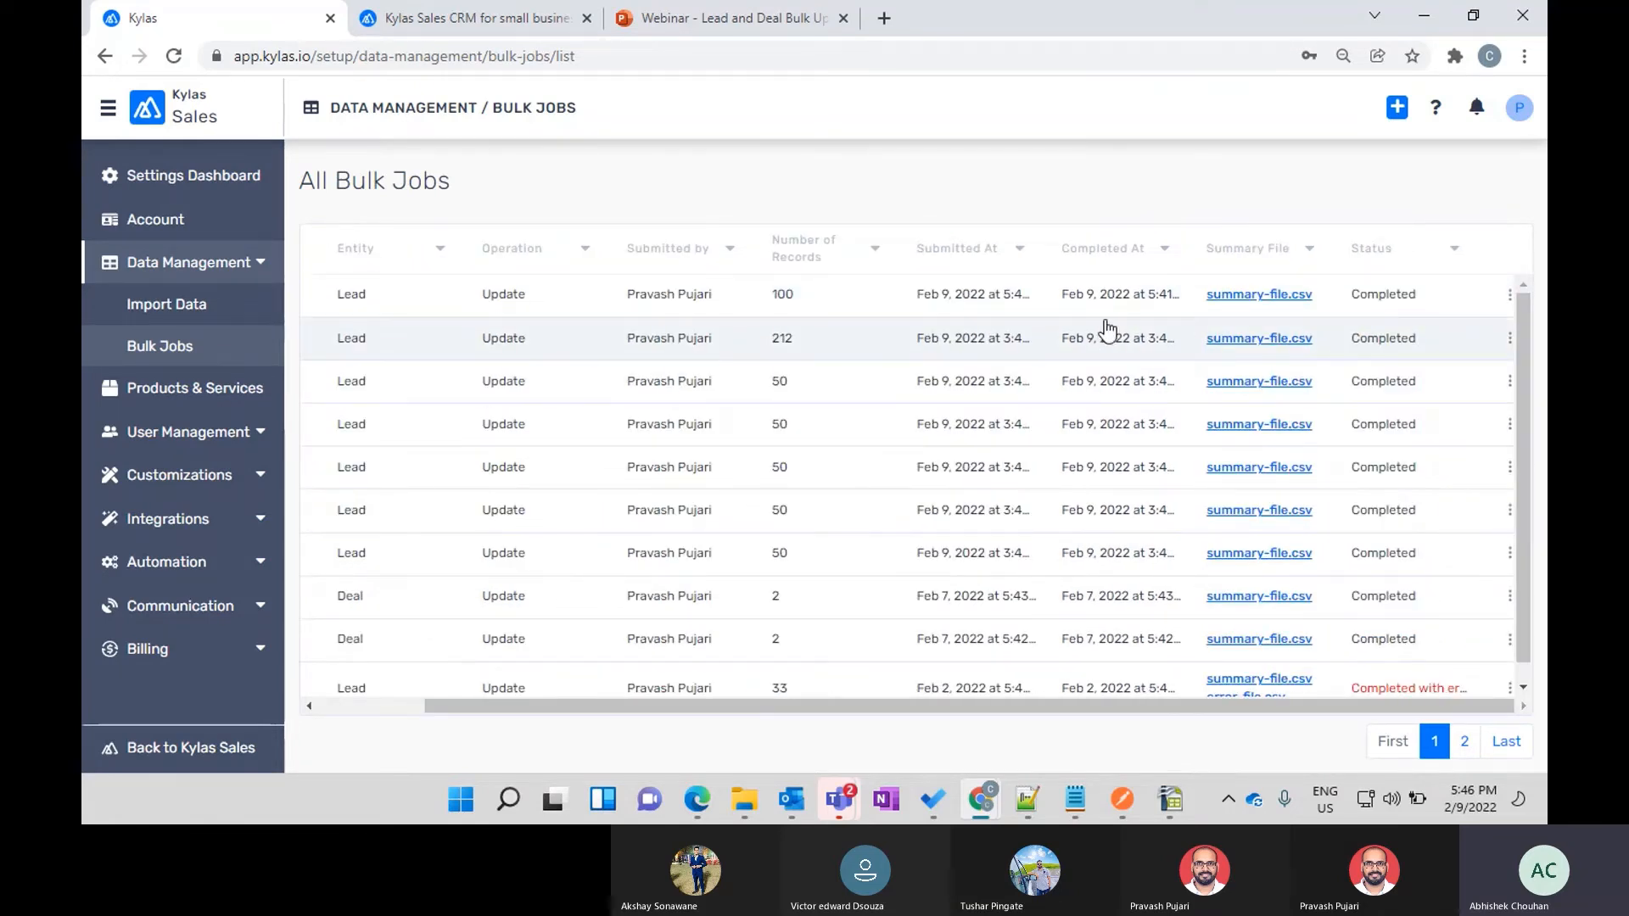
pyautogui.moveTo(1193, 248); pyautogui.dragTo(1229, 247)
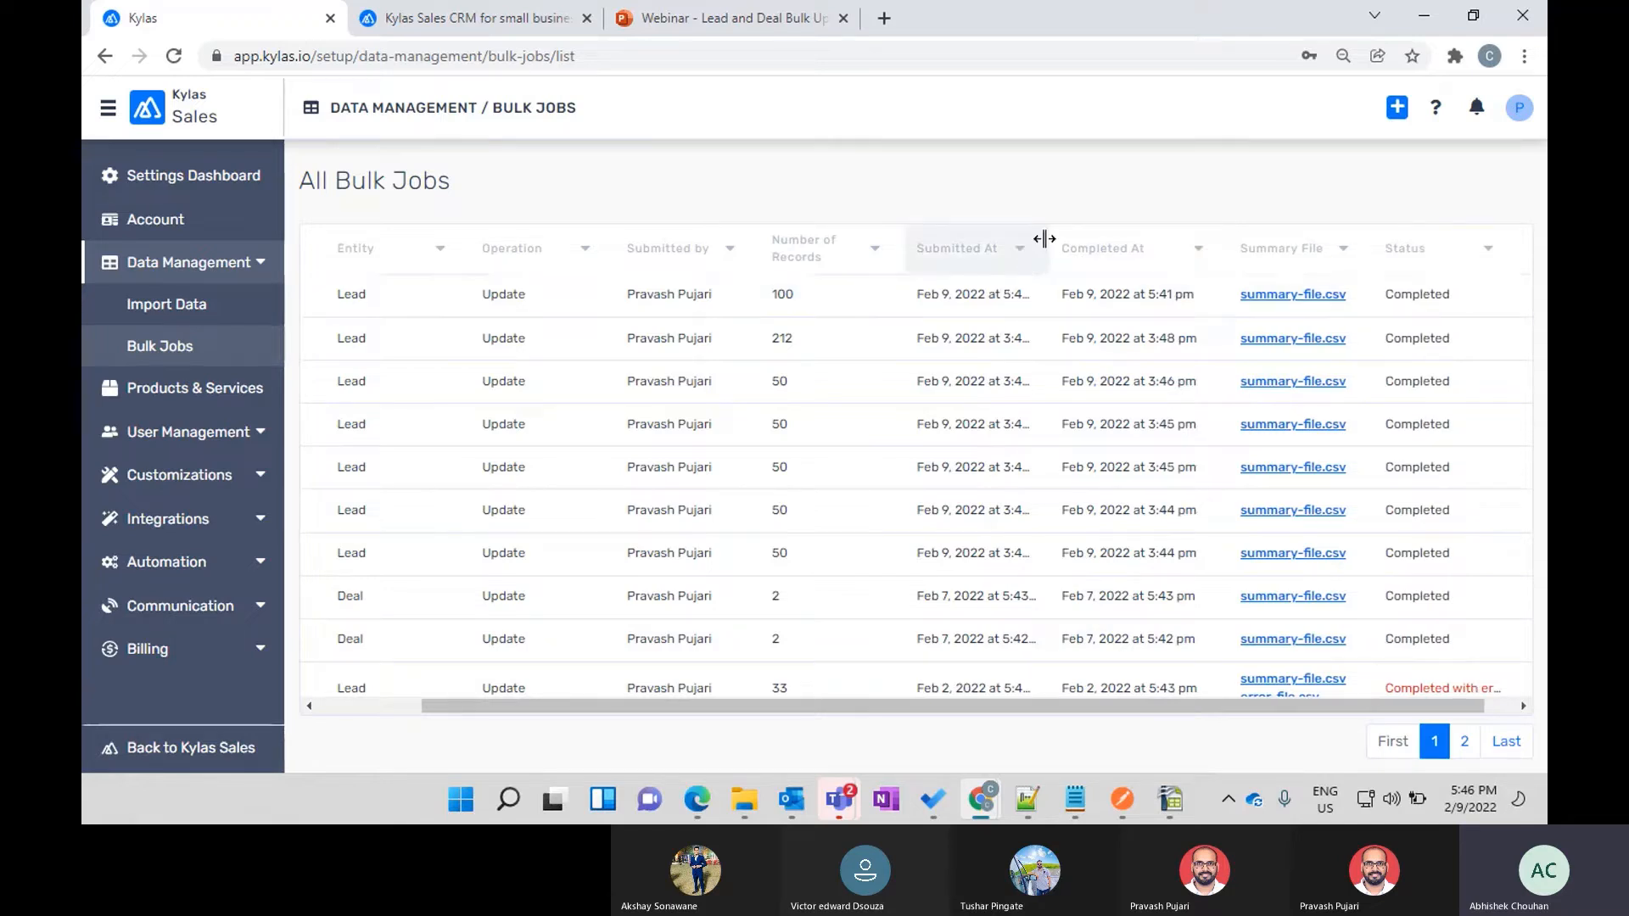
pyautogui.moveTo(1045, 237); pyautogui.dragTo(1079, 237)
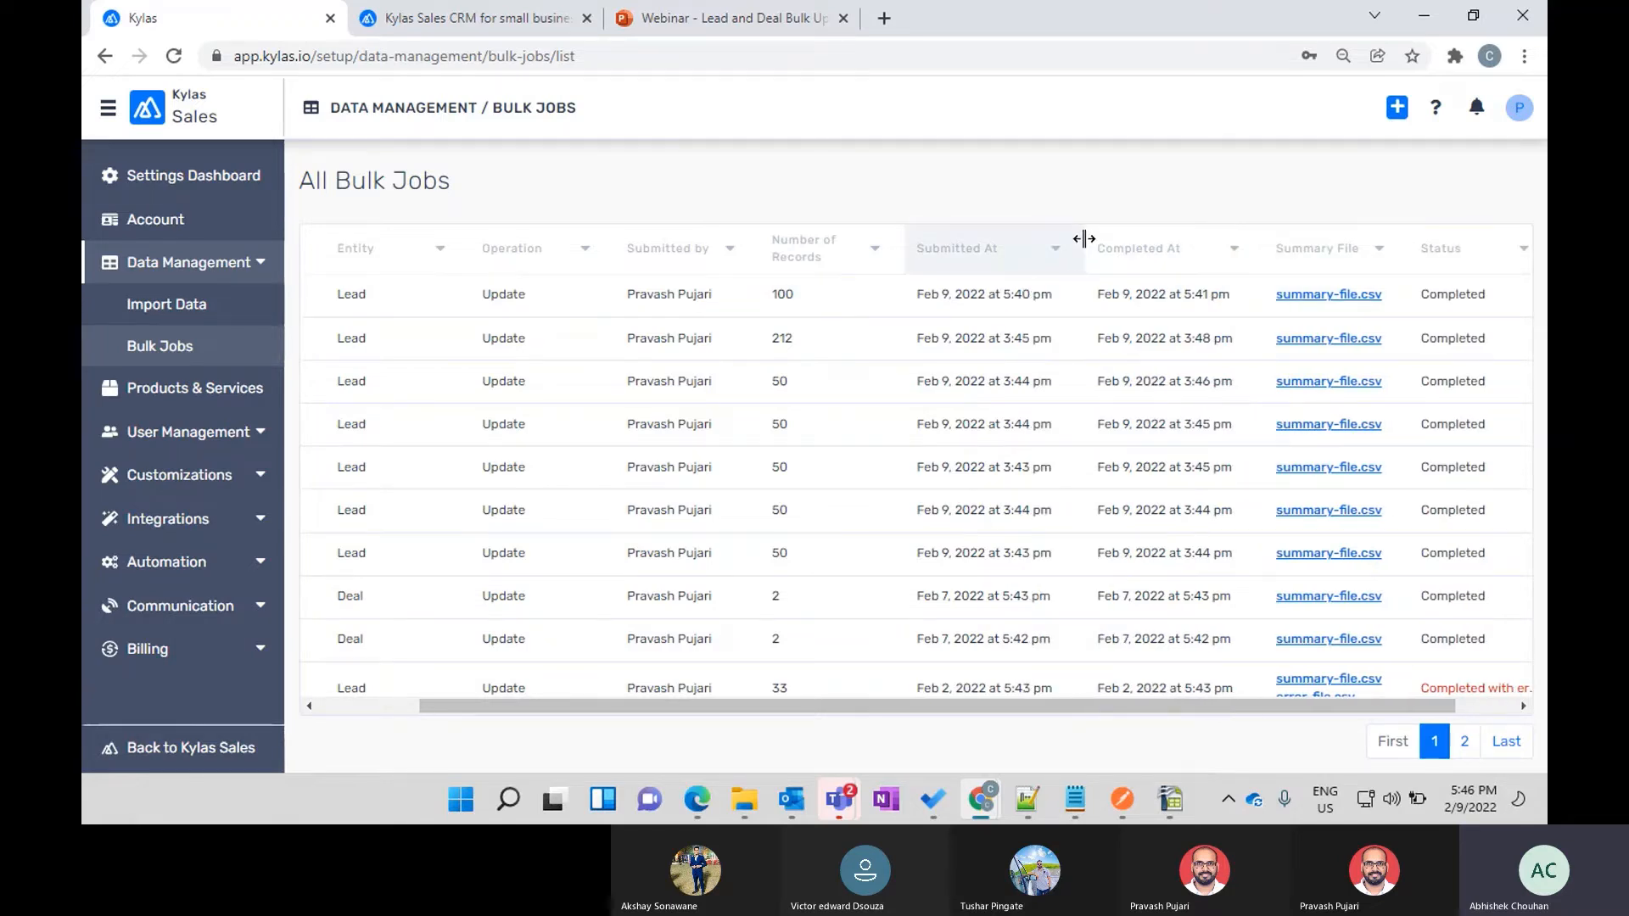
# Open bulk job 7052's details, close them, and save its summary file as 7052-summary-file
pyautogui.click(1203, 304)
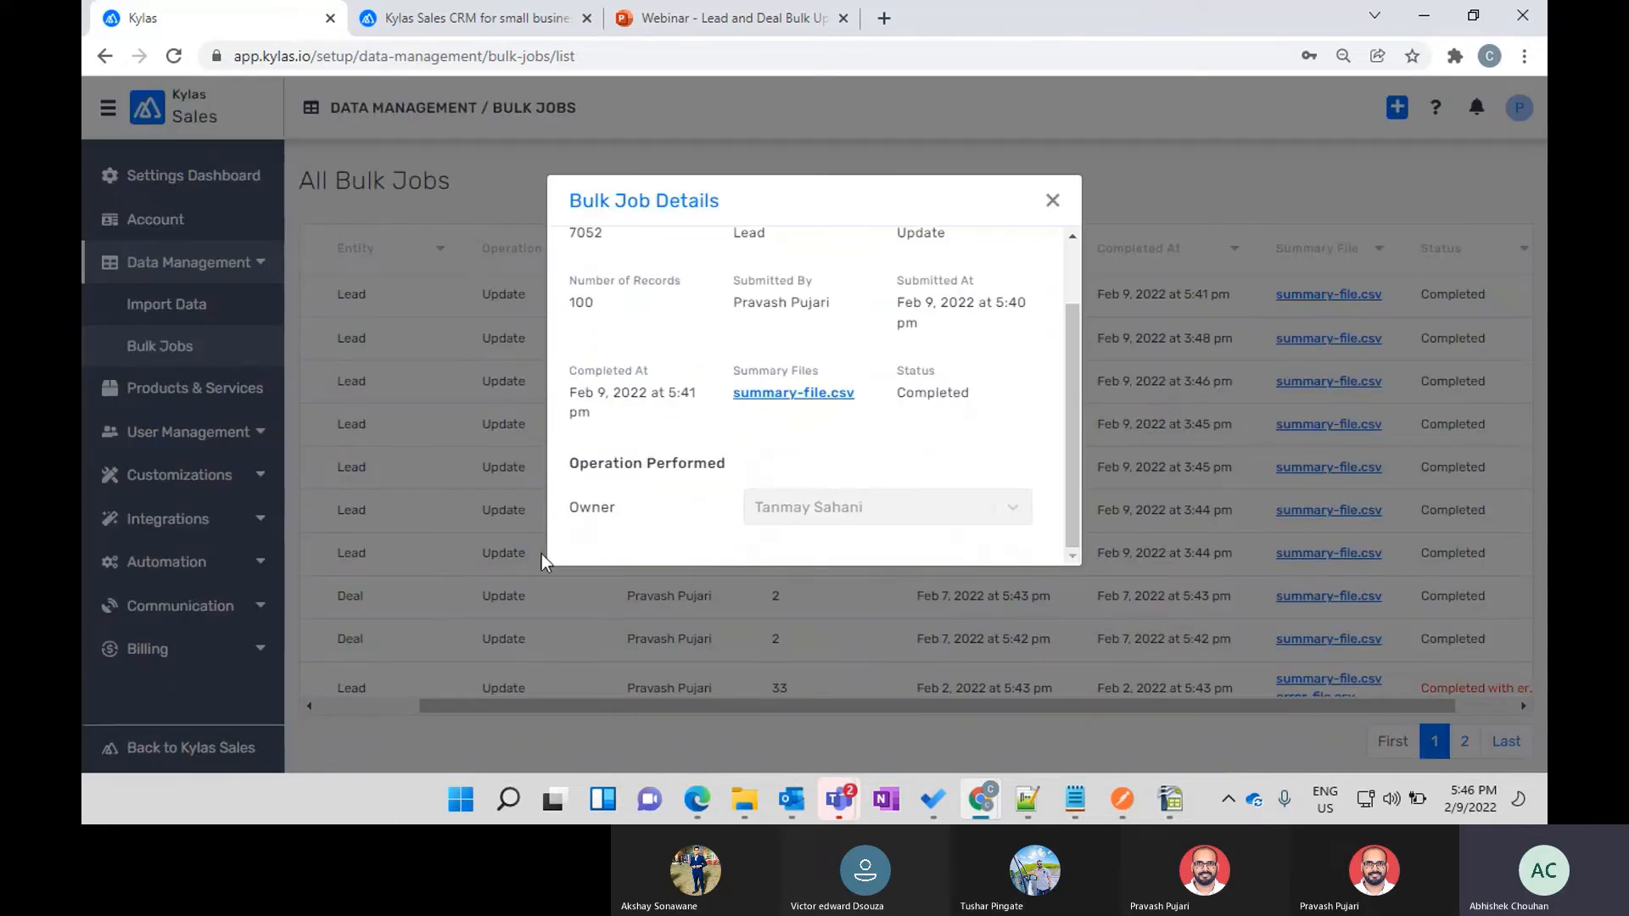
pyautogui.doubleClick(592, 512)
pyautogui.click(1052, 202)
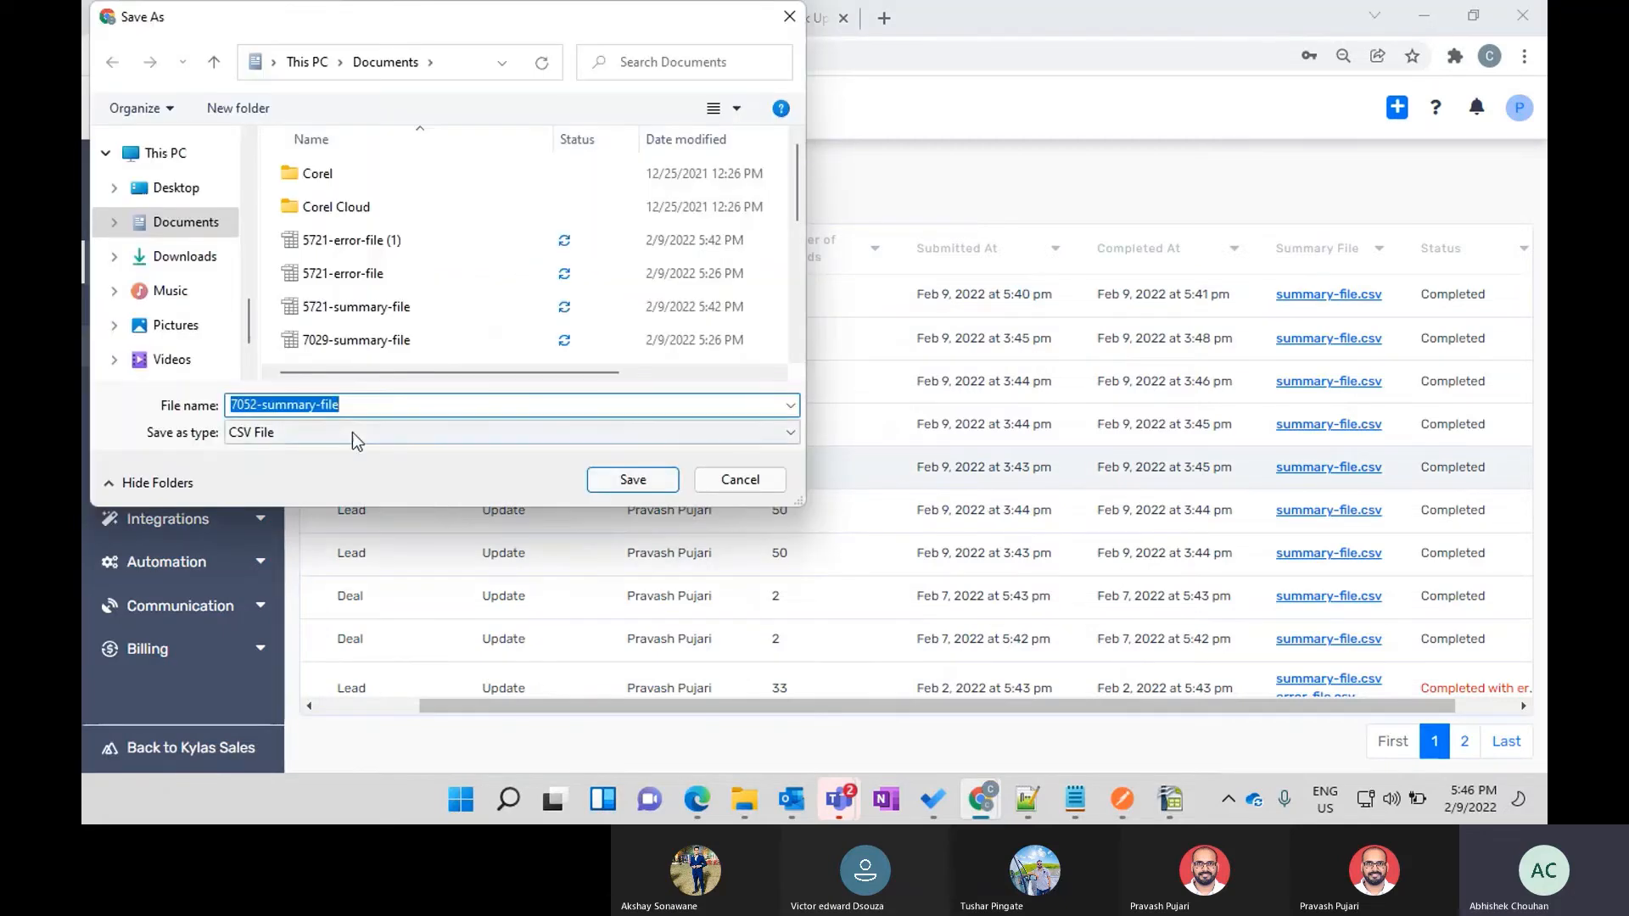
pyautogui.click(618, 482)
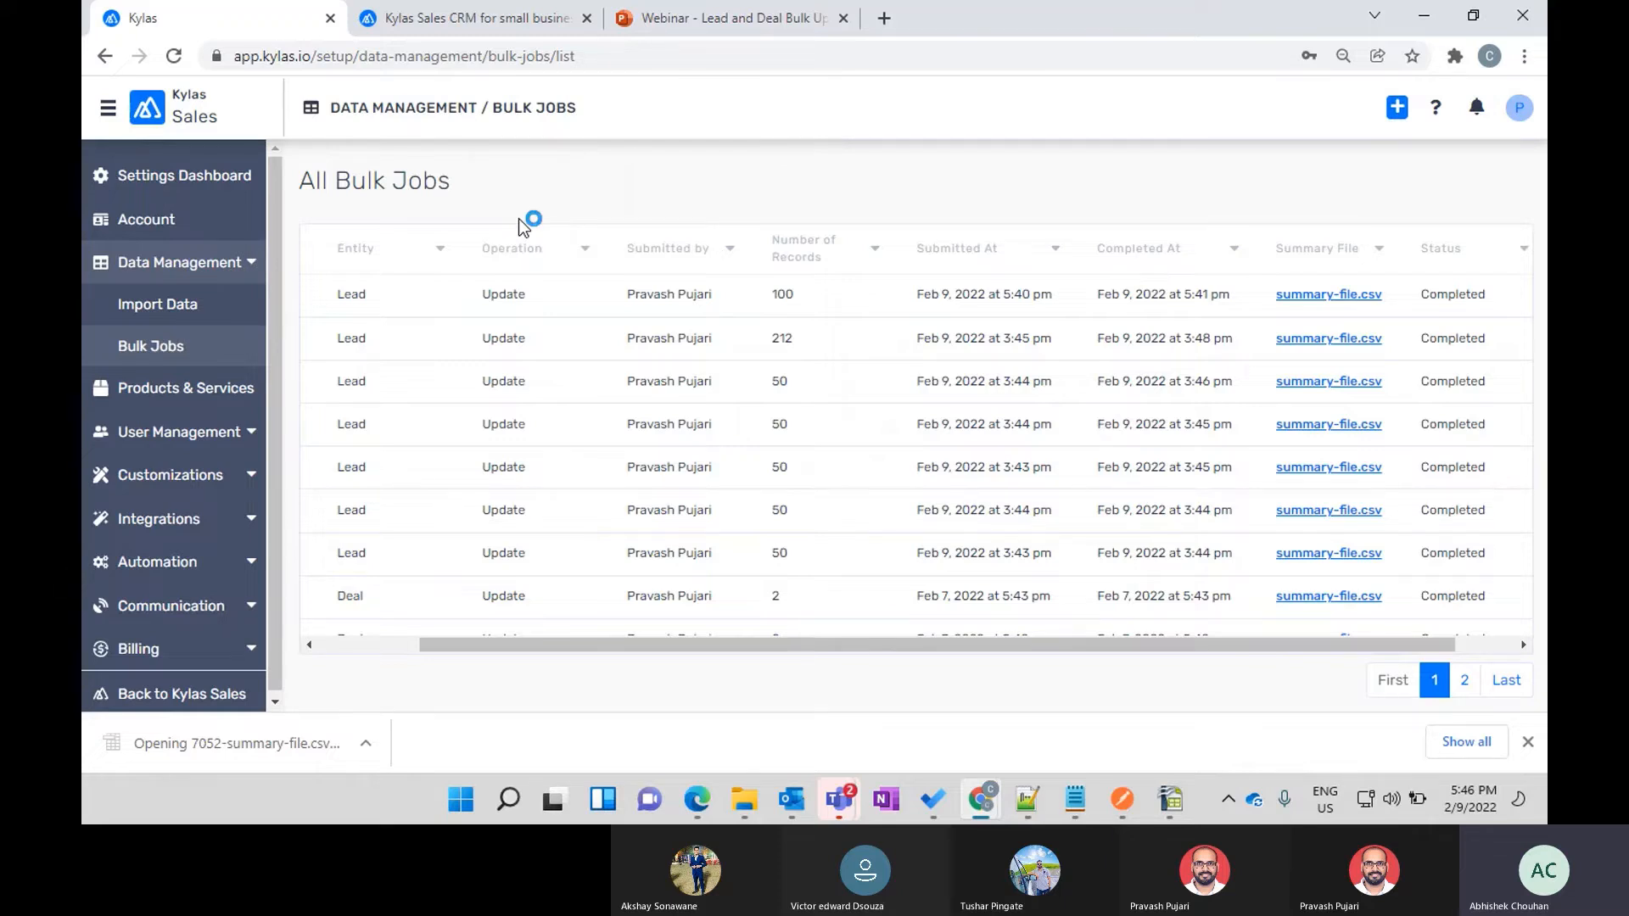
# Close the 5721 error file spreadsheet, discarding its changes
pyautogui.moveTo(1171, 799)
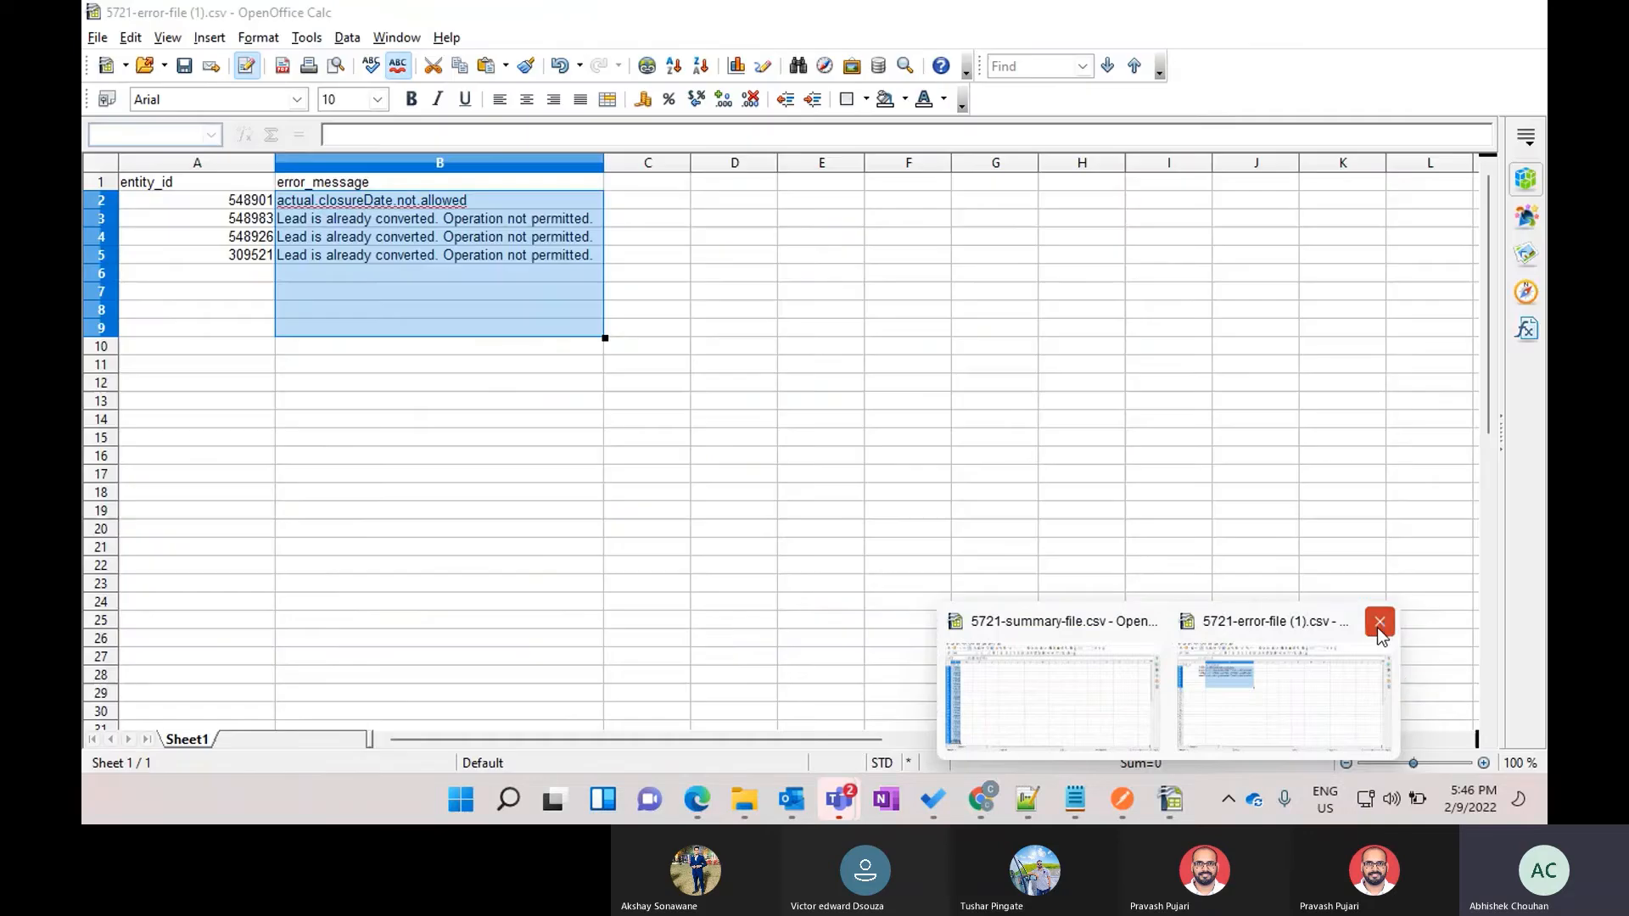
pyautogui.click(1379, 621)
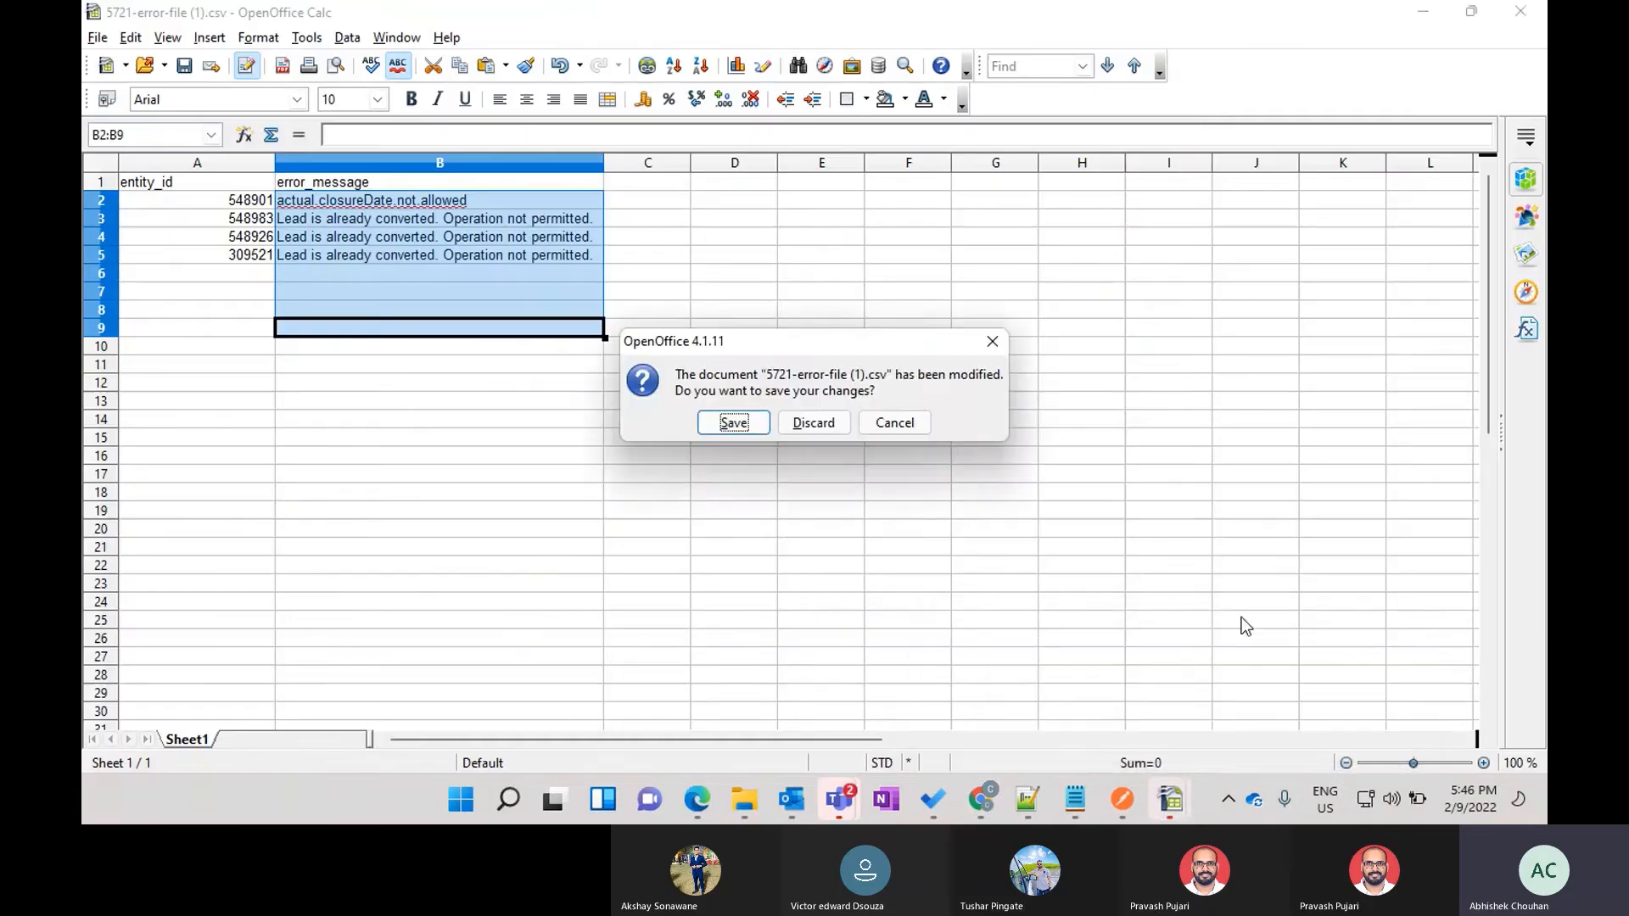
pyautogui.click(818, 424)
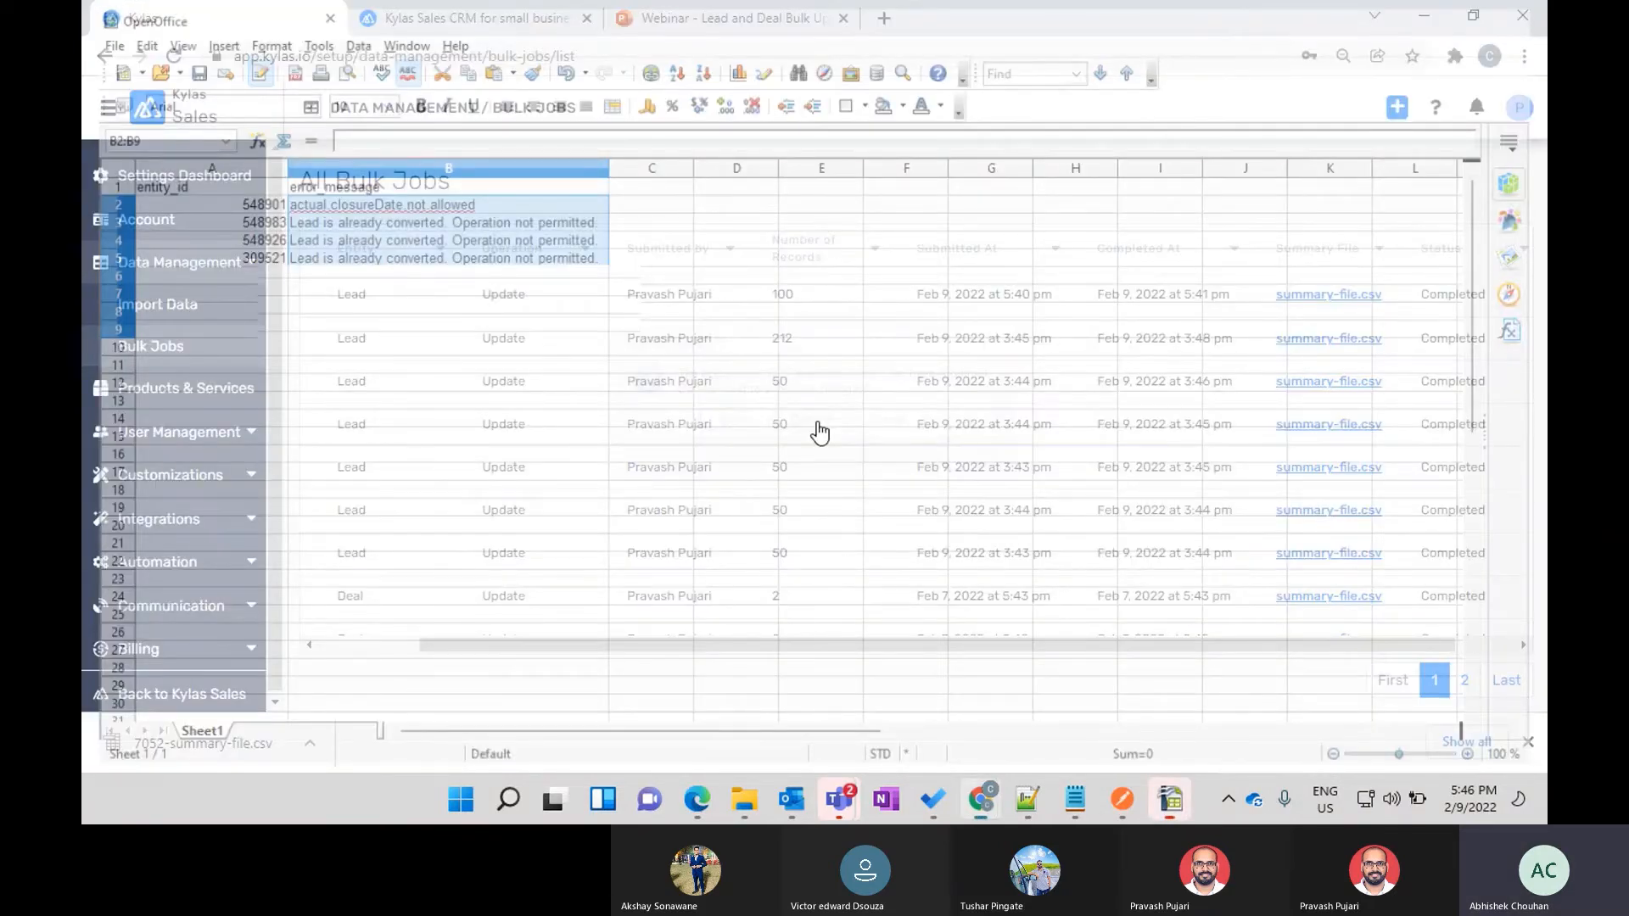
# Switch to the 7052 summary file spreadsheet and select entity ID 940363
pyautogui.click(1170, 799)
pyautogui.click(1101, 111)
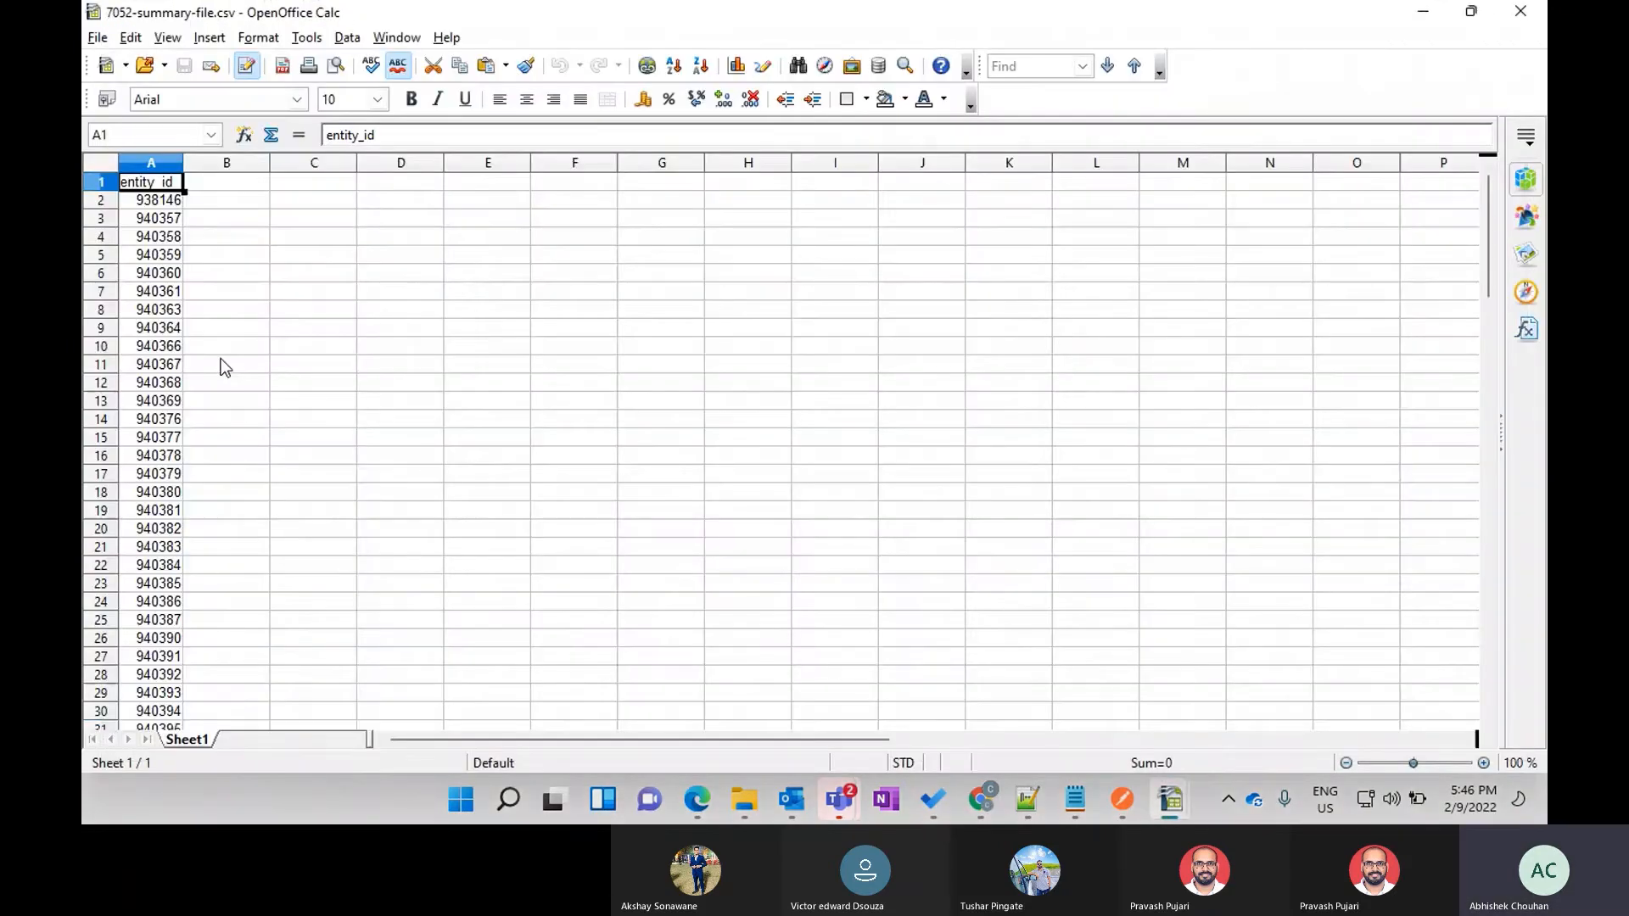
pyautogui.click(150, 315)
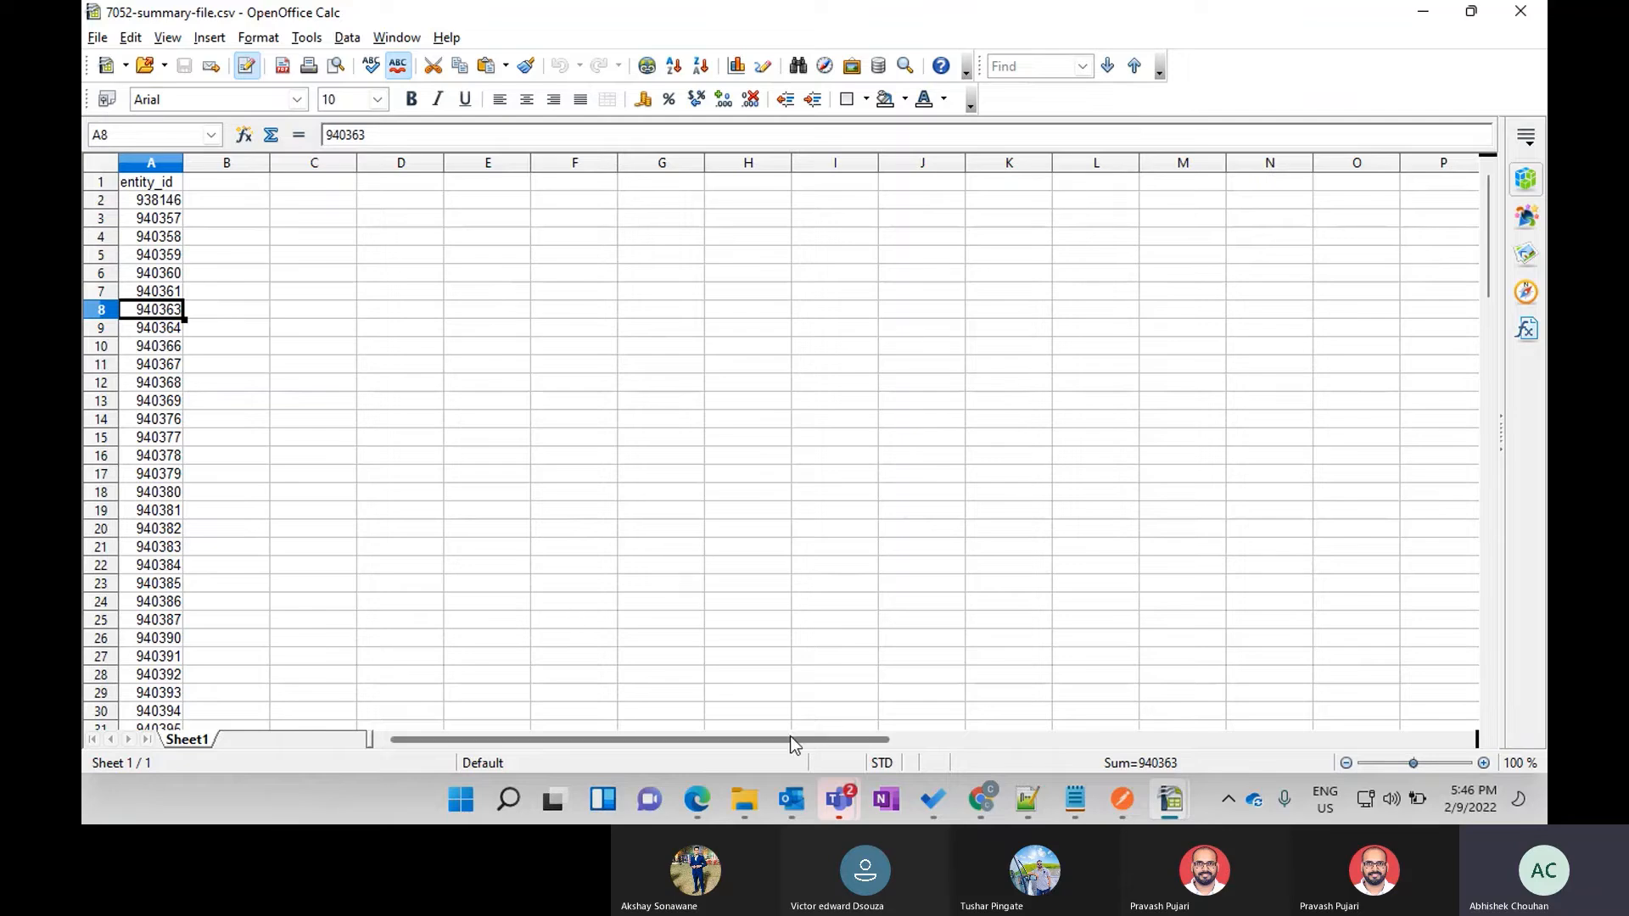
# Switch back to Kylas and open the Leads list
pyautogui.click(981, 799)
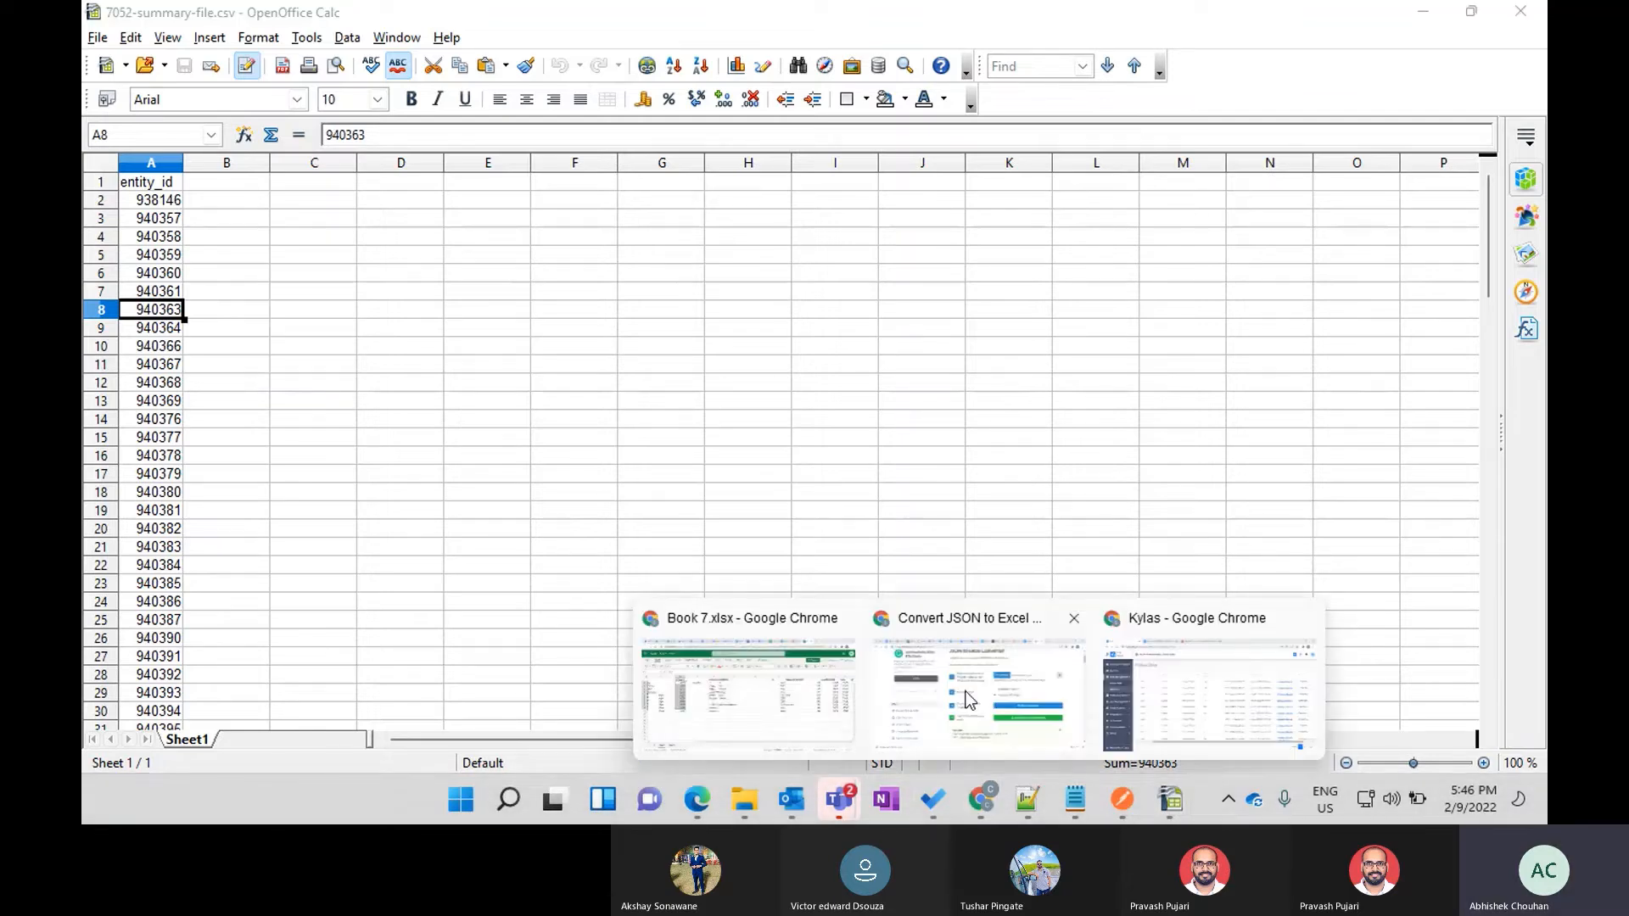
pyautogui.moveTo(932, 678)
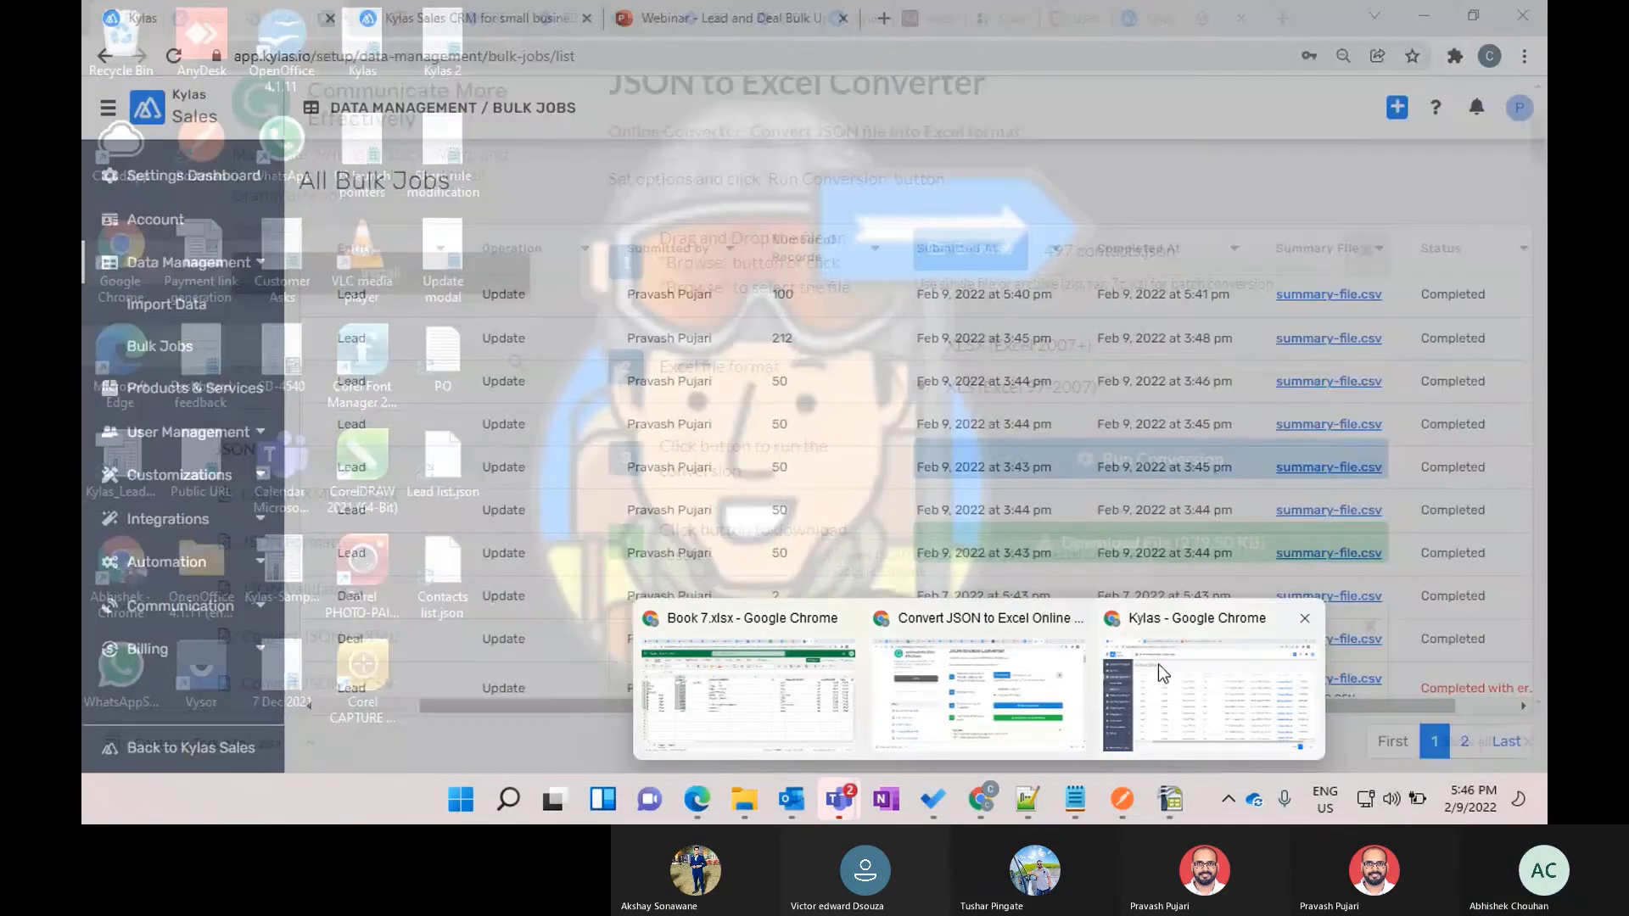
pyautogui.click(1158, 664)
pyautogui.click(193, 751)
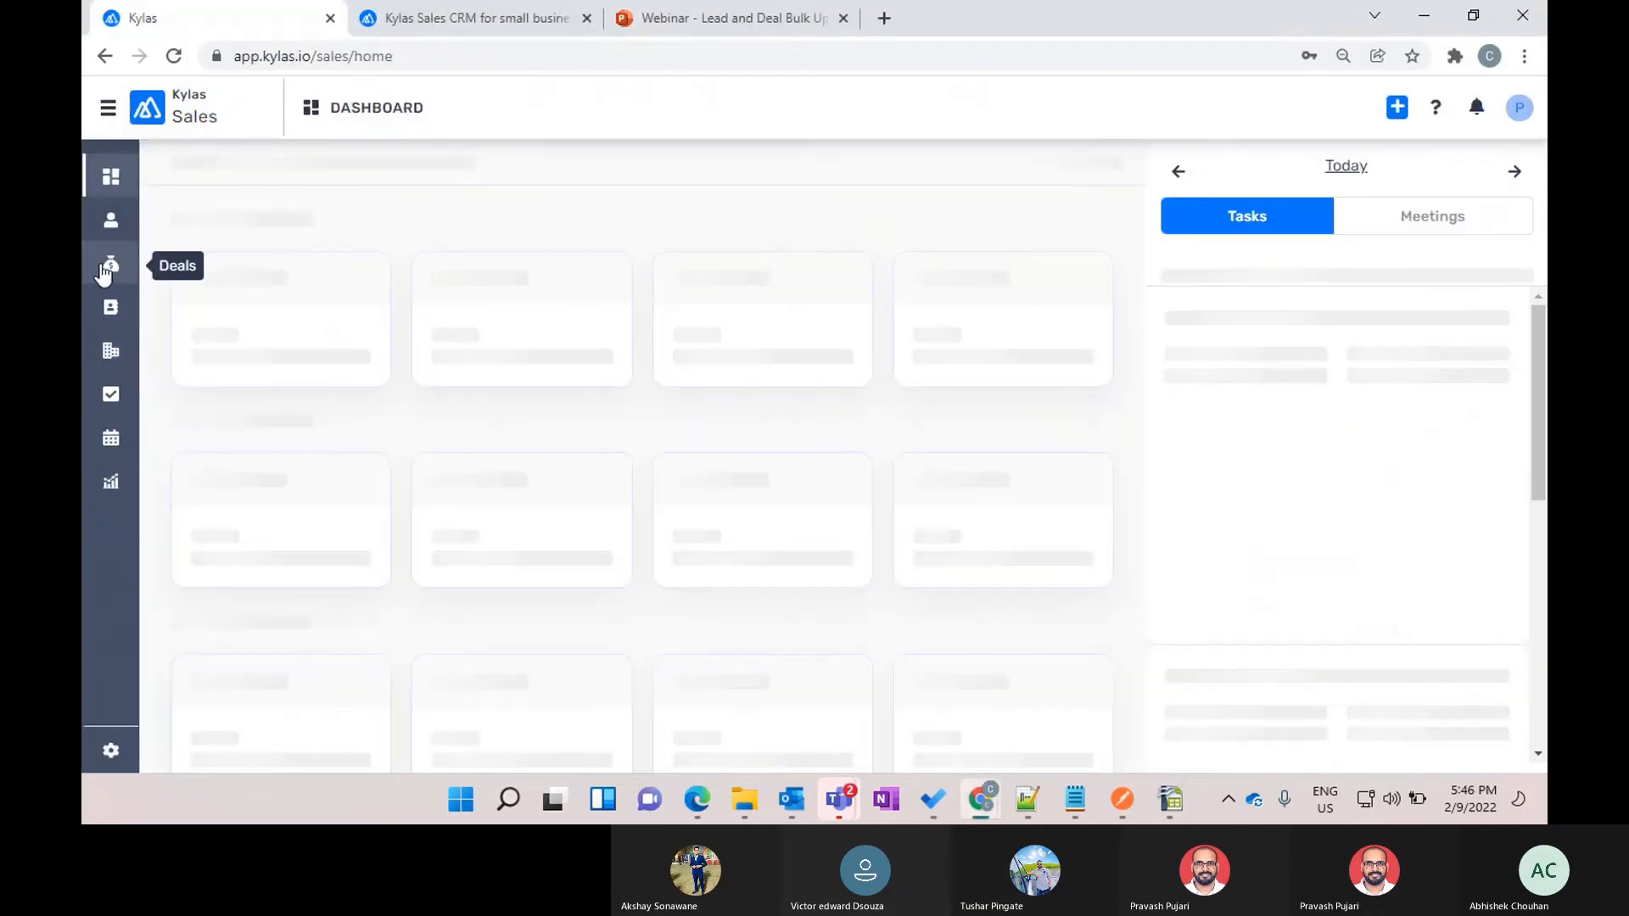
pyautogui.click(111, 227)
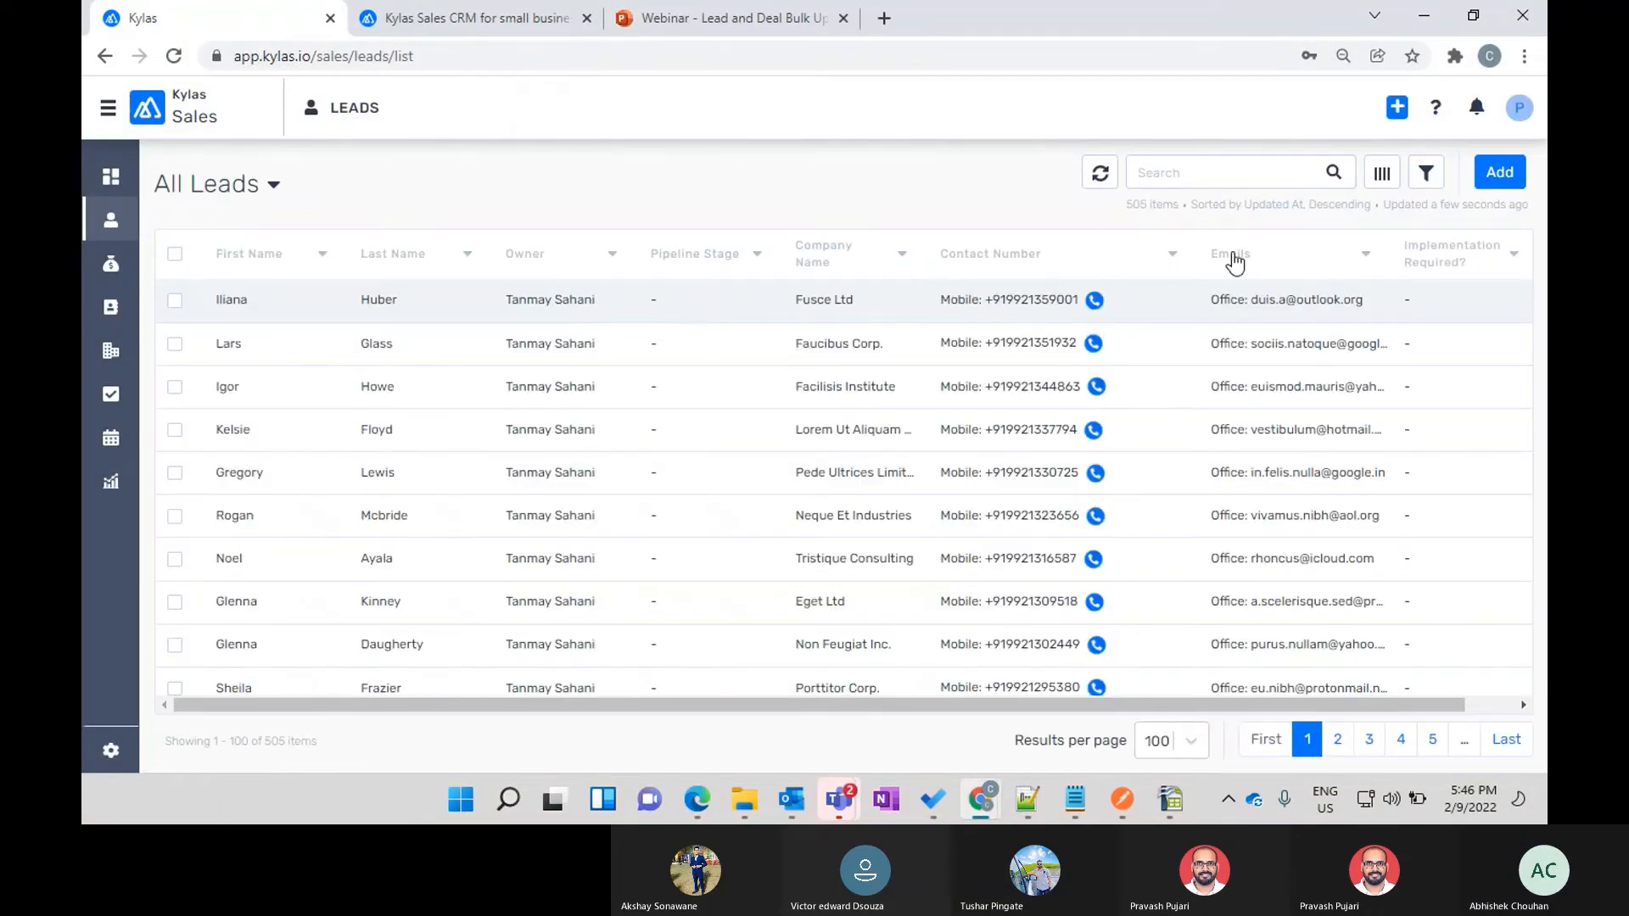
# Search the leads for 940363, then clear the search box
pyautogui.click(1266, 169)
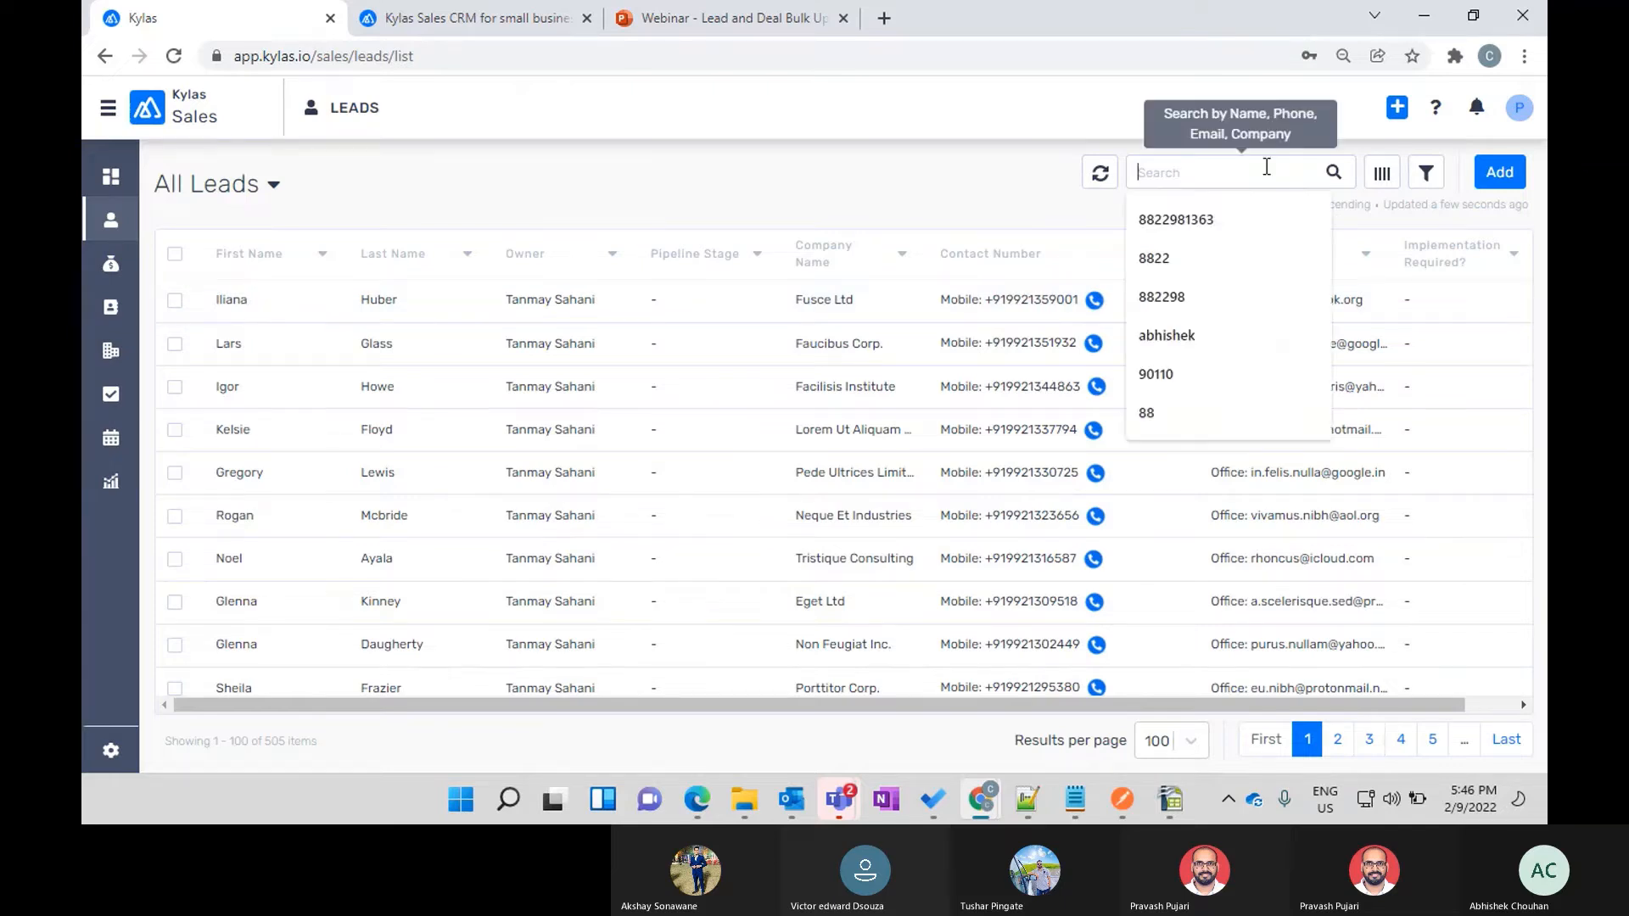
pyautogui.write('940363')
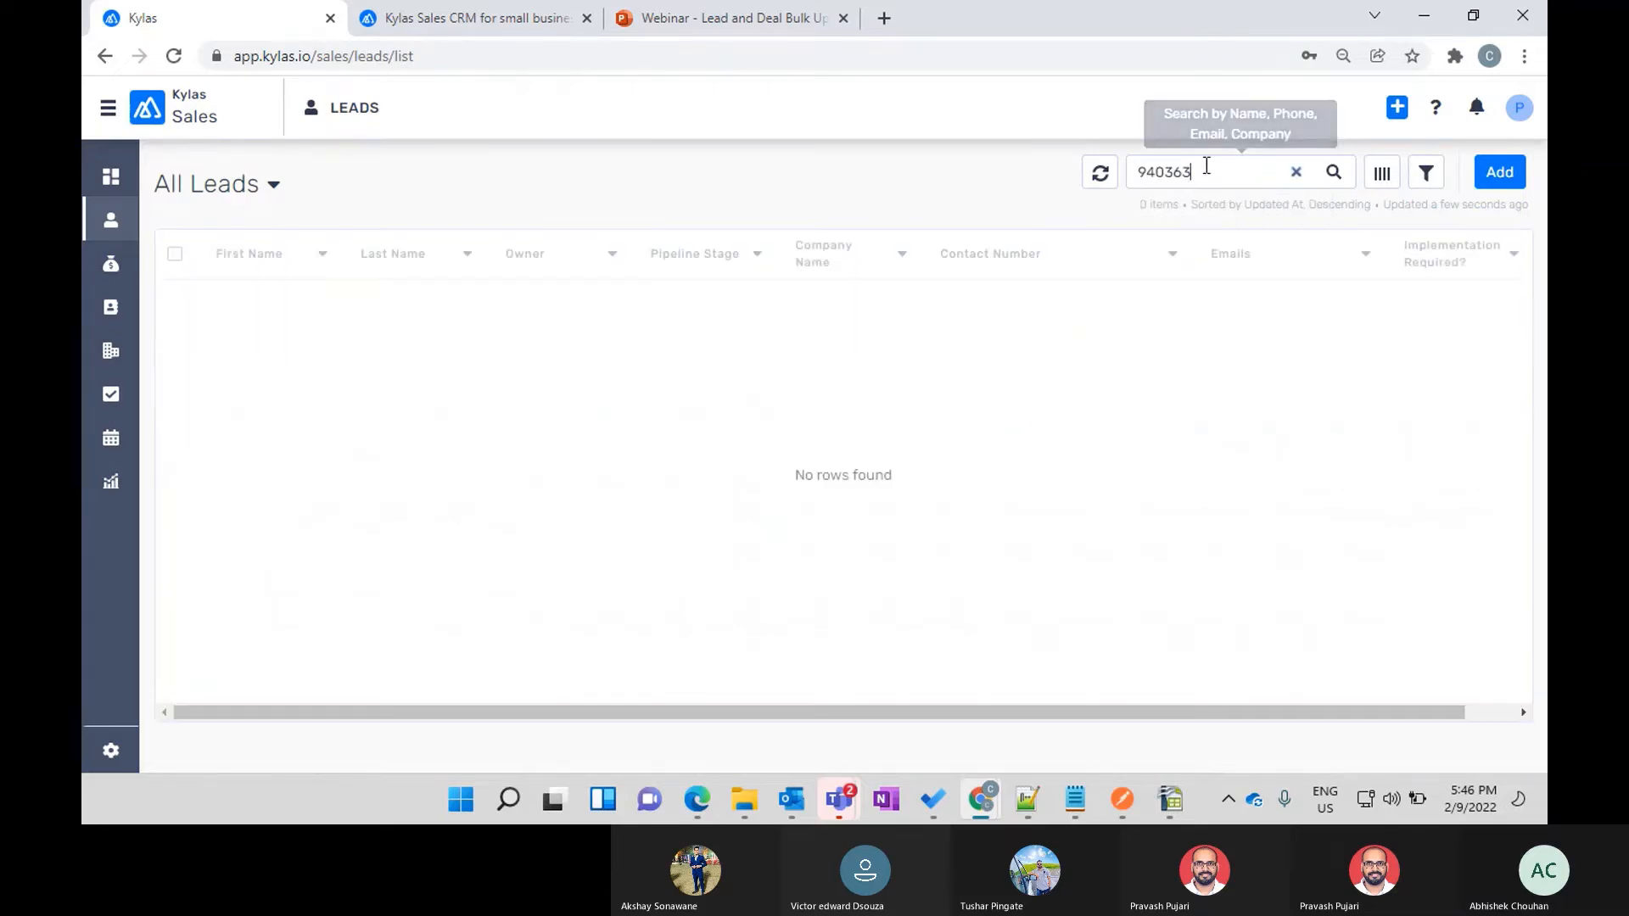
pyautogui.hotkey('ctrl', 'a')
pyautogui.hotkey('ctrl', 'c')
pyautogui.press('BackSpace')
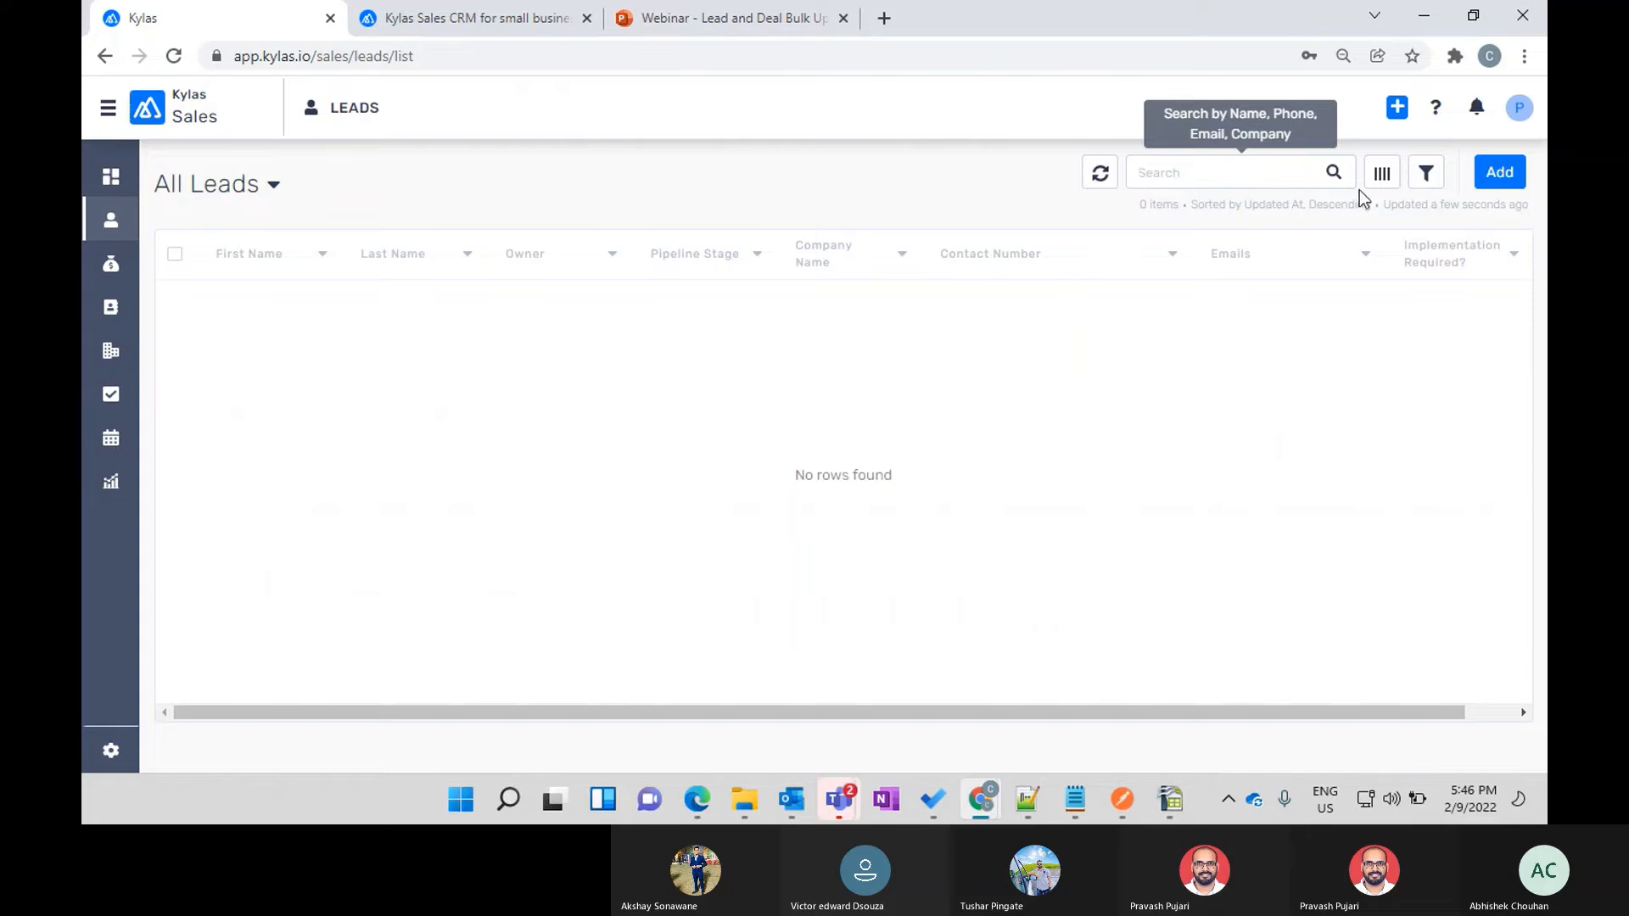
# Filter the leads by ID equals 940363 and apply the filter
pyautogui.click(1441, 179)
pyautogui.click(1371, 285)
pyautogui.write('i')
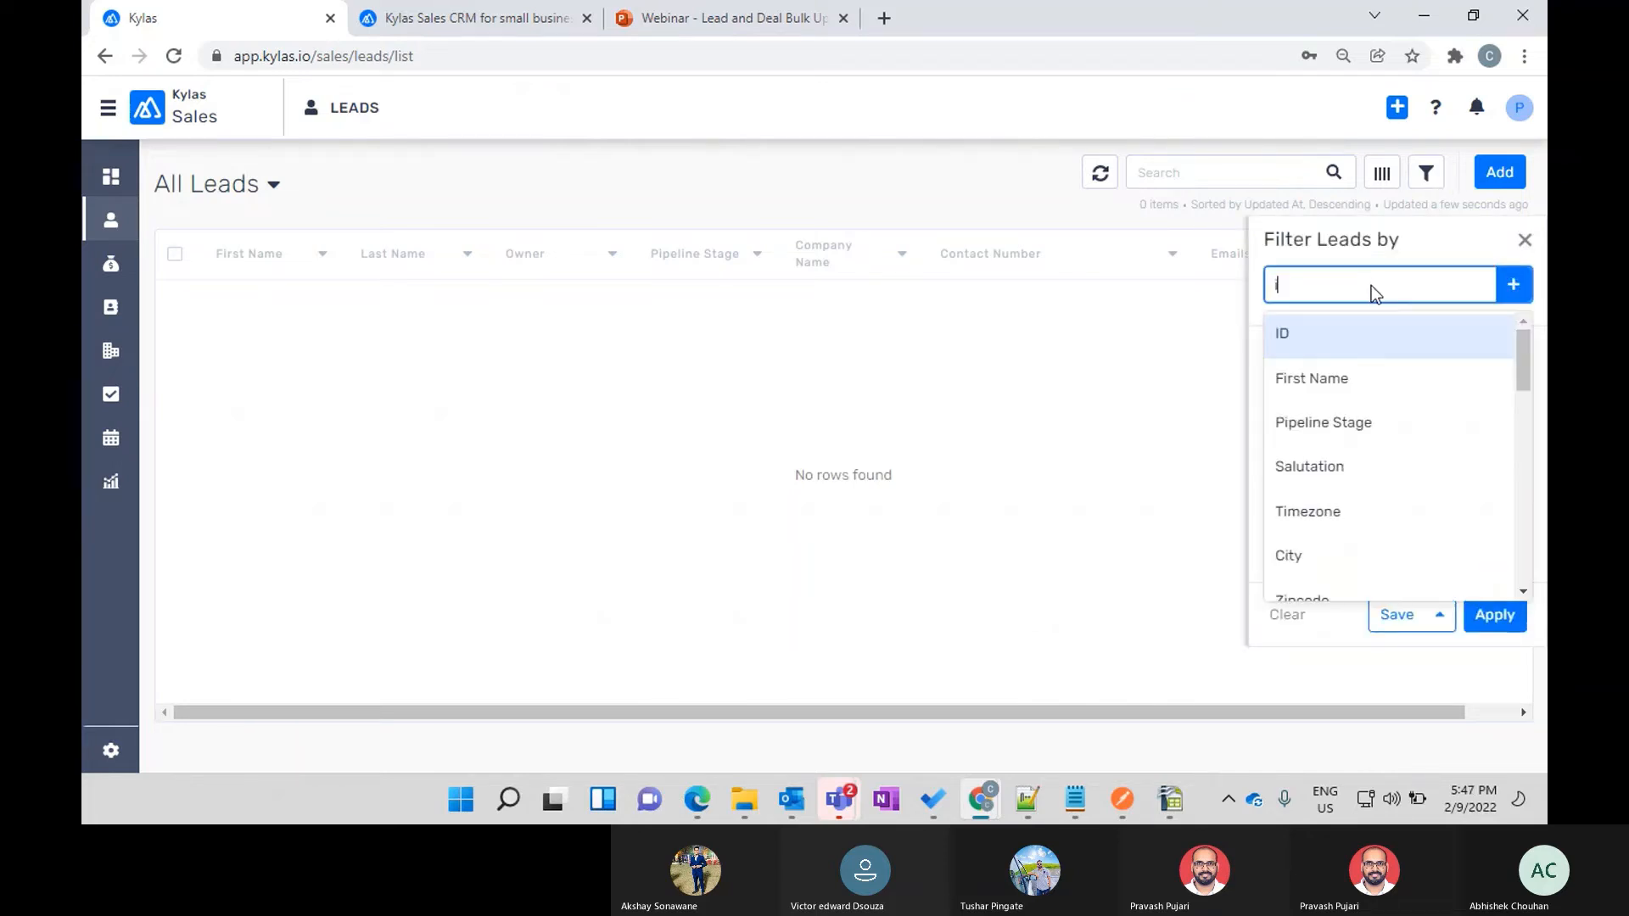
pyautogui.click(1310, 330)
pyautogui.click(1321, 451)
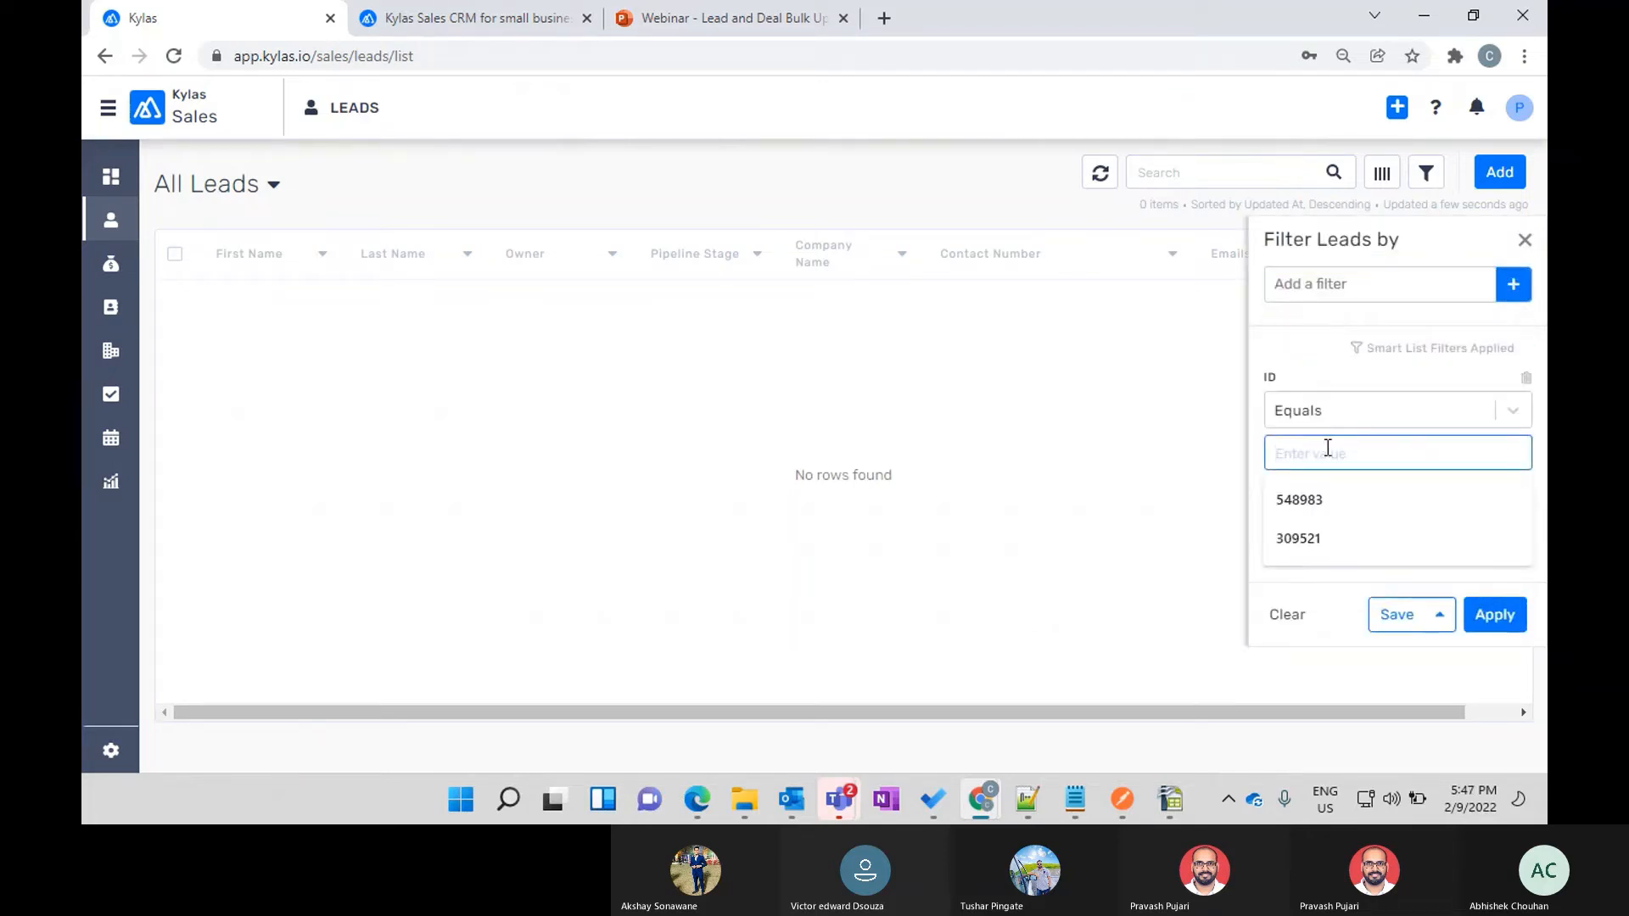
pyautogui.hotkey('ctrl', 'v')
pyautogui.click(1497, 616)
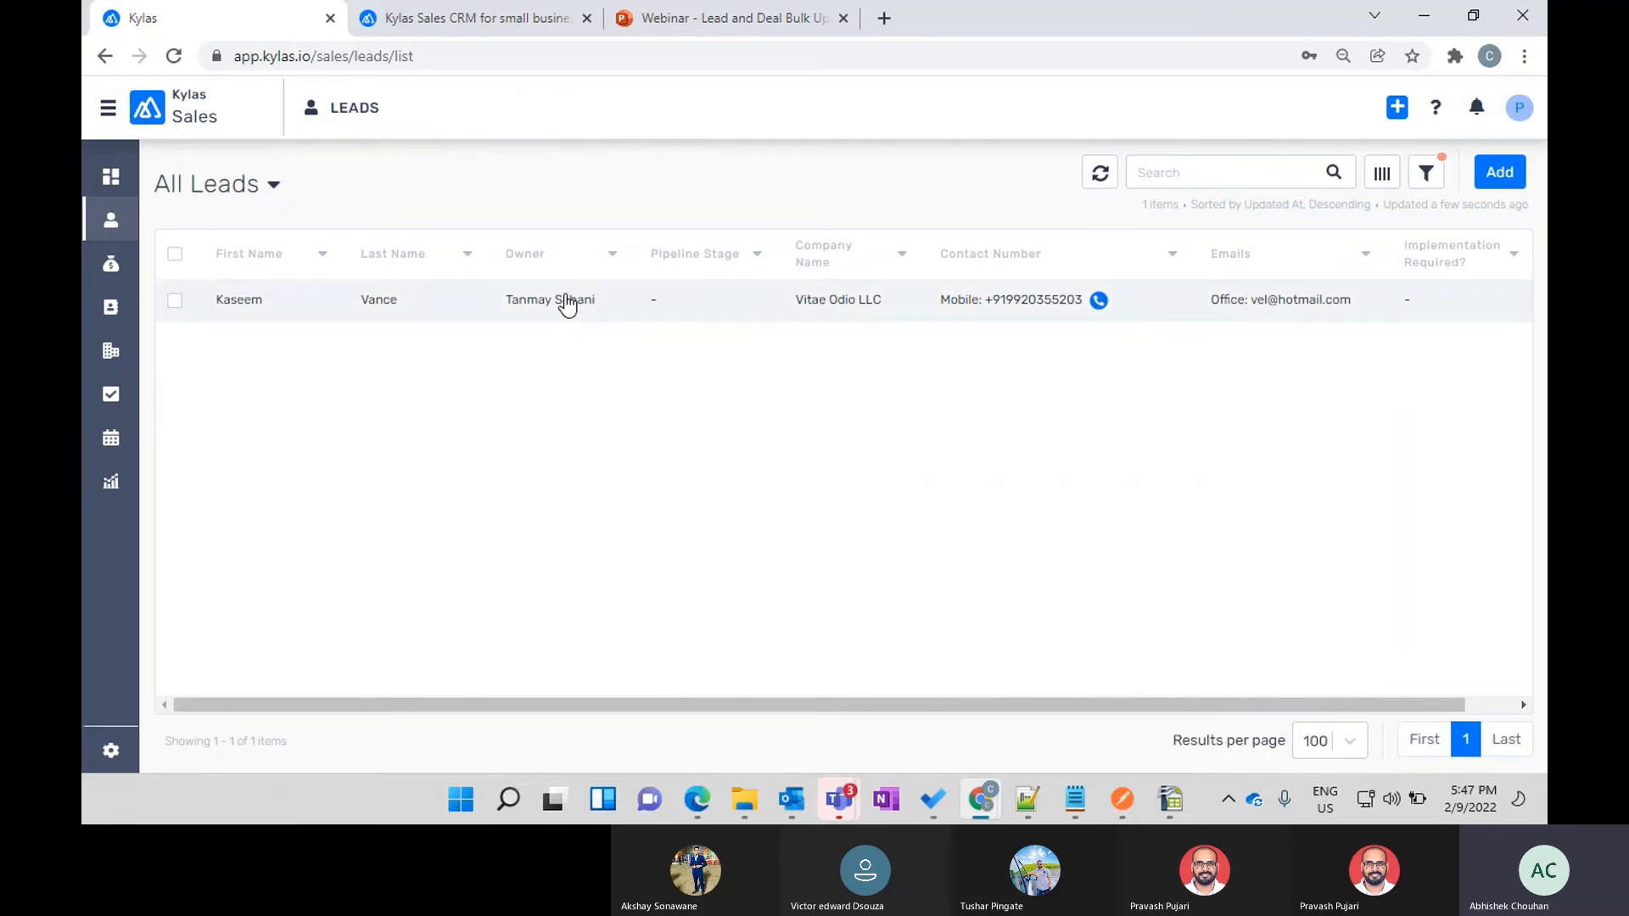
# Open the My Account profile panel and close it
pyautogui.click(1521, 110)
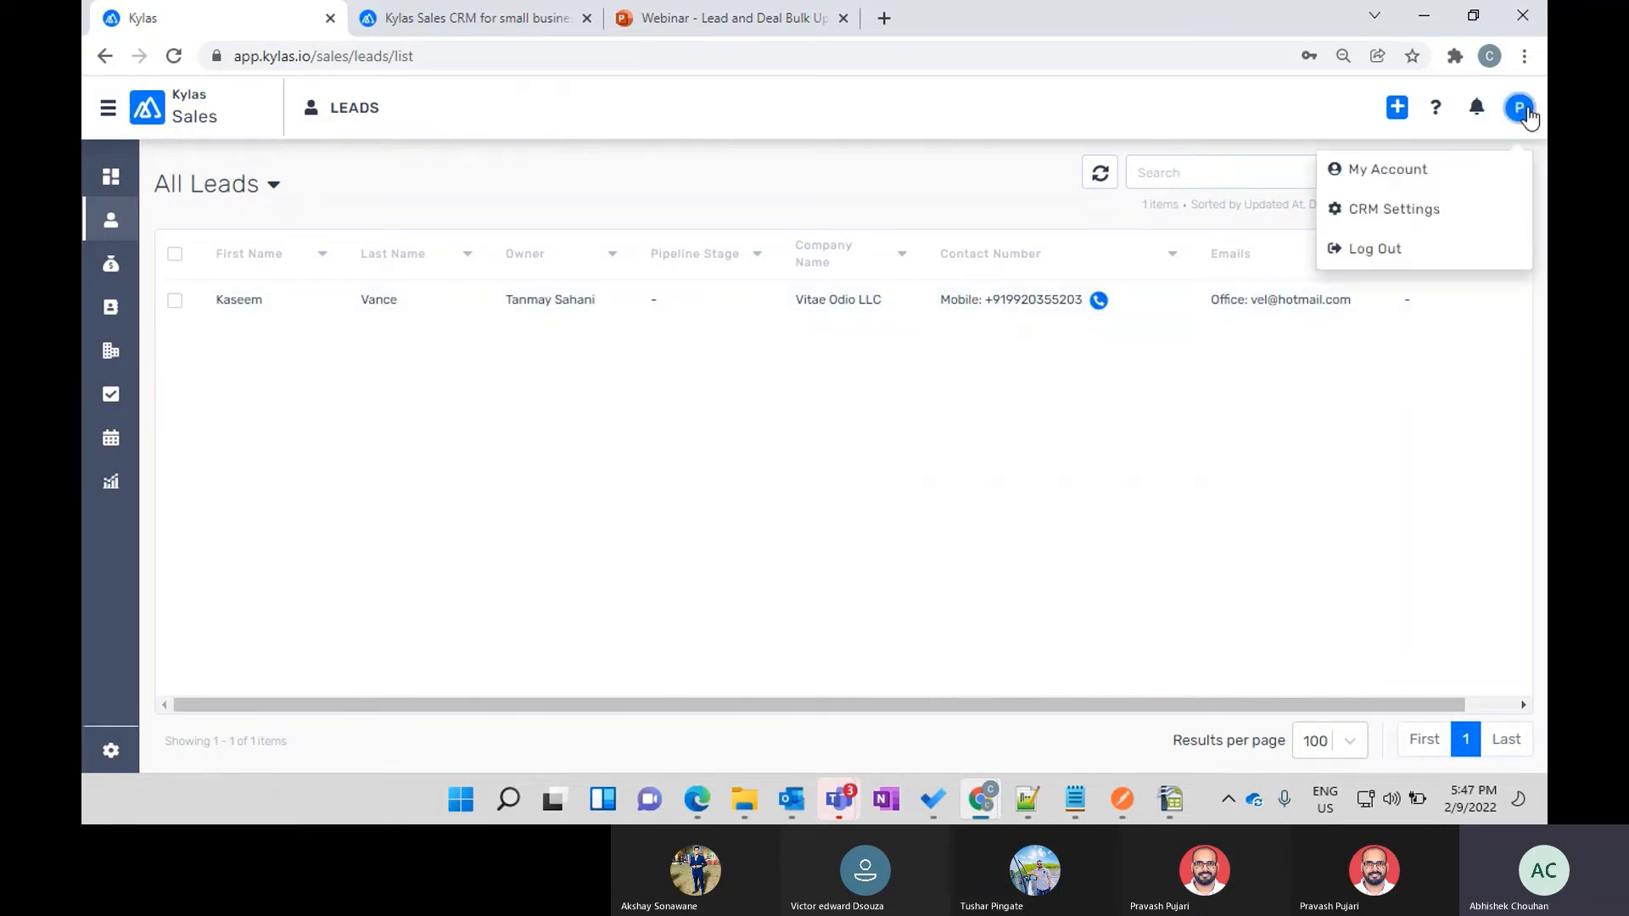
pyautogui.click(1389, 171)
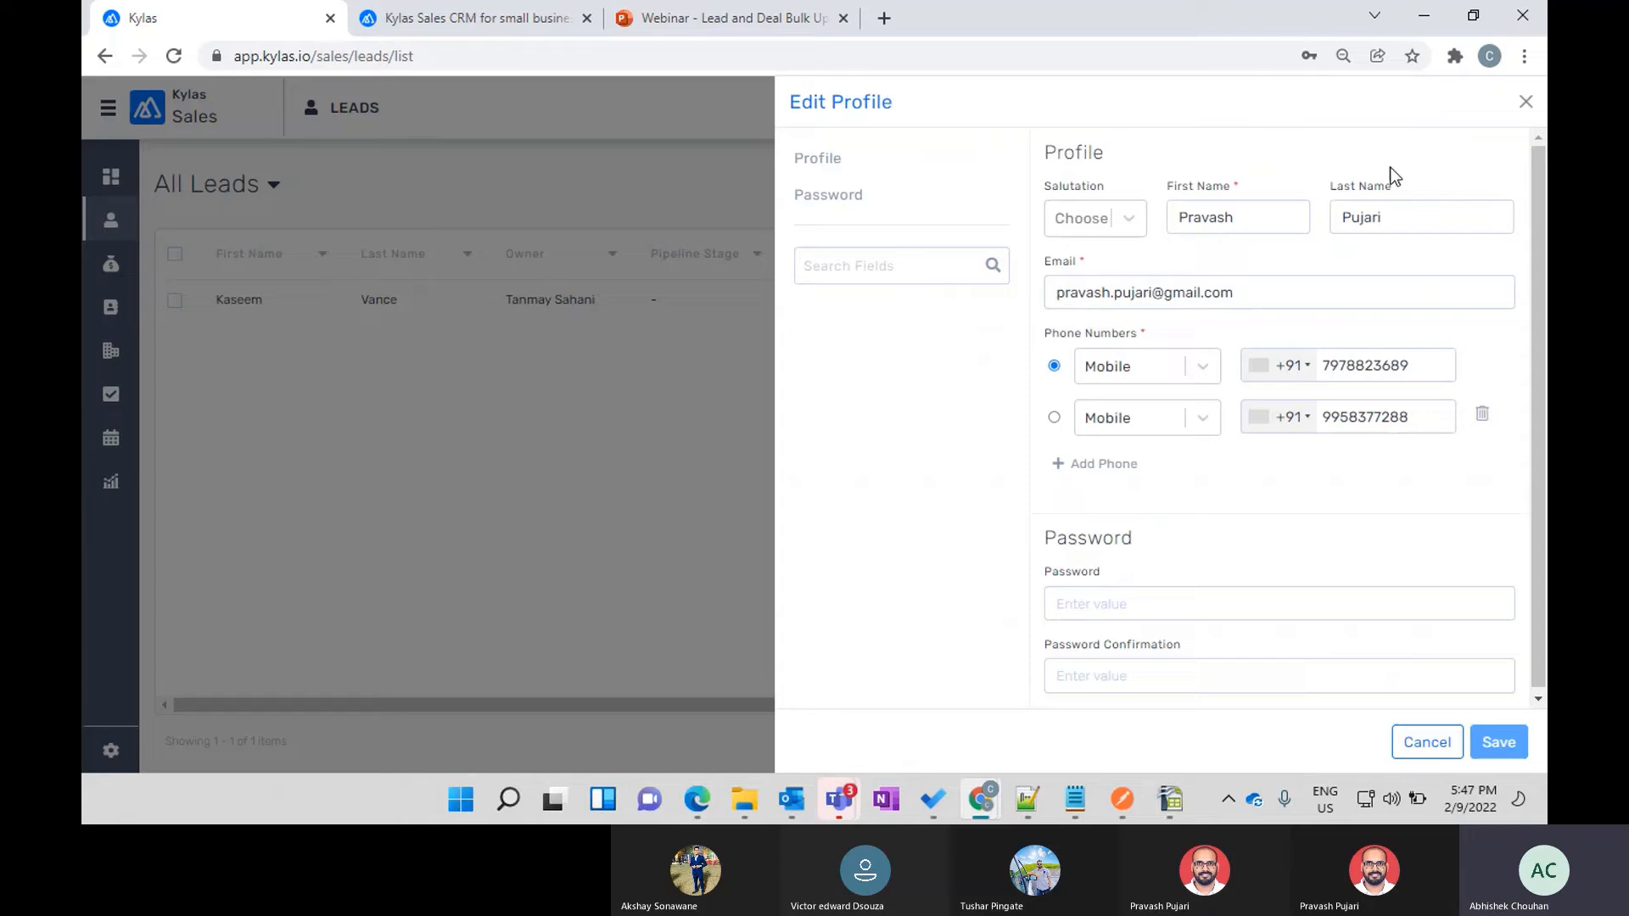
pyautogui.click(1524, 101)
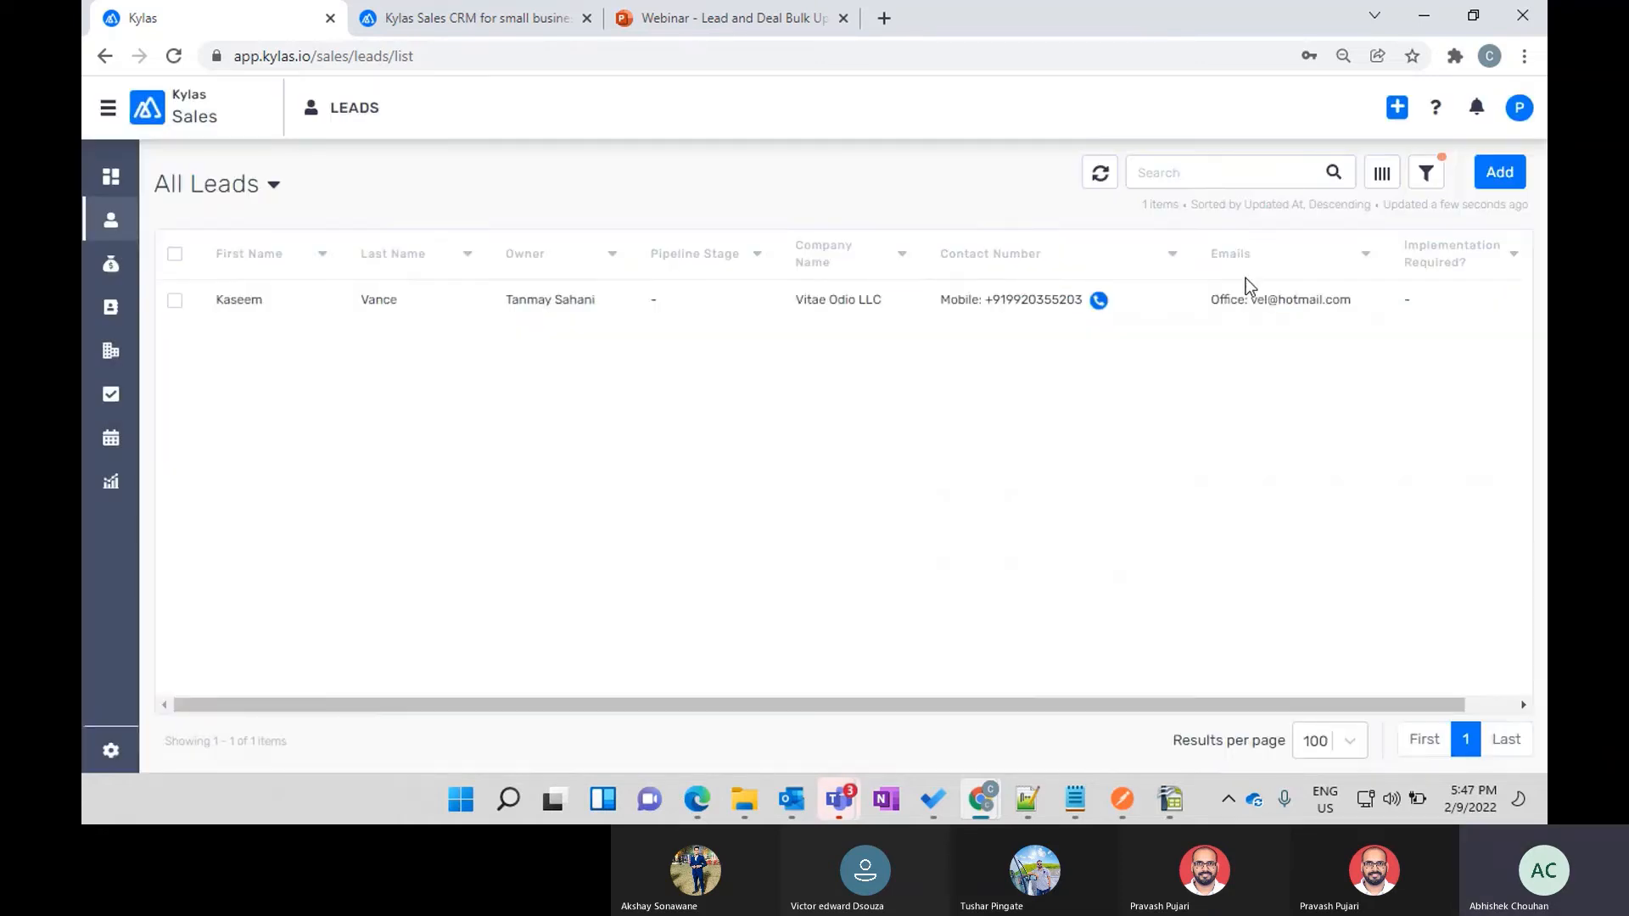
# Clear all applied lead filters and confirm
pyautogui.click(1415, 177)
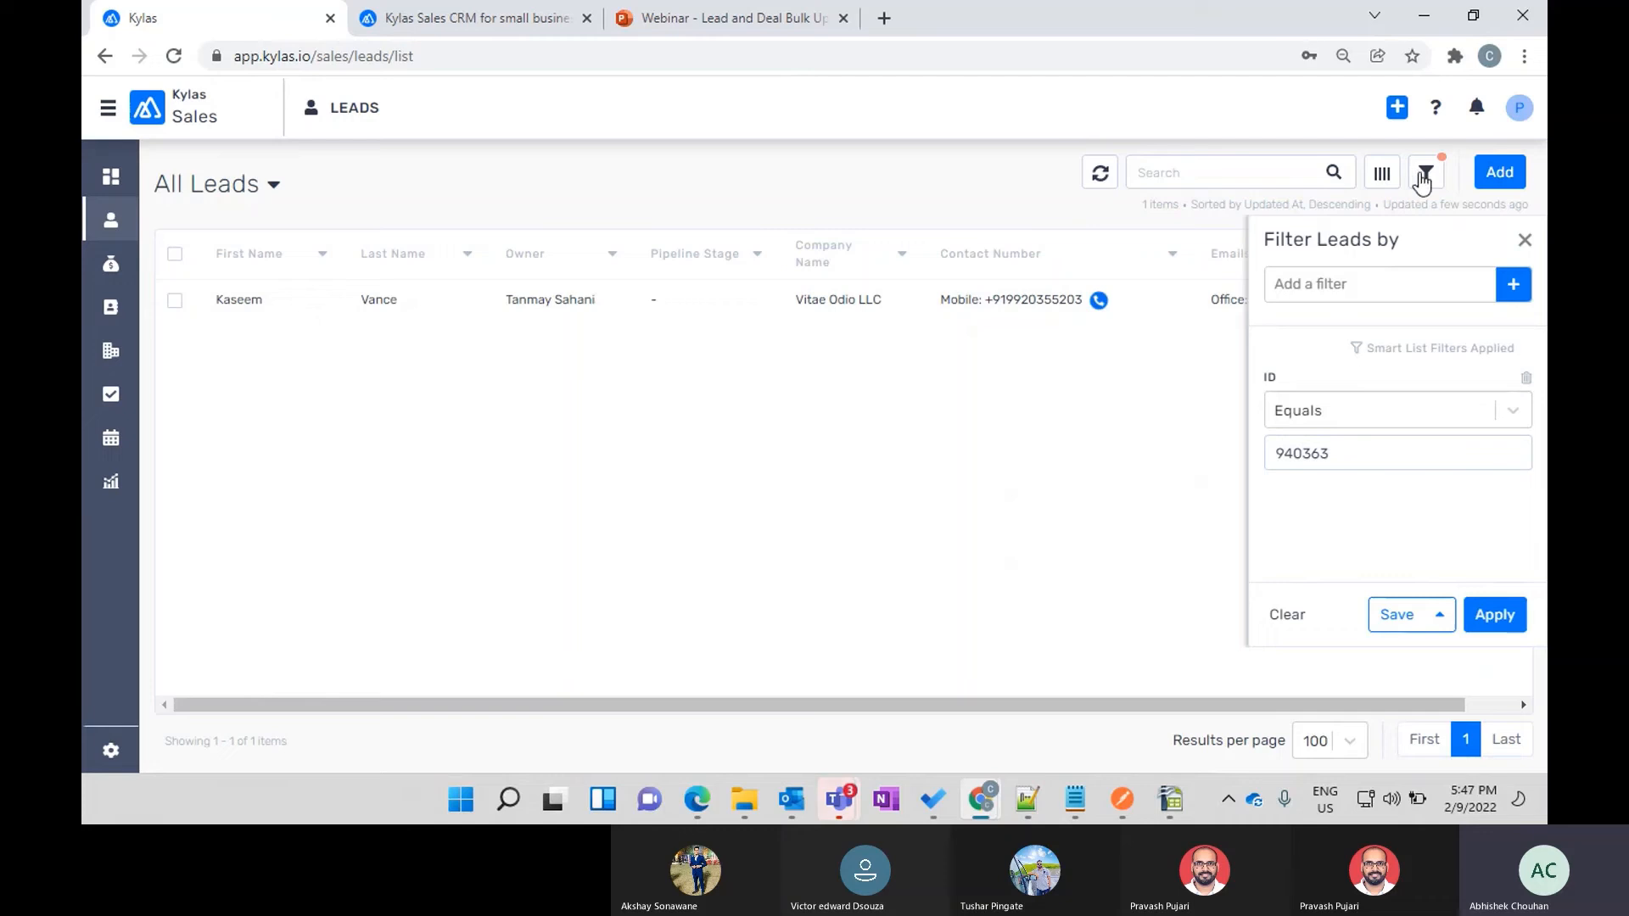
pyautogui.click(1286, 614)
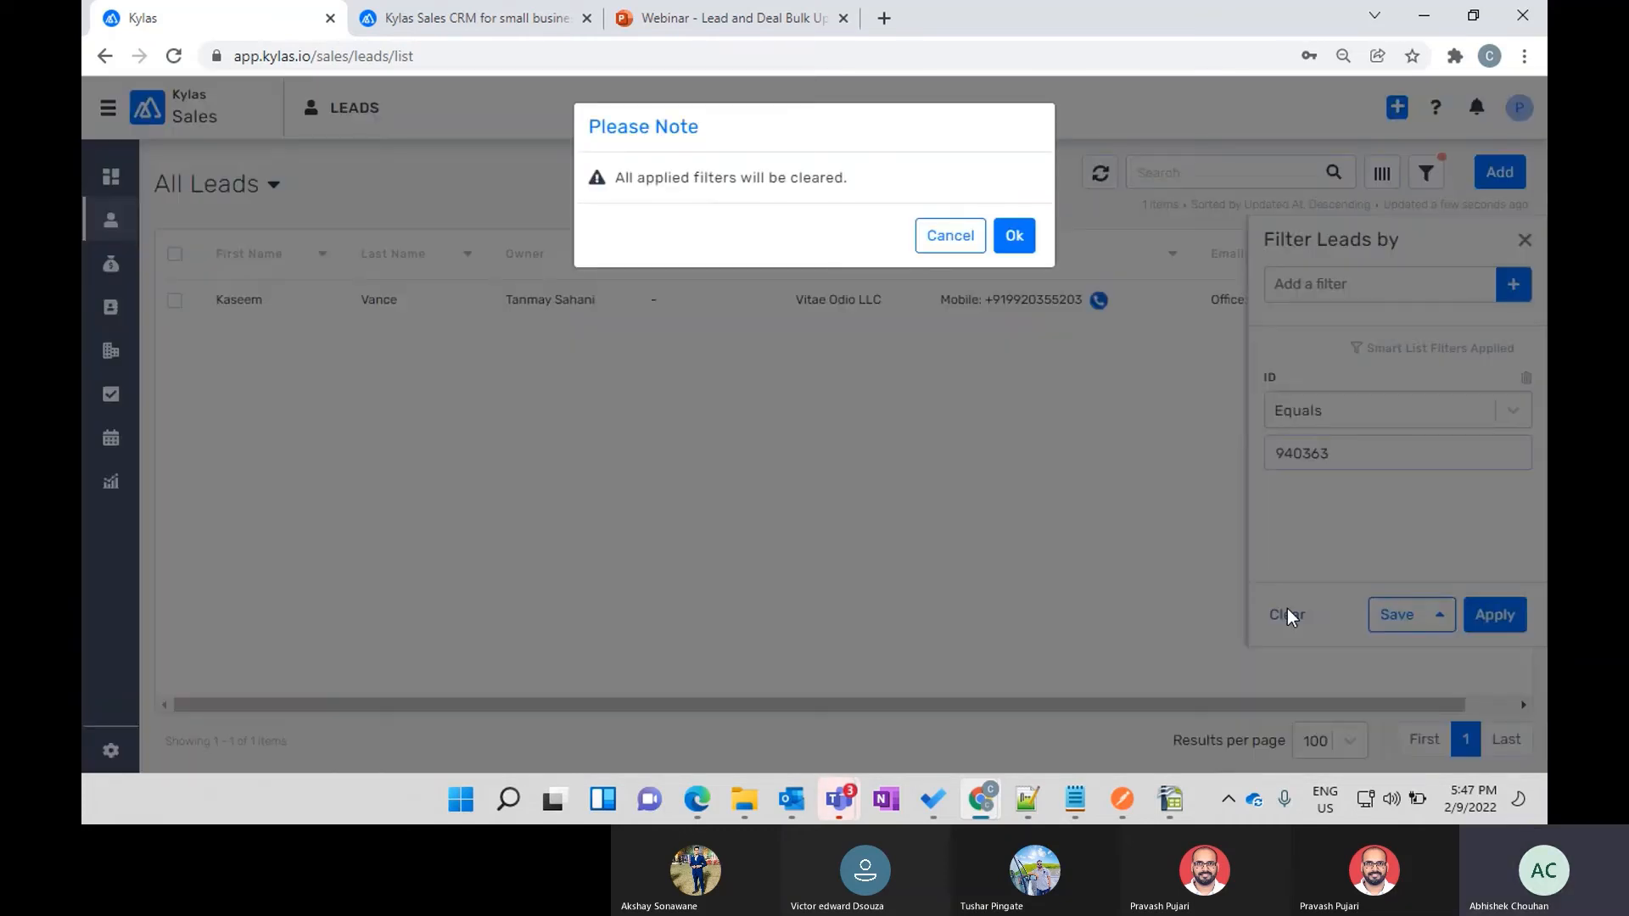
pyautogui.click(1015, 237)
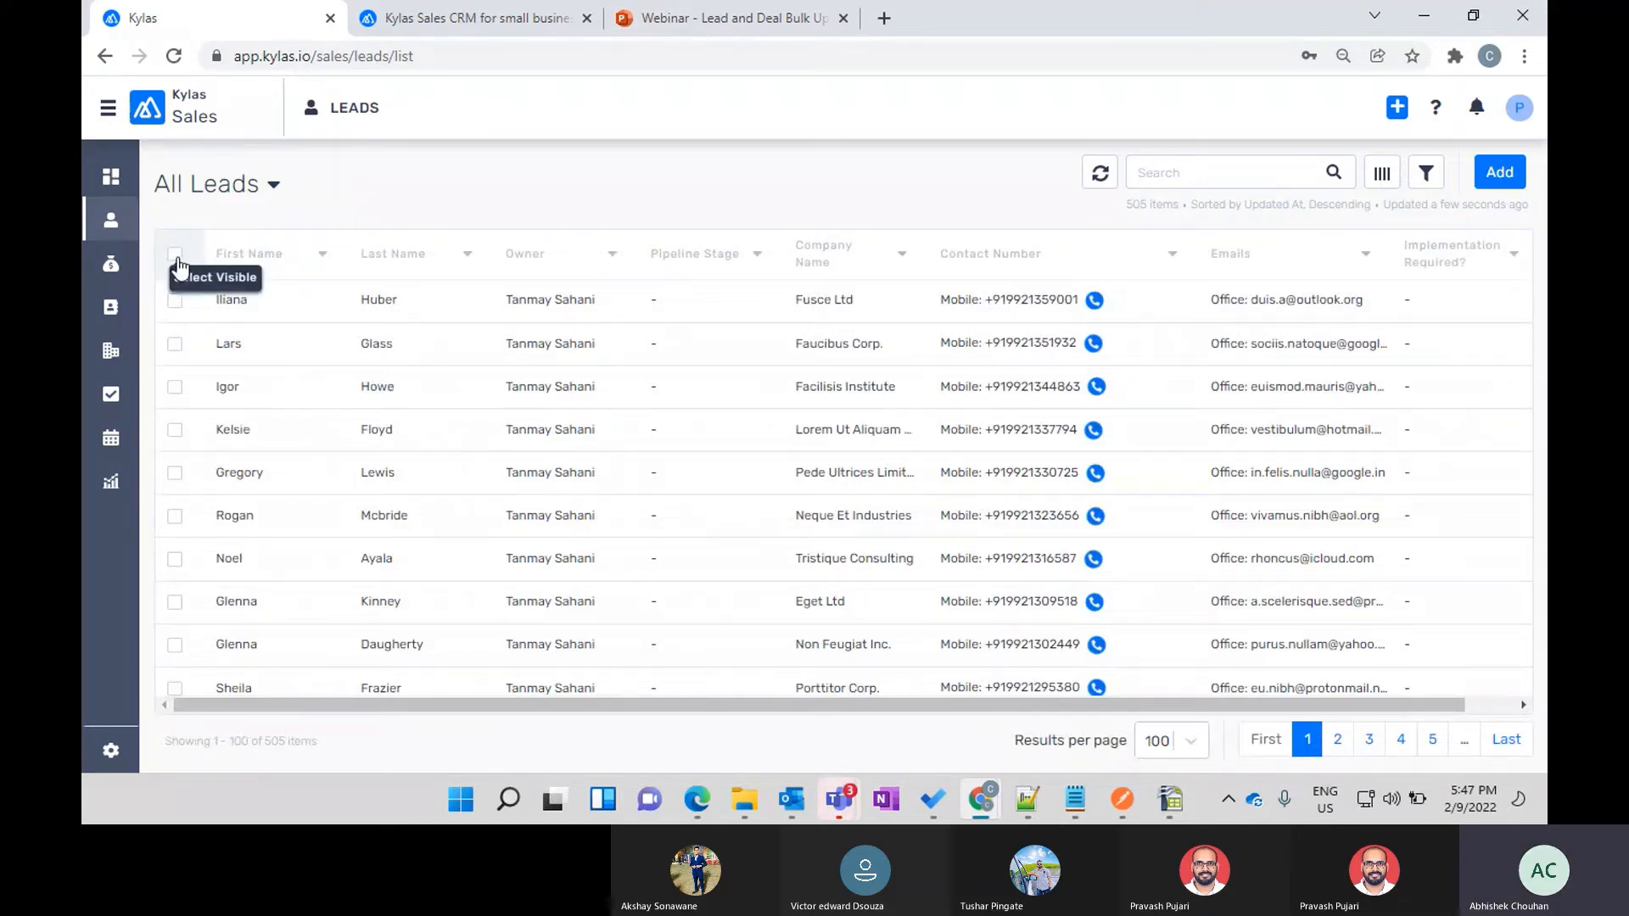
# Select all visible leads on the first page, then move to page 2 and back
pyautogui.click(174, 255)
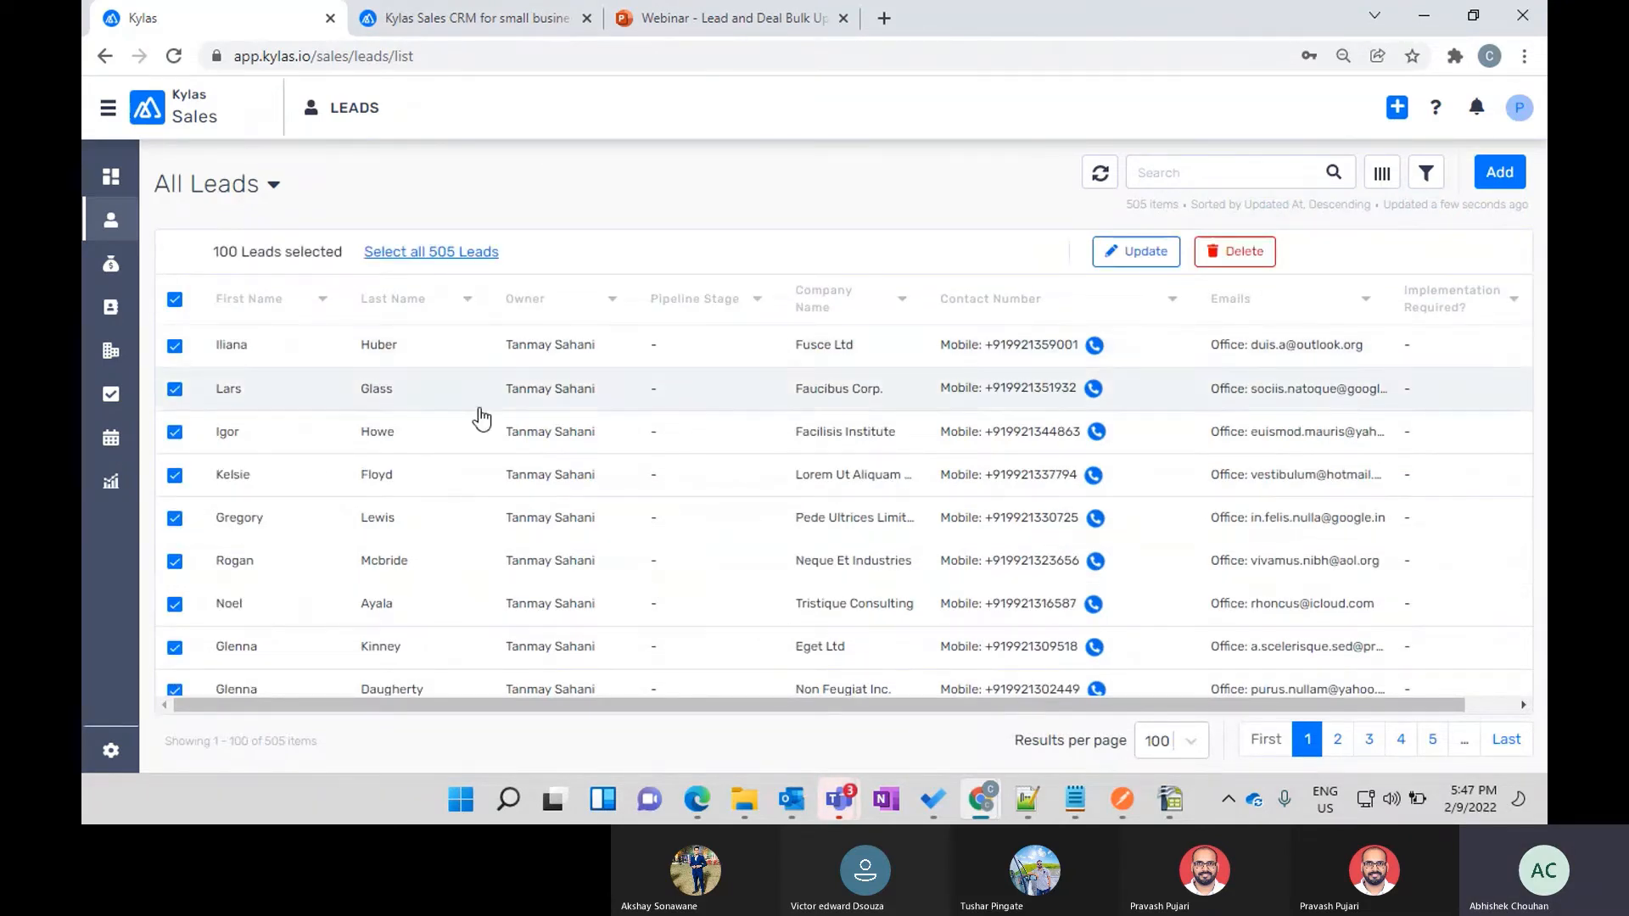
pyautogui.scroll(-9, 476, 418)
pyautogui.scroll(-10, 483, 422)
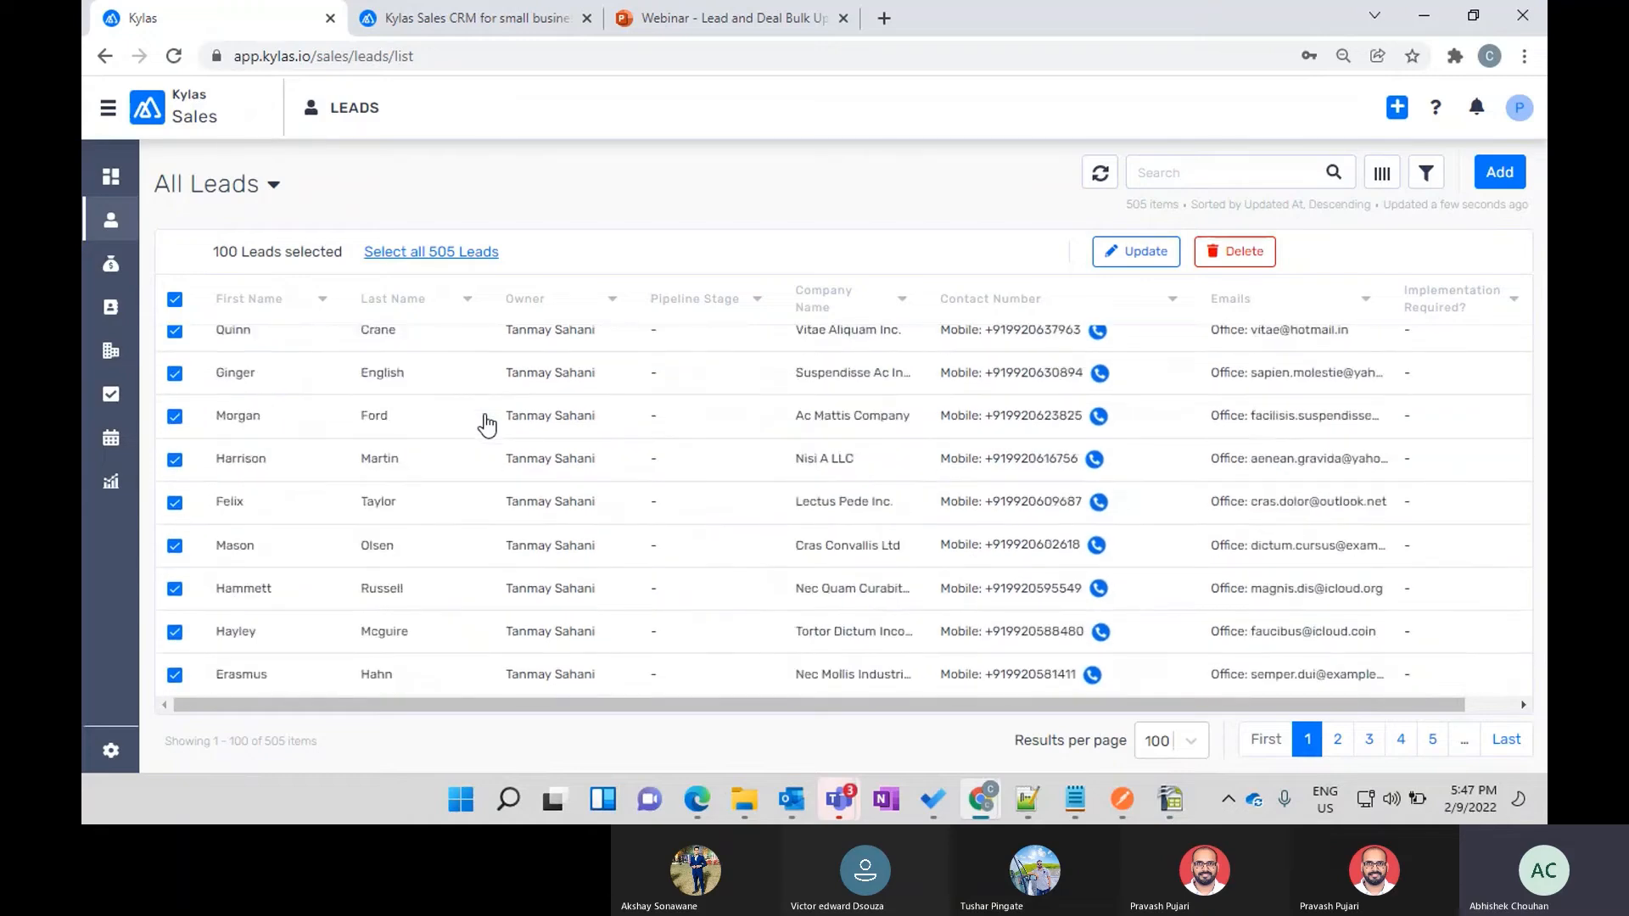
pyautogui.click(1337, 743)
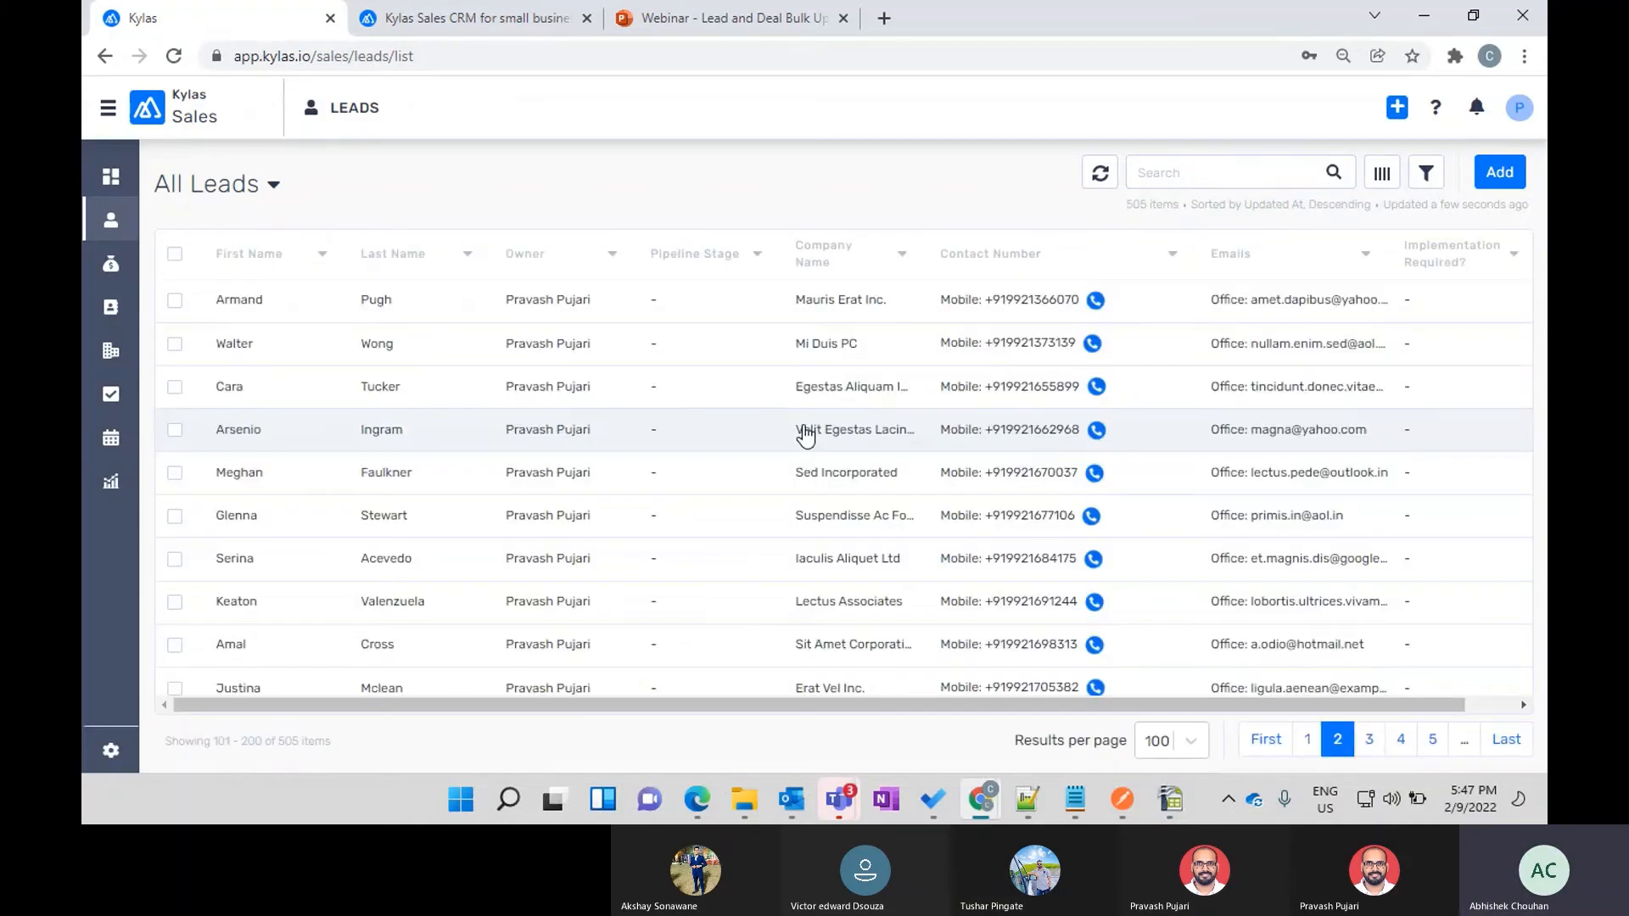
pyautogui.click(1310, 742)
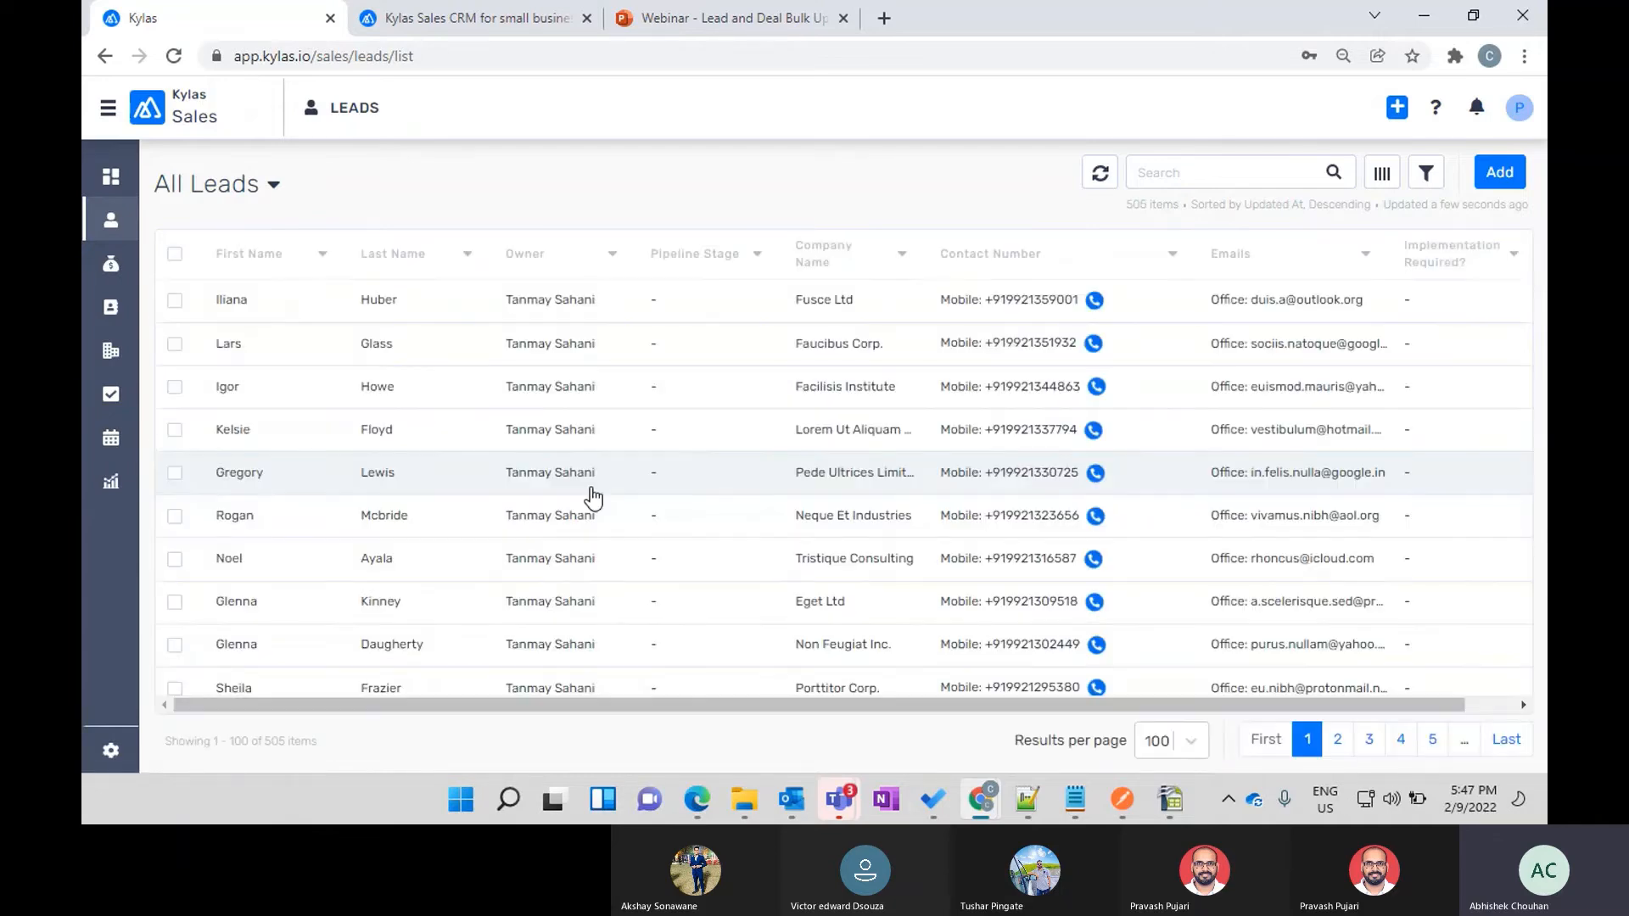
# Select the visible leads and extend the selection to all 505 leads
pyautogui.click(174, 254)
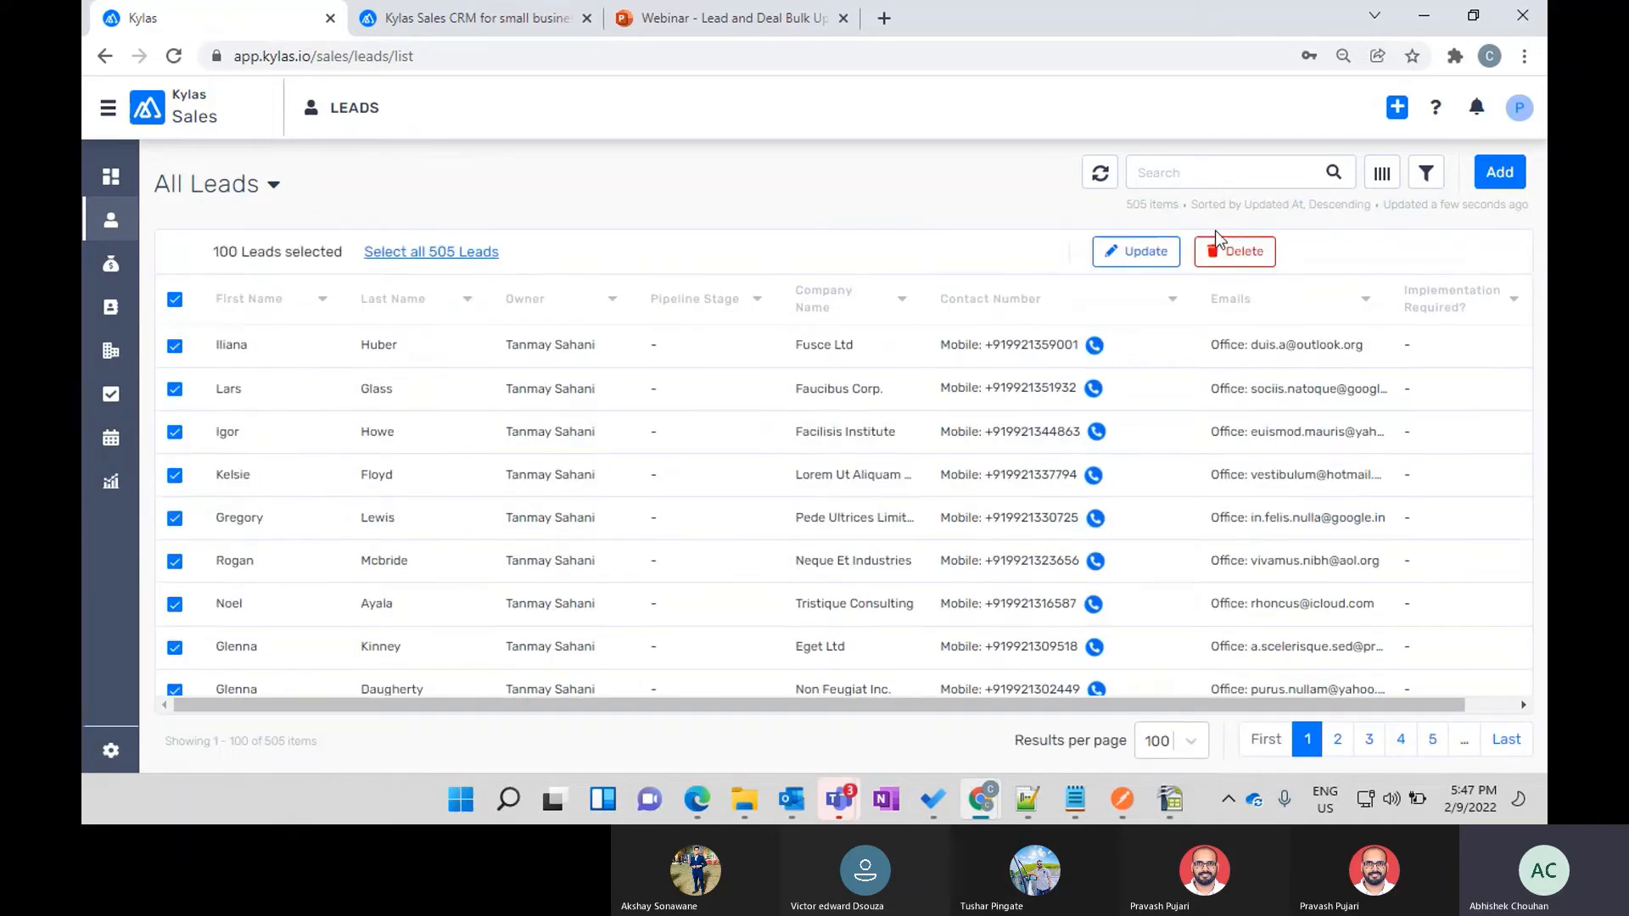
pyautogui.doubleClick(1135, 211)
pyautogui.click(446, 253)
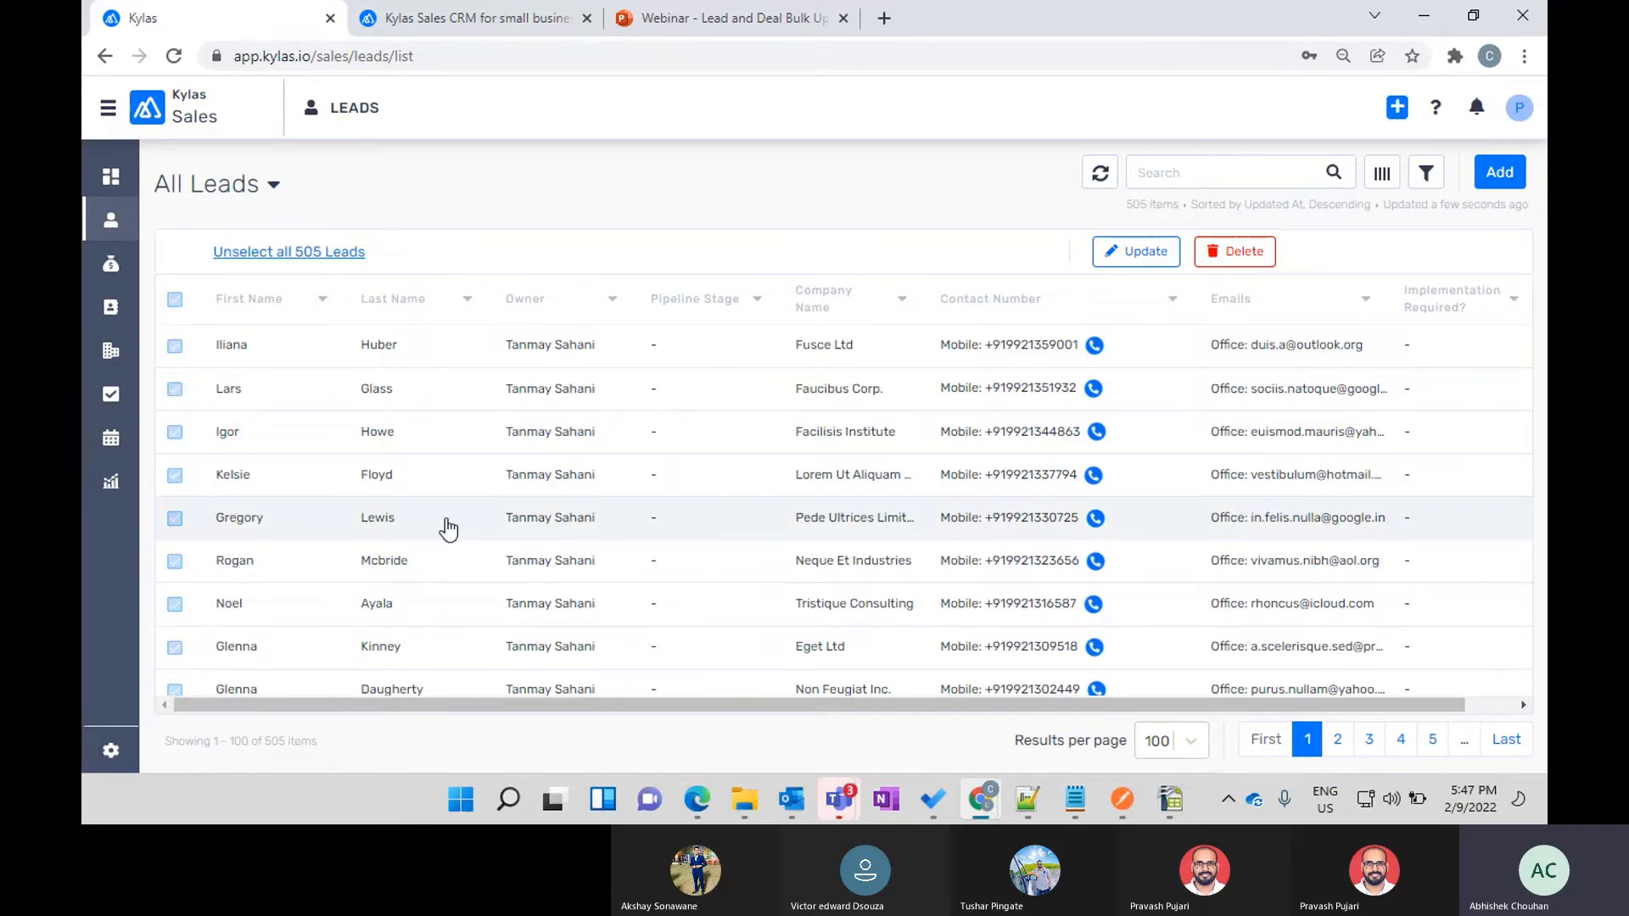
# Browse to lead pages 2 and 3, then unselect all 505 leads
pyautogui.scroll(-3, 447, 527)
pyautogui.scroll(-10, 448, 528)
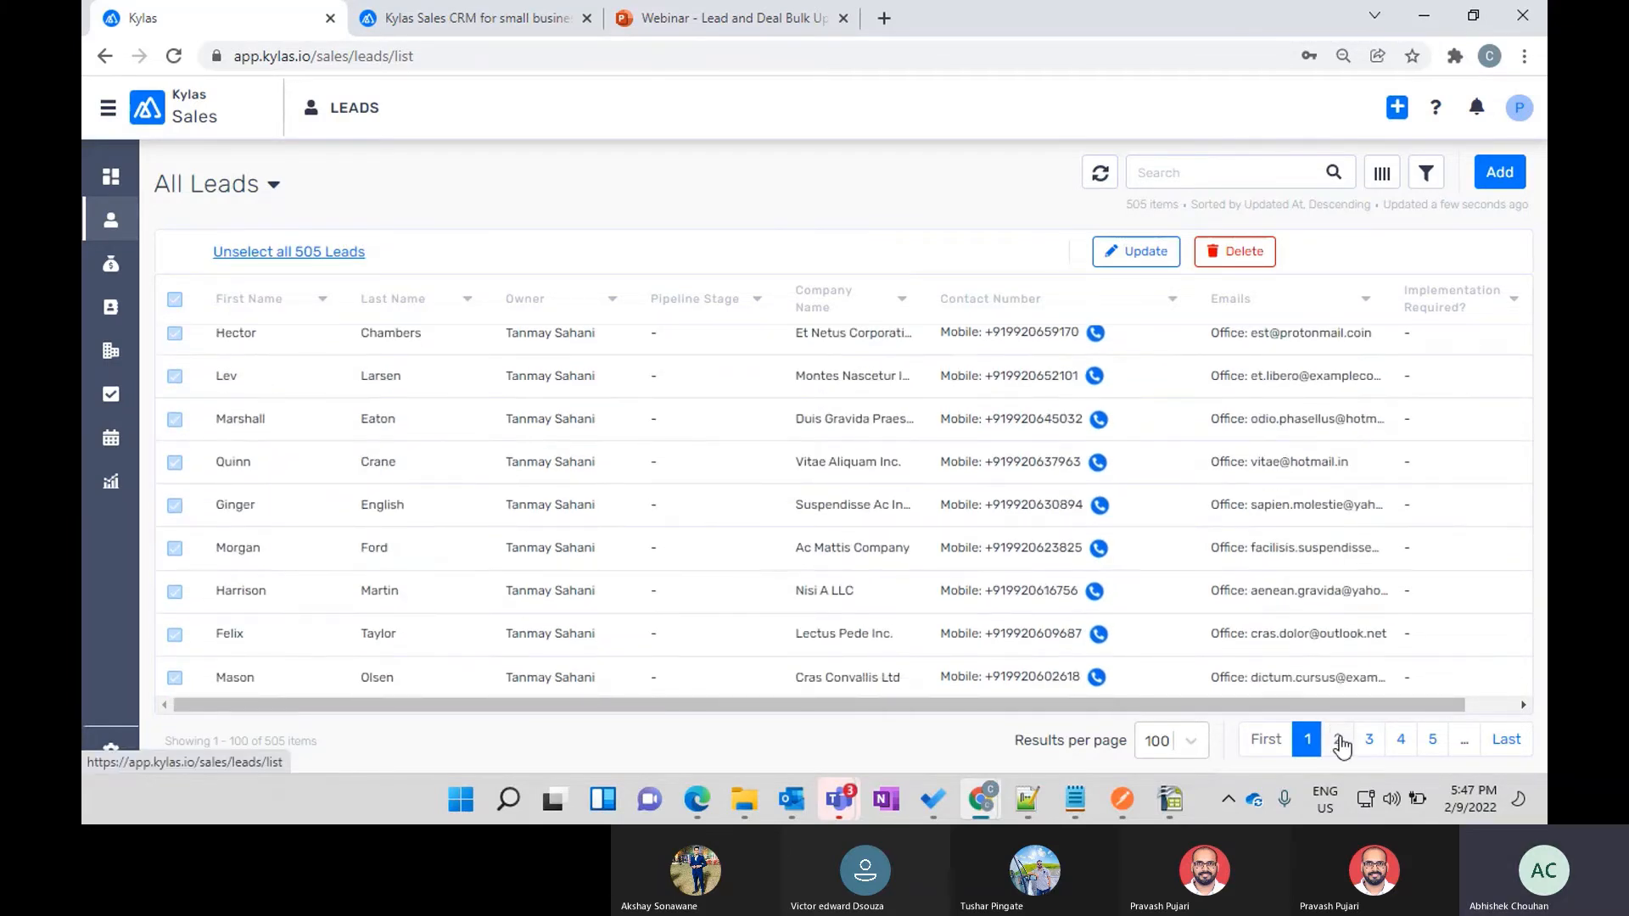
pyautogui.click(1339, 742)
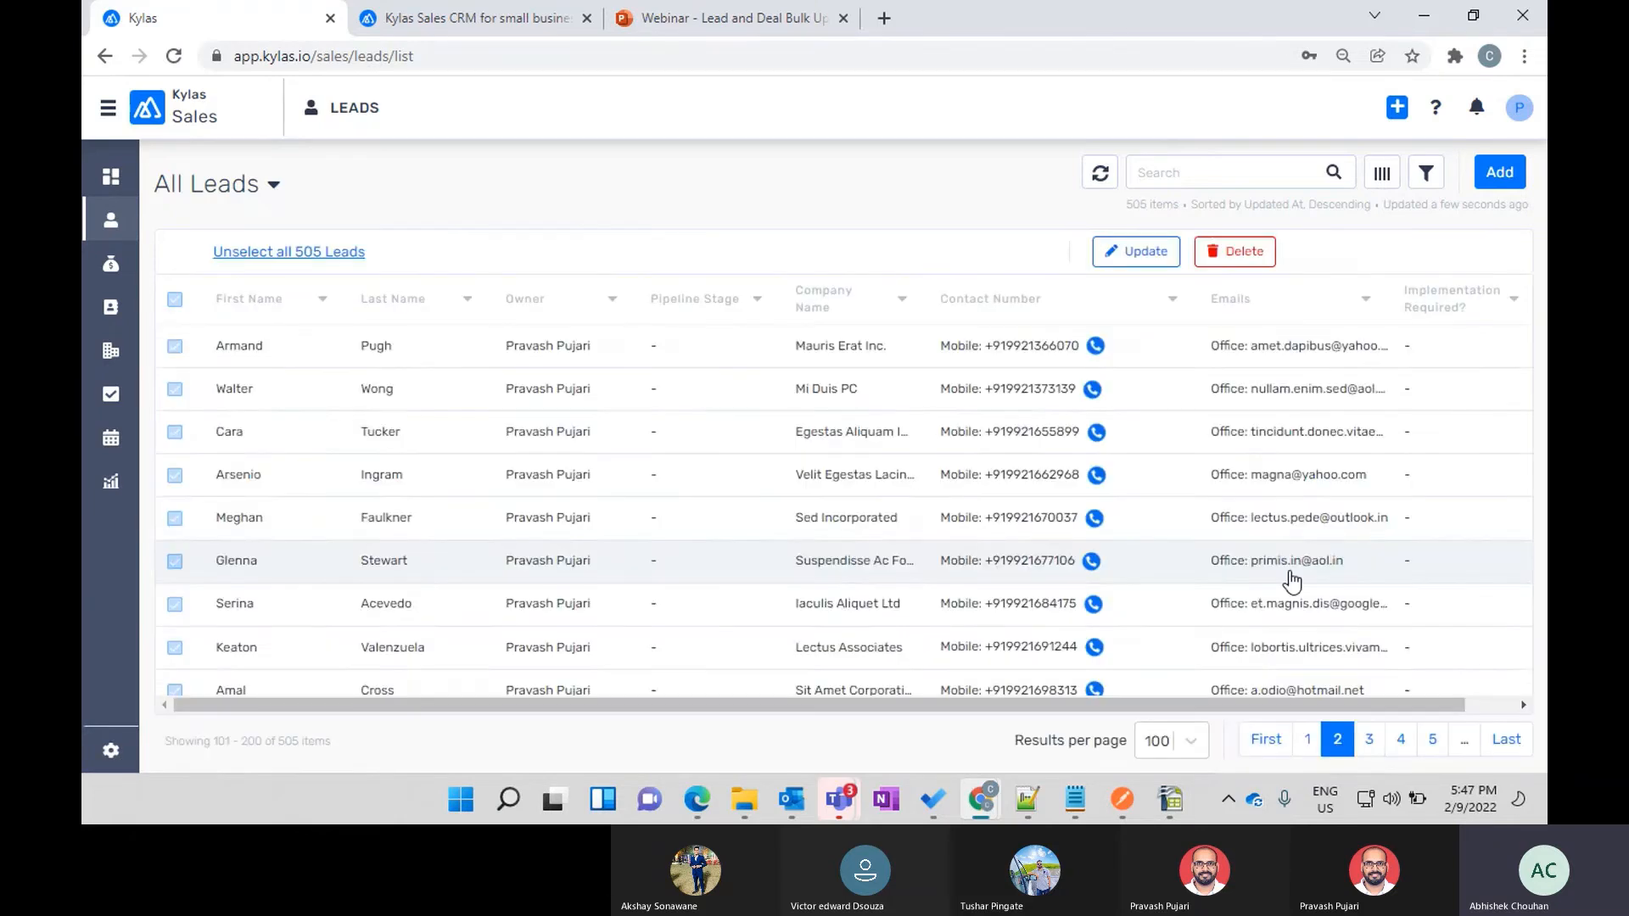
pyautogui.click(1418, 756)
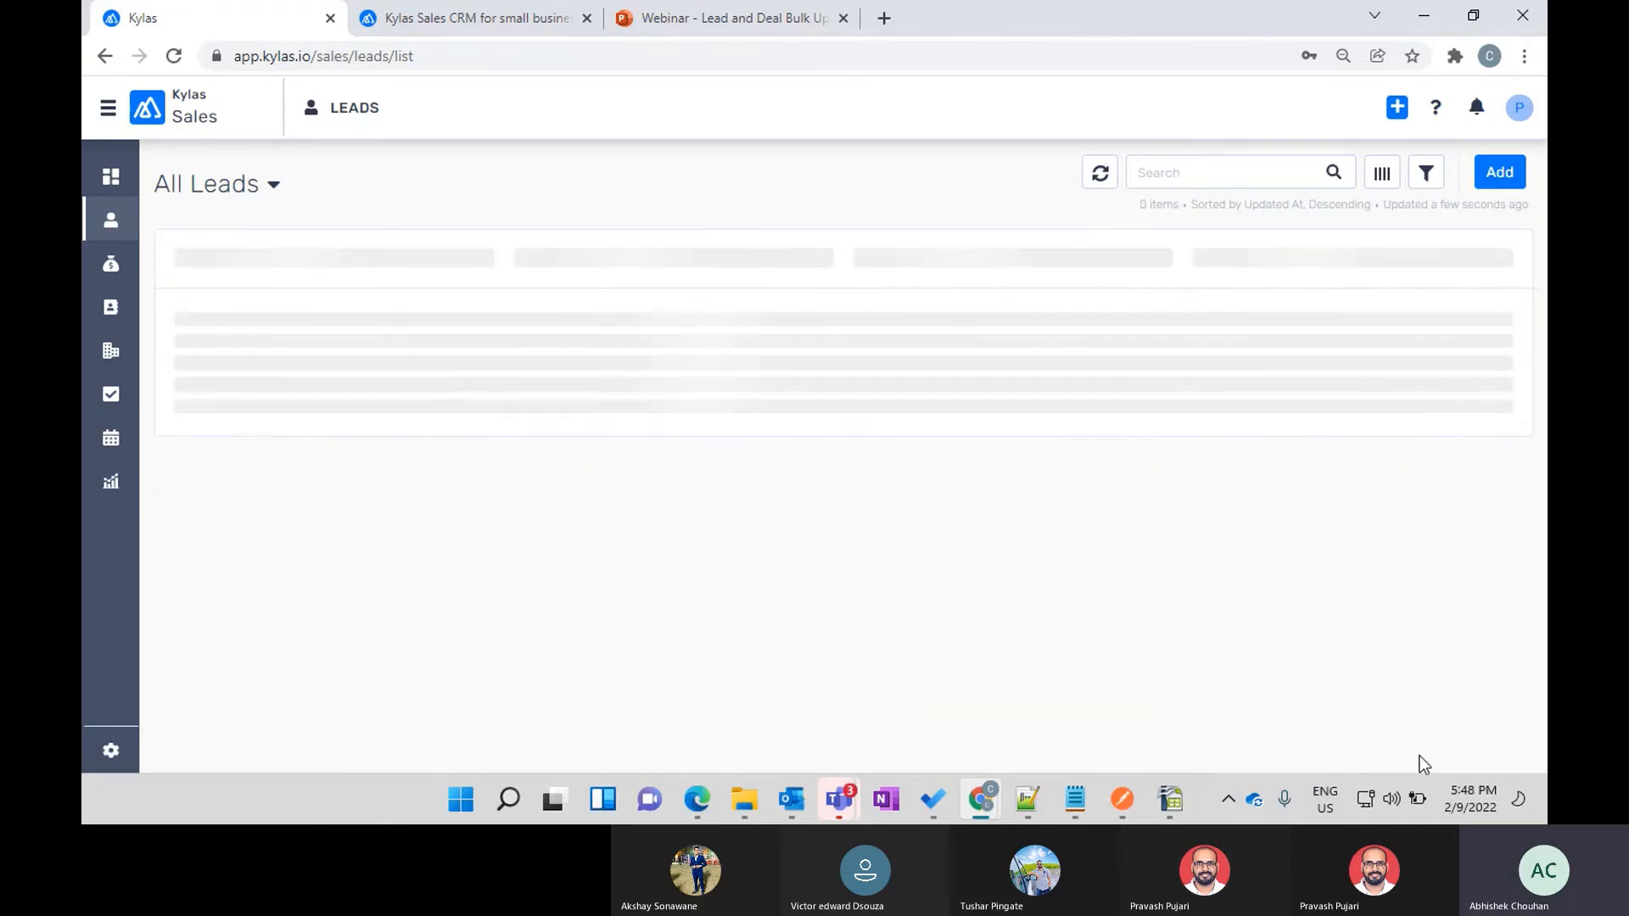
pyautogui.click(1385, 745)
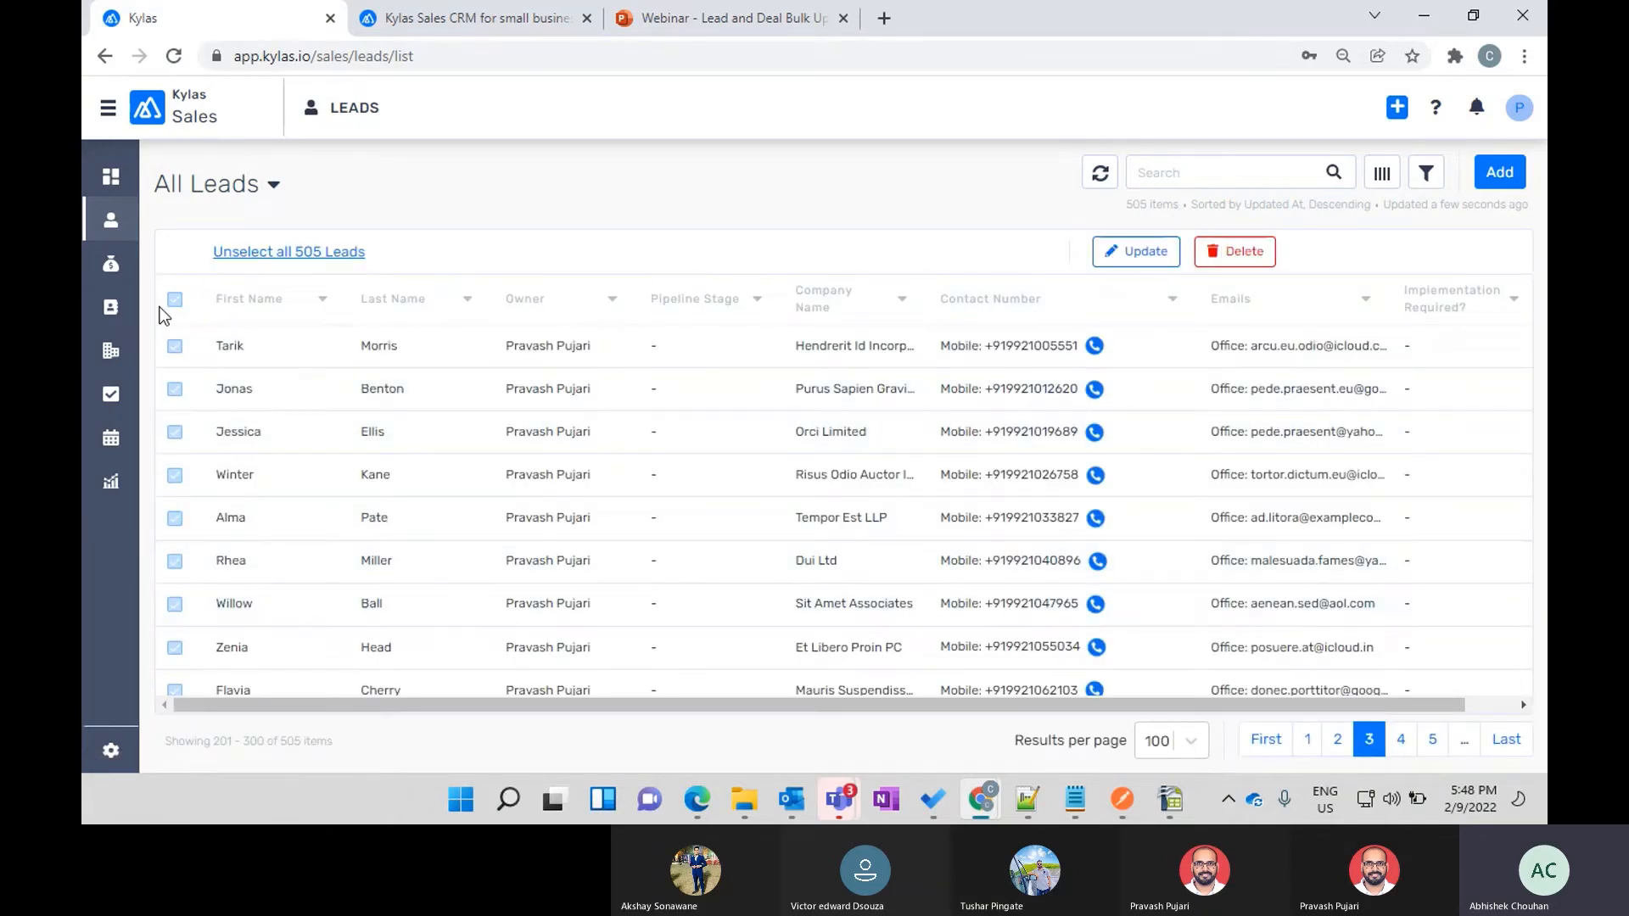
pyautogui.click(288, 252)
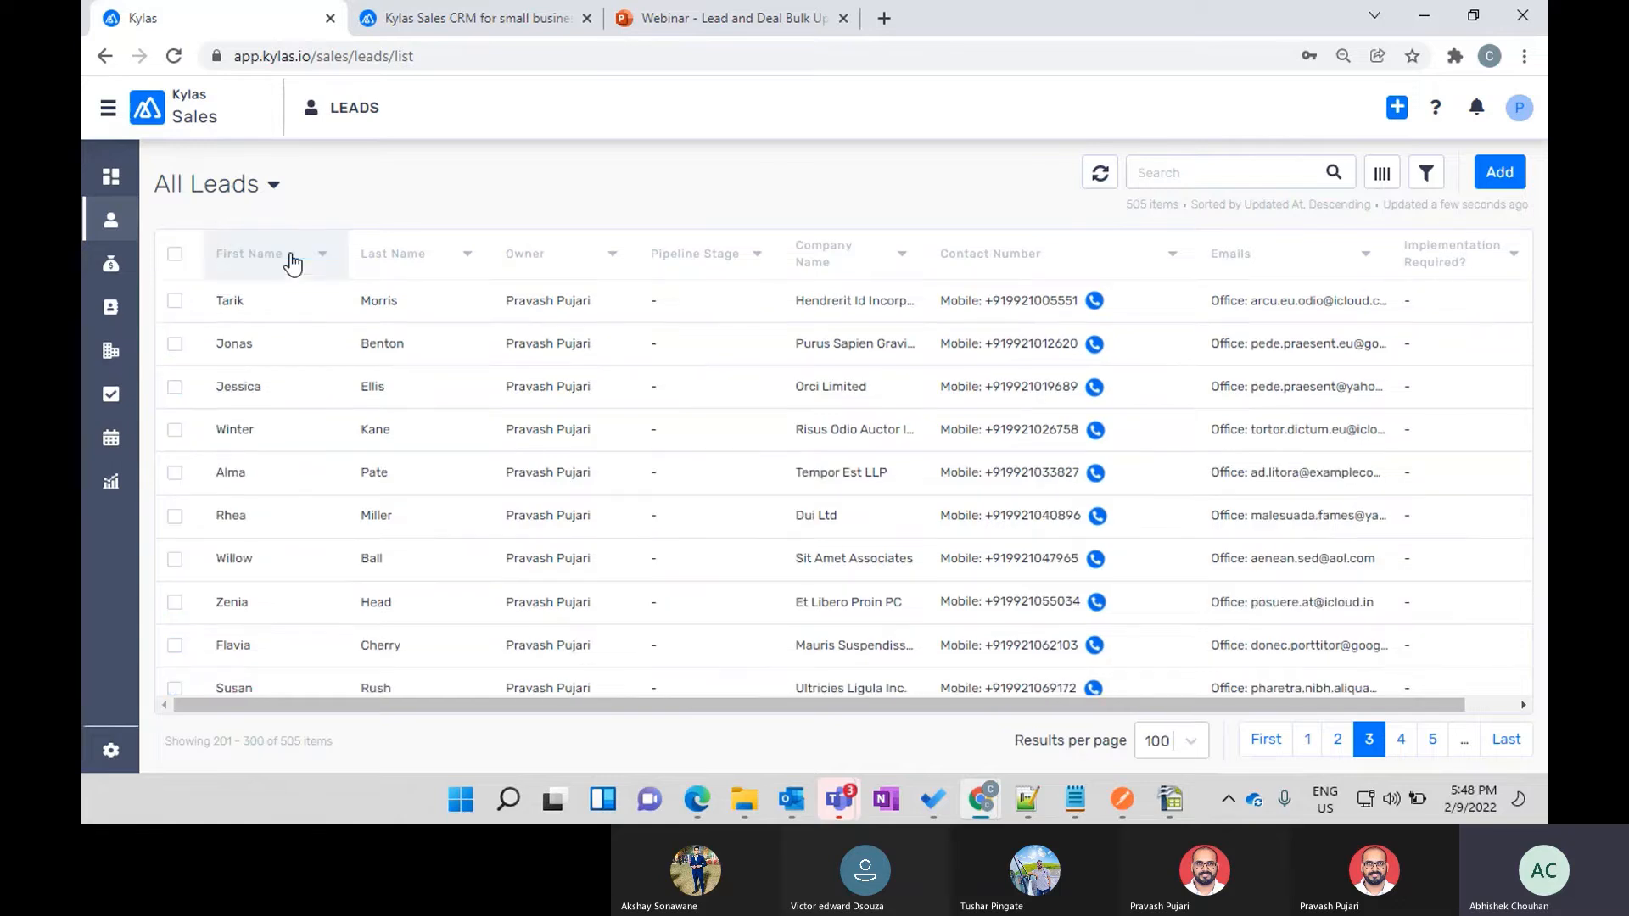
pyautogui.click(1425, 172)
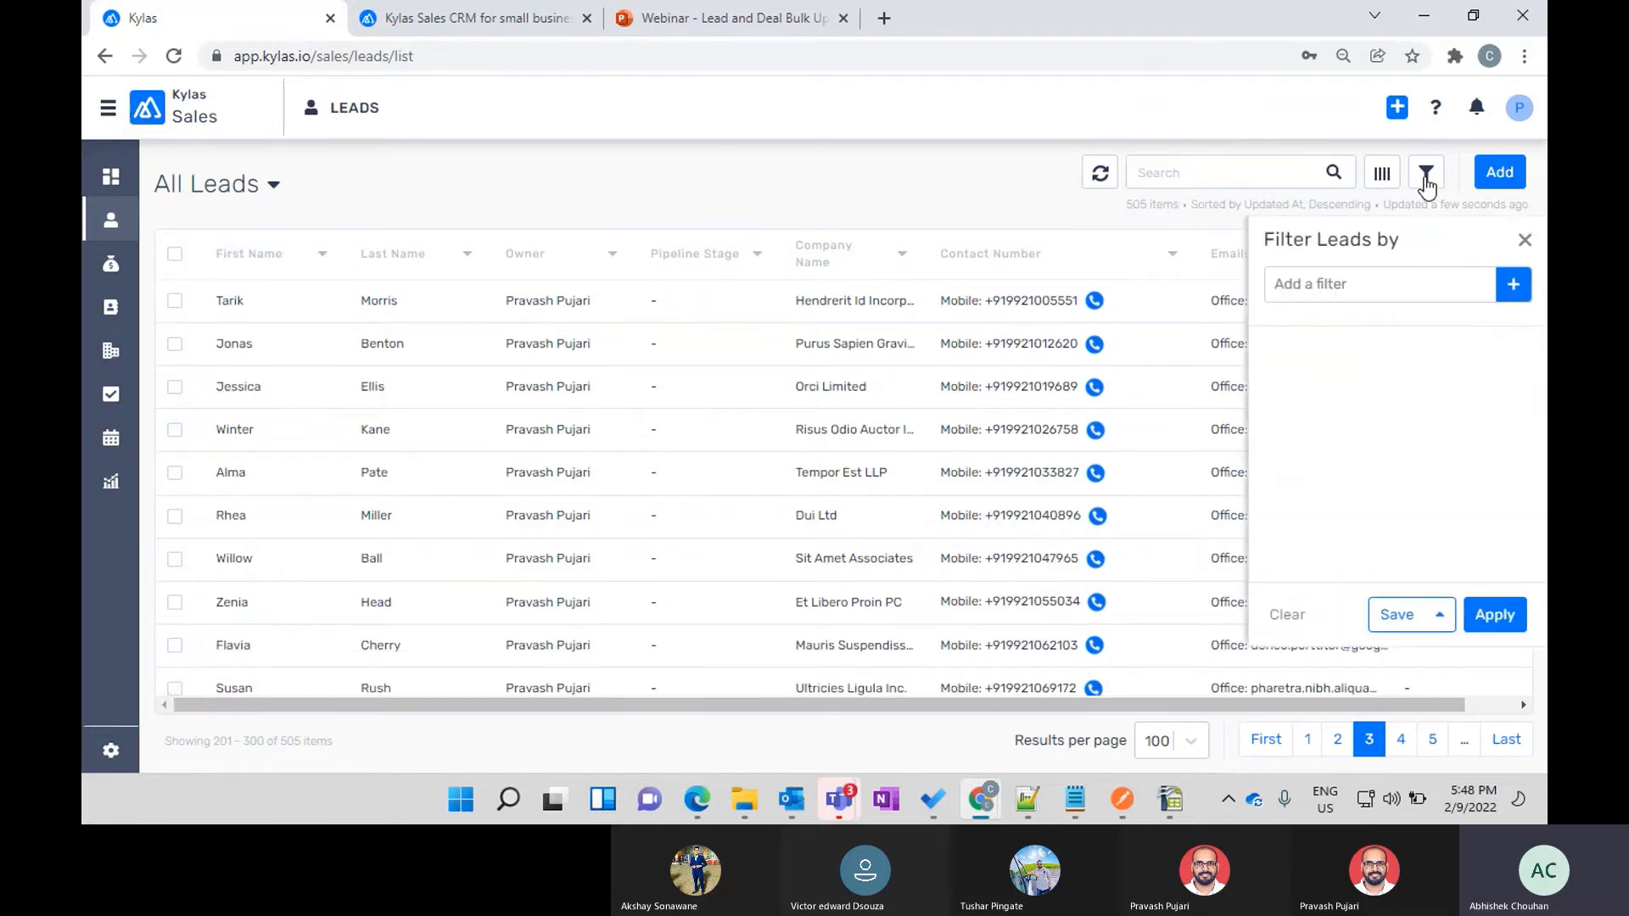
pyautogui.click(1397, 297)
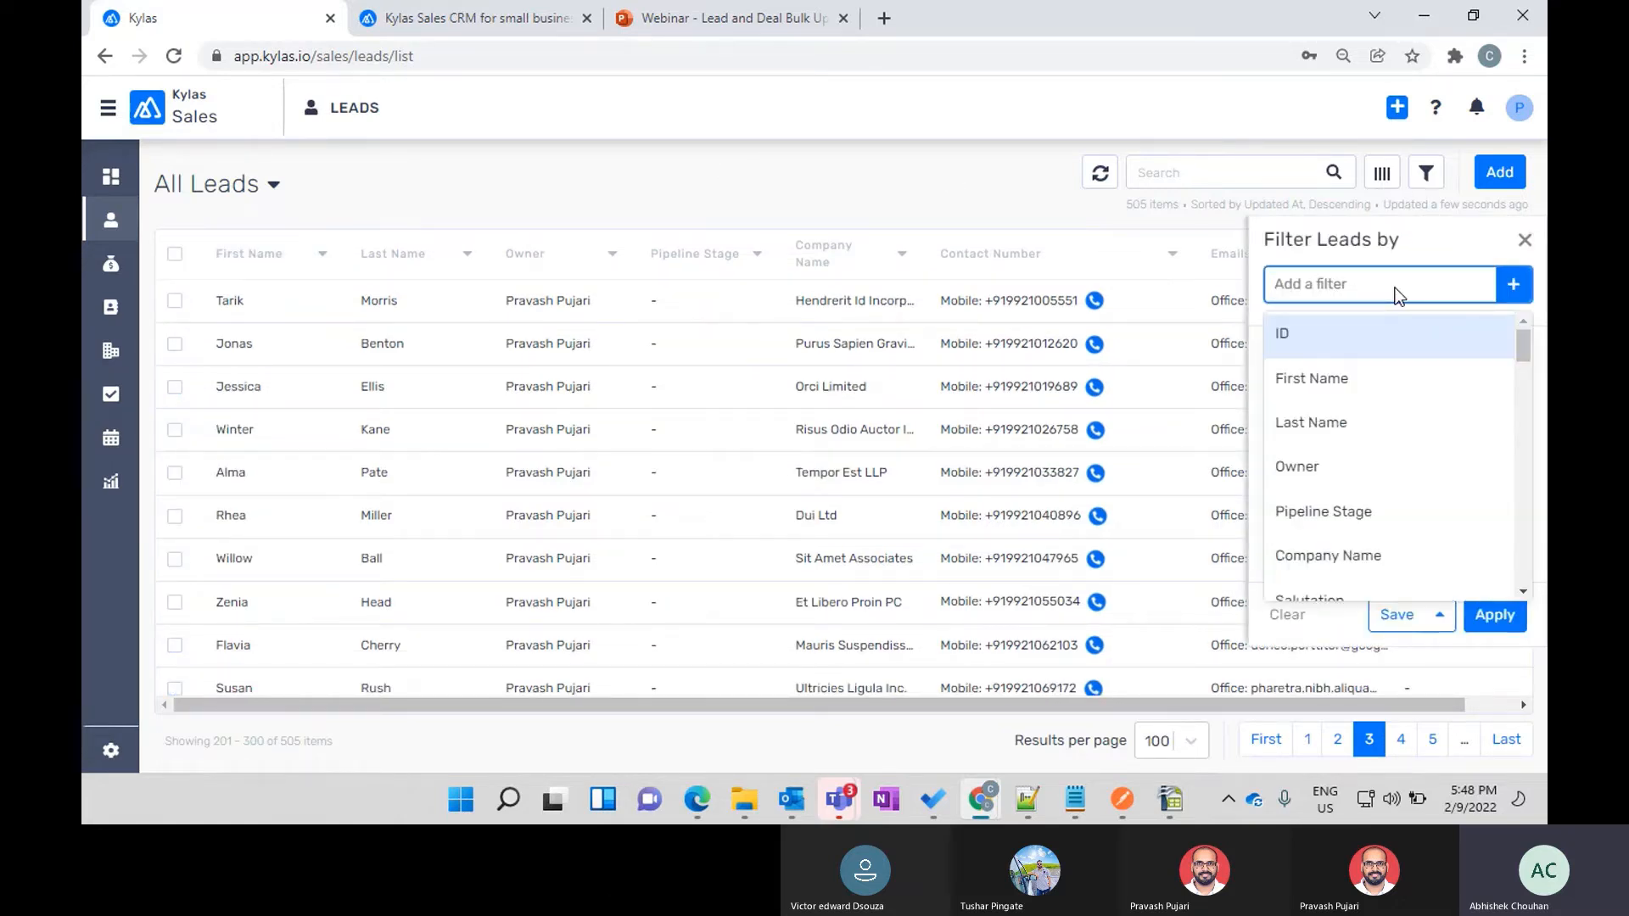
pyautogui.write('con')
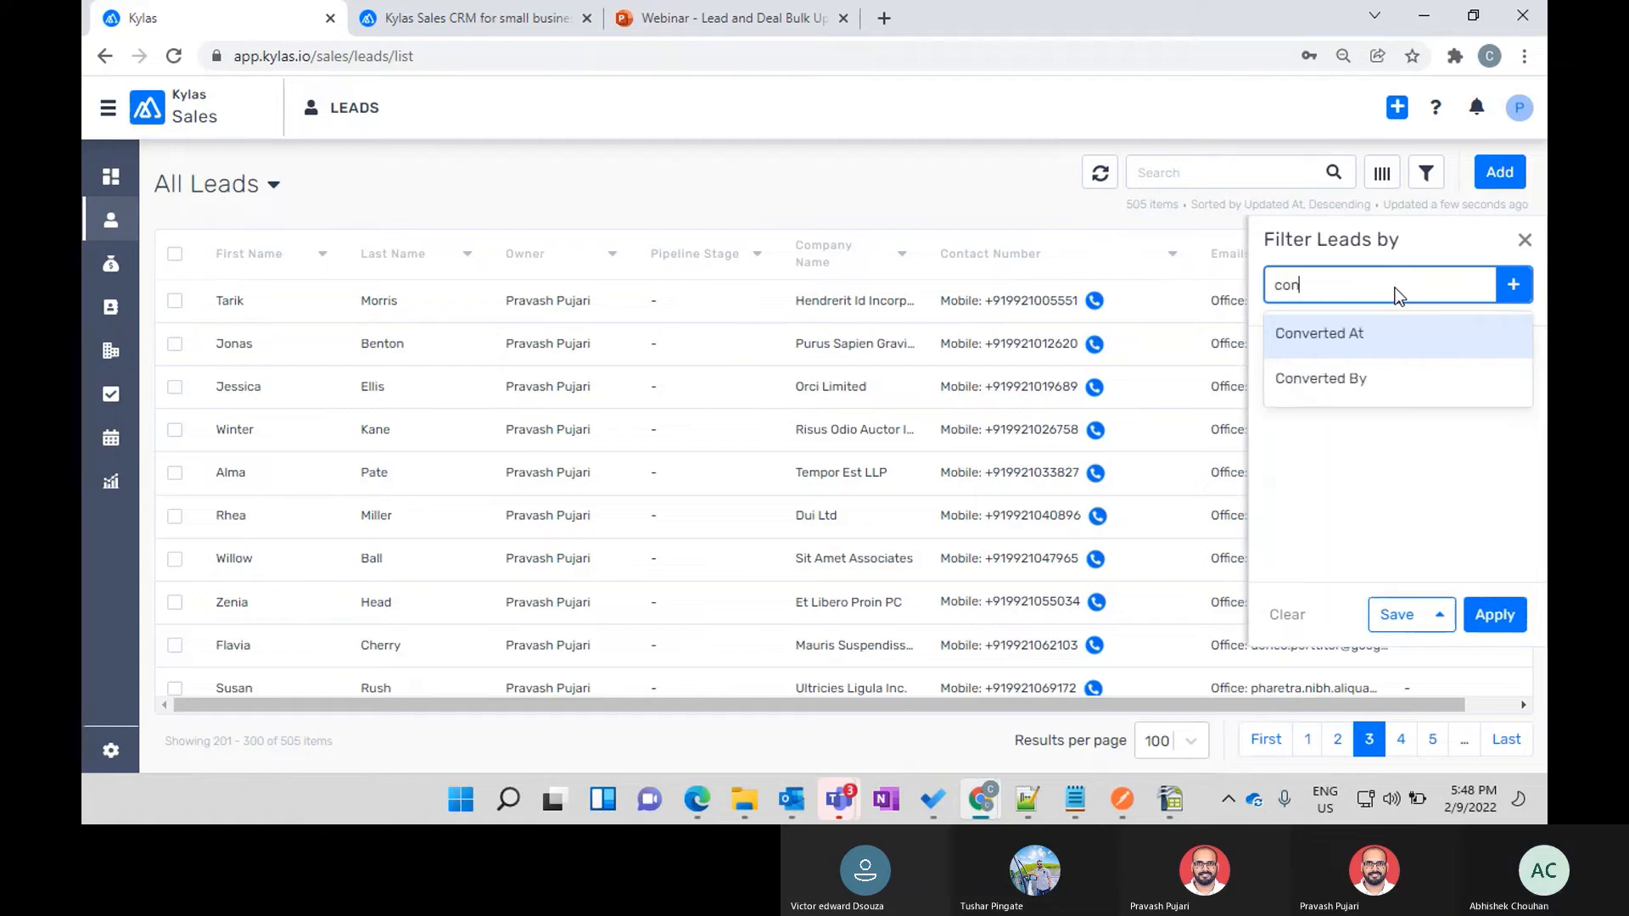
pyautogui.click(1341, 390)
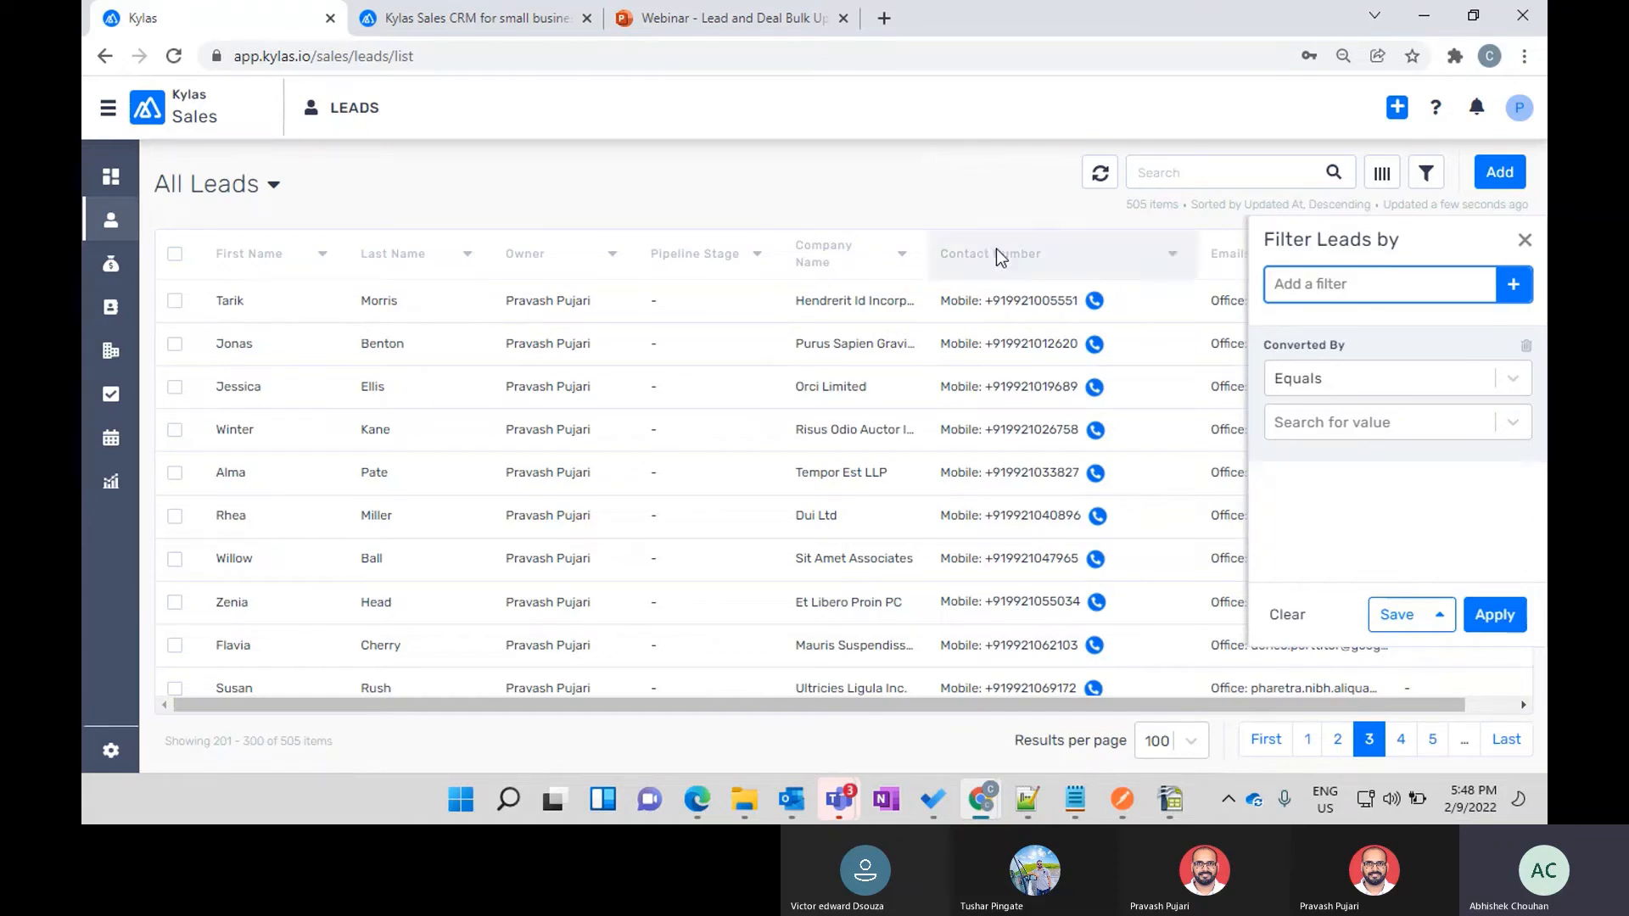
pyautogui.click(1314, 422)
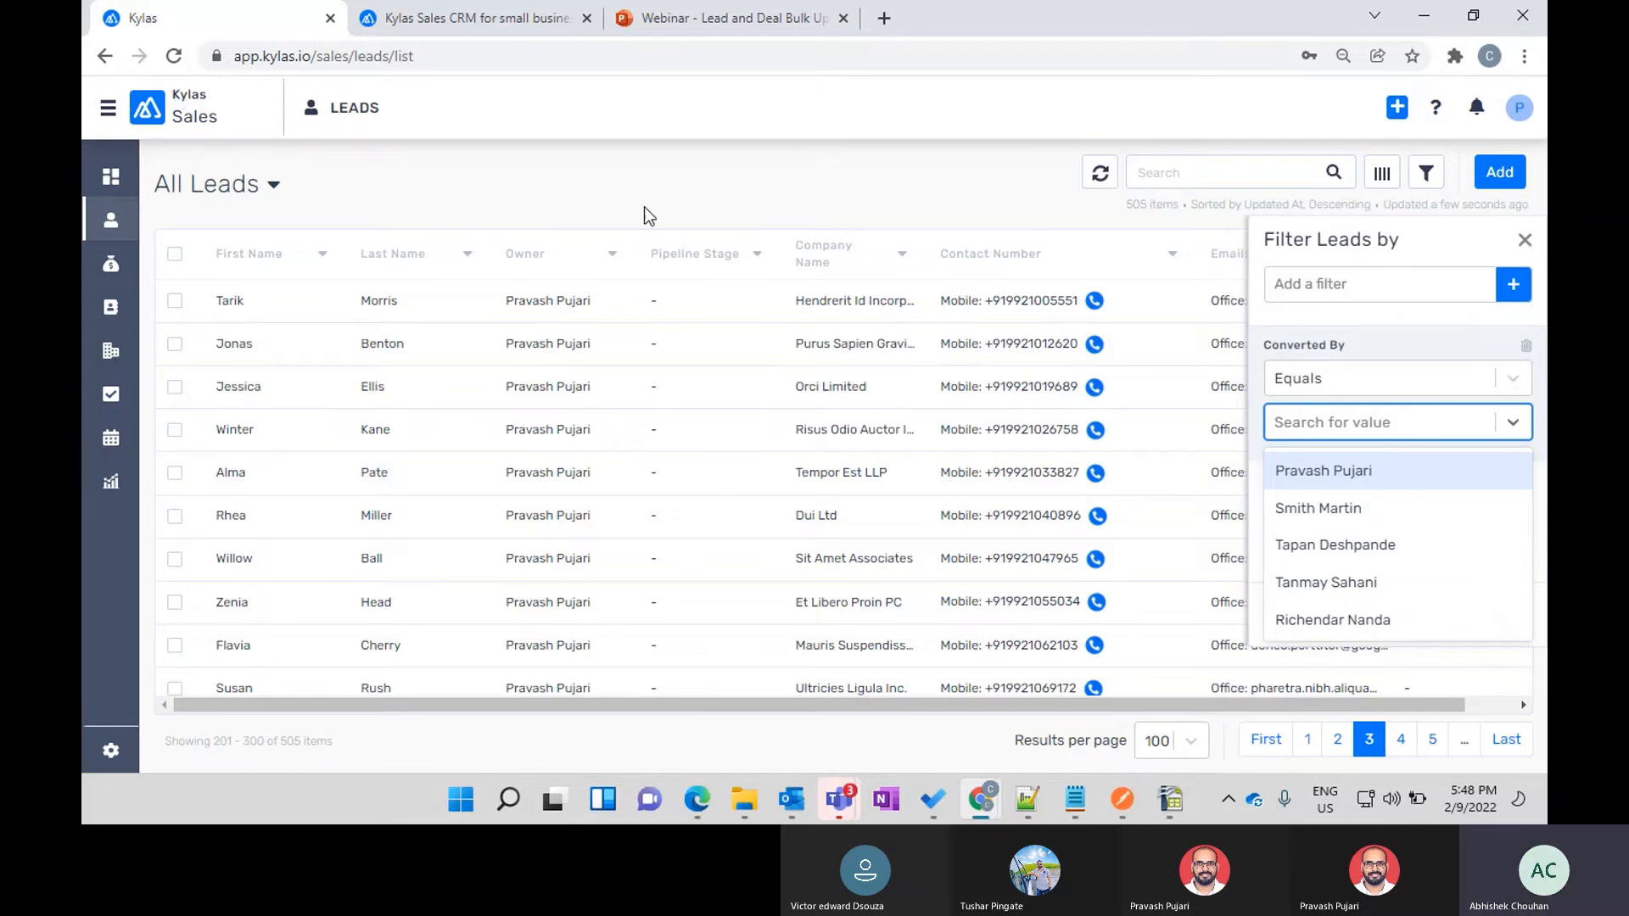
pyautogui.click(174, 56)
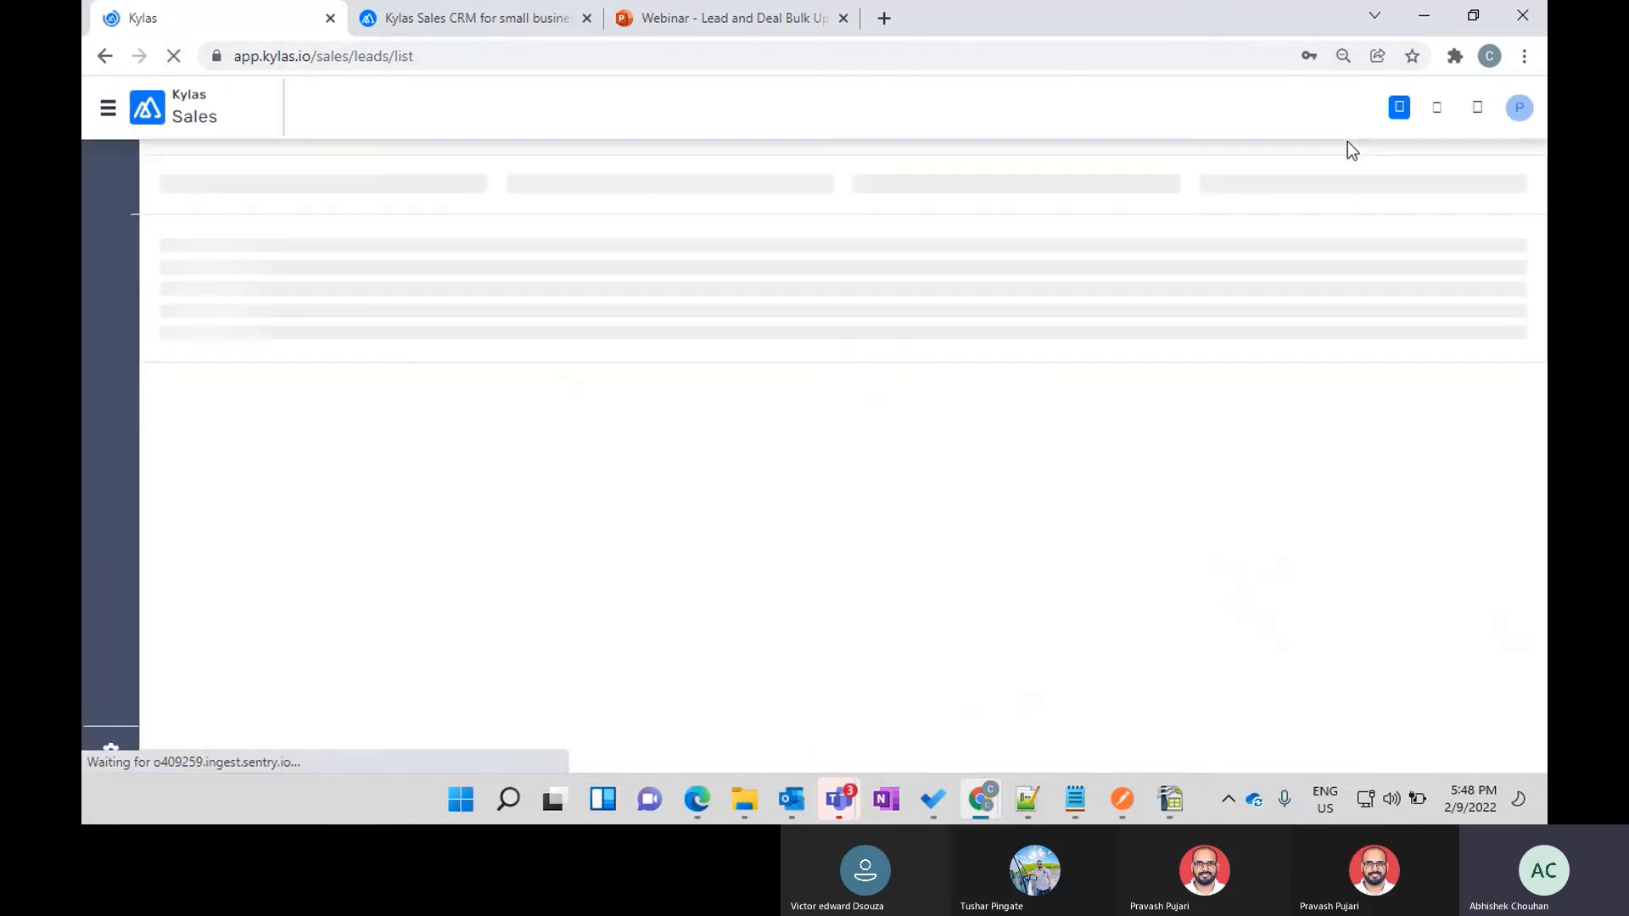
# Replace the ID filter on leads with a Converted By filter set to Is Set and apply it
pyautogui.click(1426, 178)
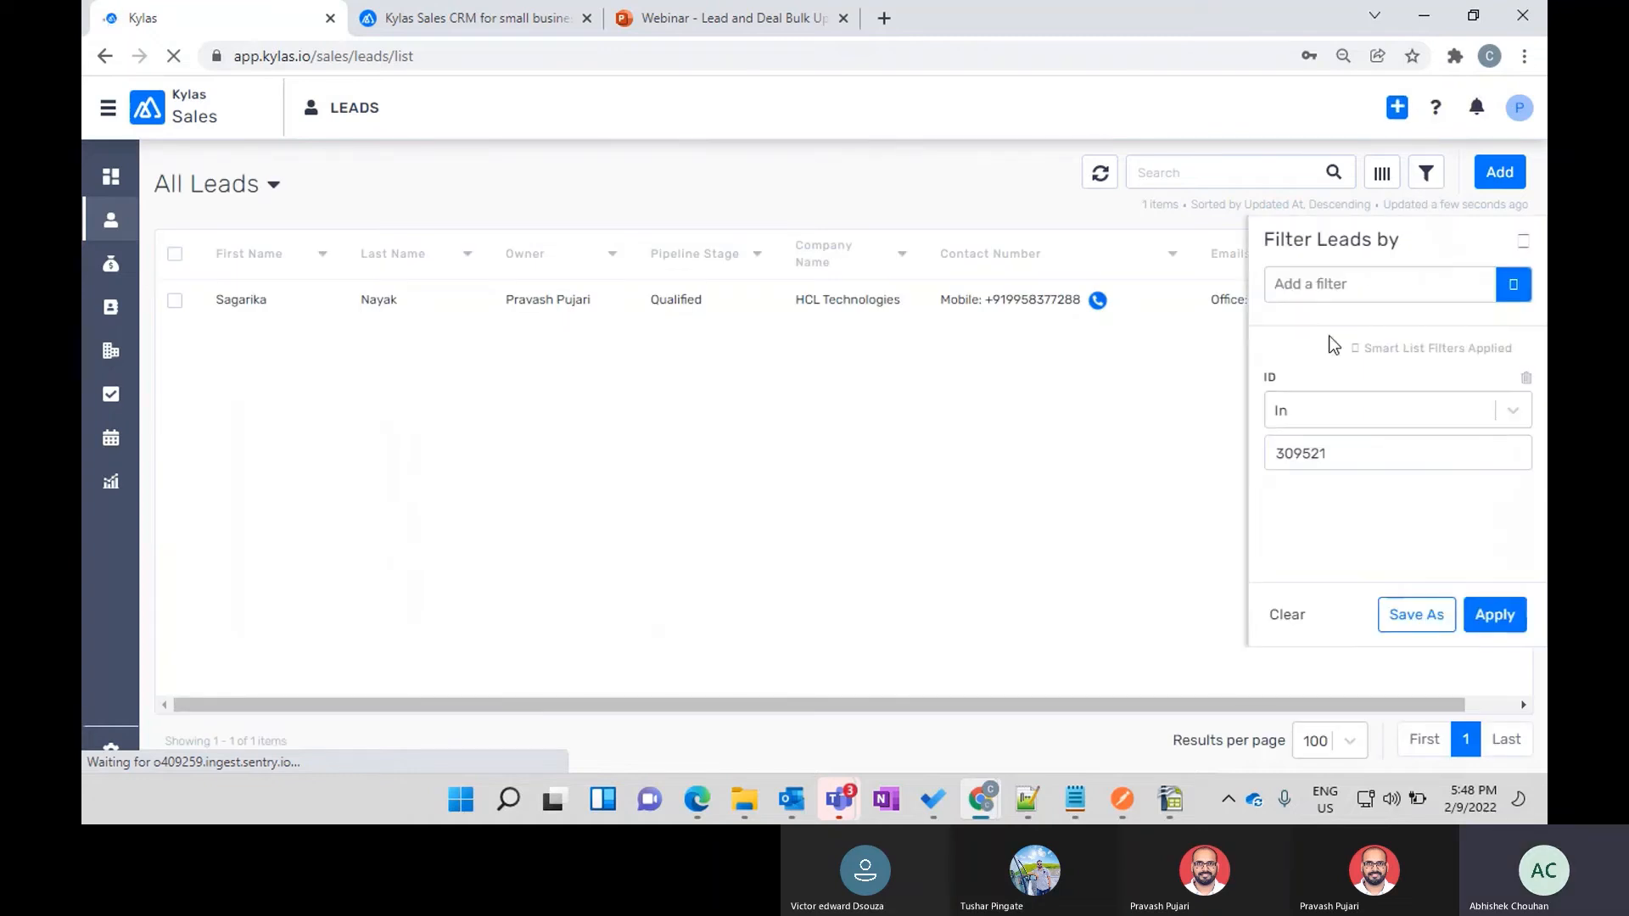
pyautogui.click(1524, 380)
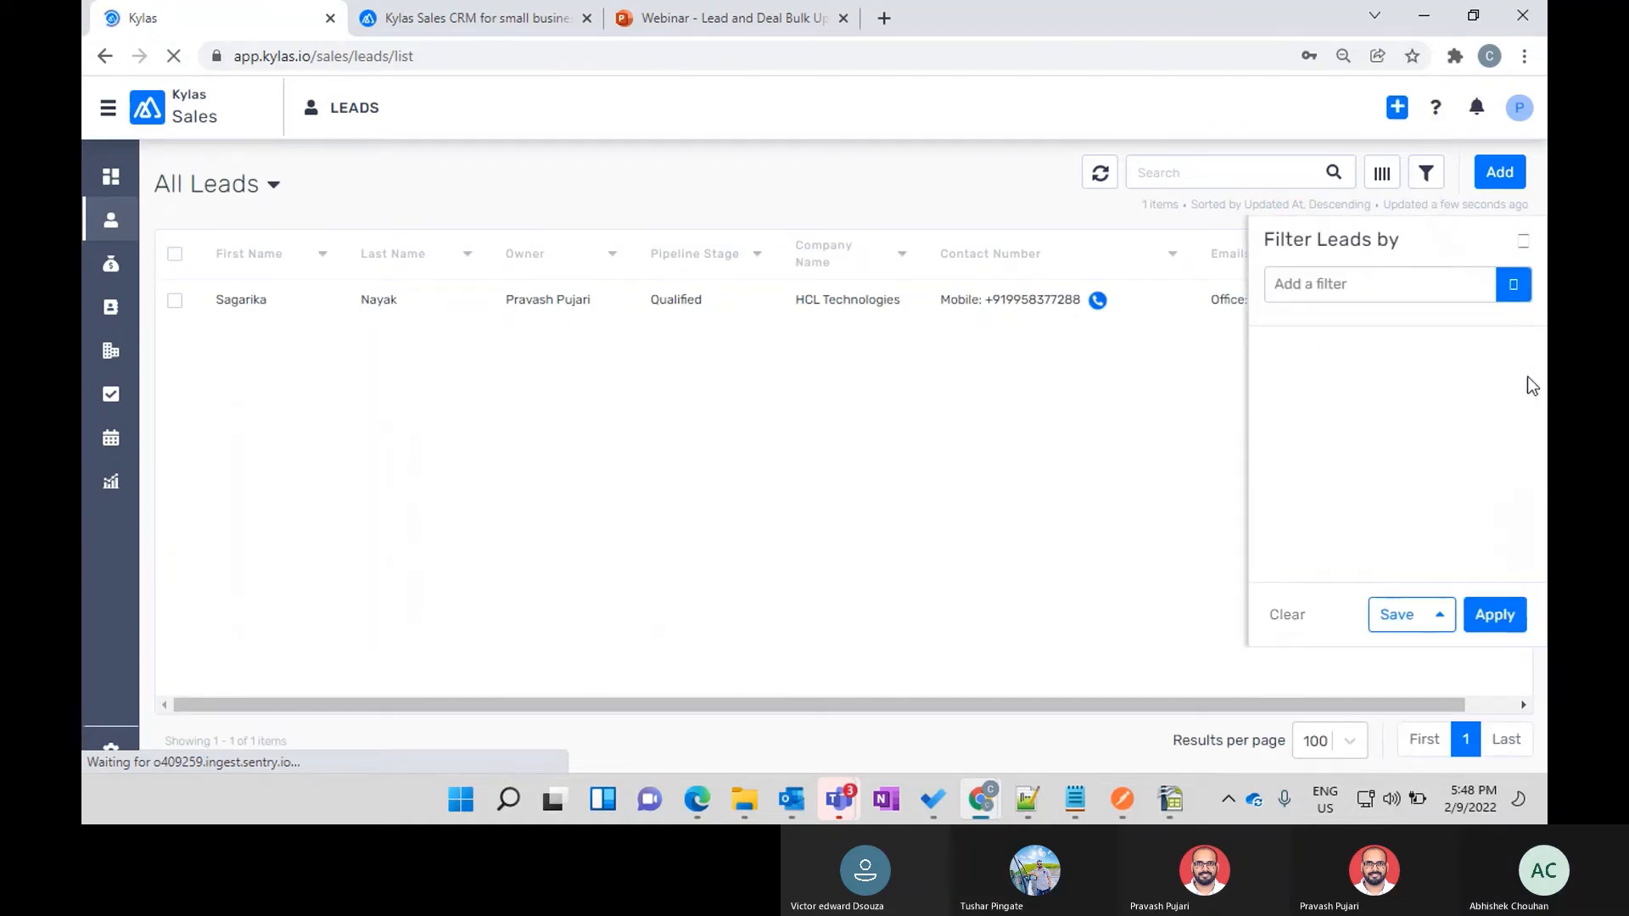
pyautogui.click(1377, 285)
pyautogui.write('con')
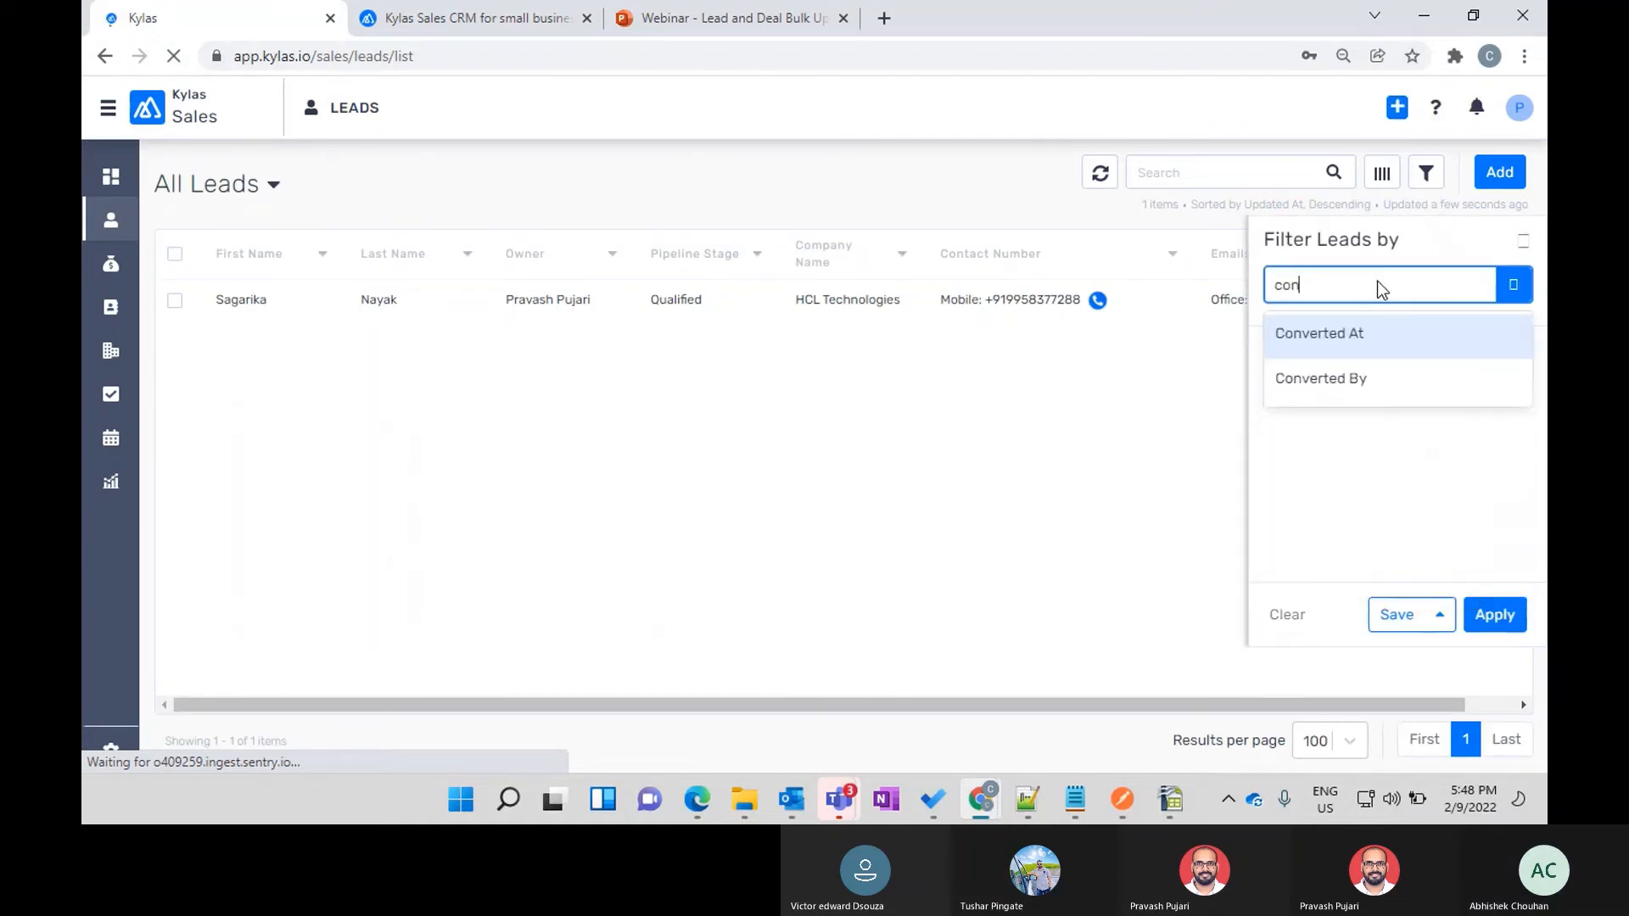
pyautogui.click(1326, 376)
pyautogui.click(1362, 378)
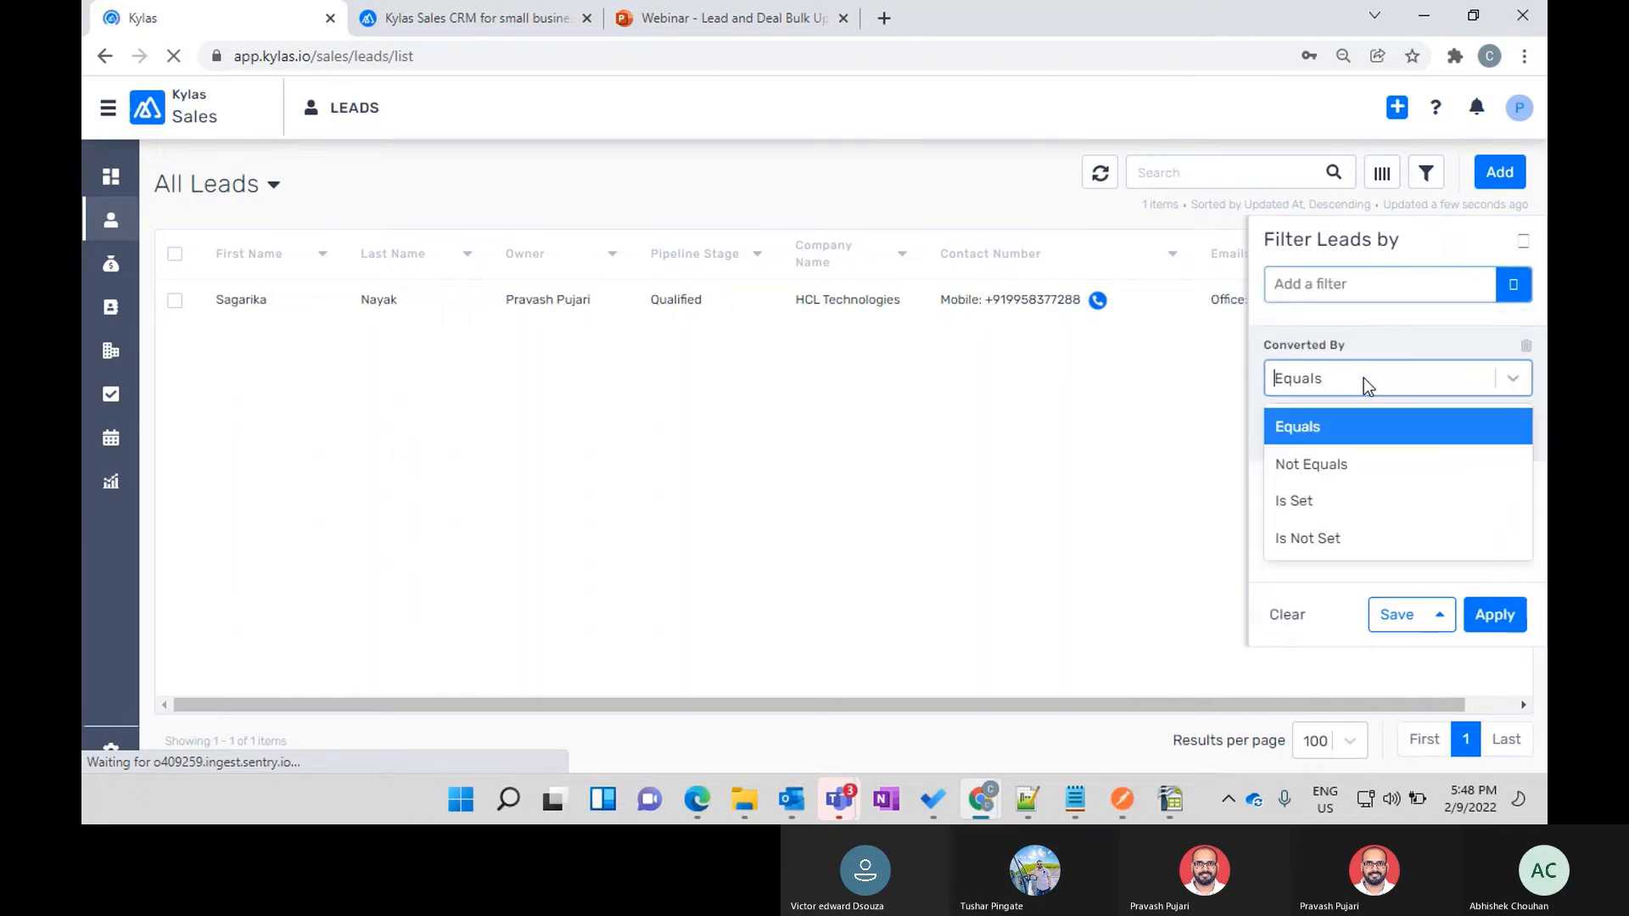
pyautogui.click(1306, 501)
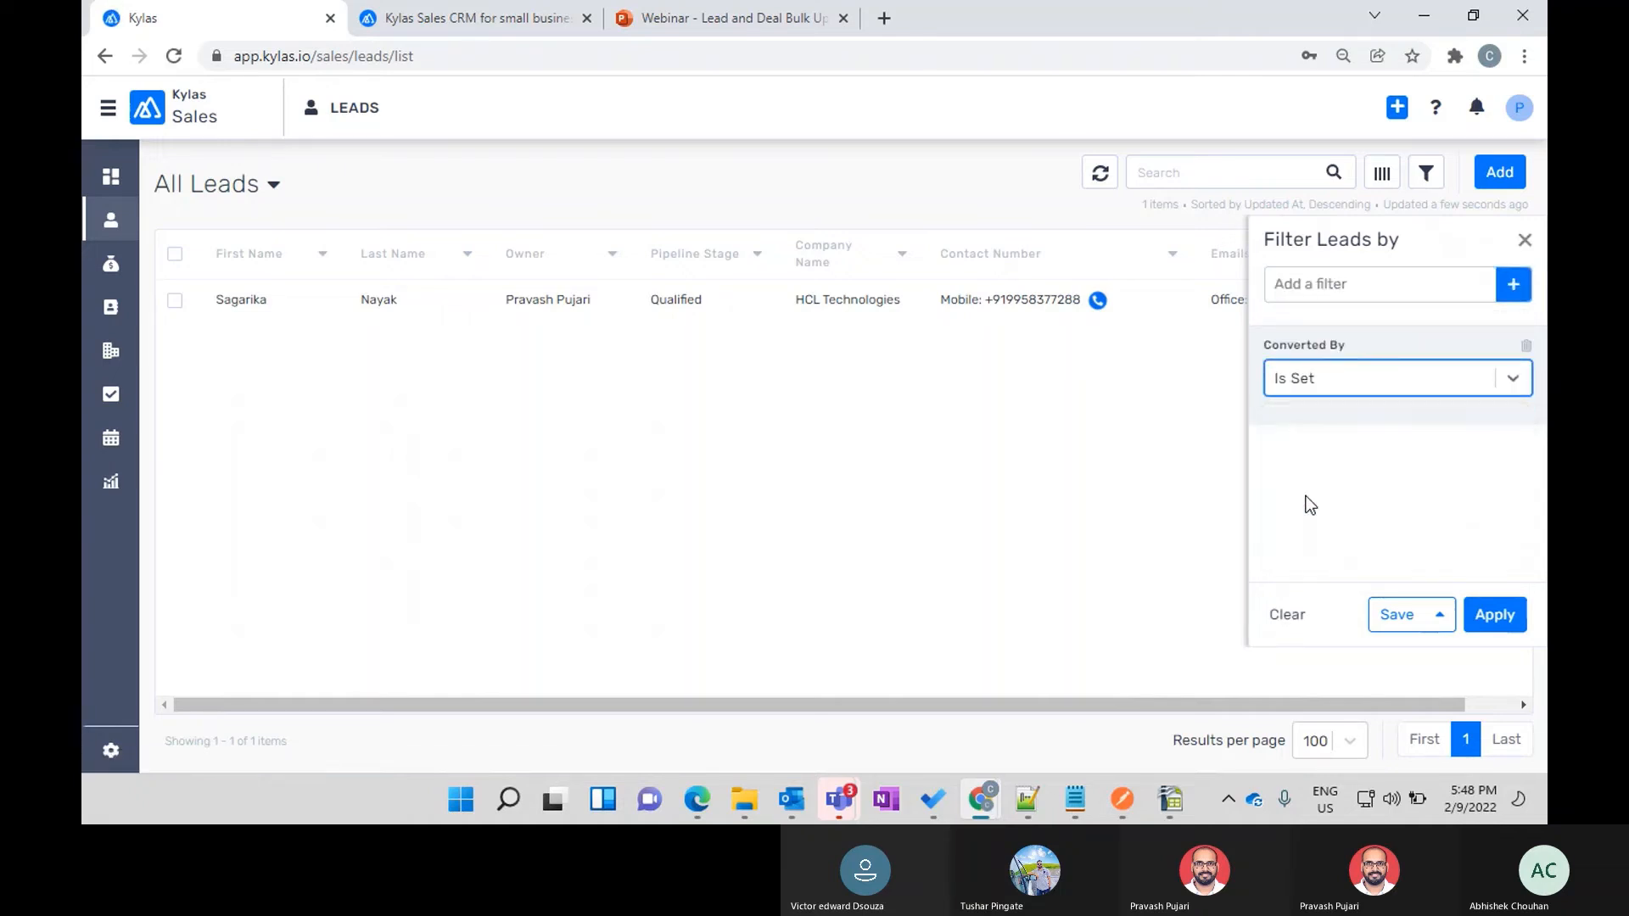
pyautogui.click(1494, 624)
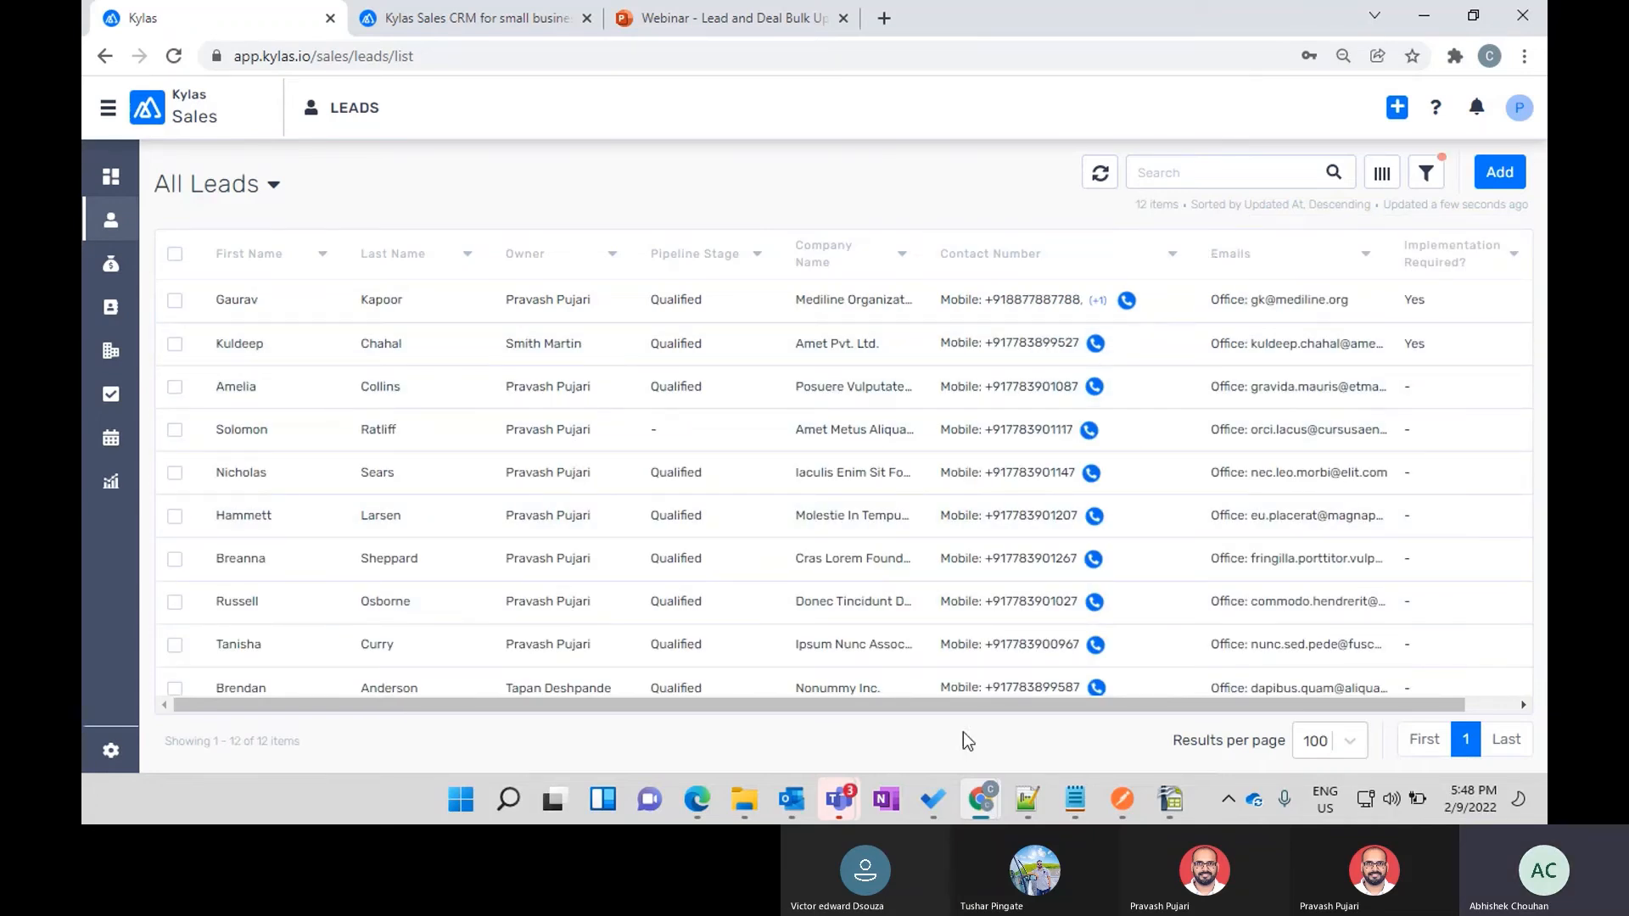
# Select all 12 filtered leads and delete them in bulk
pyautogui.click(175, 254)
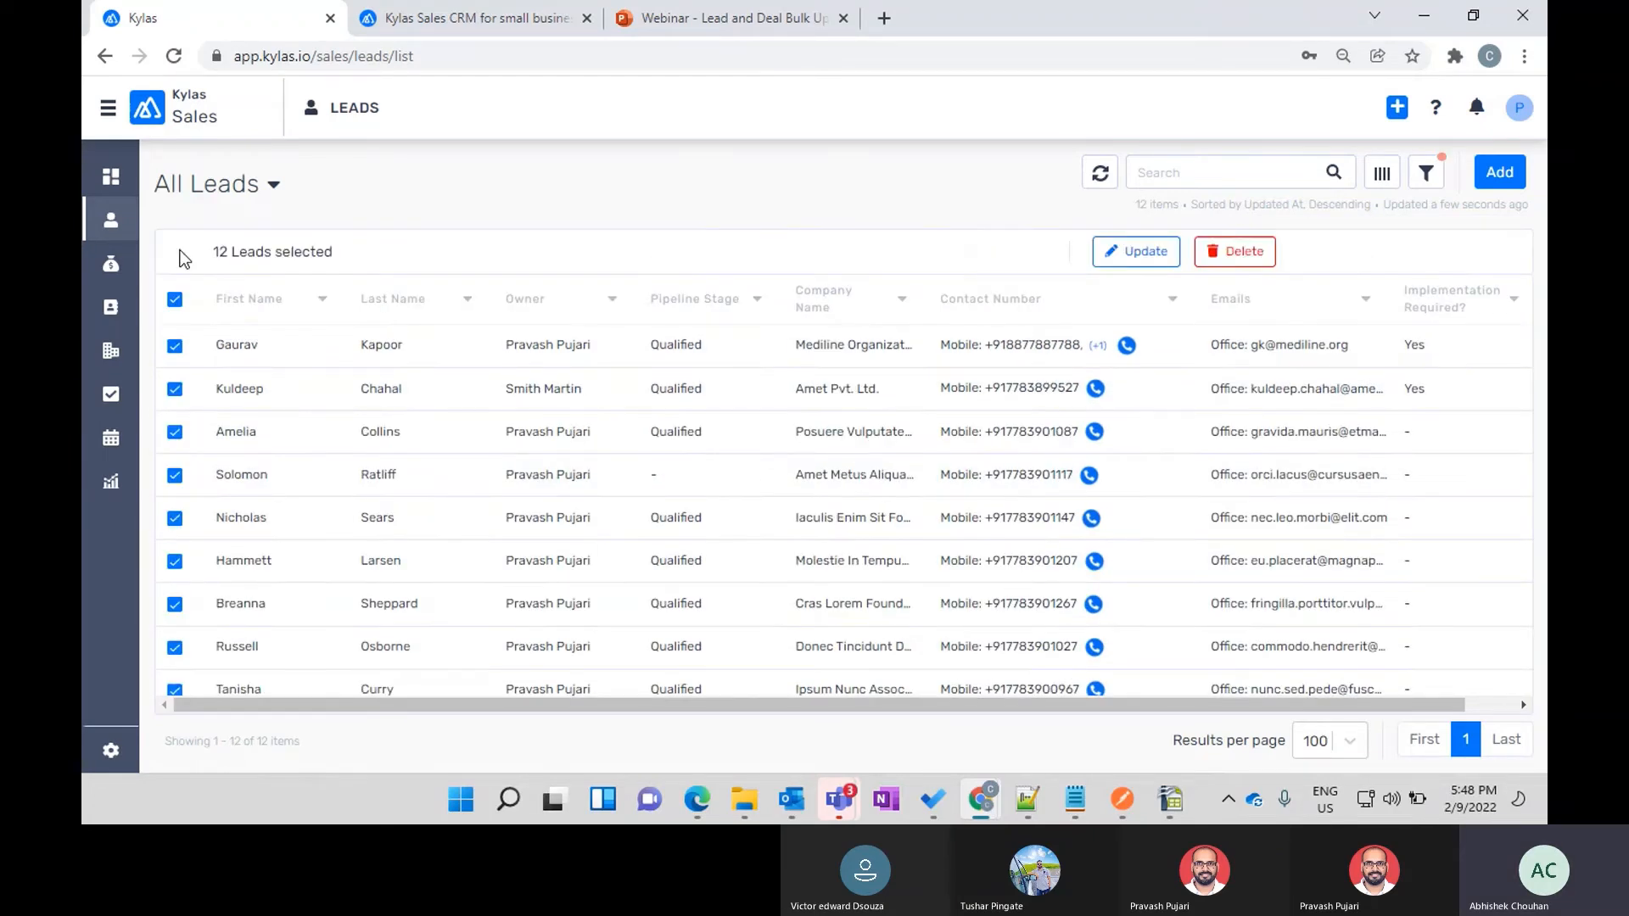
pyautogui.click(1242, 255)
pyautogui.click(1001, 440)
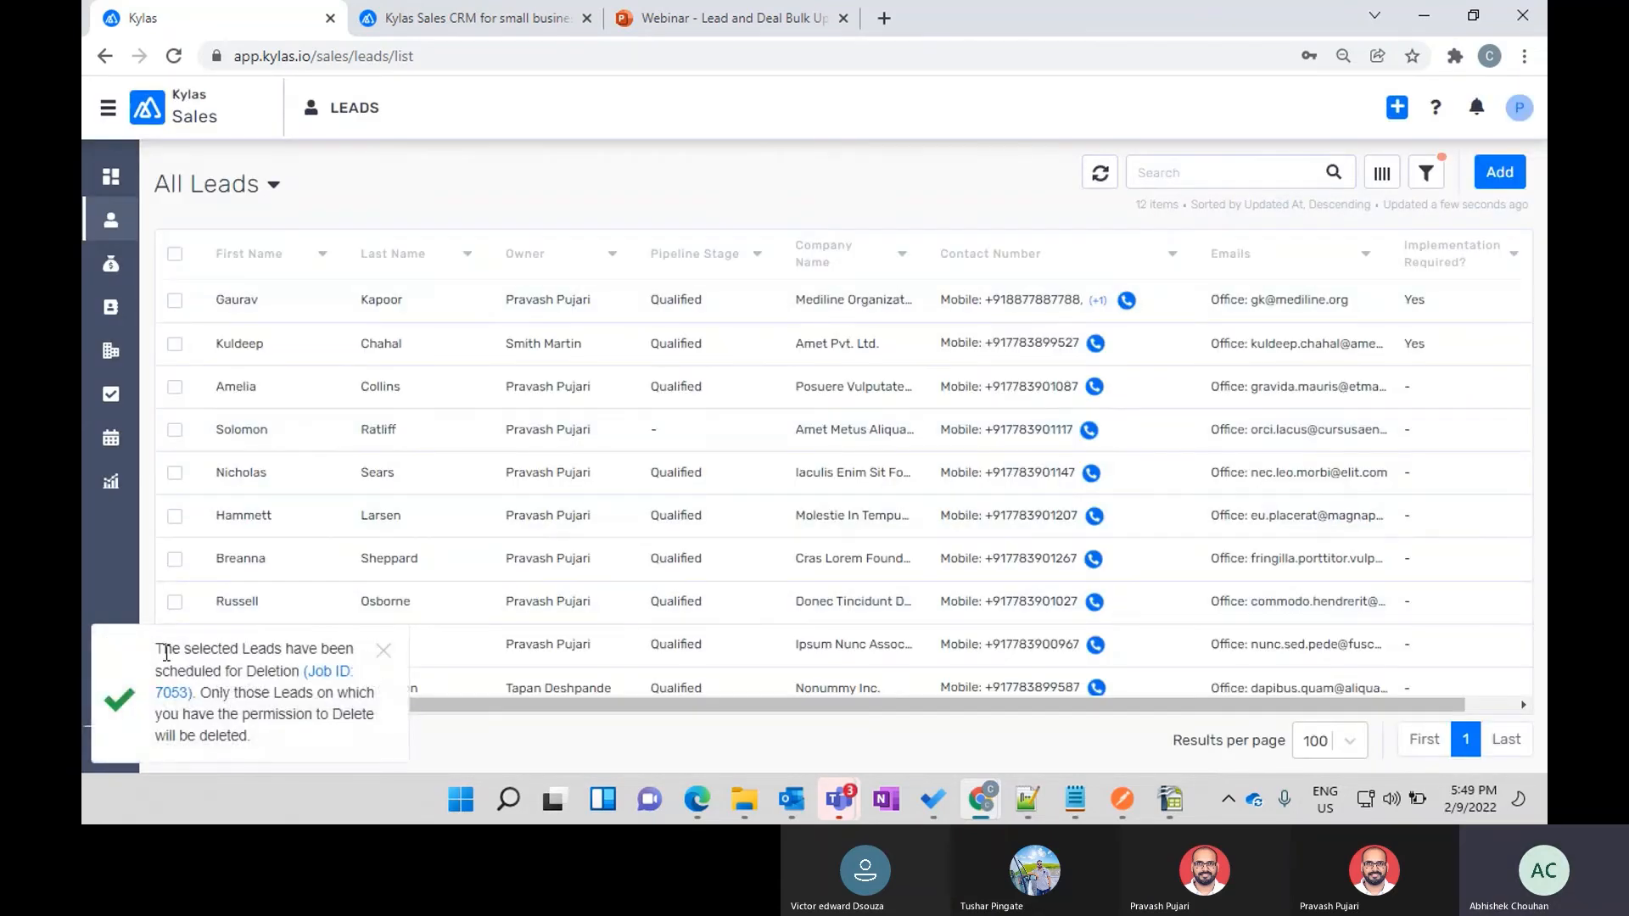
# Refresh the filtered lead list several times
pyautogui.moveTo(157, 648); pyautogui.dragTo(263, 753)
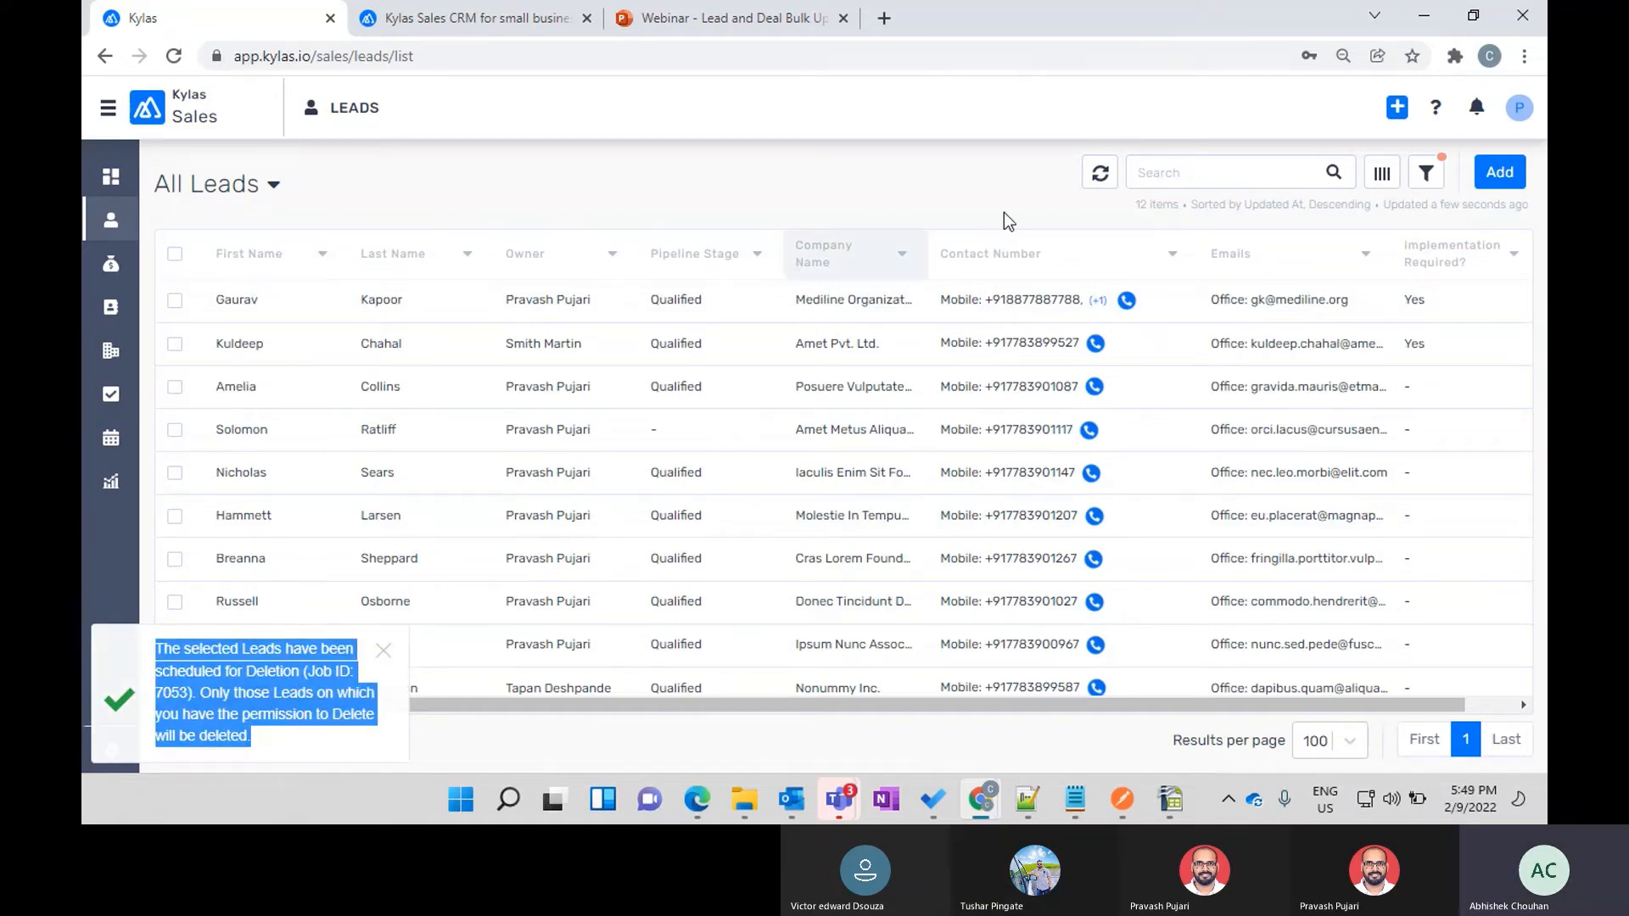
pyautogui.click(1099, 172)
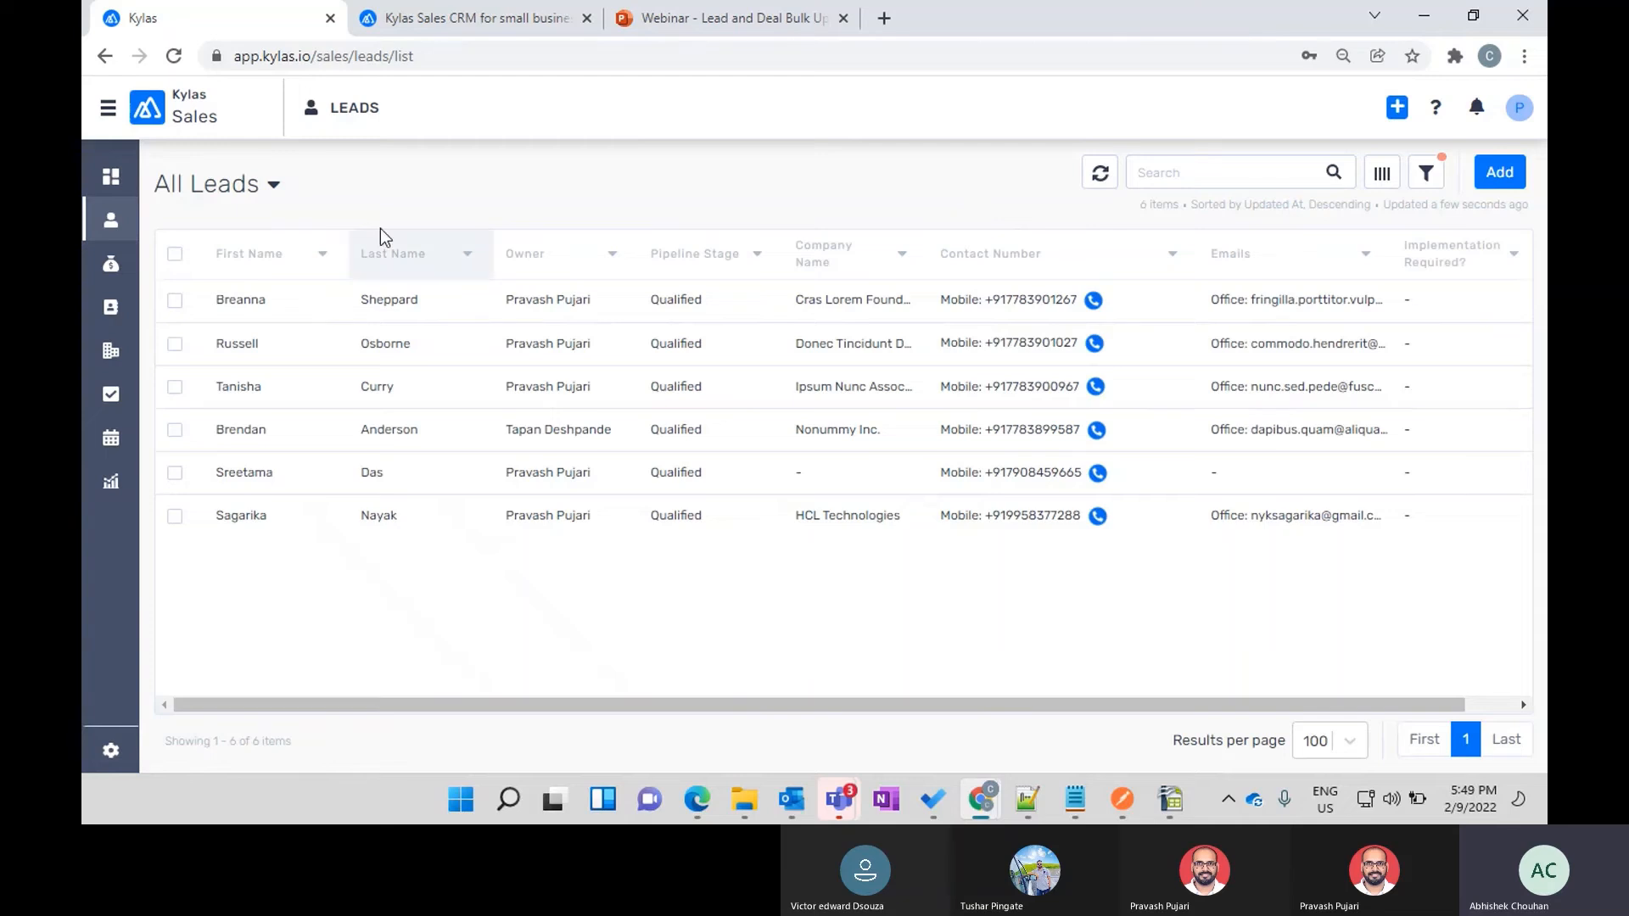
pyautogui.click(1098, 174)
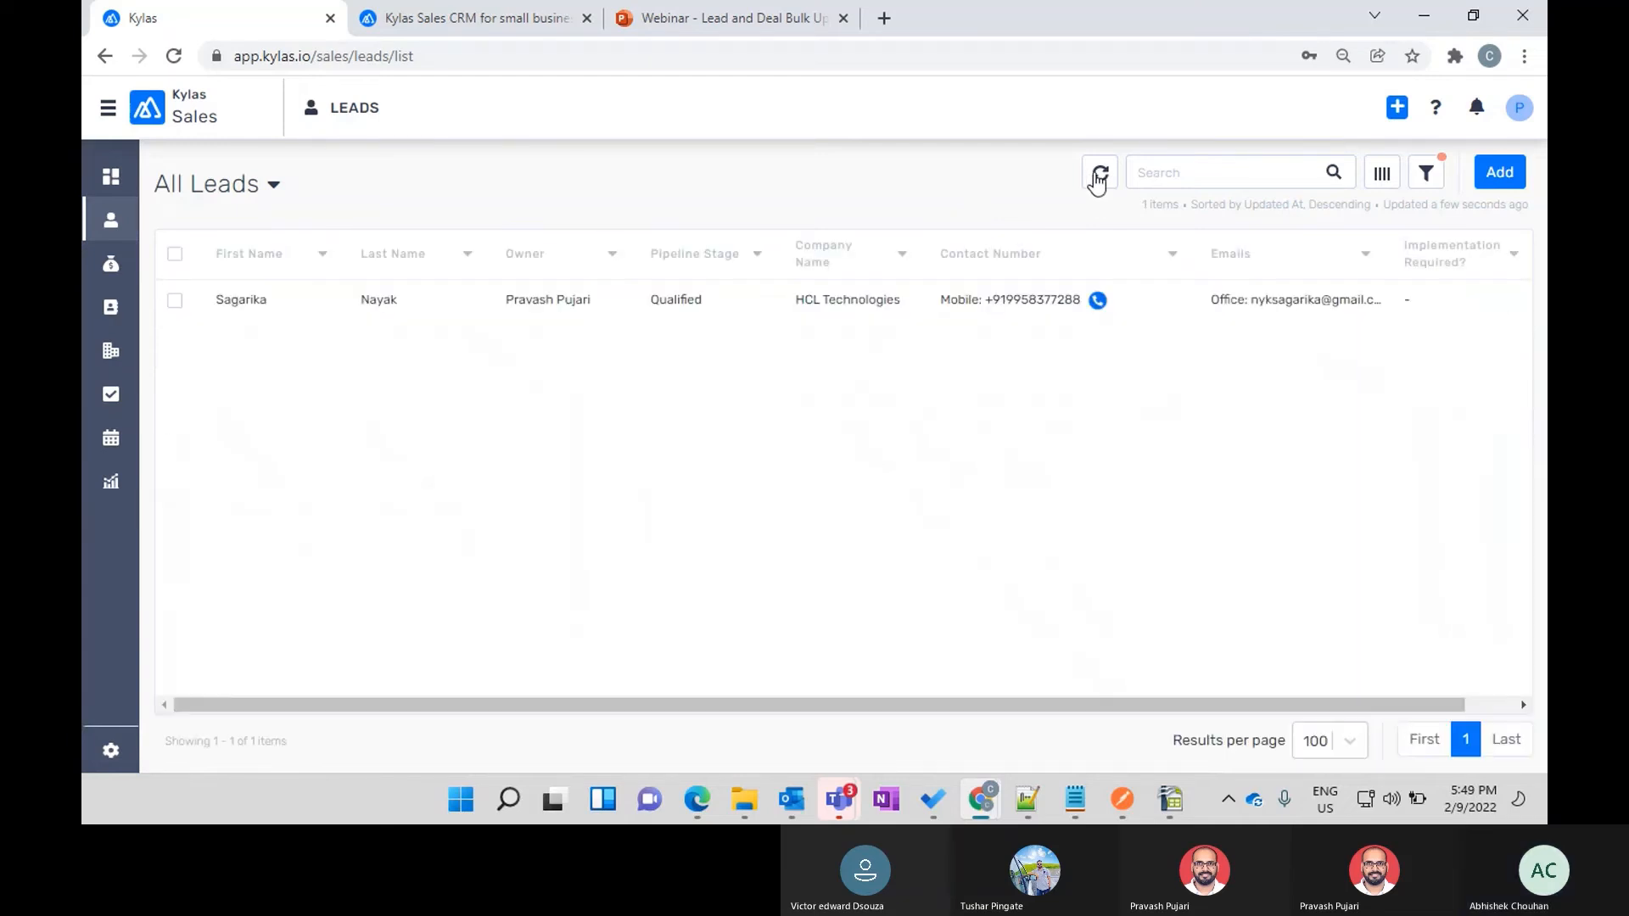
pyautogui.click(1098, 174)
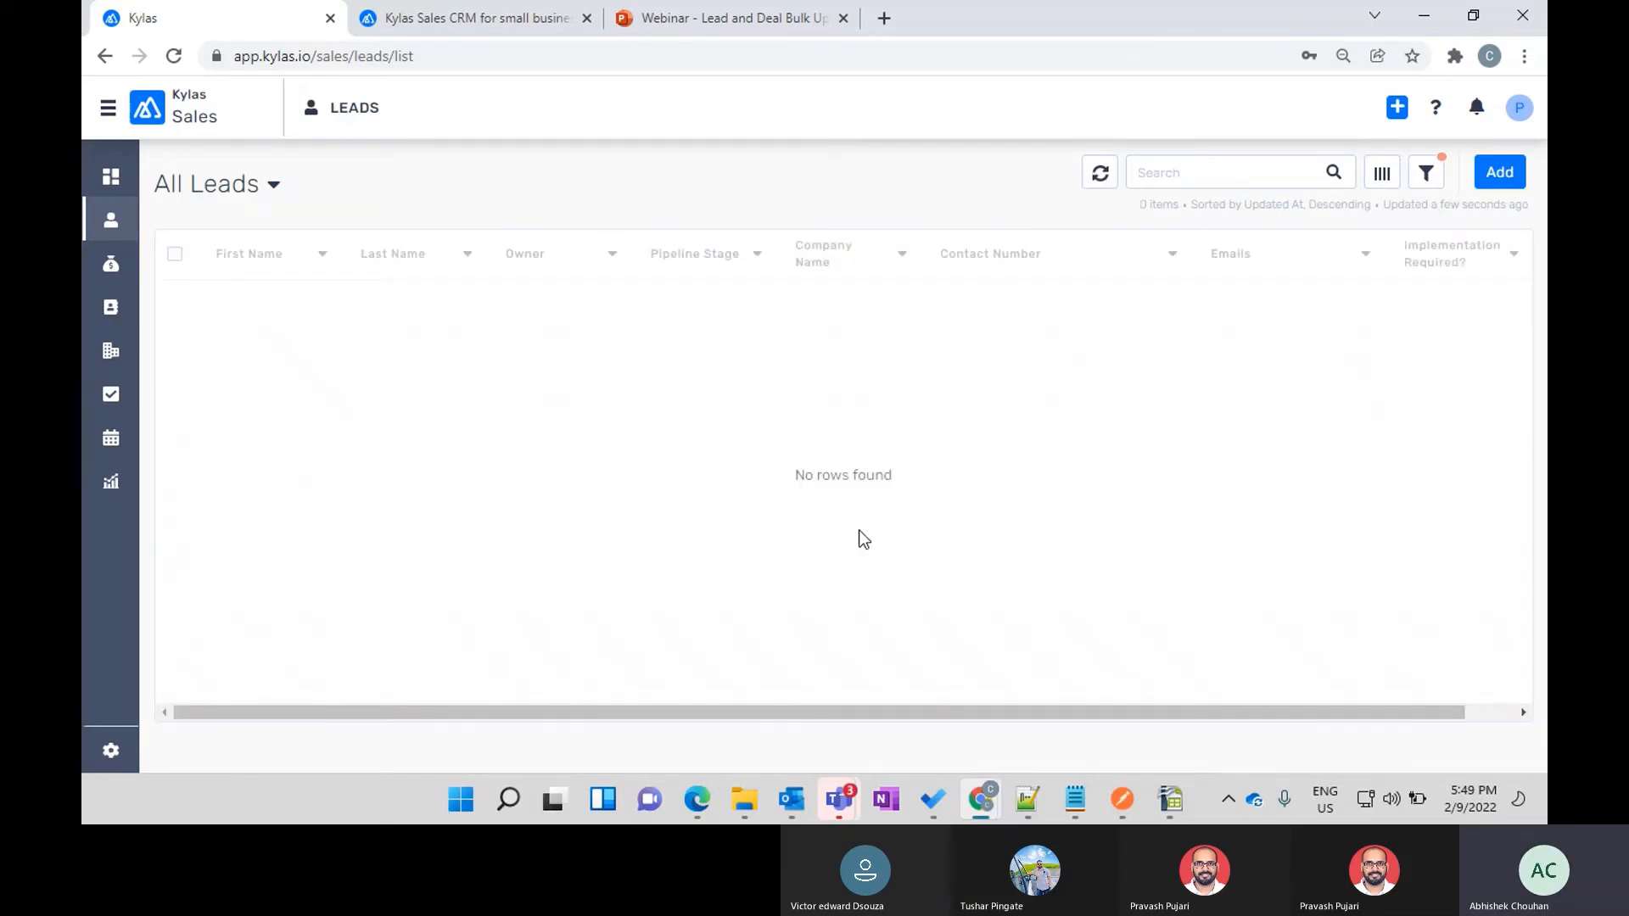
# Duplicate the browser tab and open the Bulk Jobs list from CRM settings
pyautogui.rightClick(231, 13)
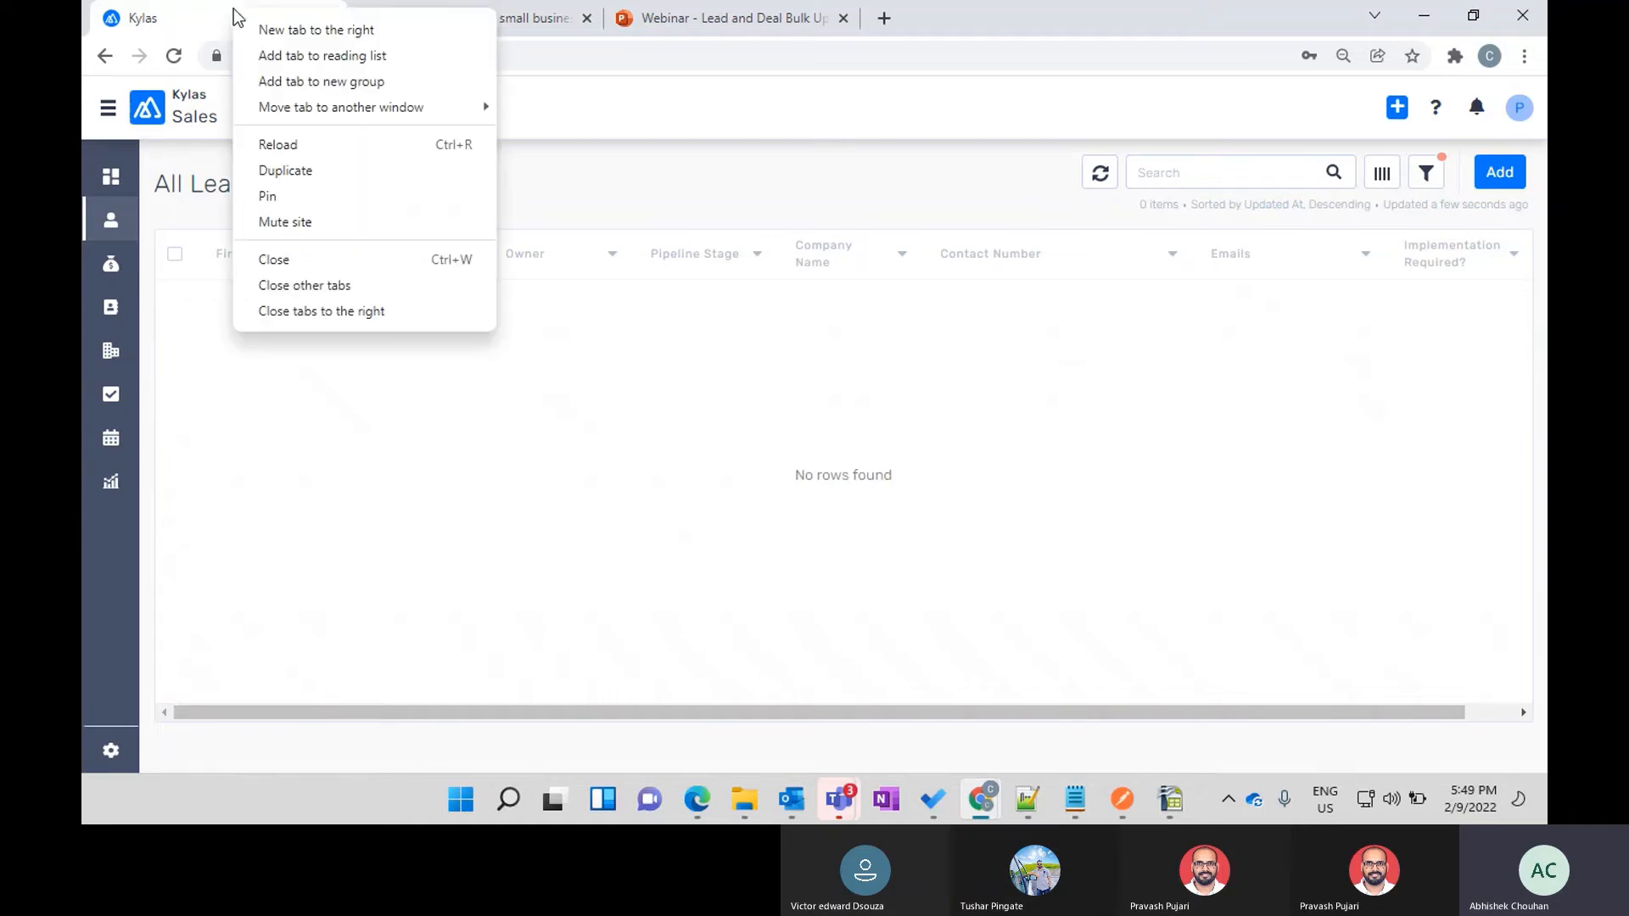
pyautogui.click(273, 170)
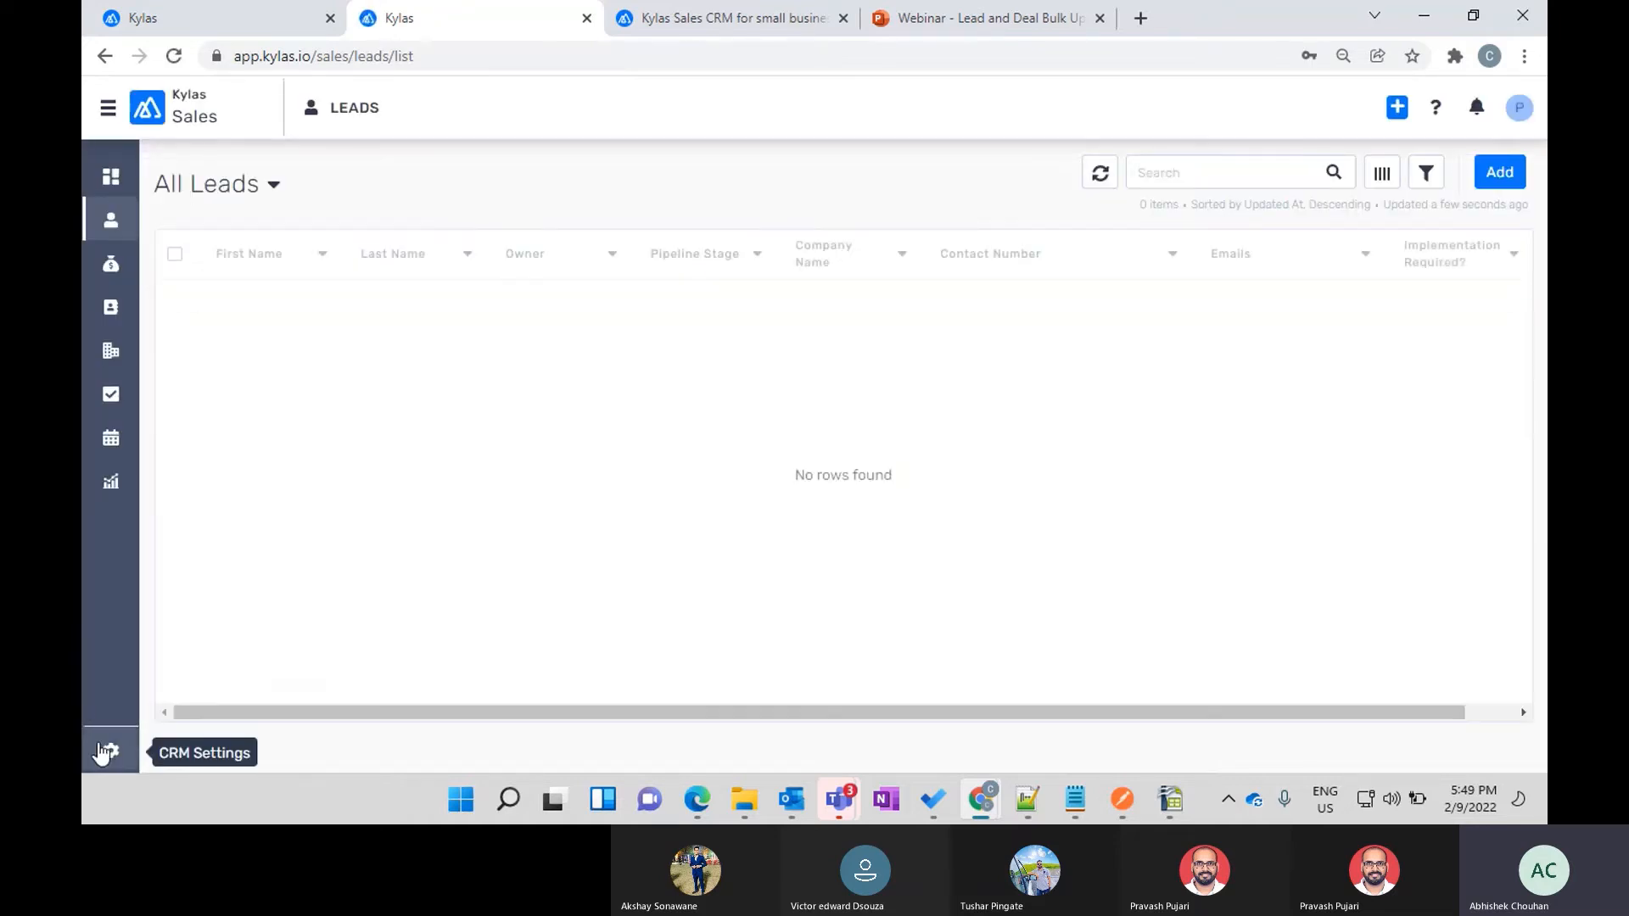
pyautogui.click(110, 752)
pyautogui.scroll(-1, 534, 445)
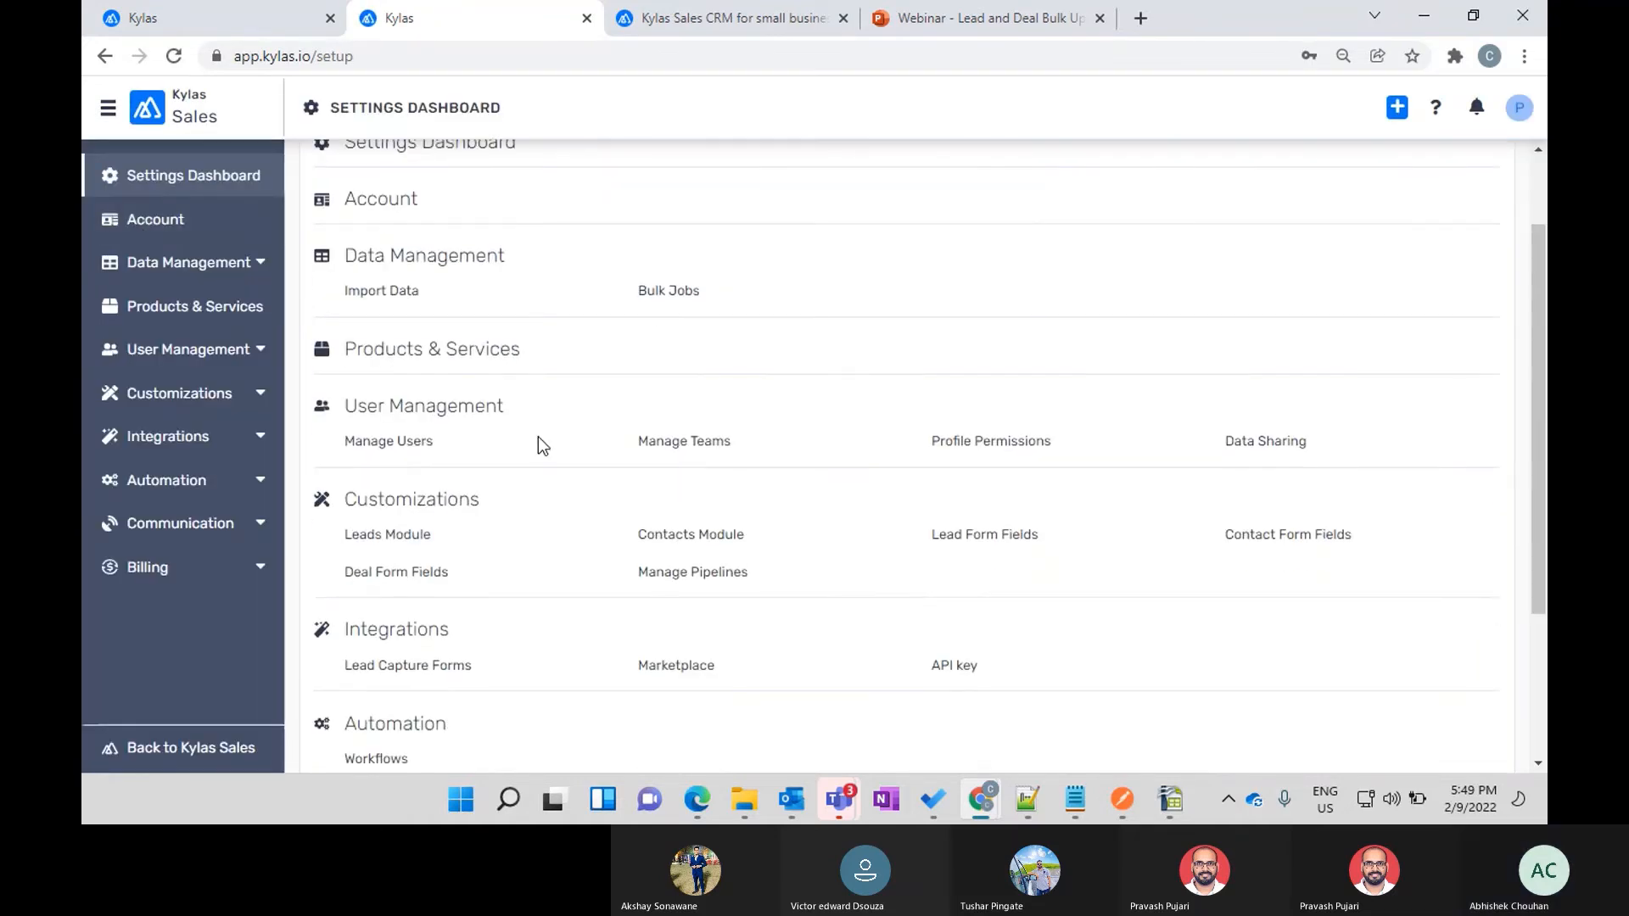
pyautogui.click(676, 297)
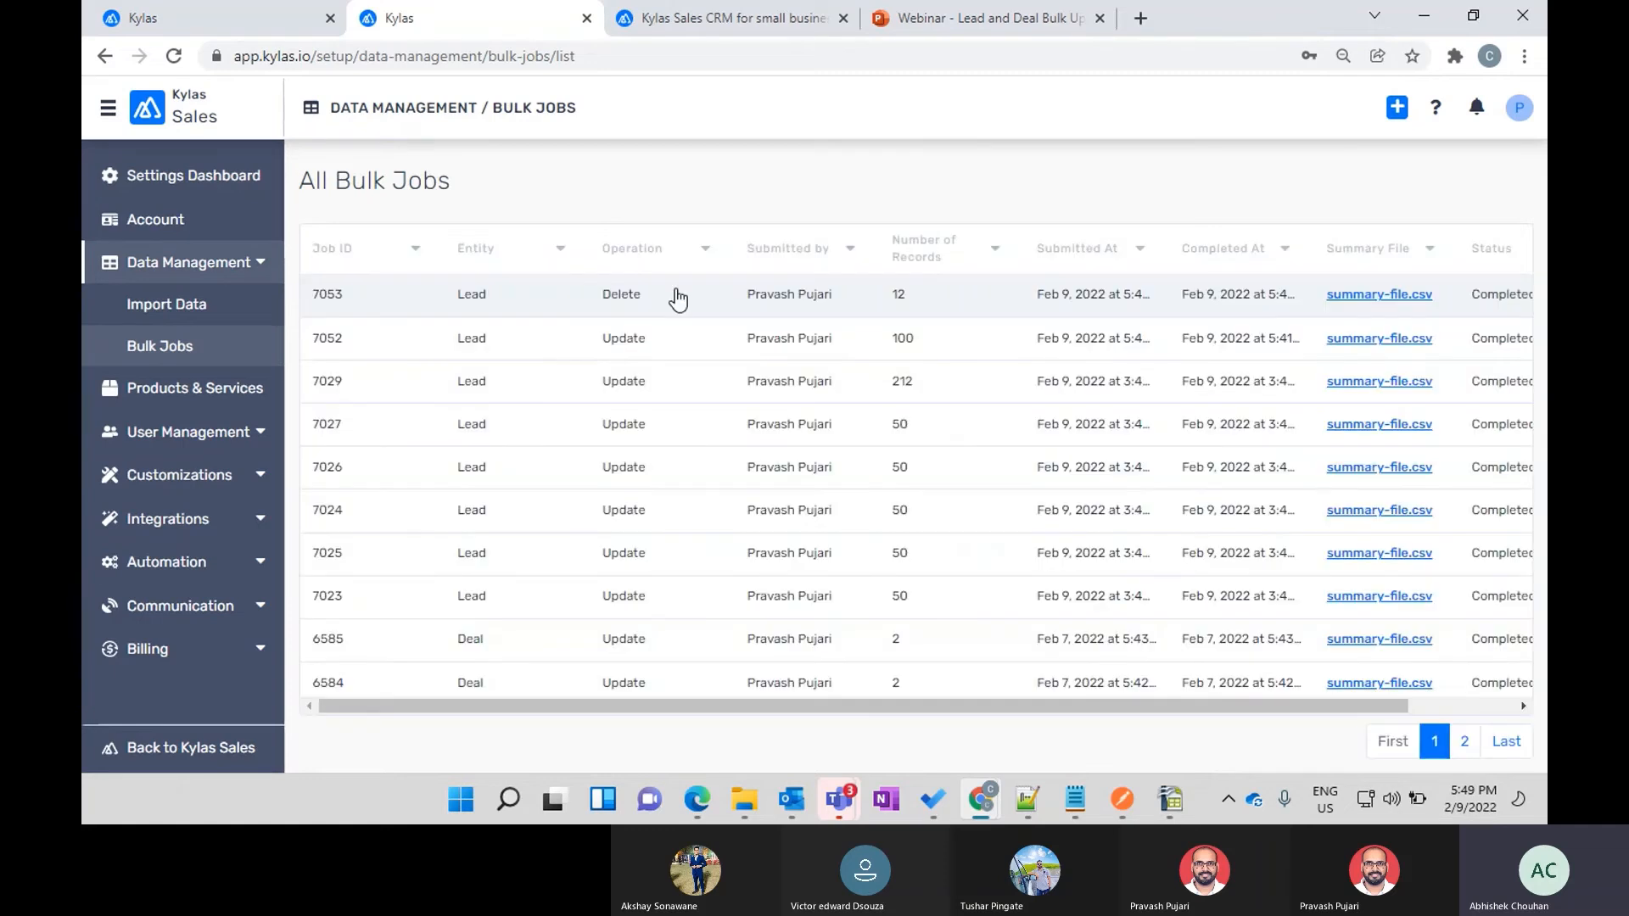
# Open the details of the lead Delete bulk job 7053, then close them
pyautogui.hscroll(2, 874, 337)
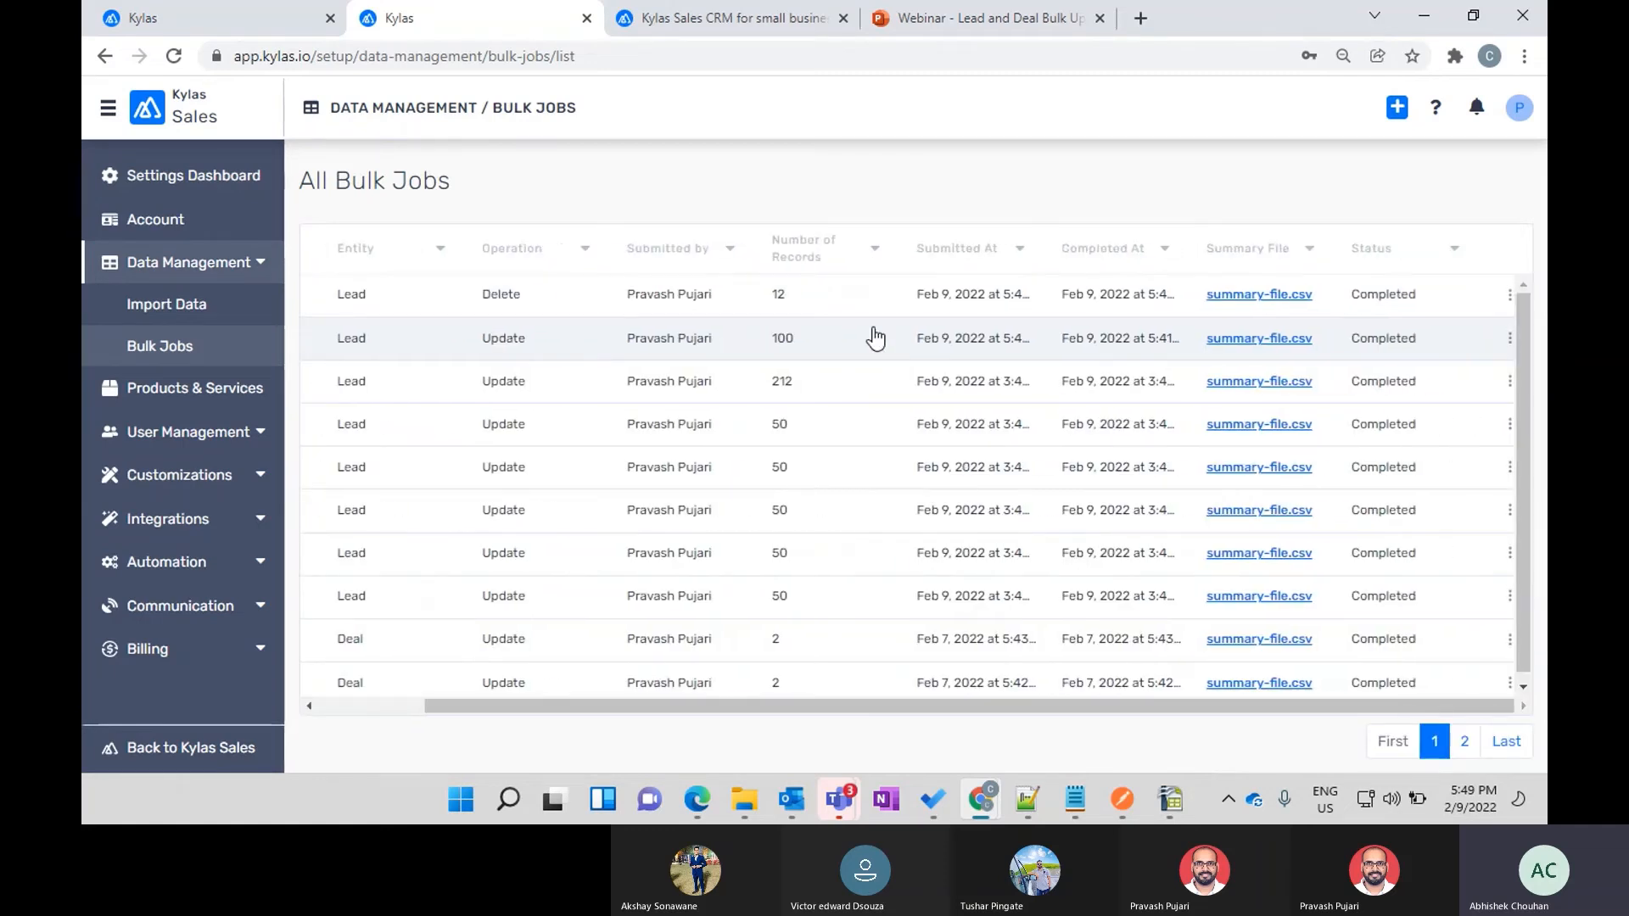
pyautogui.click(1052, 296)
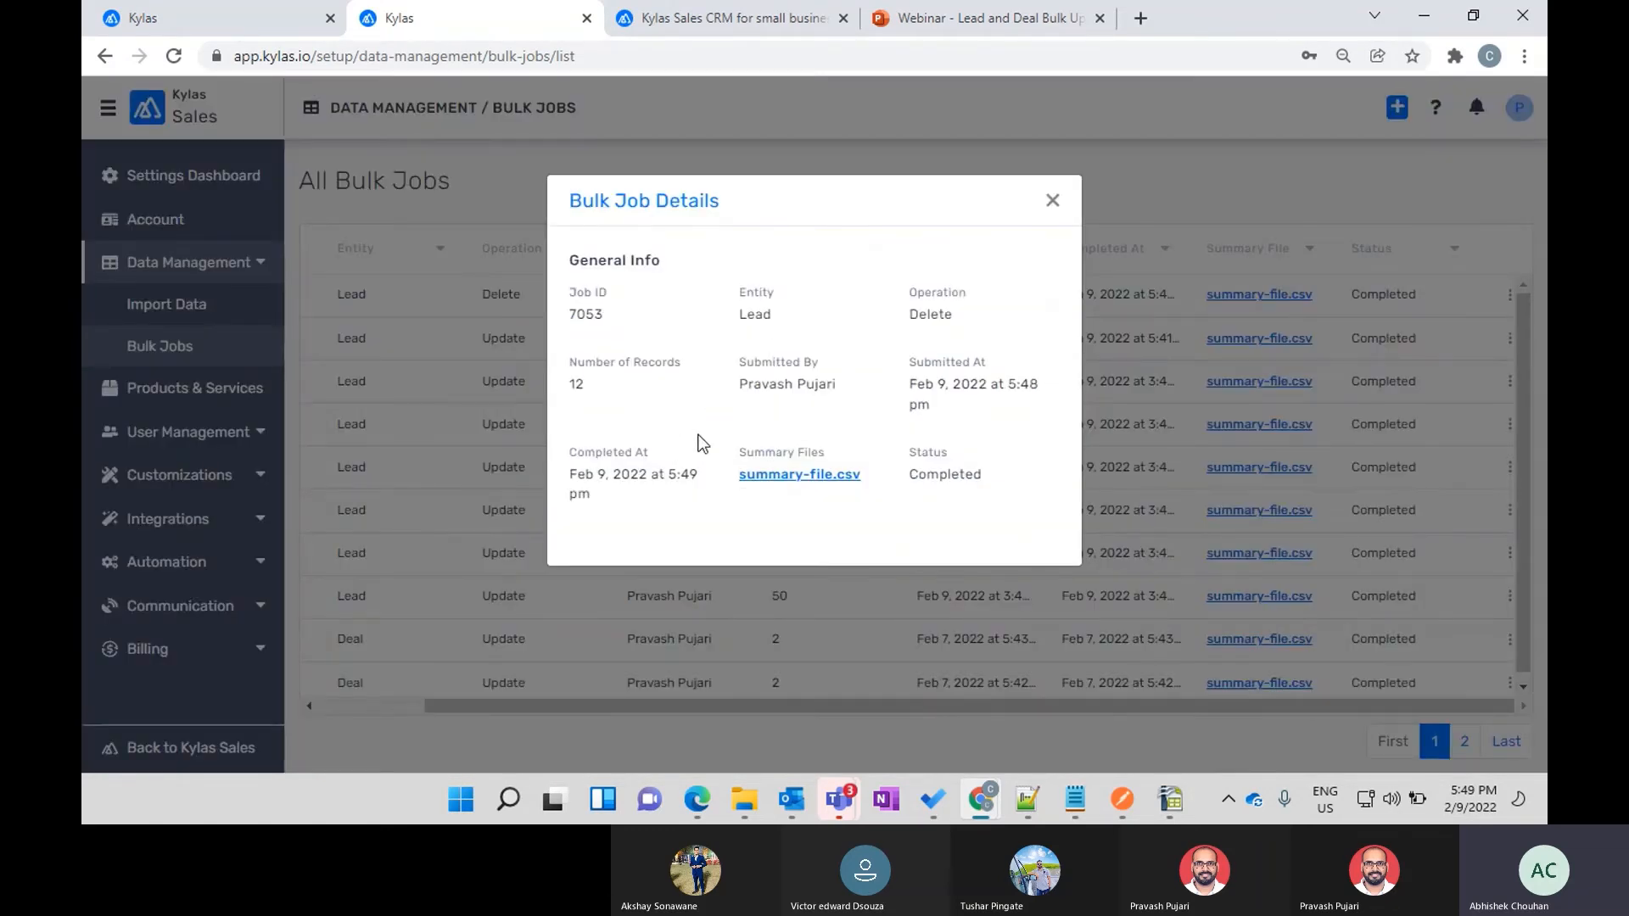
pyautogui.doubleClick(935, 314)
pyautogui.click(1052, 201)
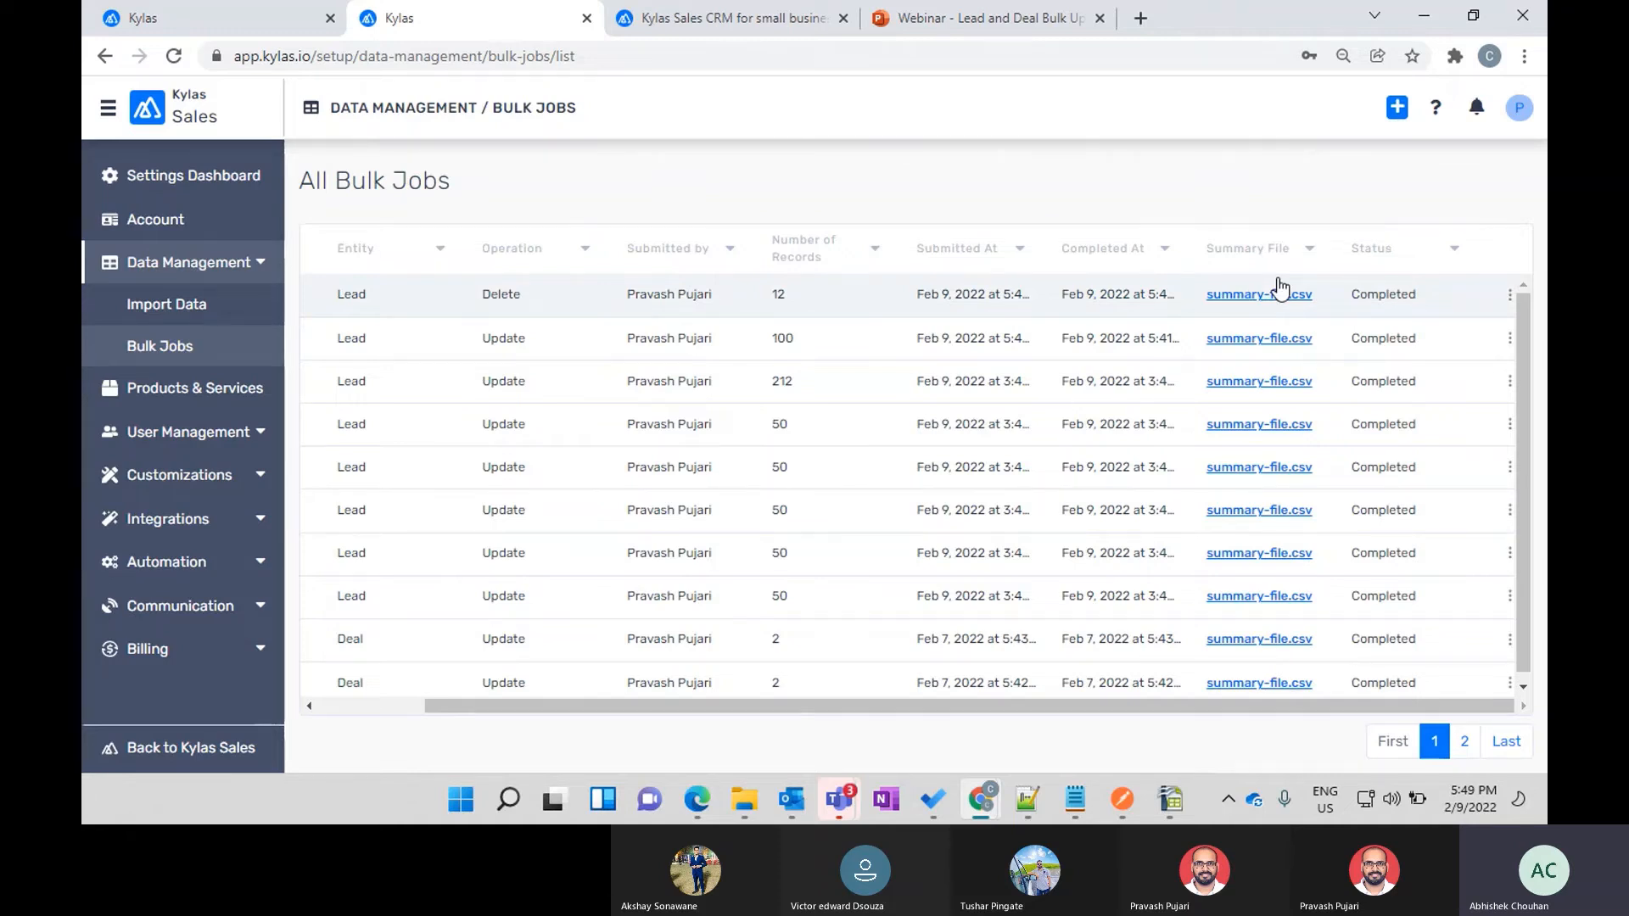
# Return to the leads list, remove the ID filter and apply the empty filter
pyautogui.click(154, 750)
pyautogui.click(110, 220)
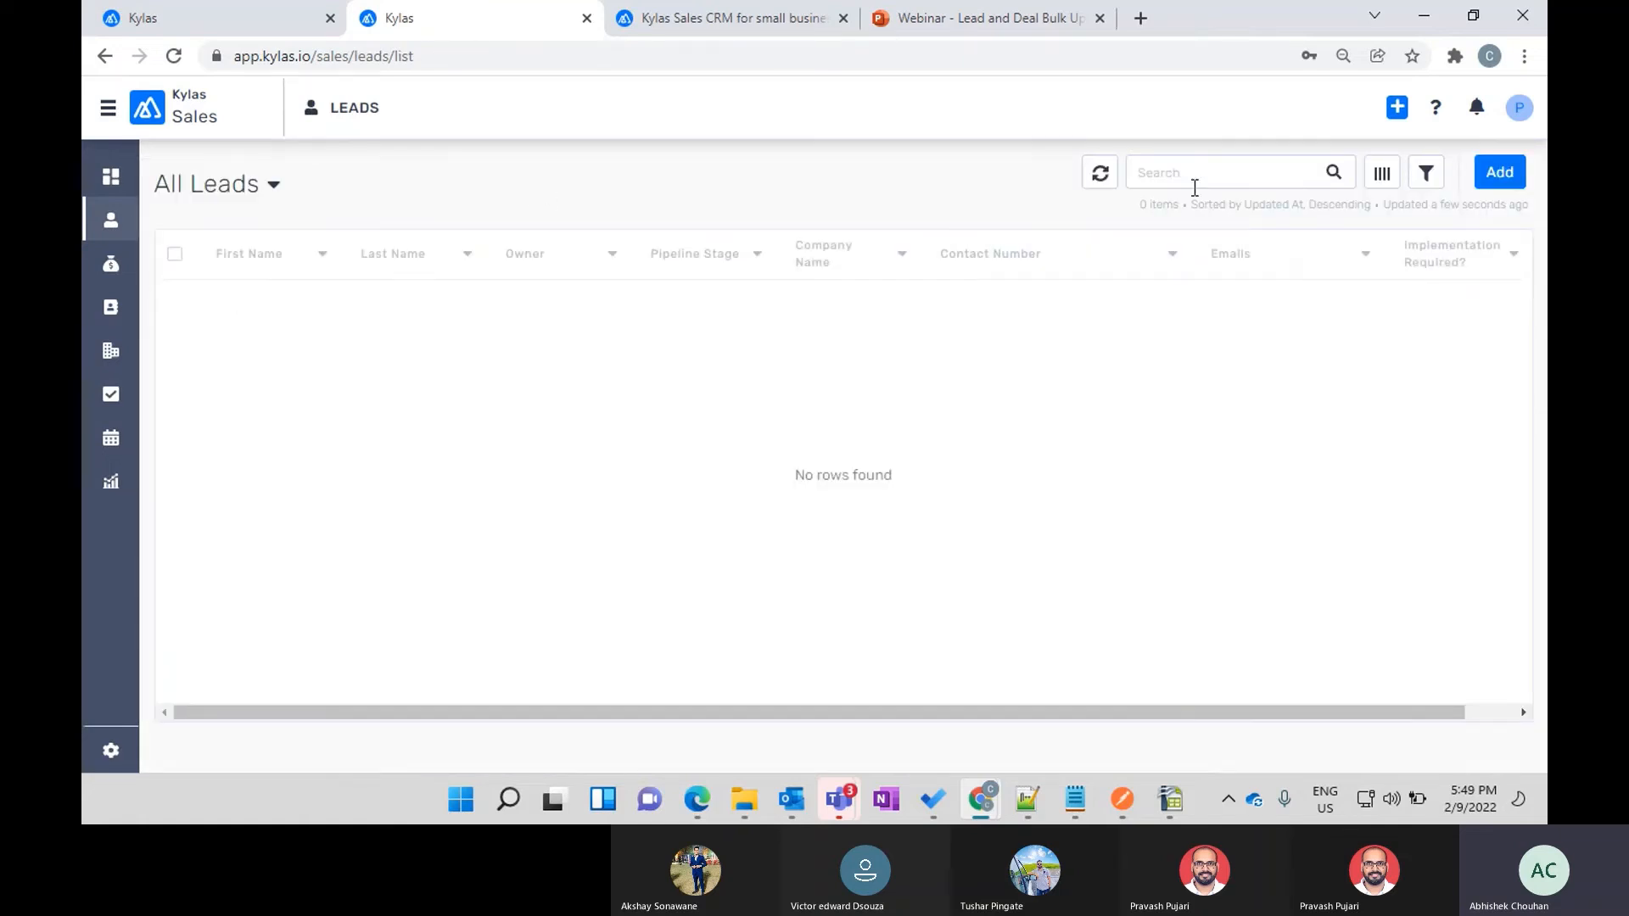
pyautogui.click(1428, 173)
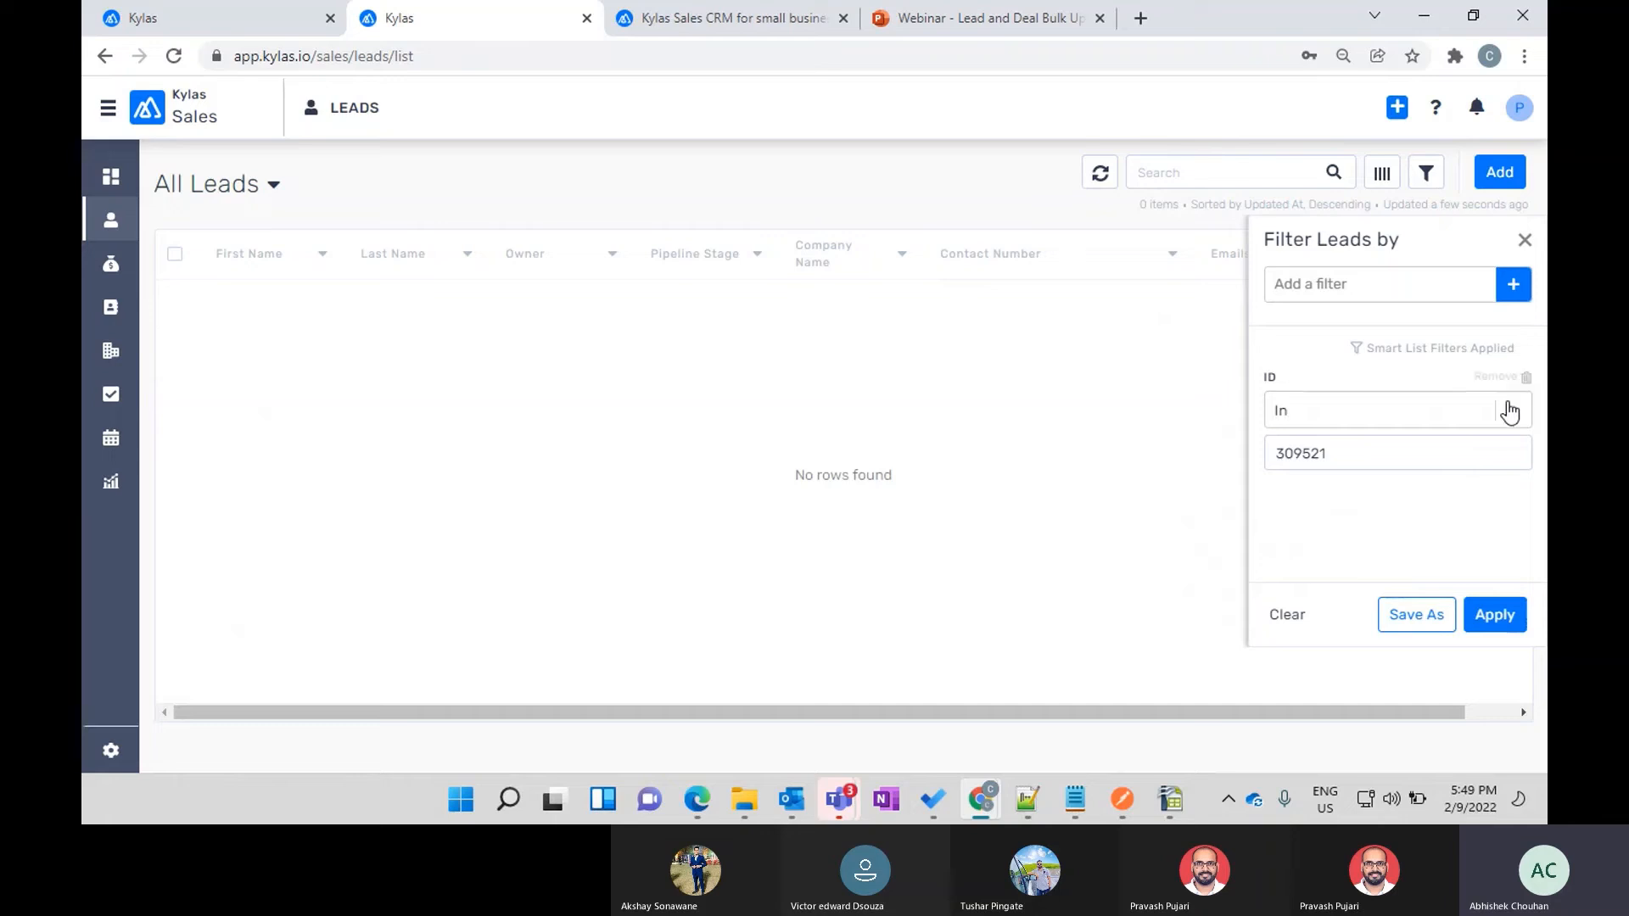
pyautogui.click(1525, 377)
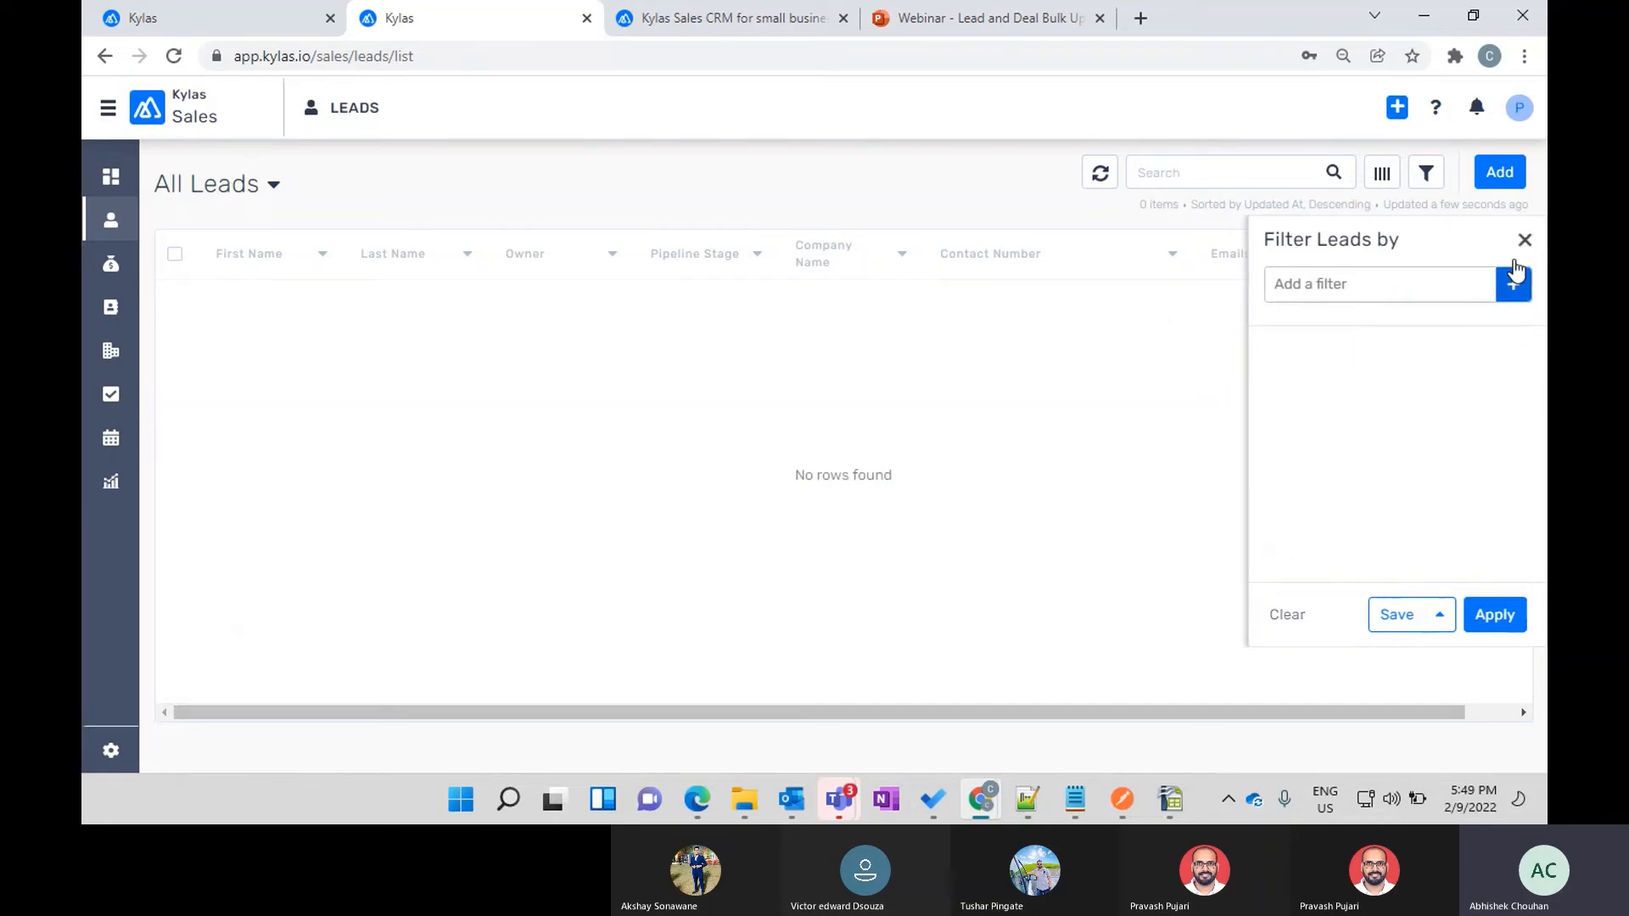
pyautogui.click(1494, 616)
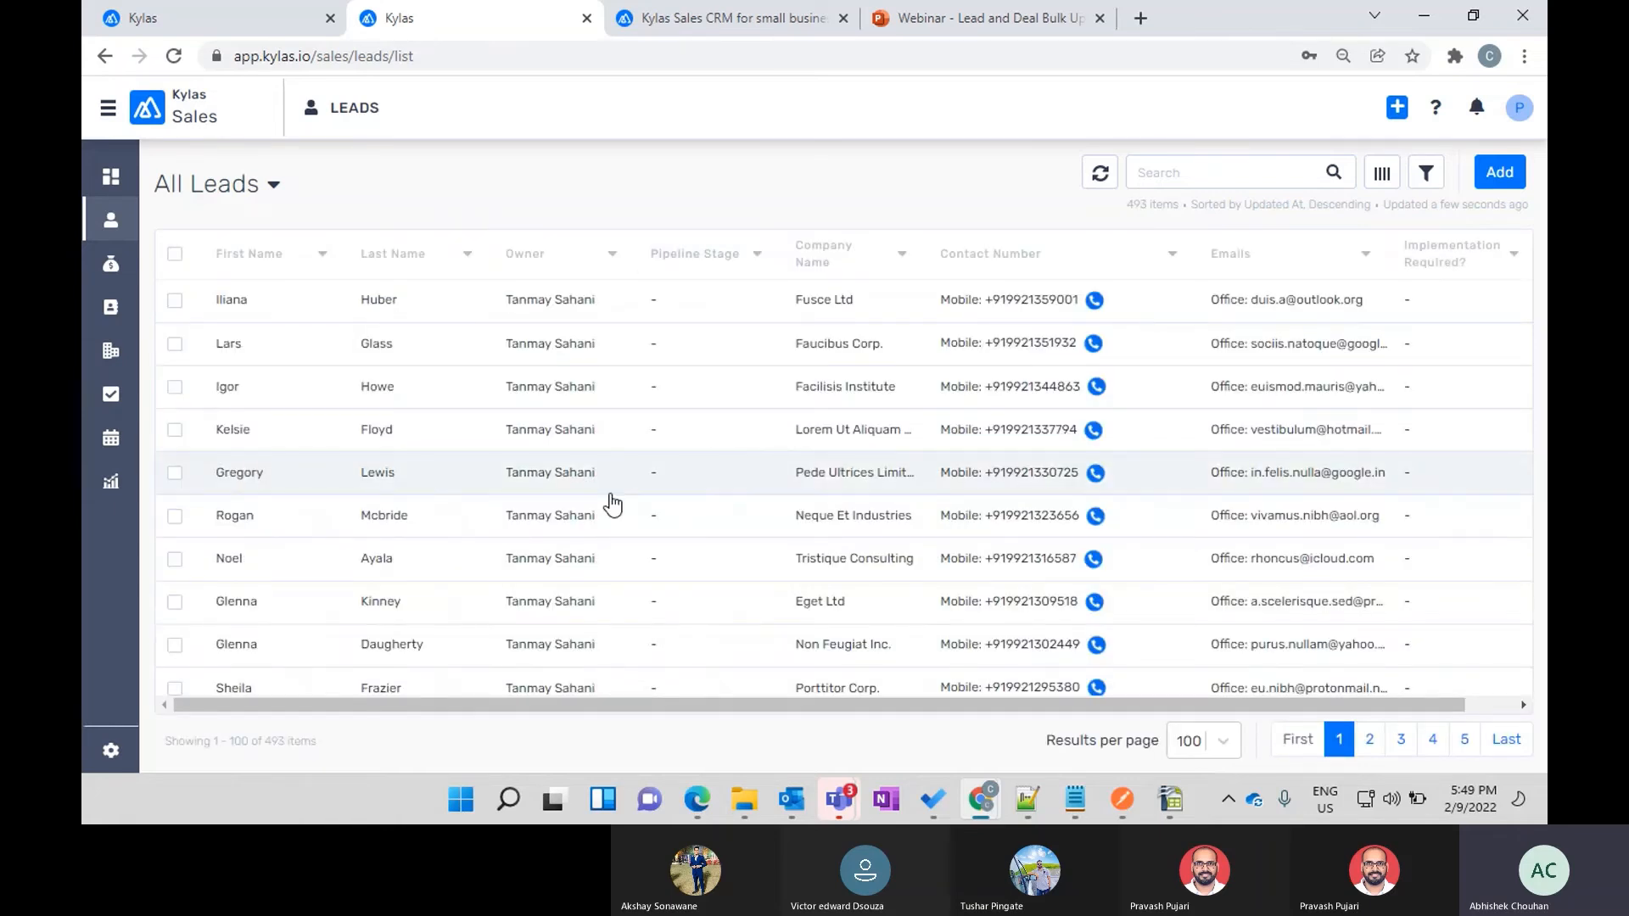
pyautogui.scroll(-1, 613, 505)
pyautogui.scroll(1, 612, 505)
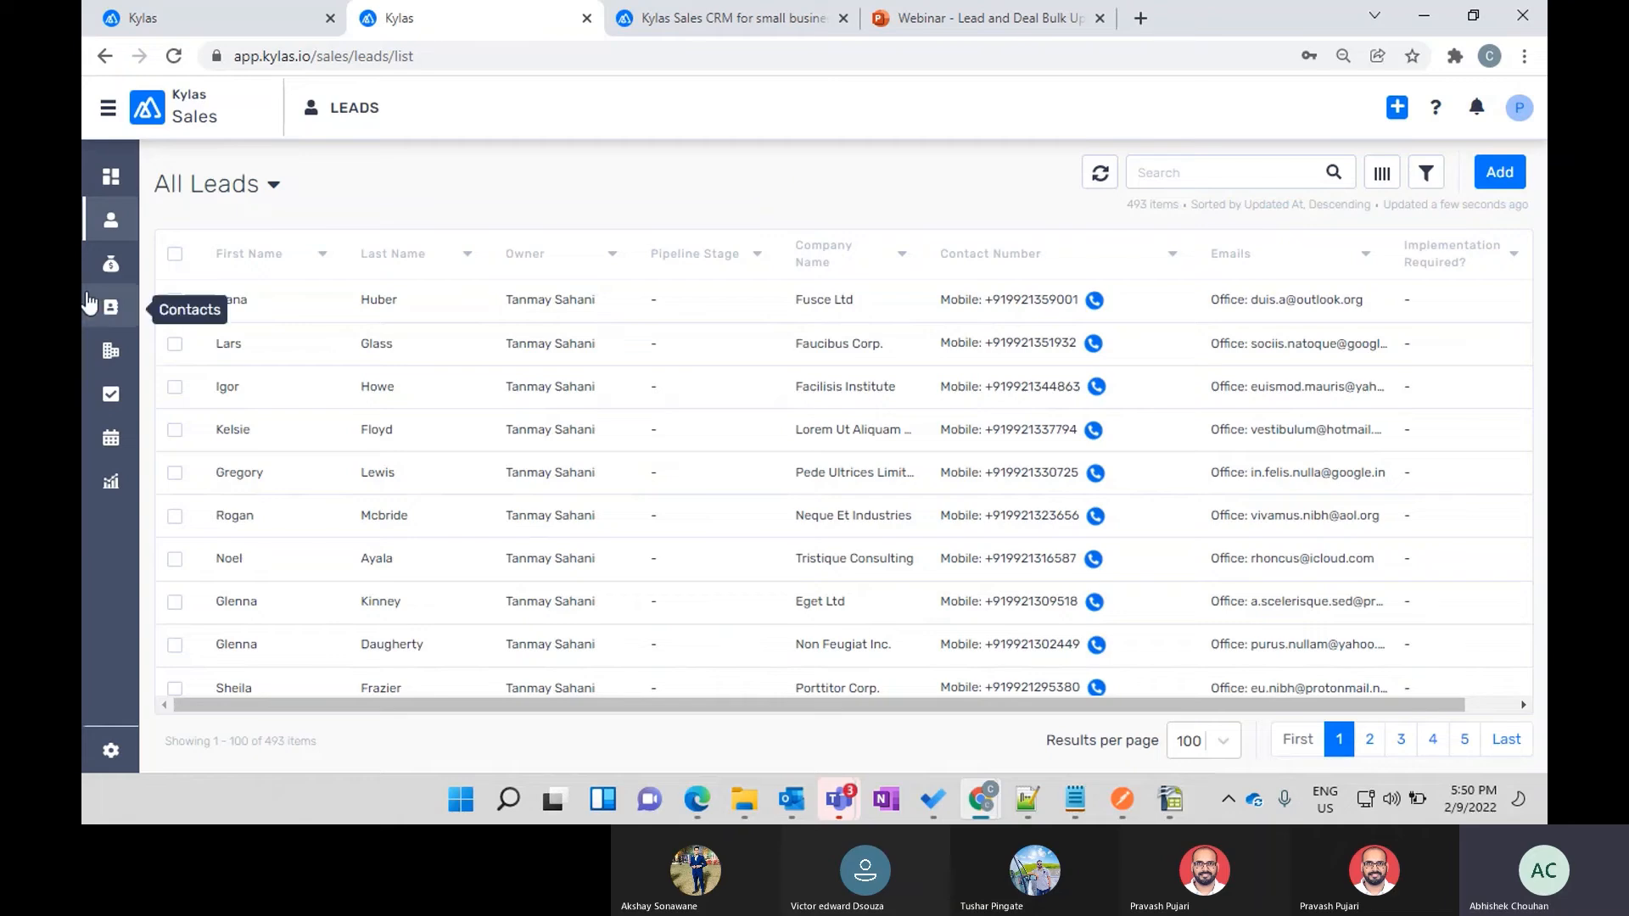
# Select all deals in the Deals list and start a bulk update on the Pipeline field
pyautogui.click(105, 269)
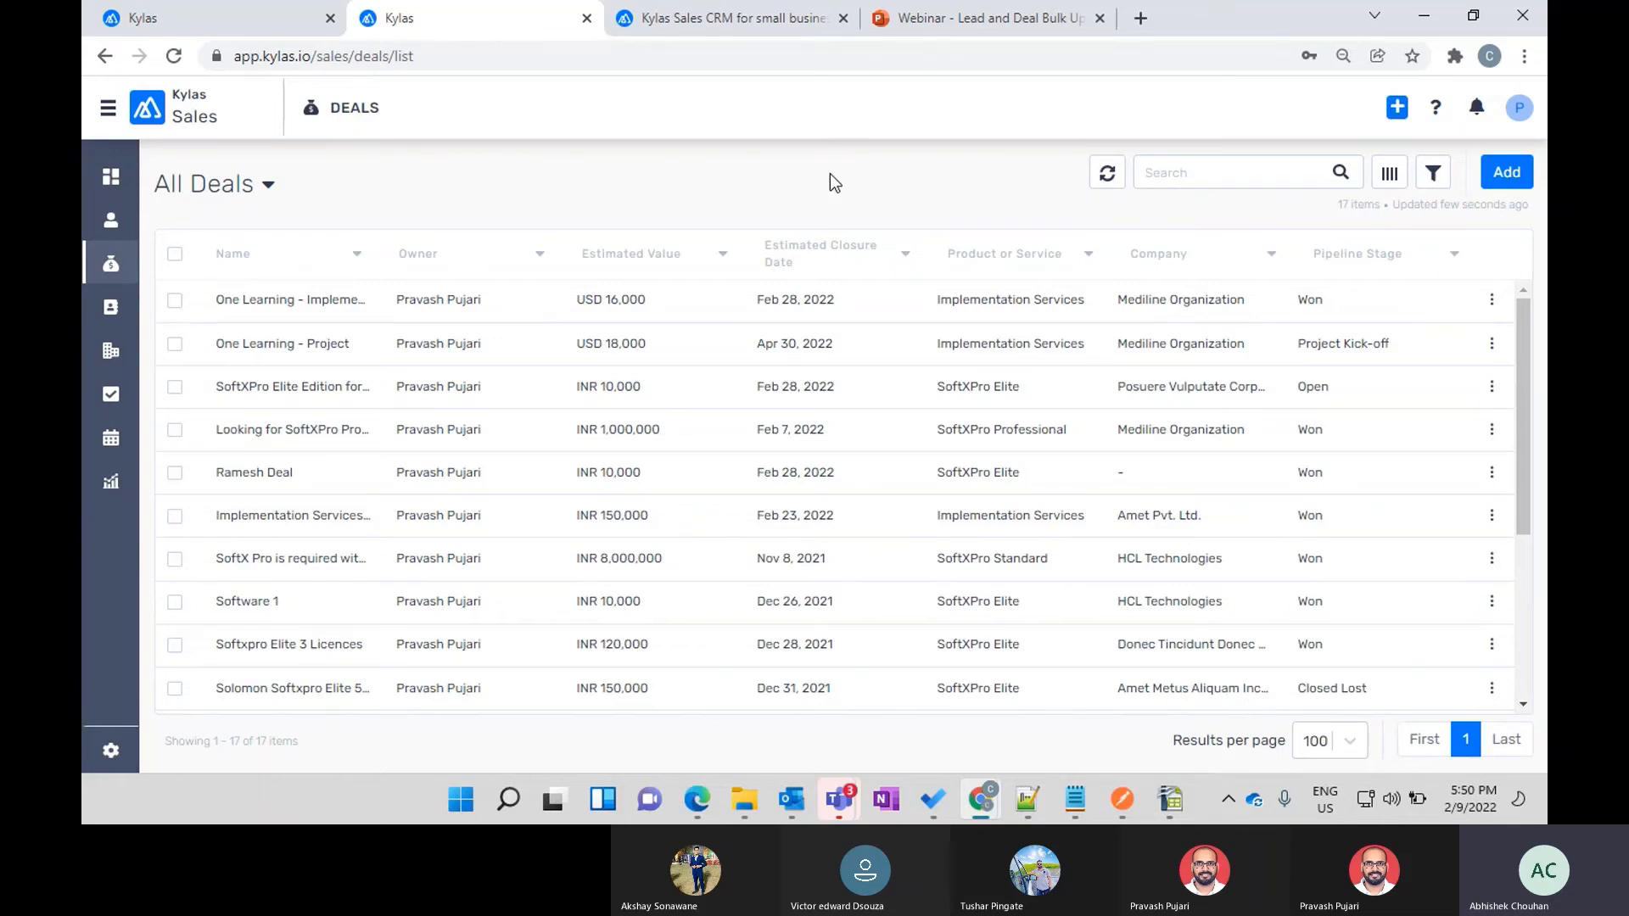
pyautogui.click(175, 253)
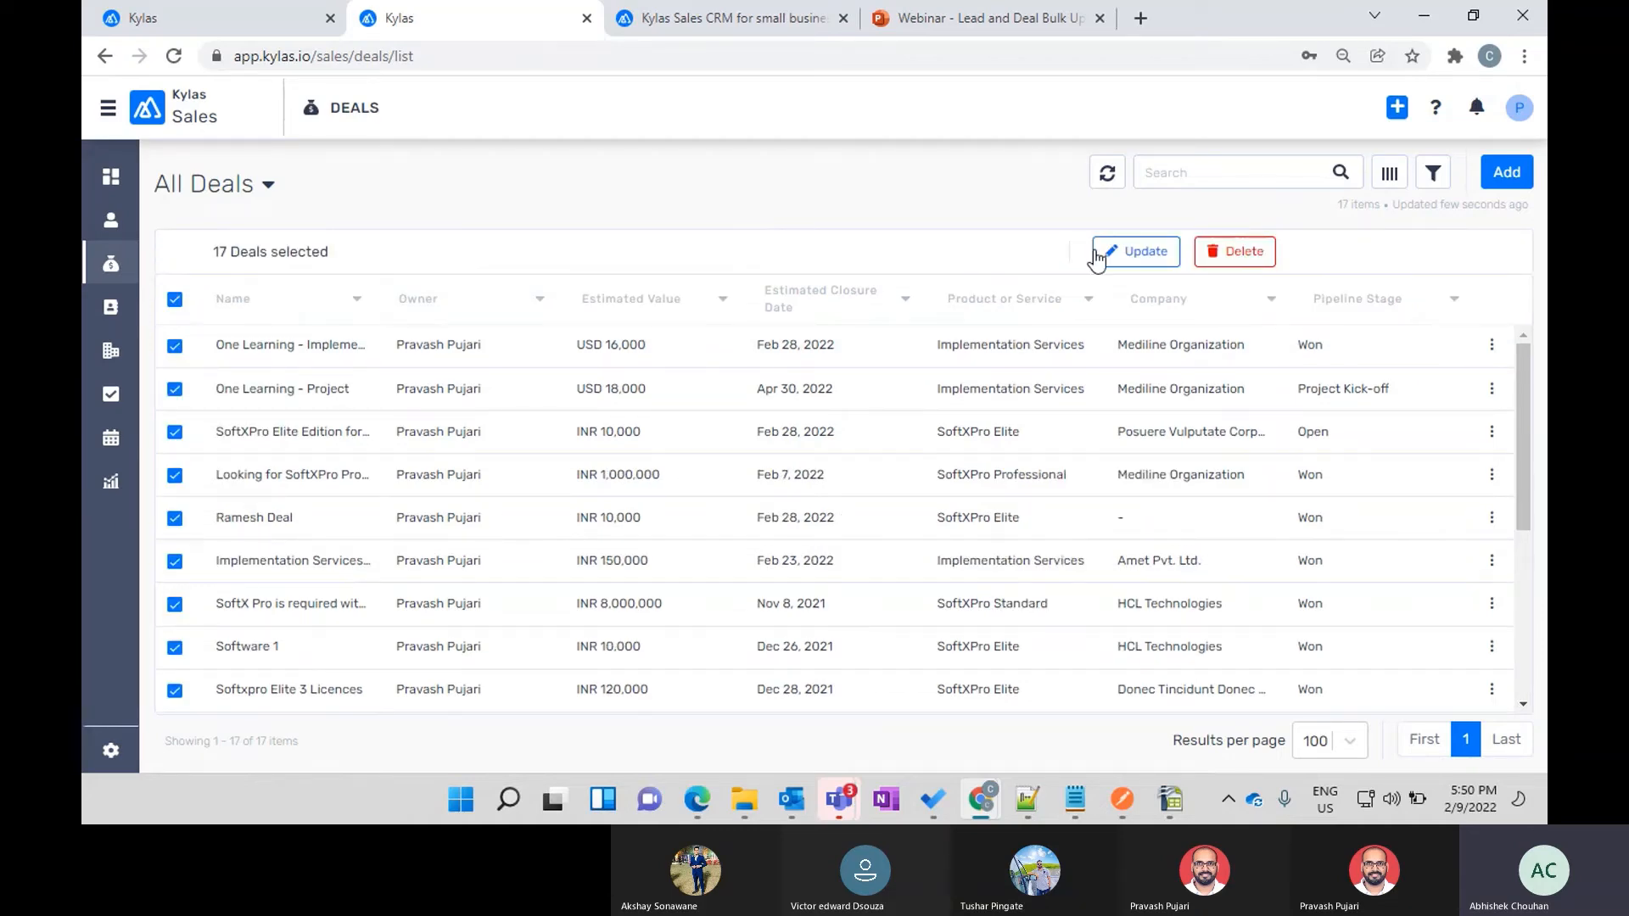
pyautogui.click(1141, 254)
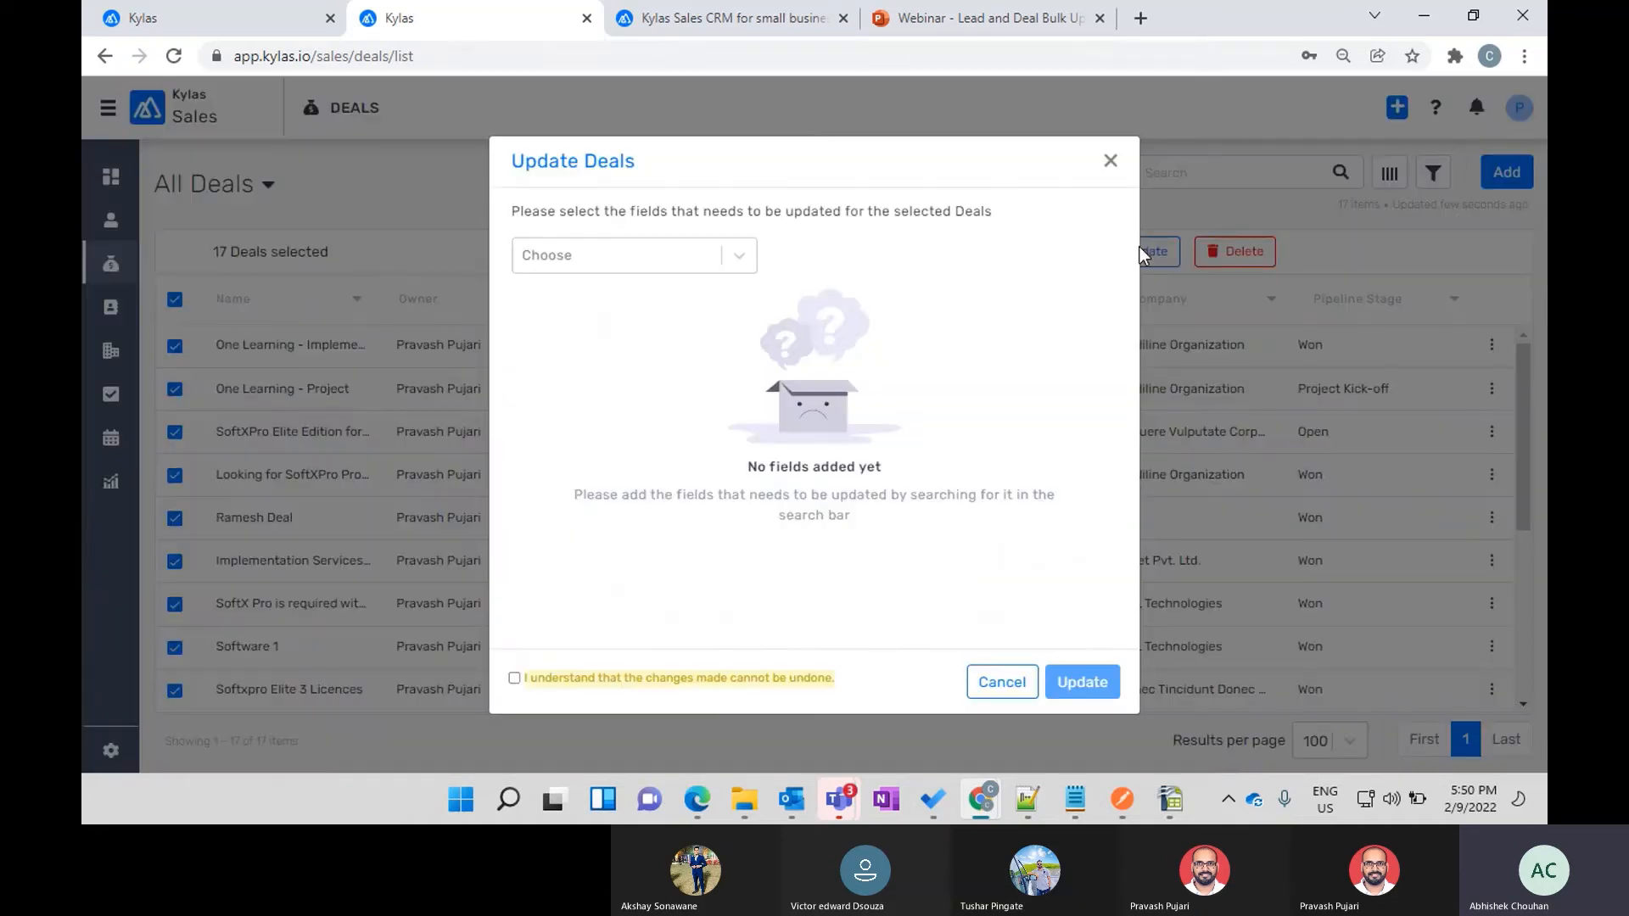
pyautogui.click(736, 256)
pyautogui.write('pip')
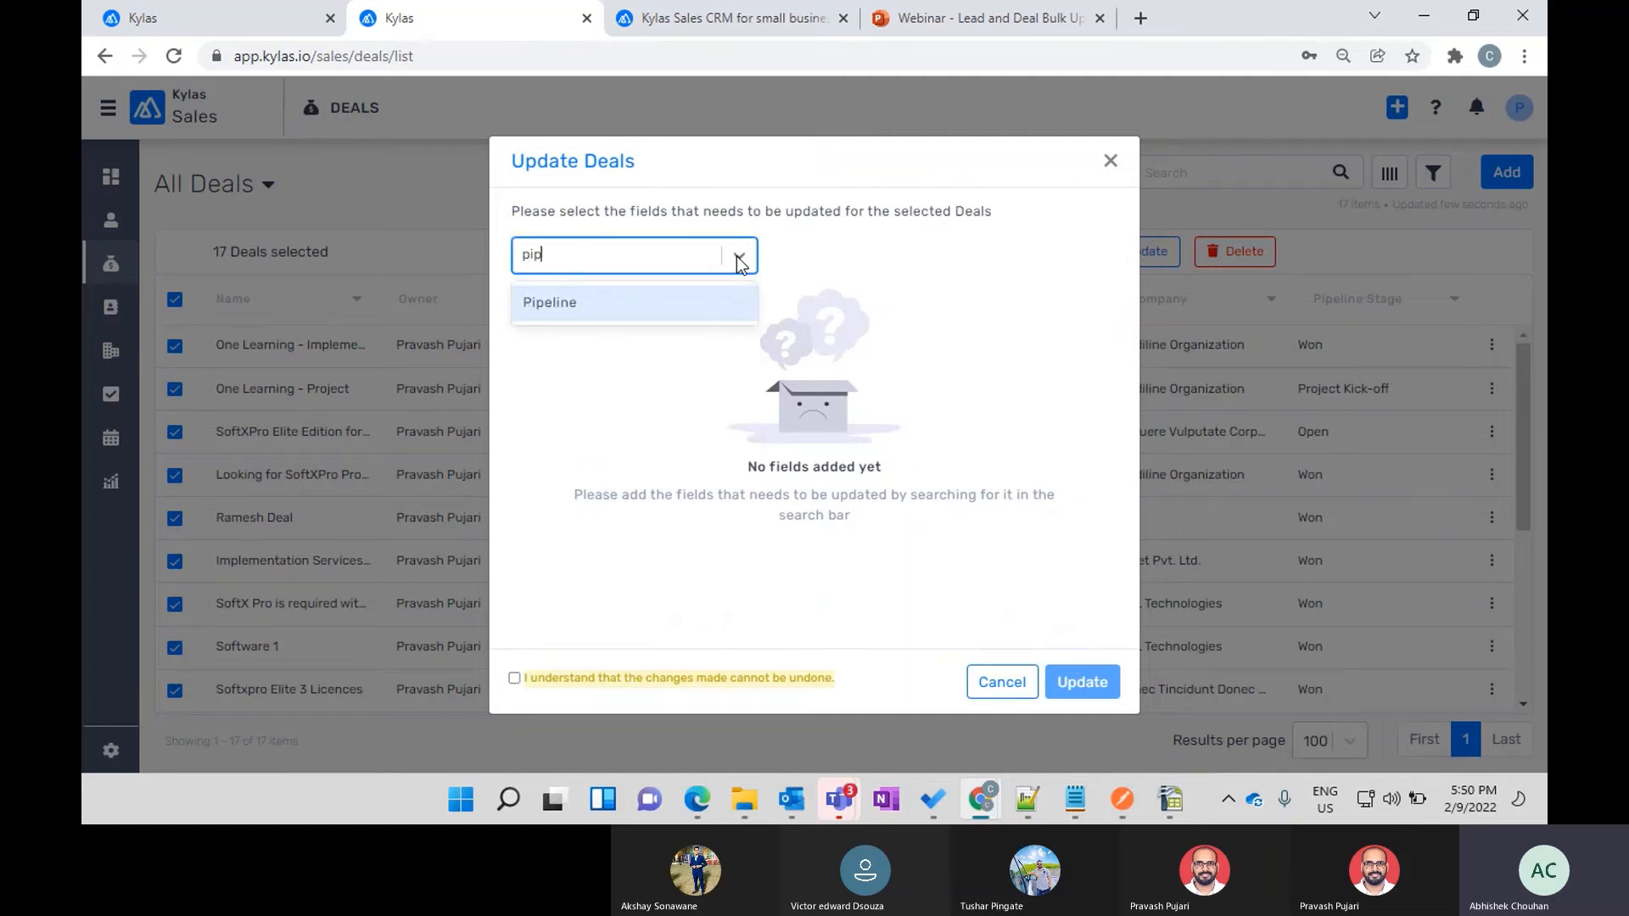
pyautogui.click(635, 301)
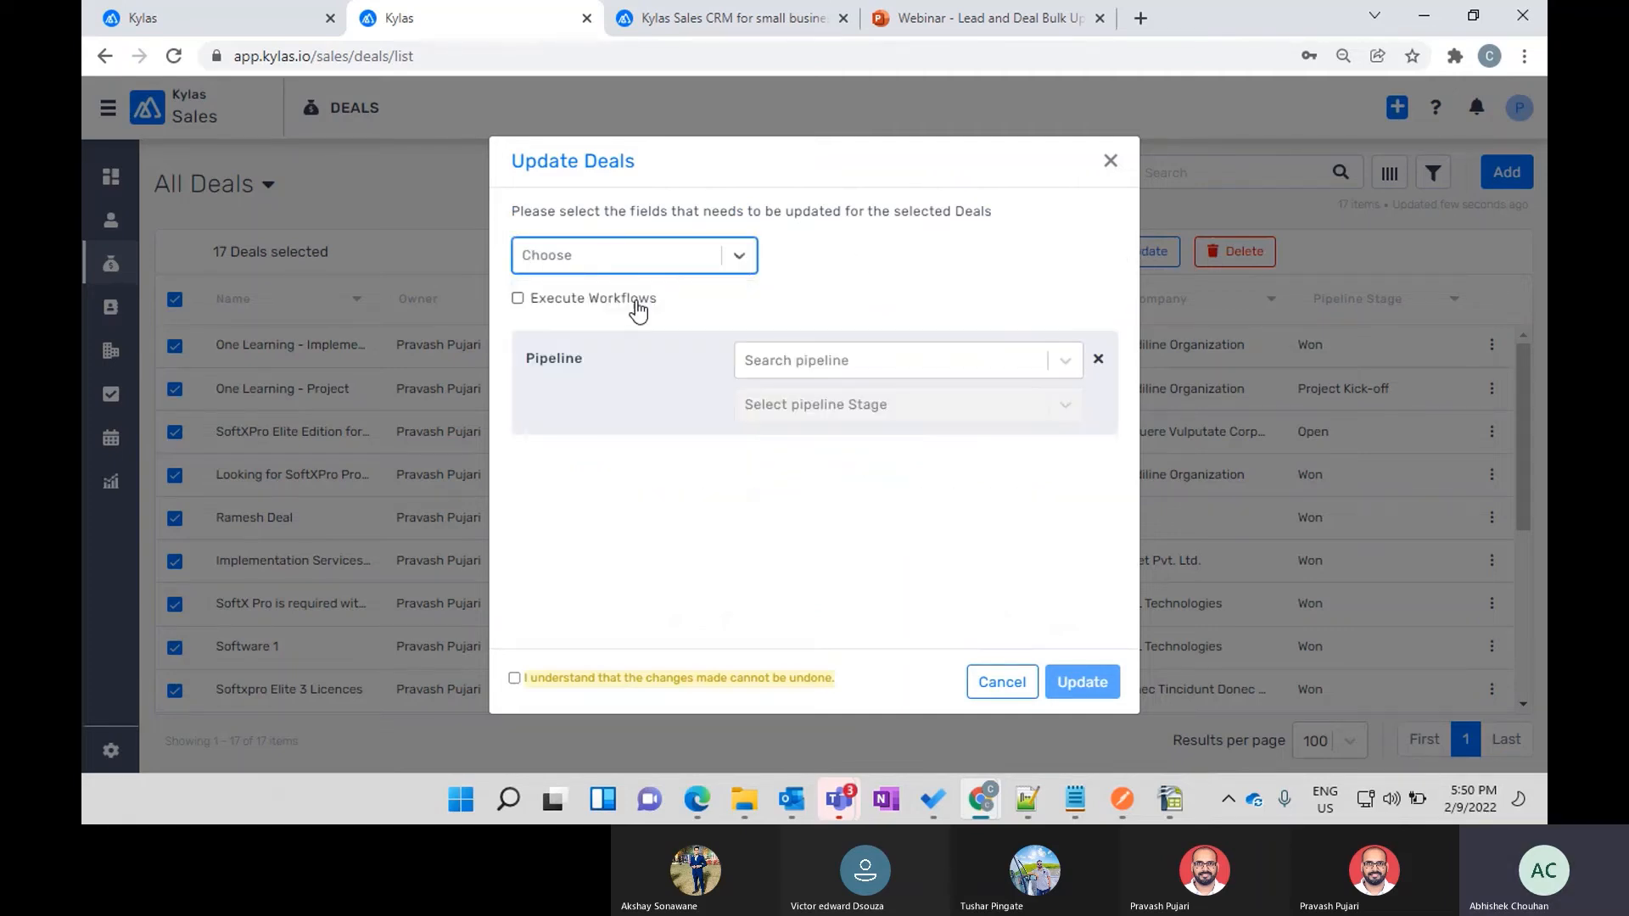
# Set the pipeline to Account Management with stage Renewal Confirmation, accept the cannot-be-undone notice, and submit the update
pyautogui.click(818, 357)
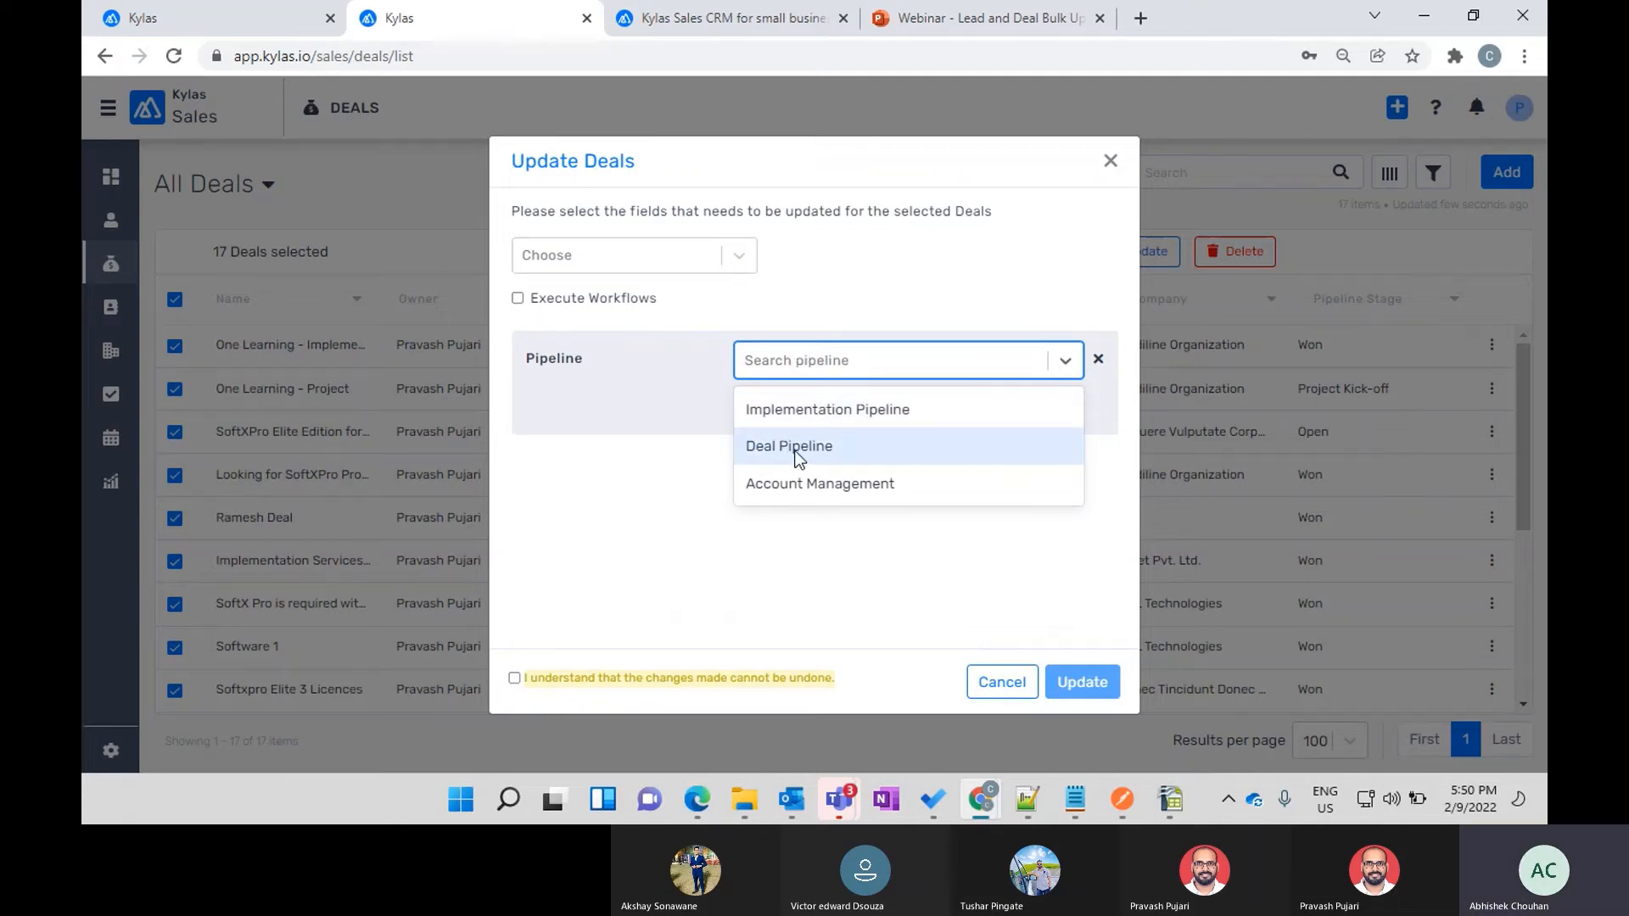
pyautogui.click(832, 483)
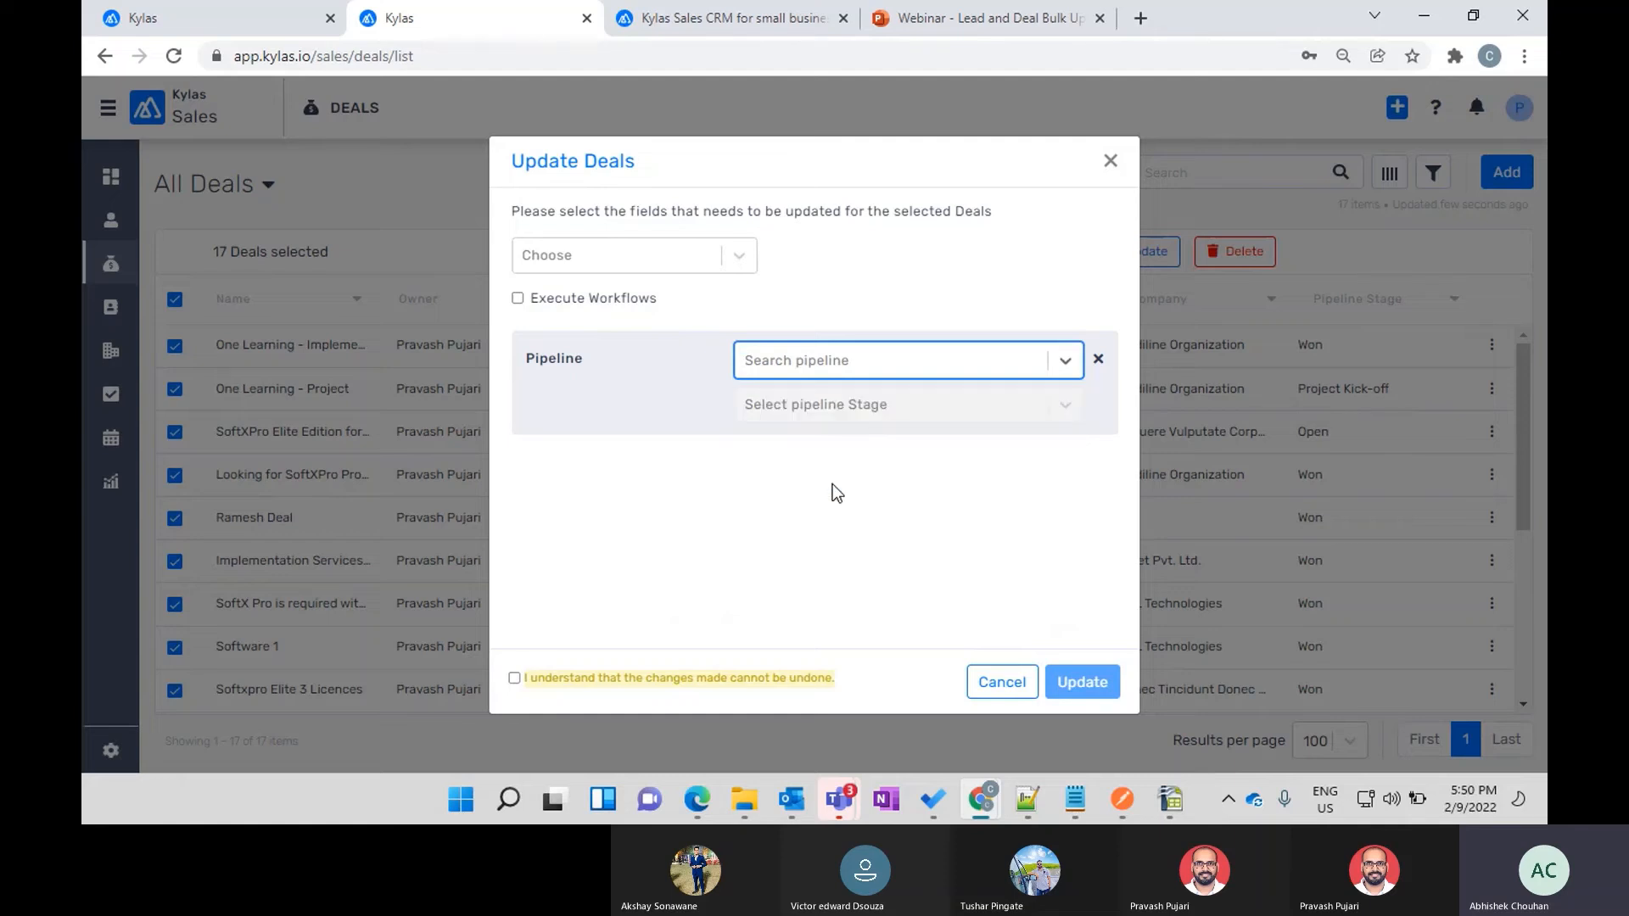
pyautogui.click(839, 405)
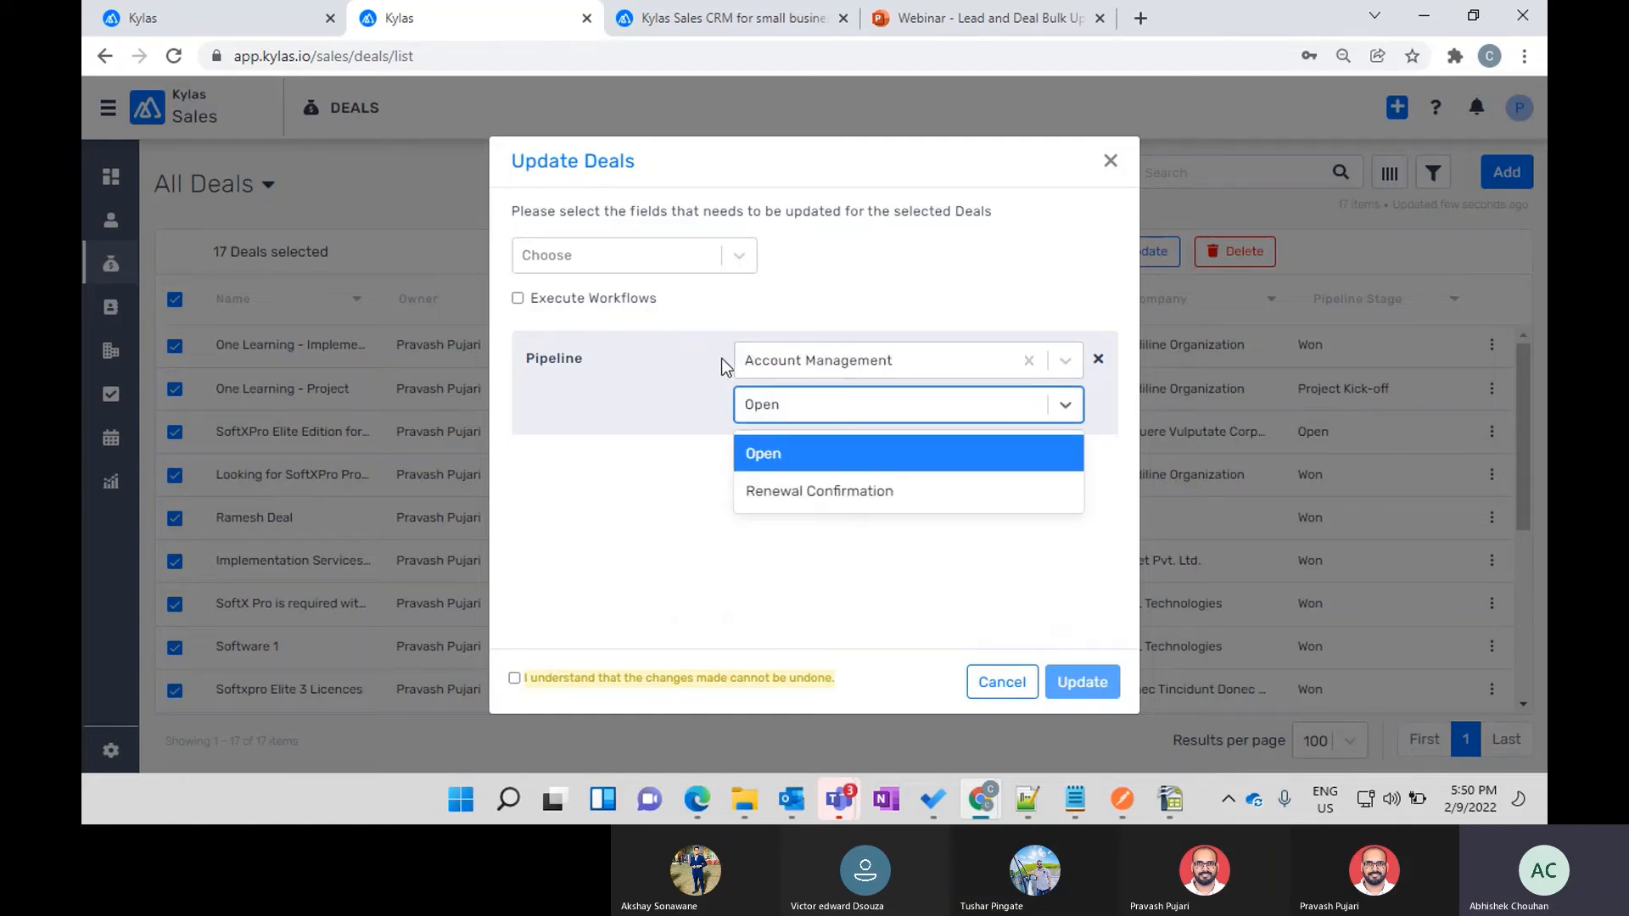
pyautogui.click(811, 490)
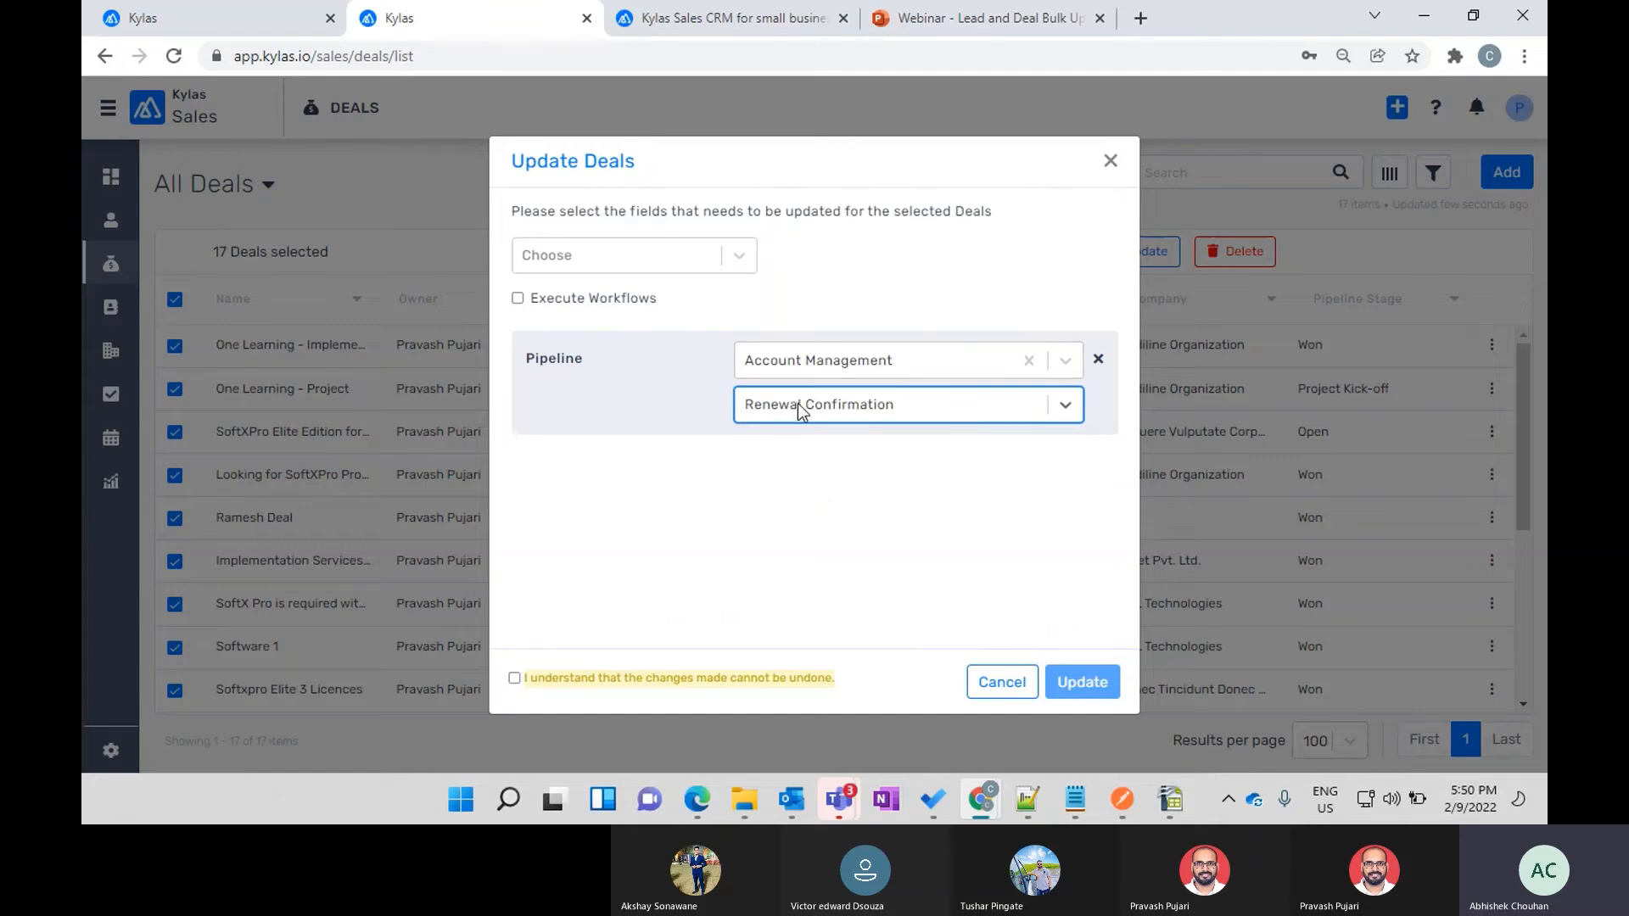
pyautogui.click(552, 685)
pyautogui.click(1084, 684)
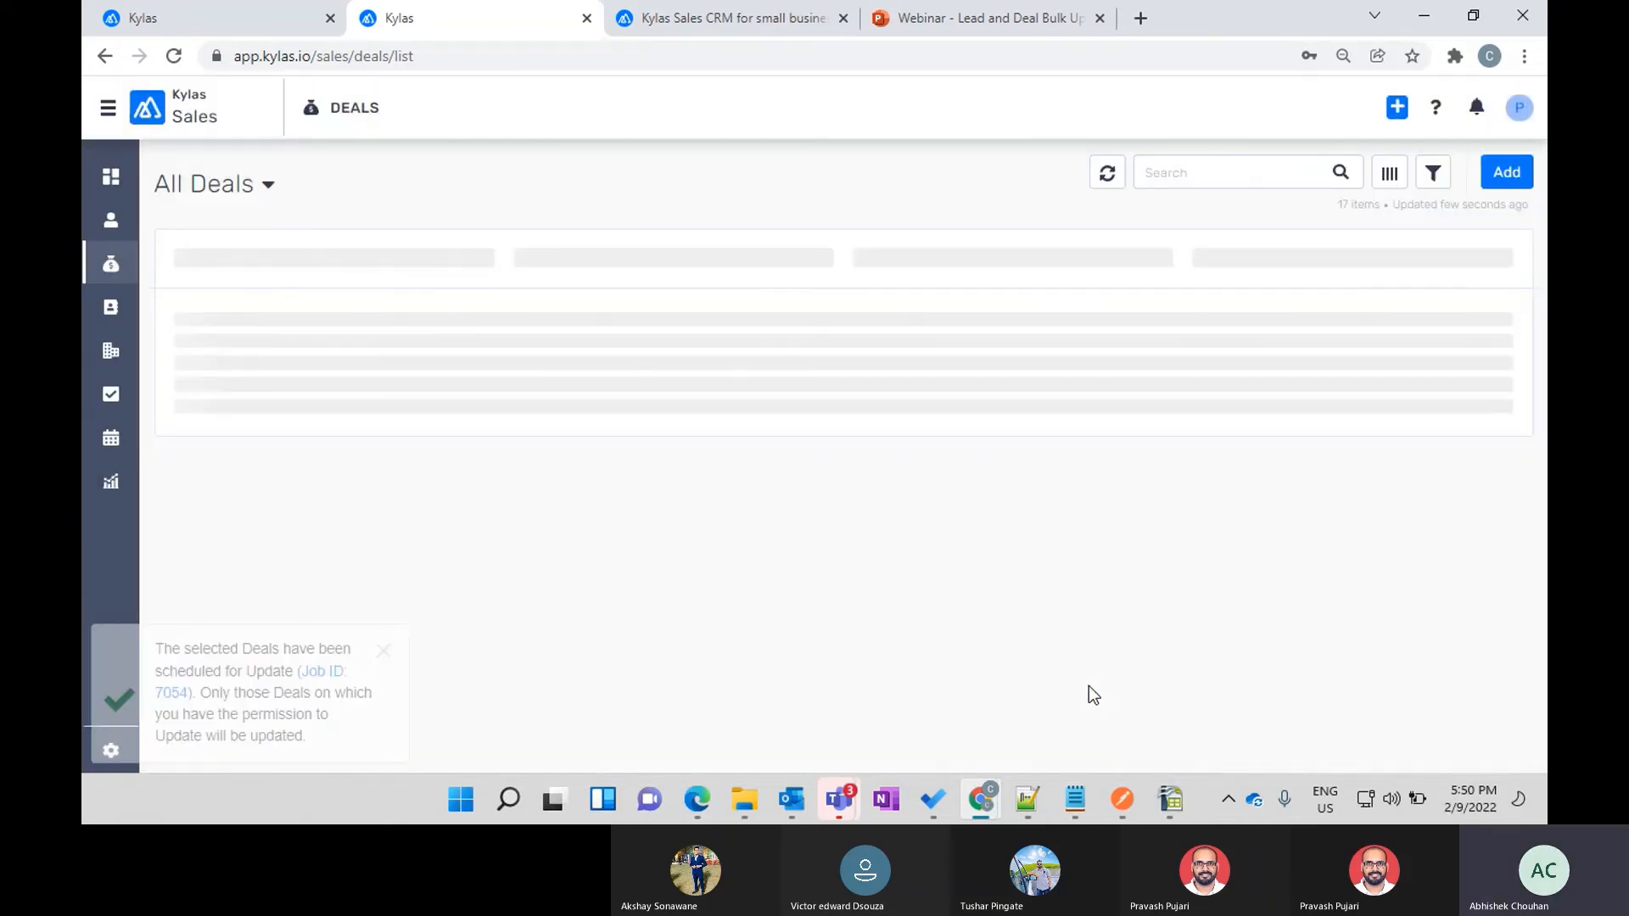
# Open the details of bulk job 7054 from the notification, review its status and operation performed, and close them
pyautogui.click(320, 673)
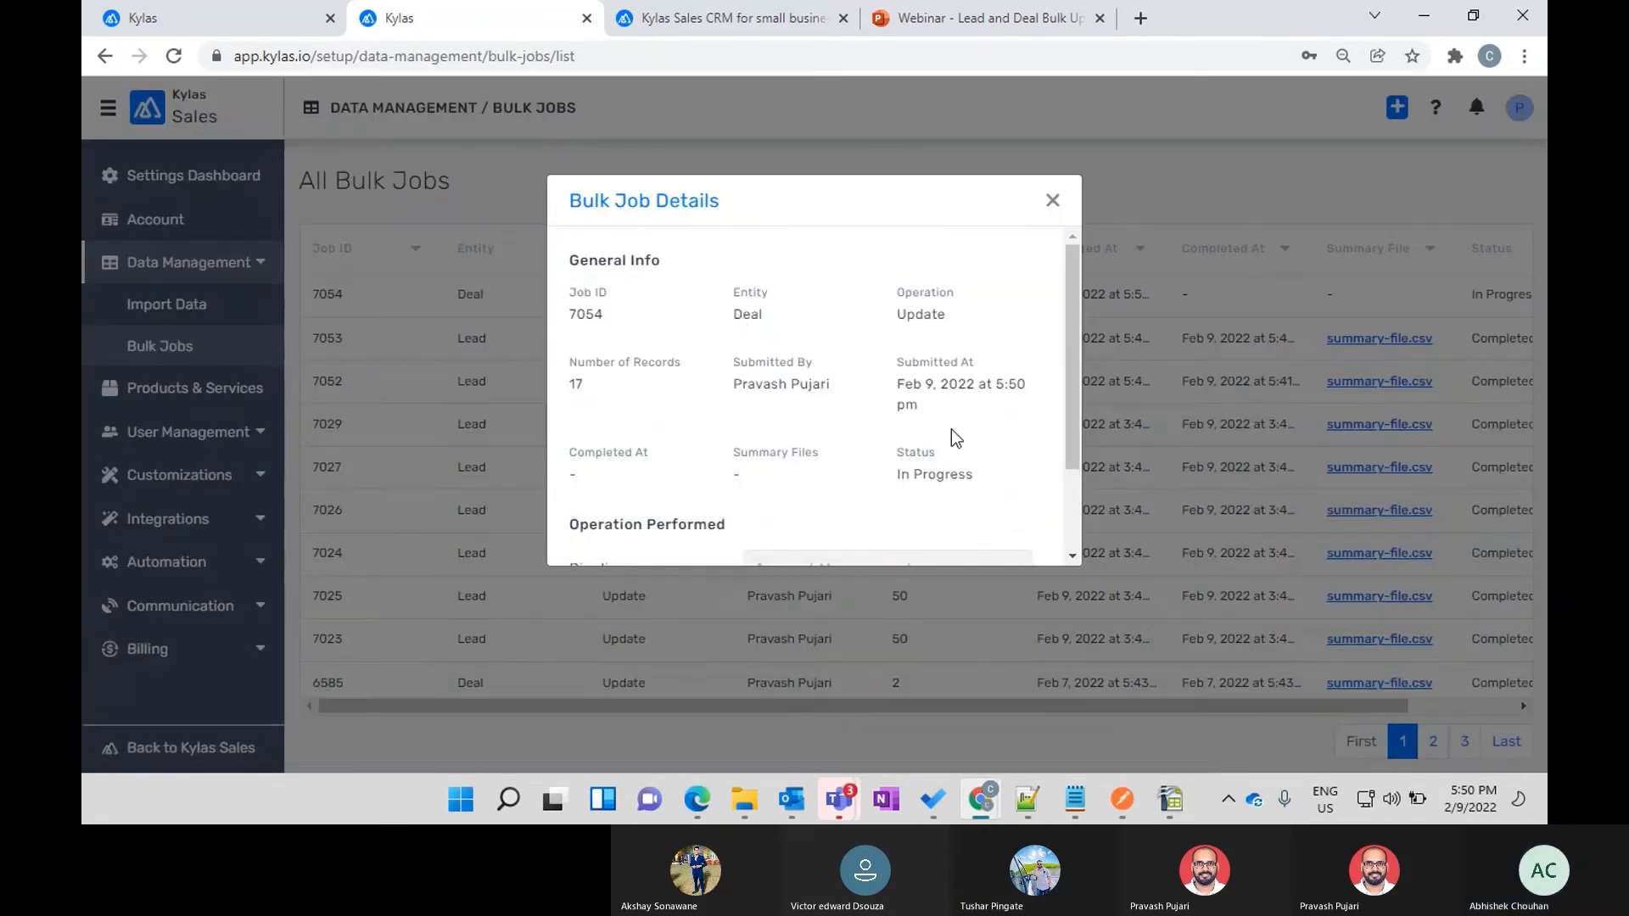
pyautogui.scroll(-3, 745, 428)
pyautogui.scroll(3, 833, 394)
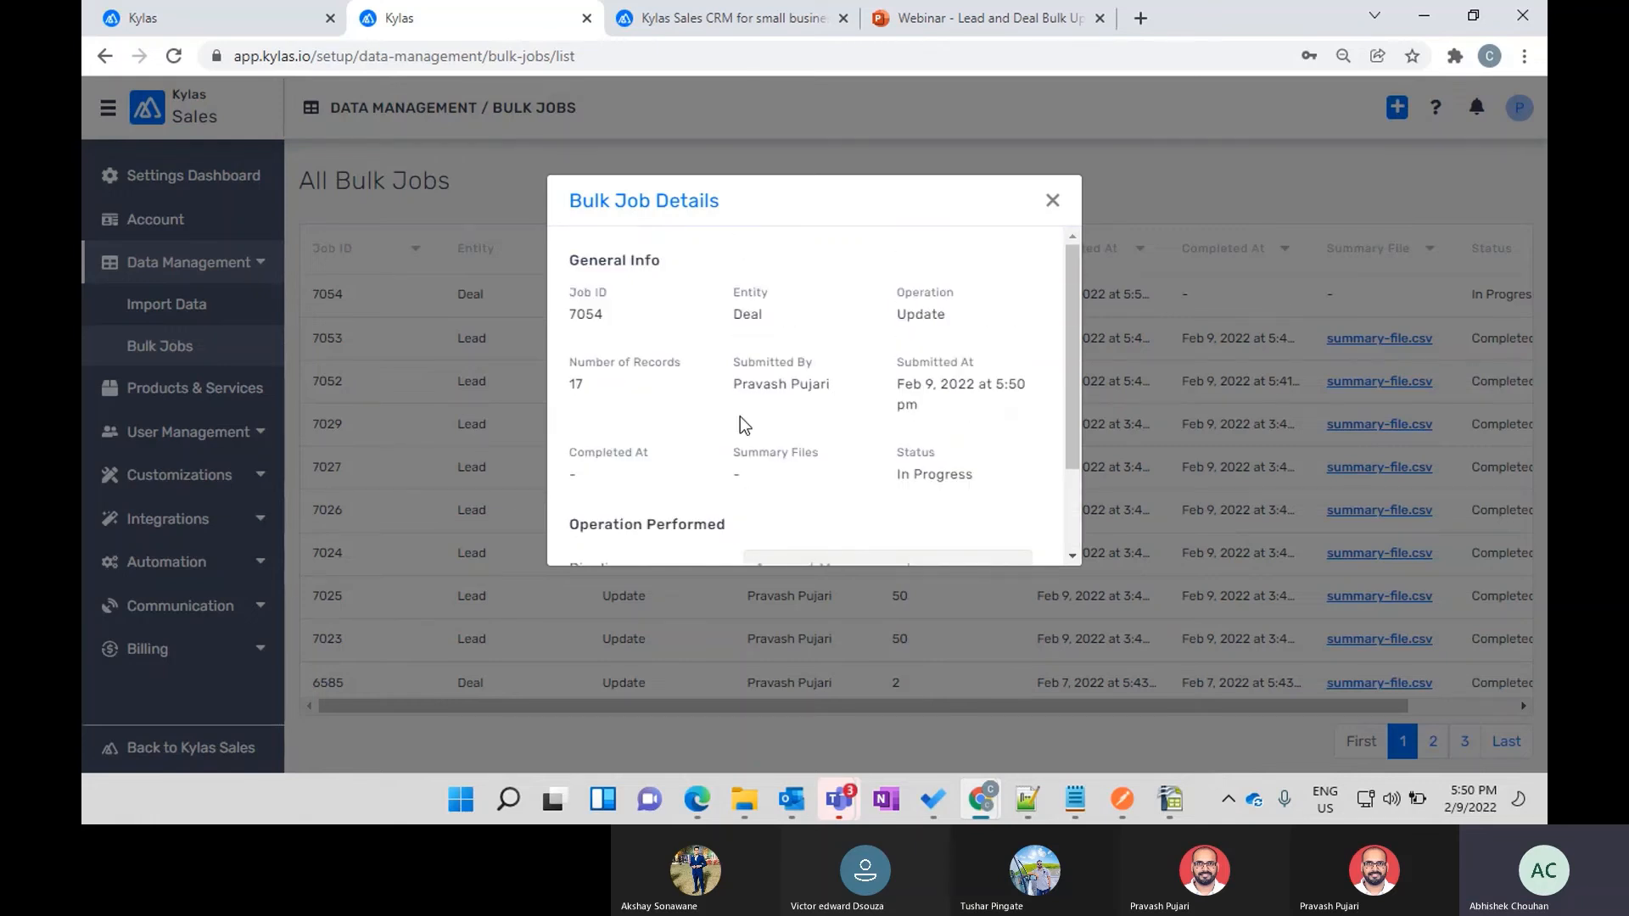
pyautogui.moveTo(890, 472); pyautogui.dragTo(1002, 487)
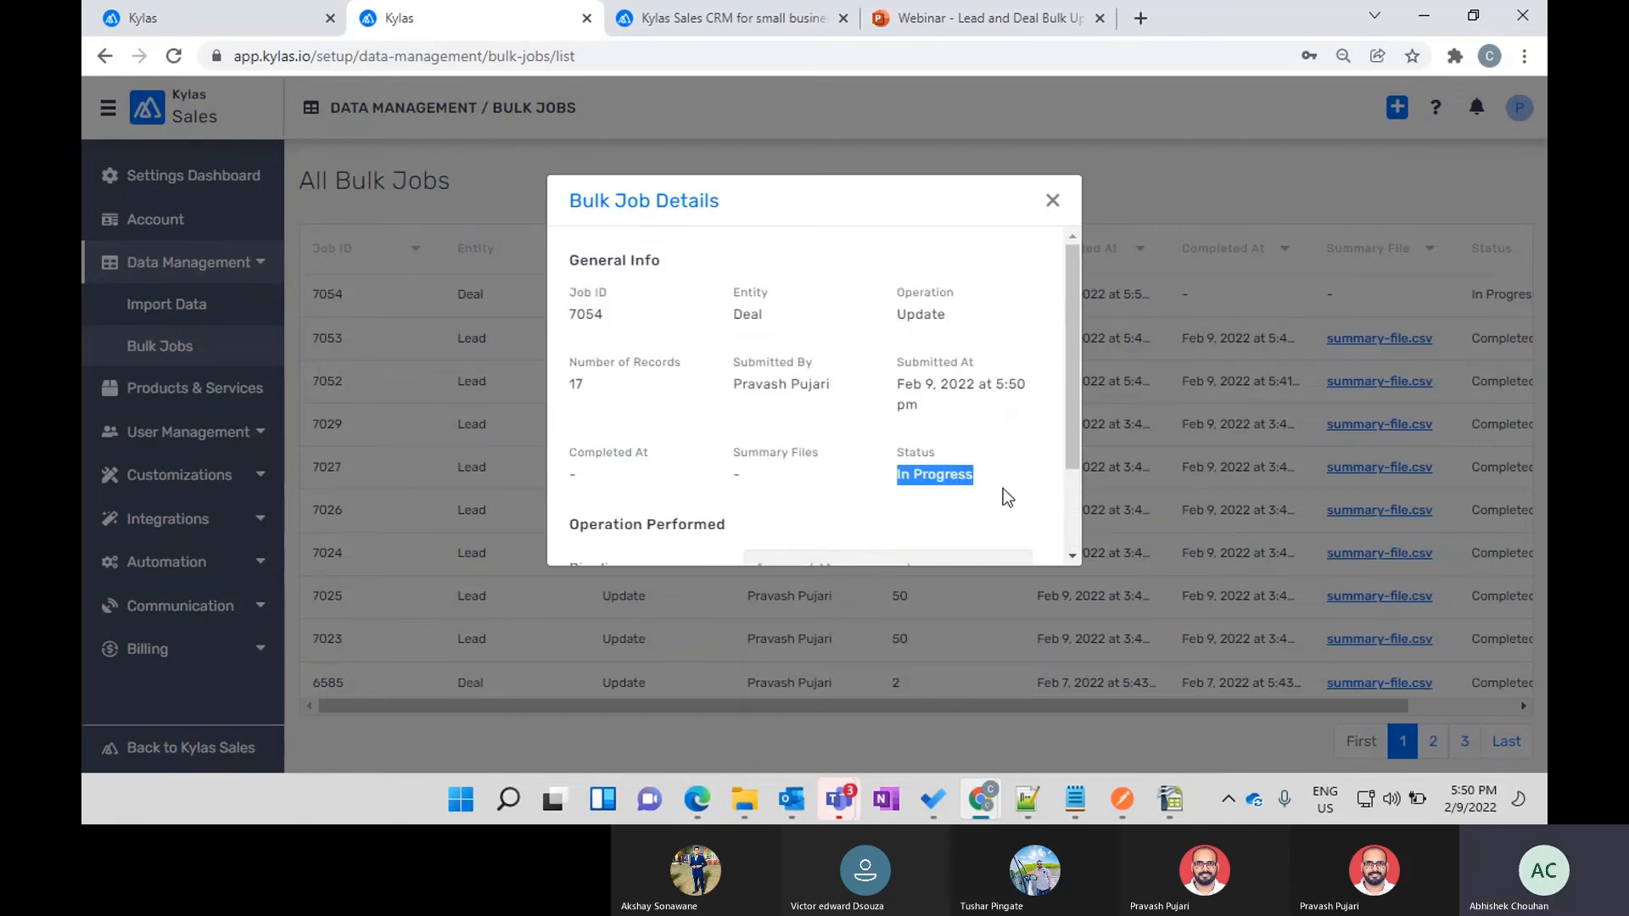
pyautogui.scroll(-3, 816, 429)
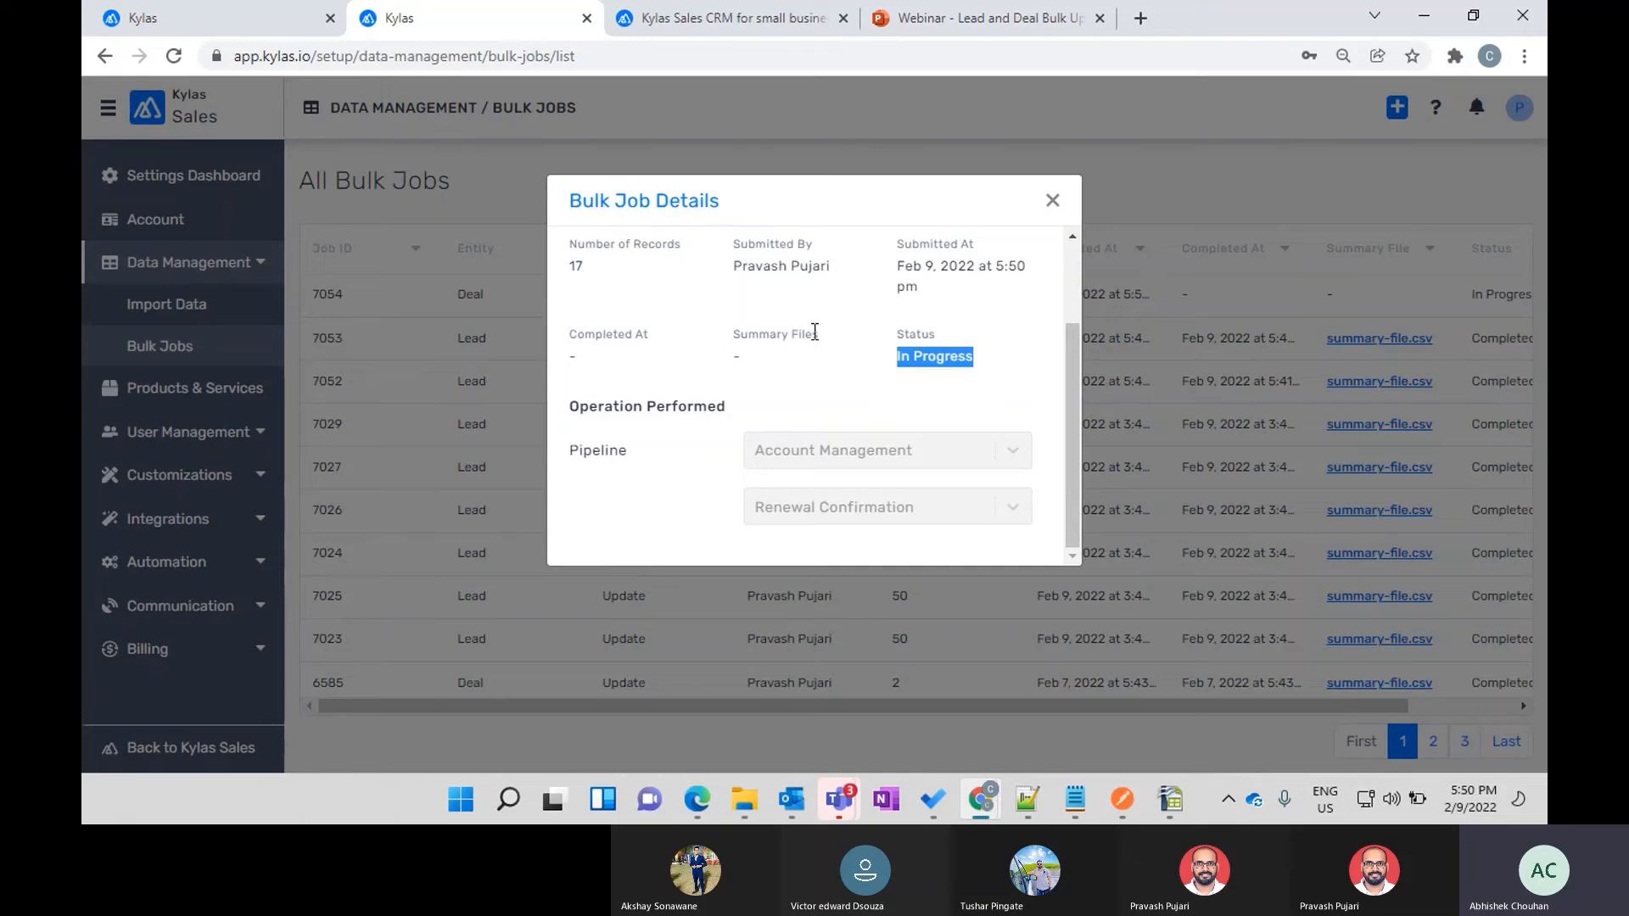
pyautogui.click(1052, 202)
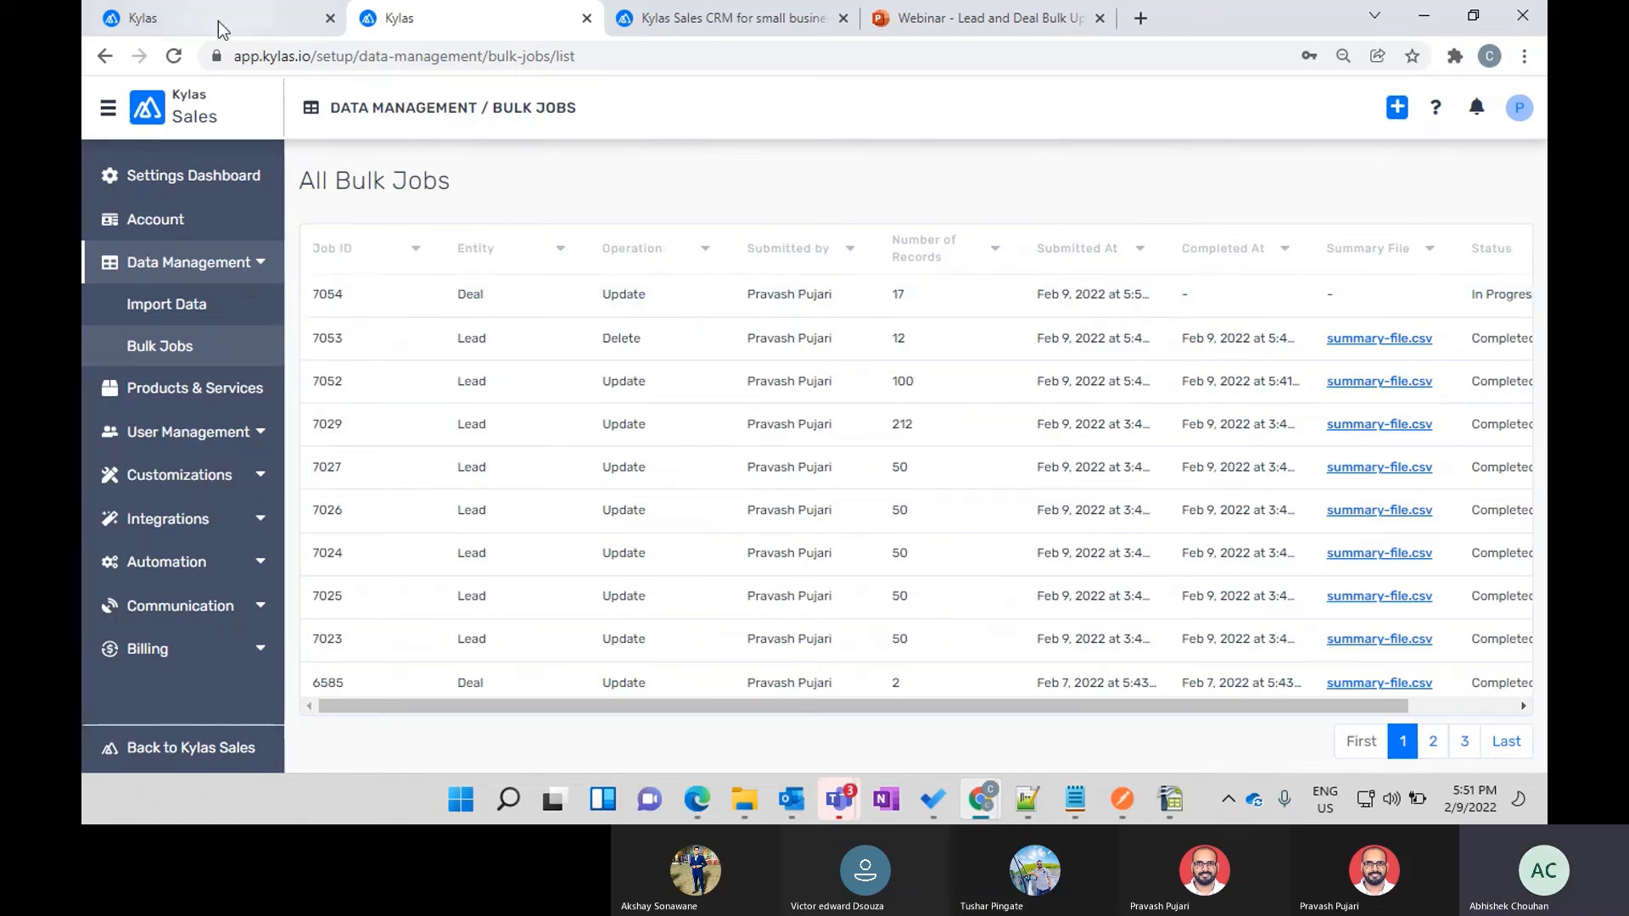
# Return to the first tab's leads list and clear the Converted By filter
pyautogui.click(246, 19)
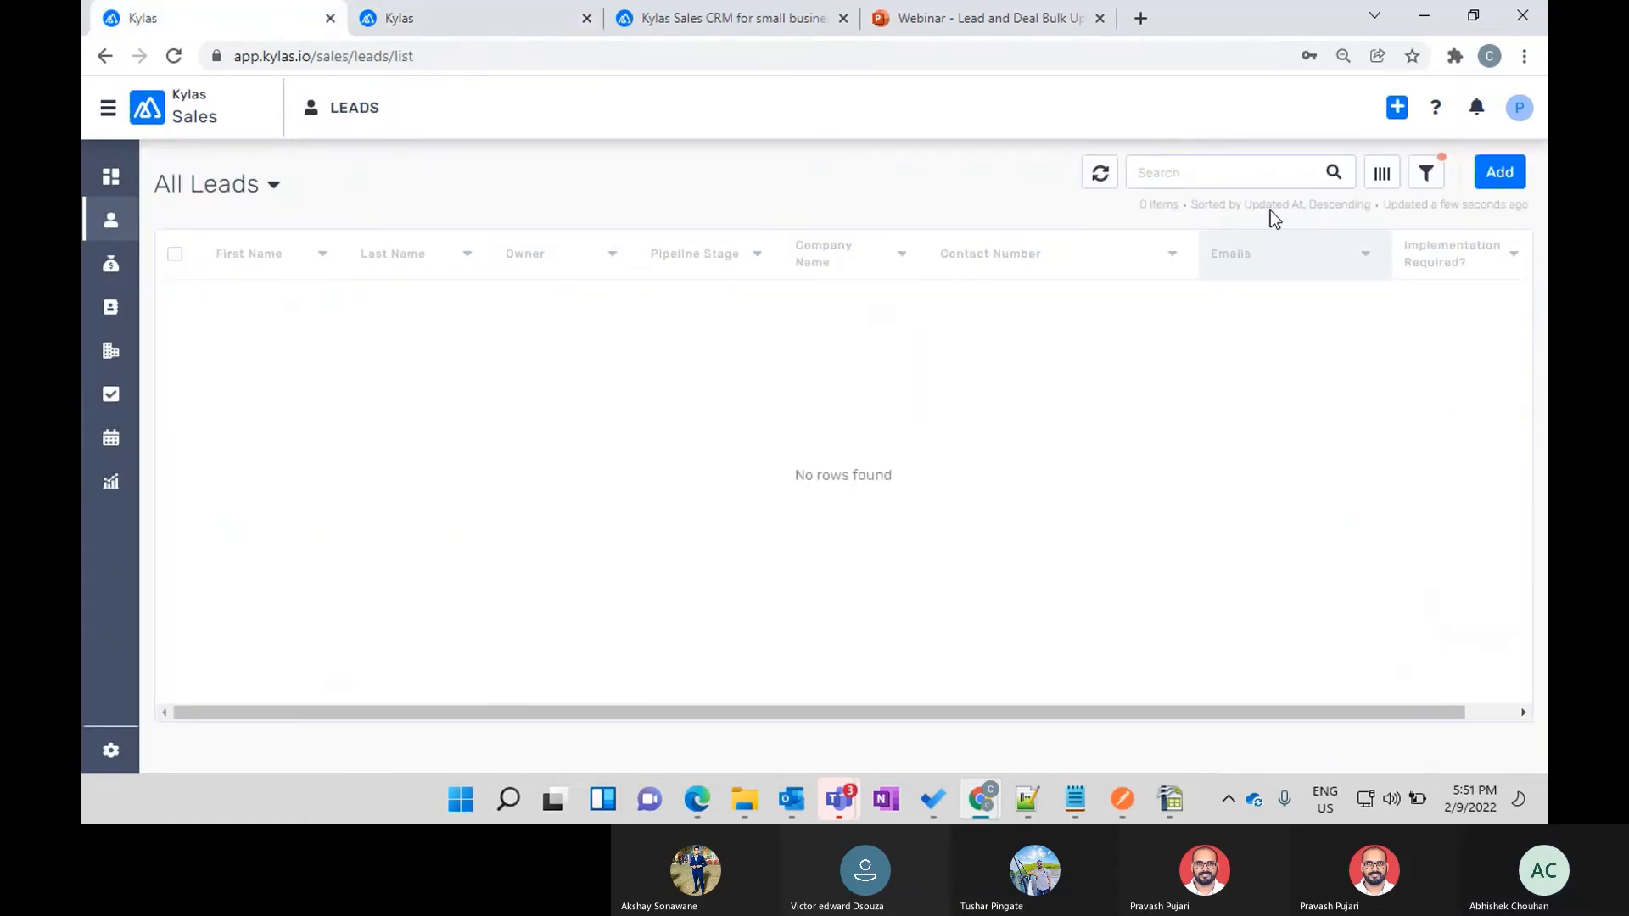
pyautogui.click(1433, 190)
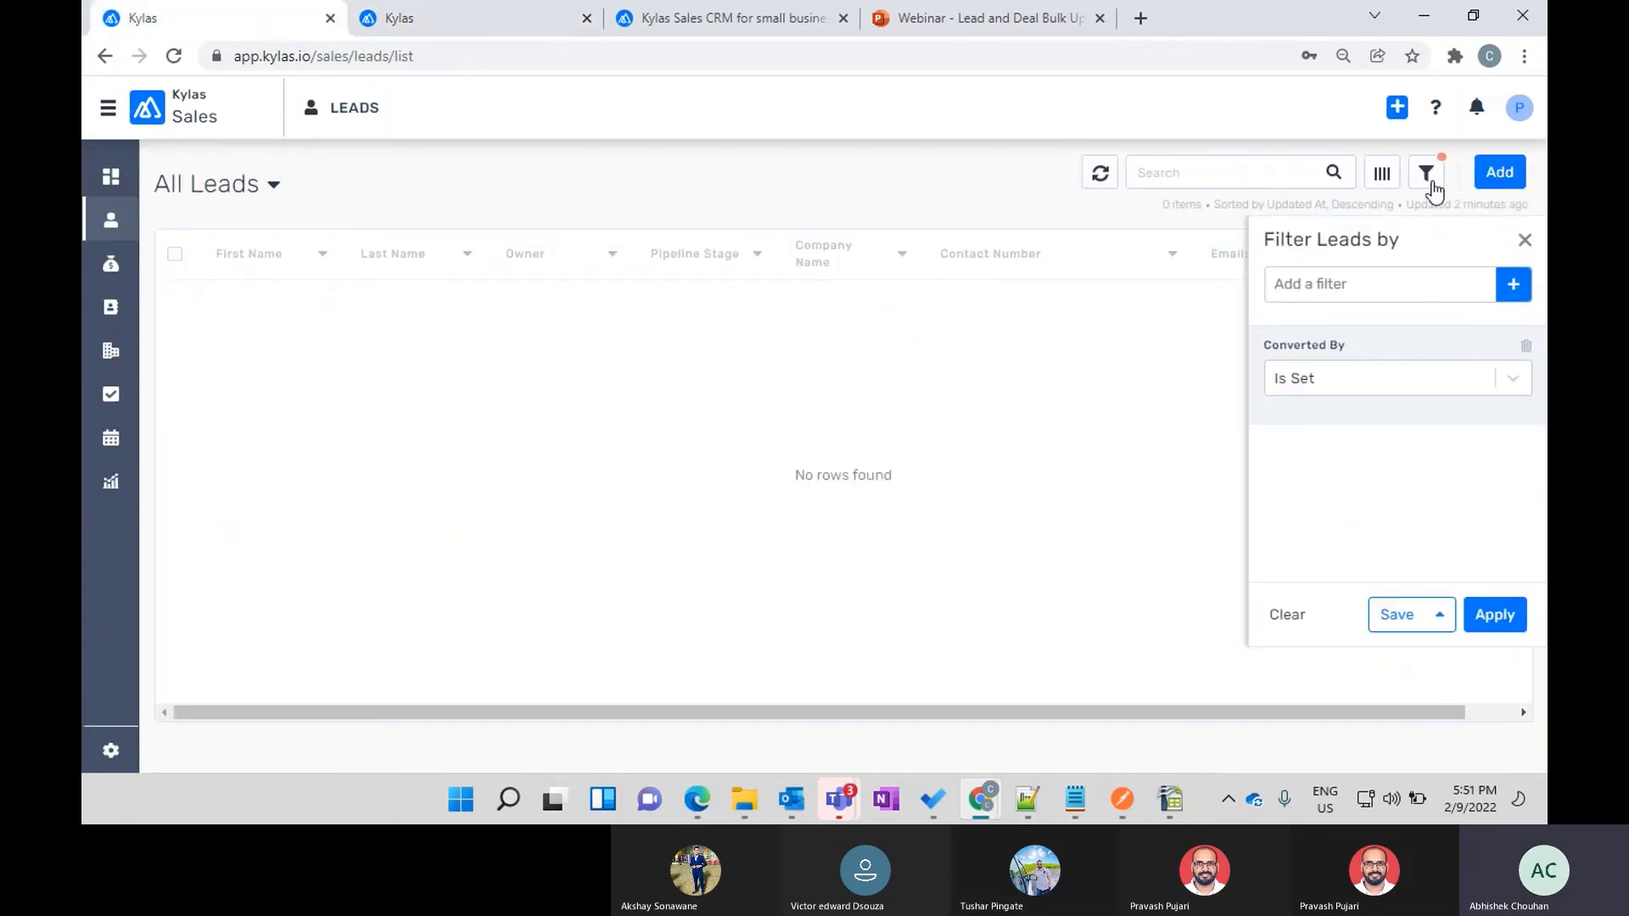
pyautogui.click(1286, 613)
pyautogui.click(1016, 237)
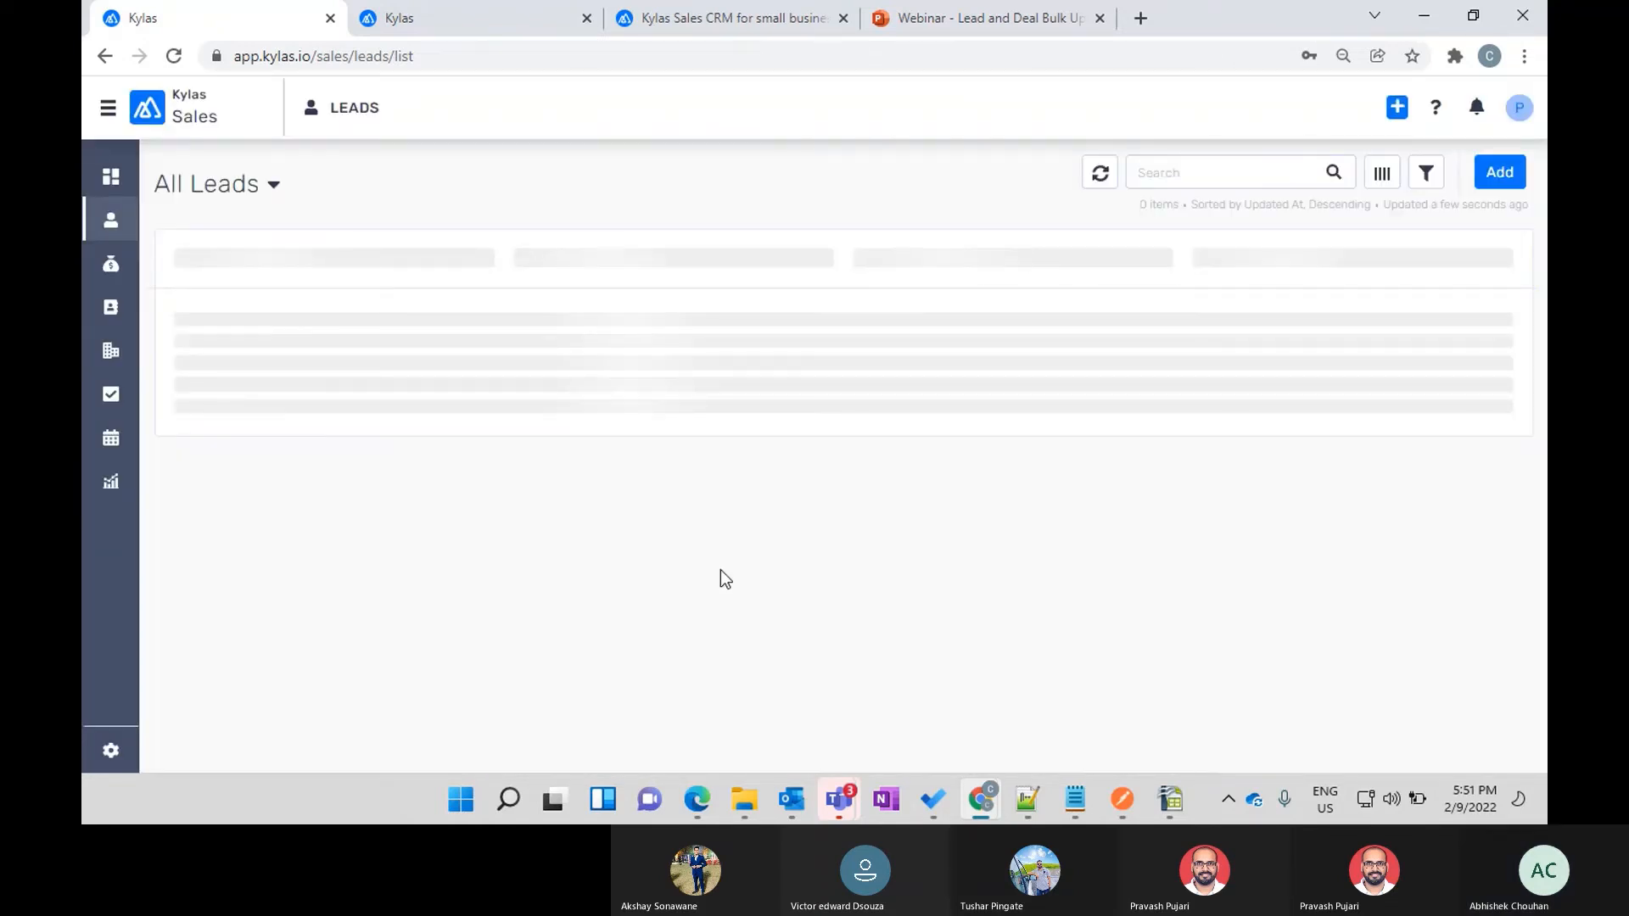
pyautogui.moveTo(838, 799)
pyautogui.click(832, 687)
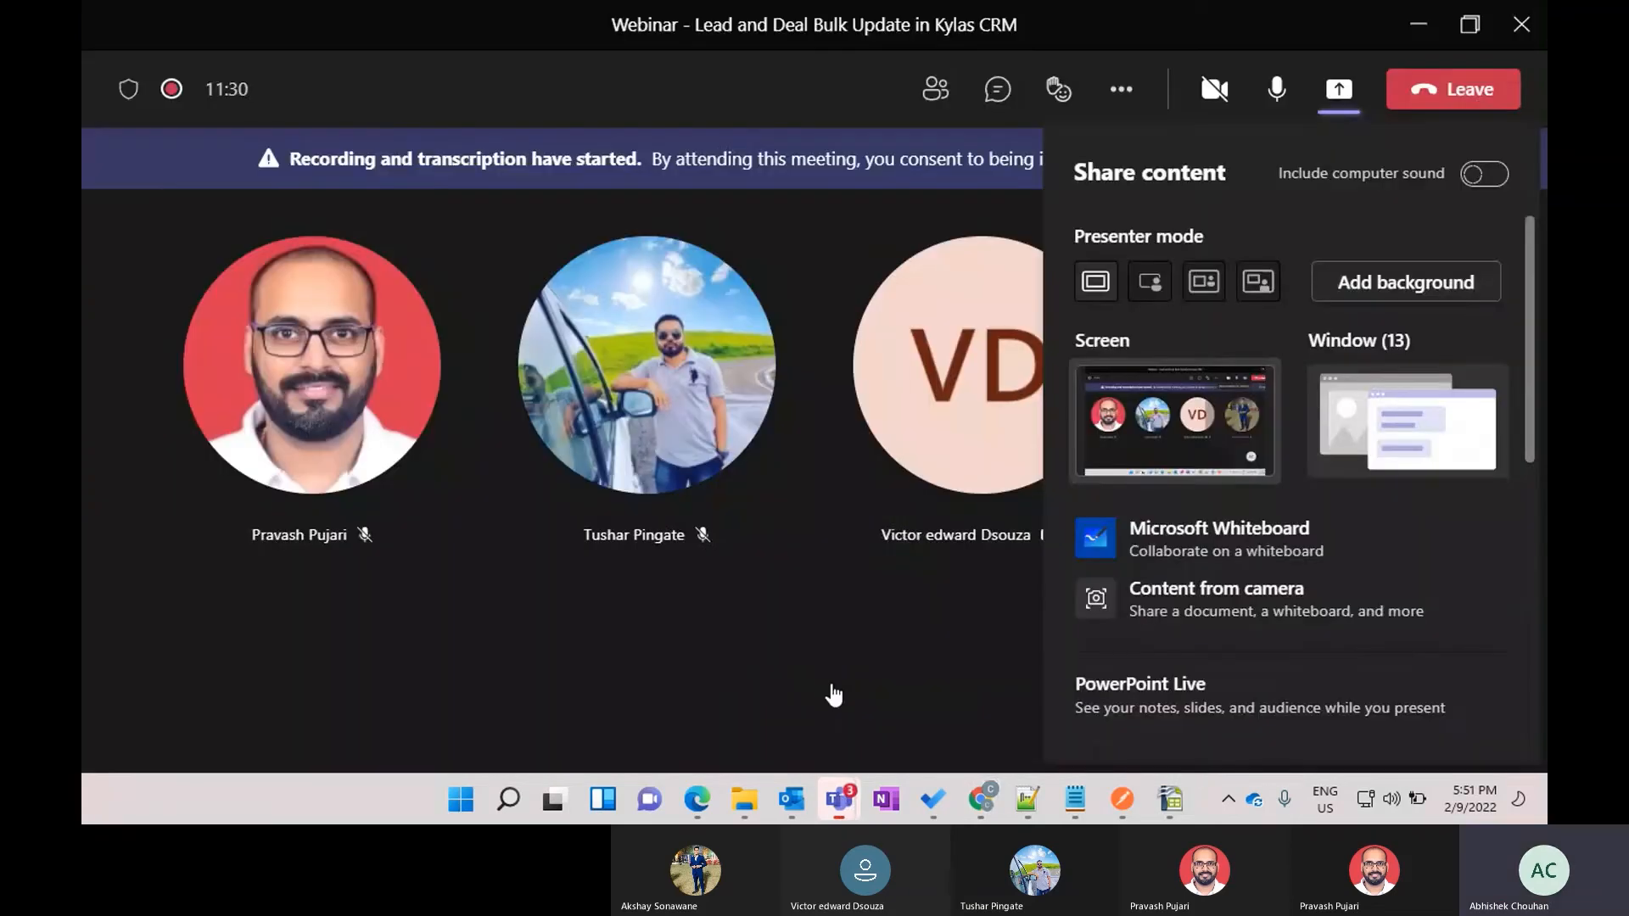
pyautogui.click(833, 694)
pyautogui.hotkey('alt', 'Tab')
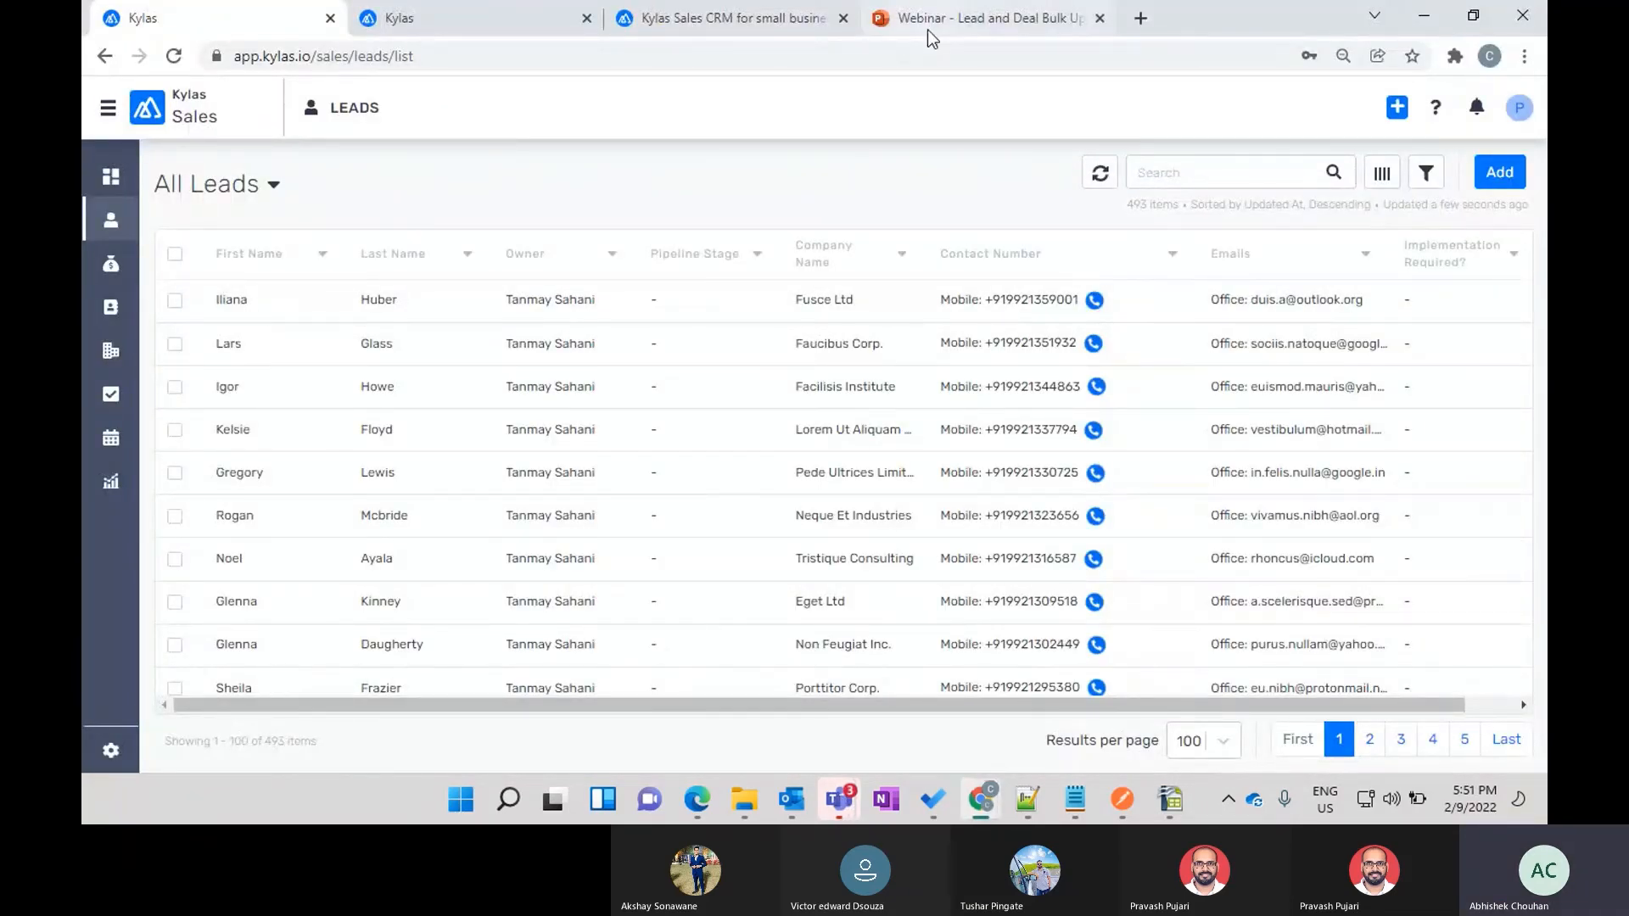
# Switch to the webinar PowerPoint, advance to the 'Things to note!' slide, and return to the leads list
pyautogui.click(946, 19)
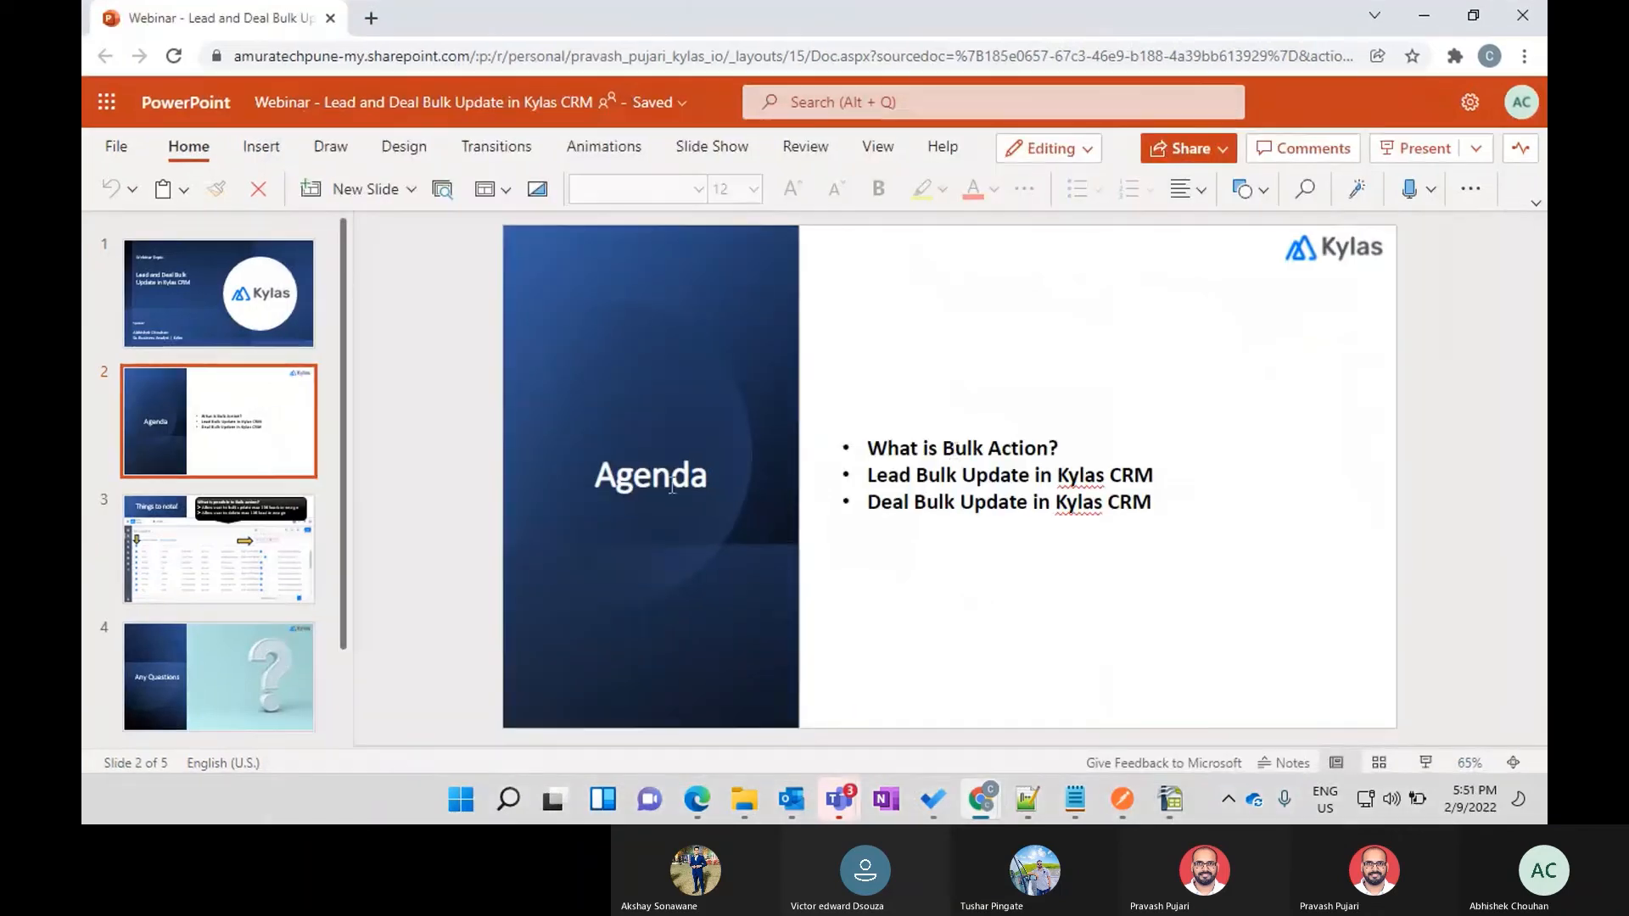
pyautogui.press('Down')
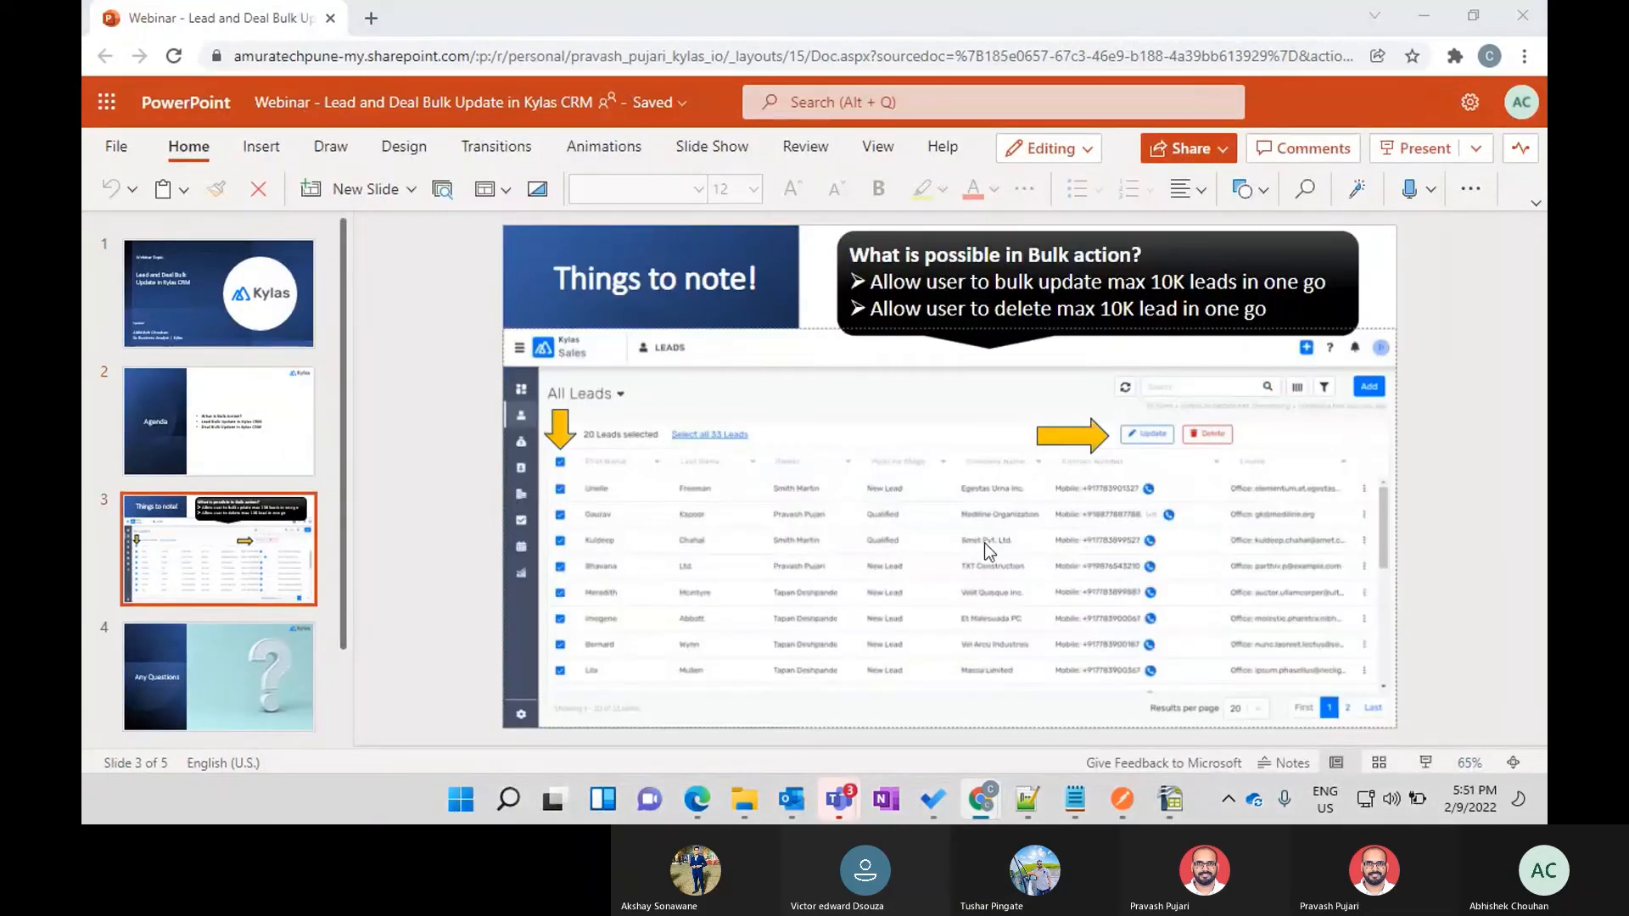
pyautogui.hotkey('alt', 'Tab')
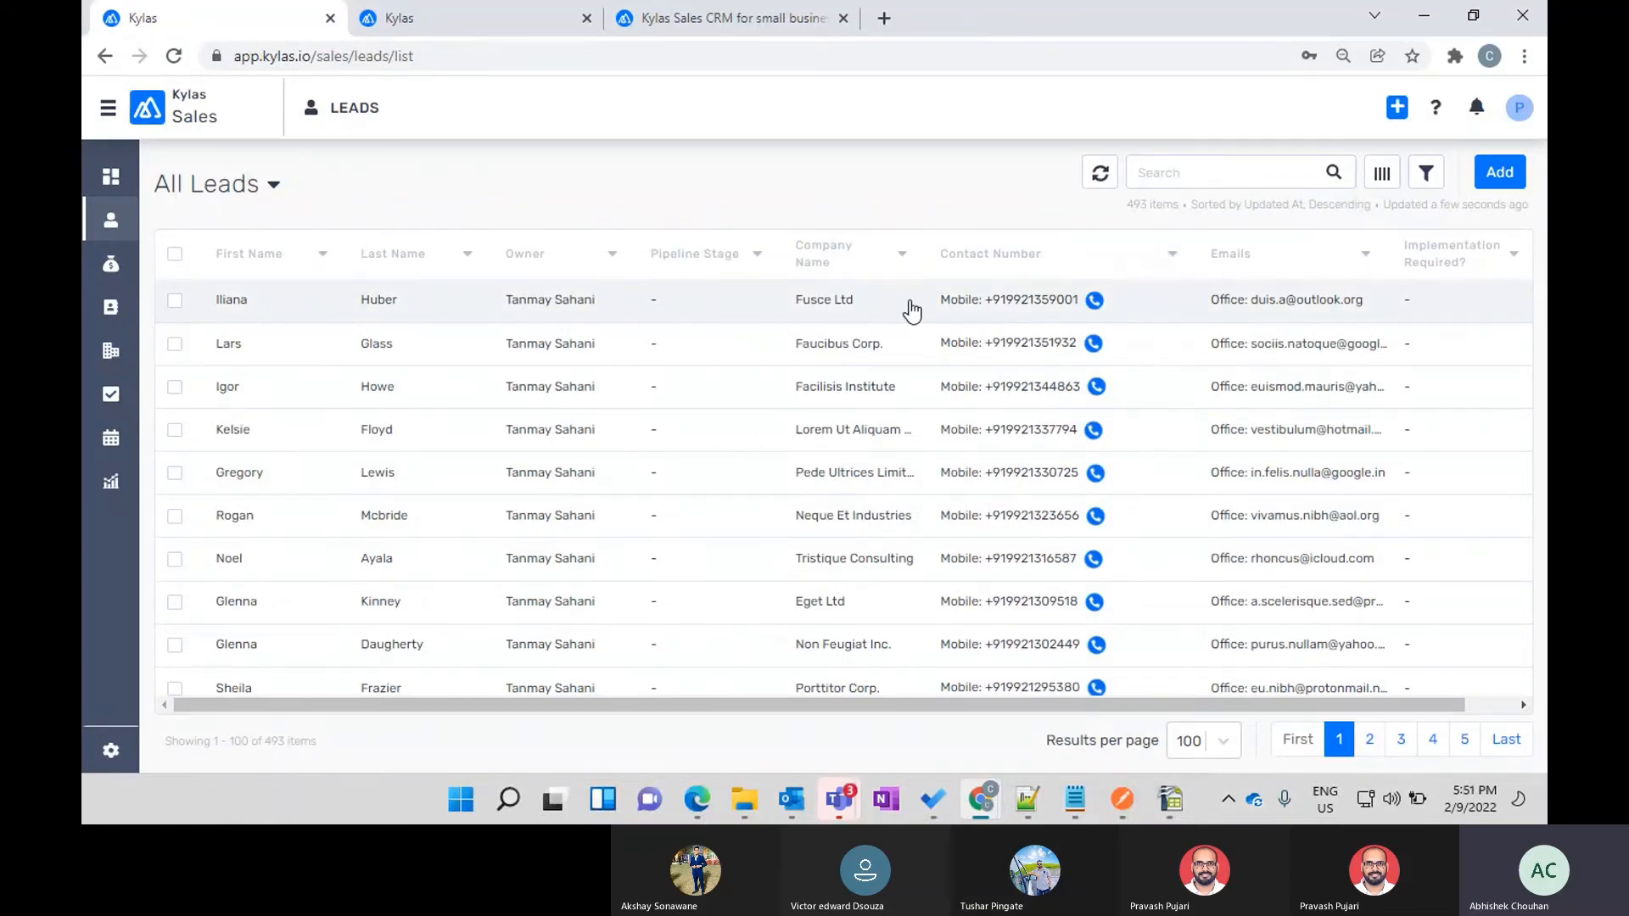
# Open the first lead's detail page, then go to Deals and select all deals
pyautogui.click(638, 300)
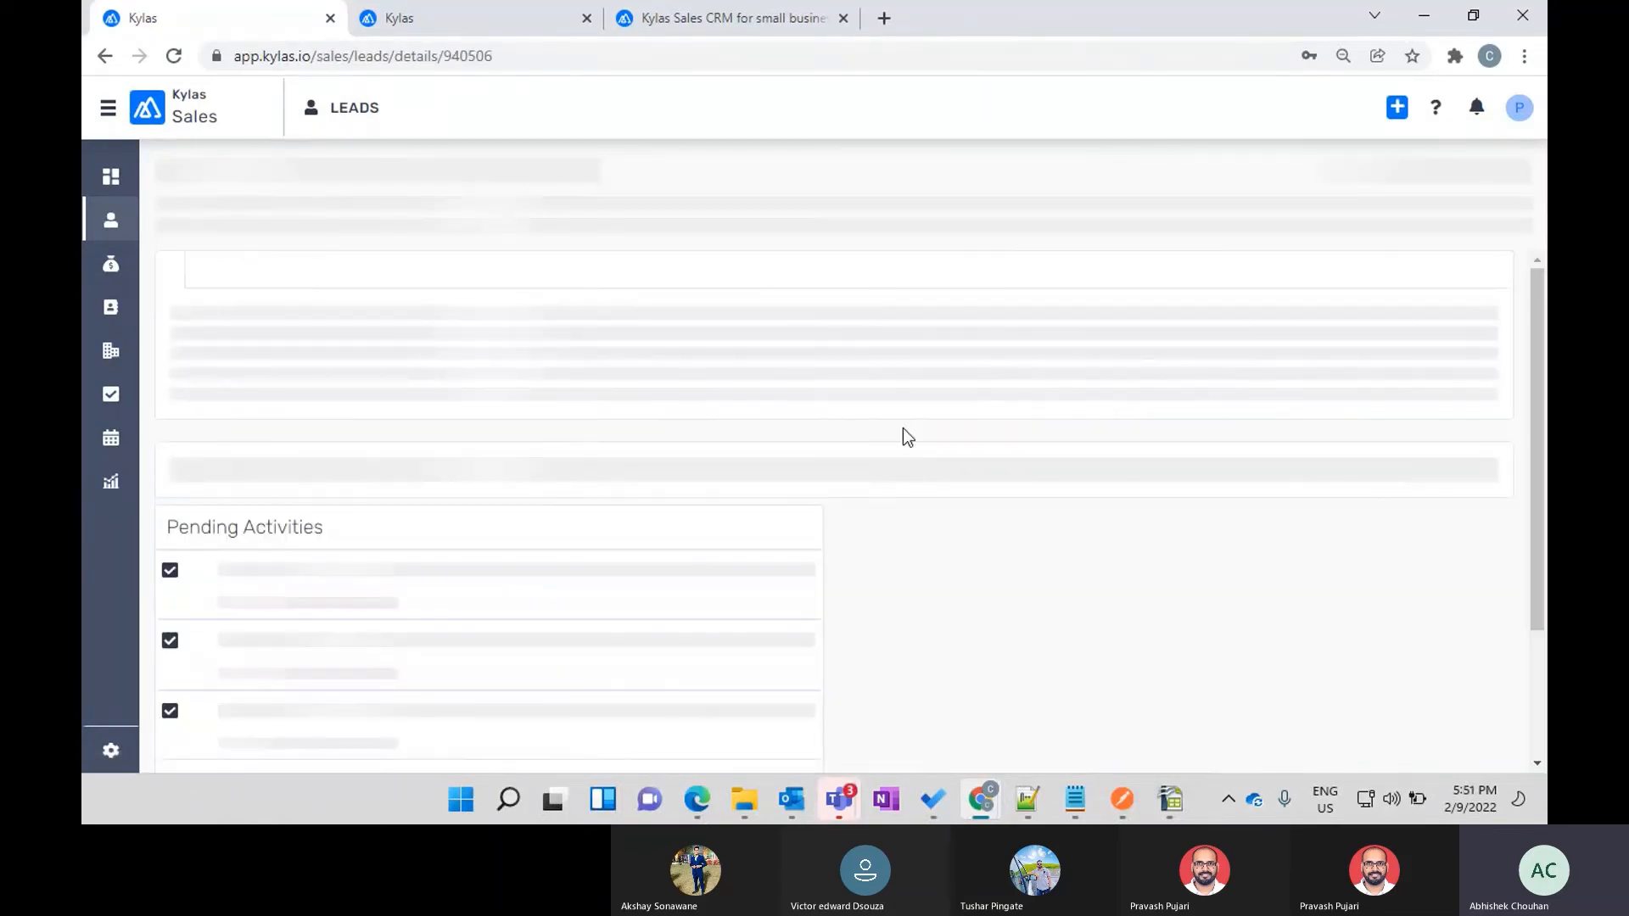
pyautogui.click(1006, 338)
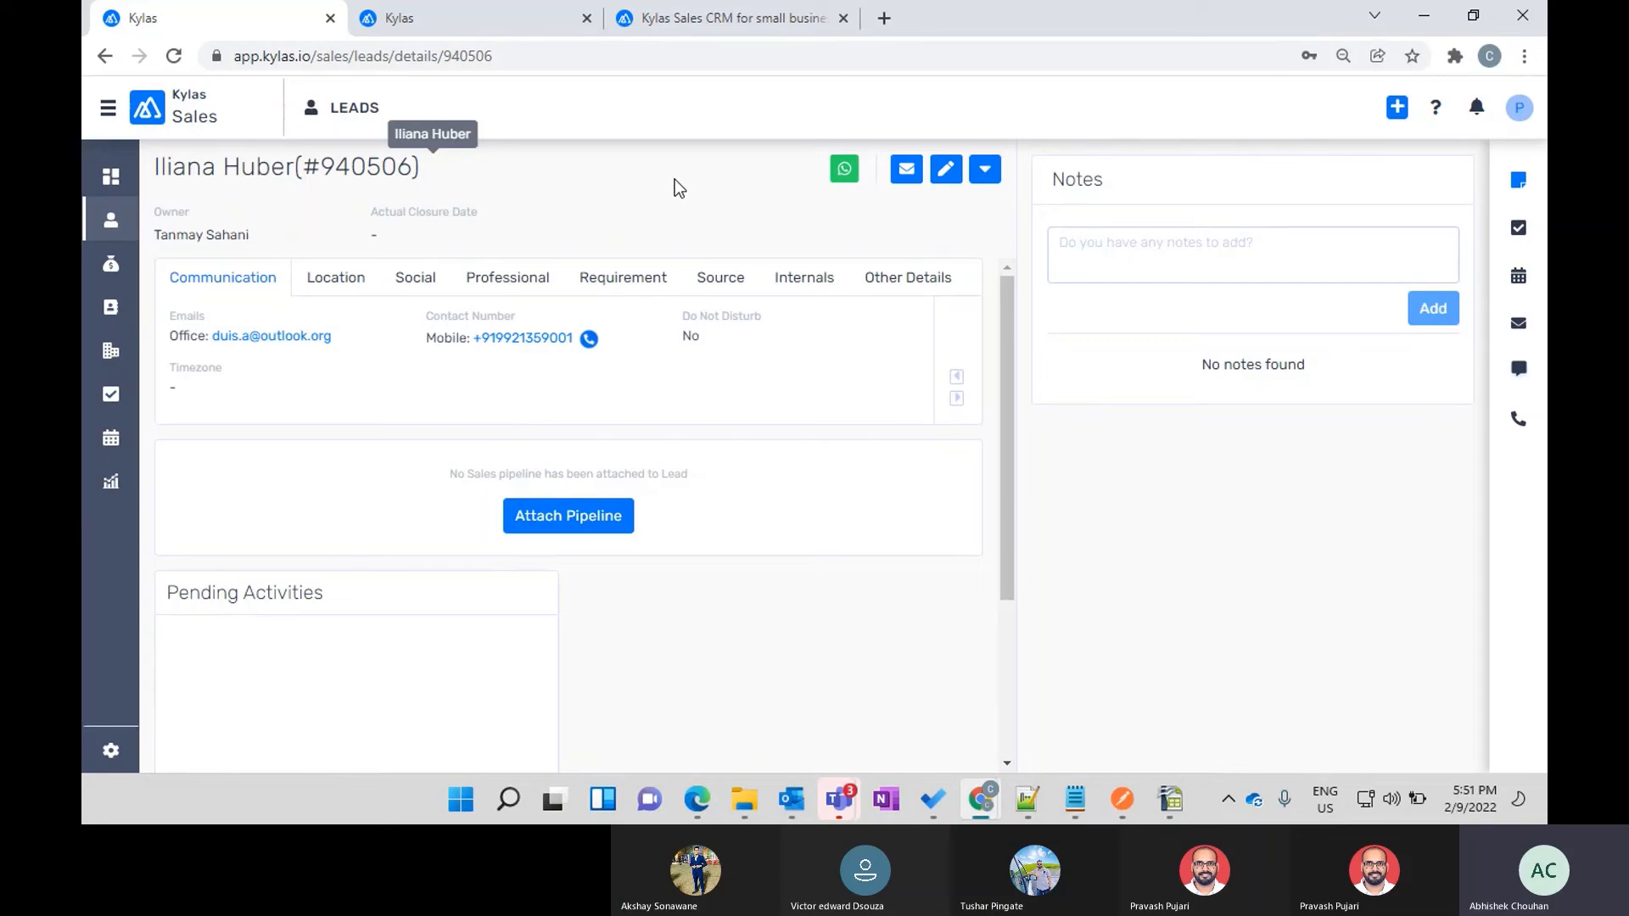
pyautogui.click(116, 271)
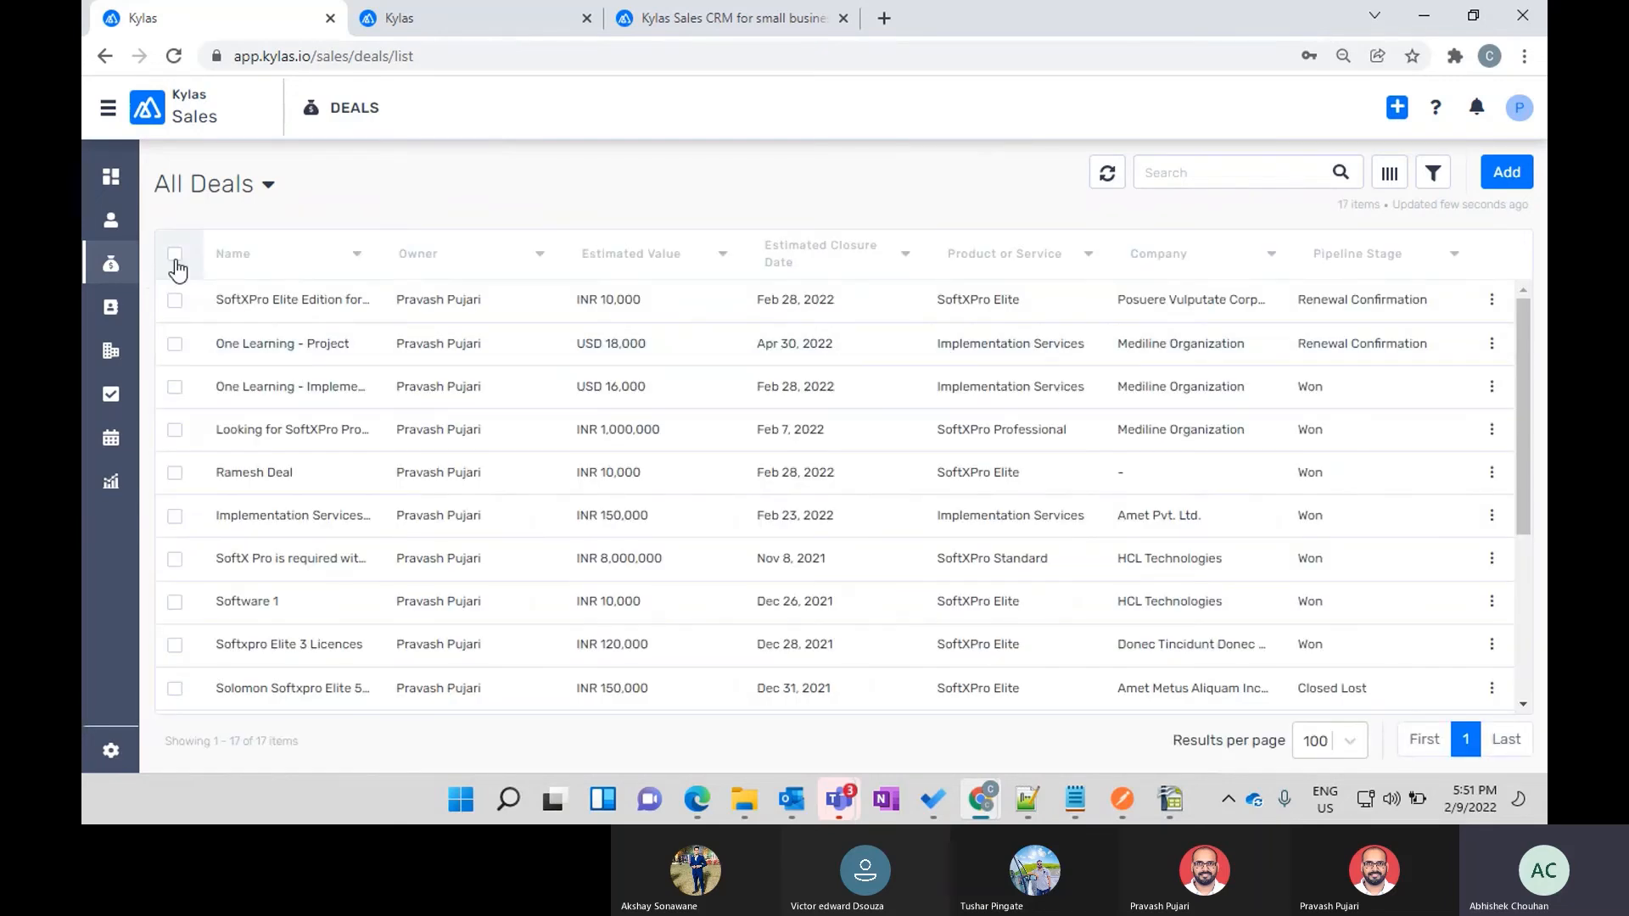
pyautogui.click(174, 254)
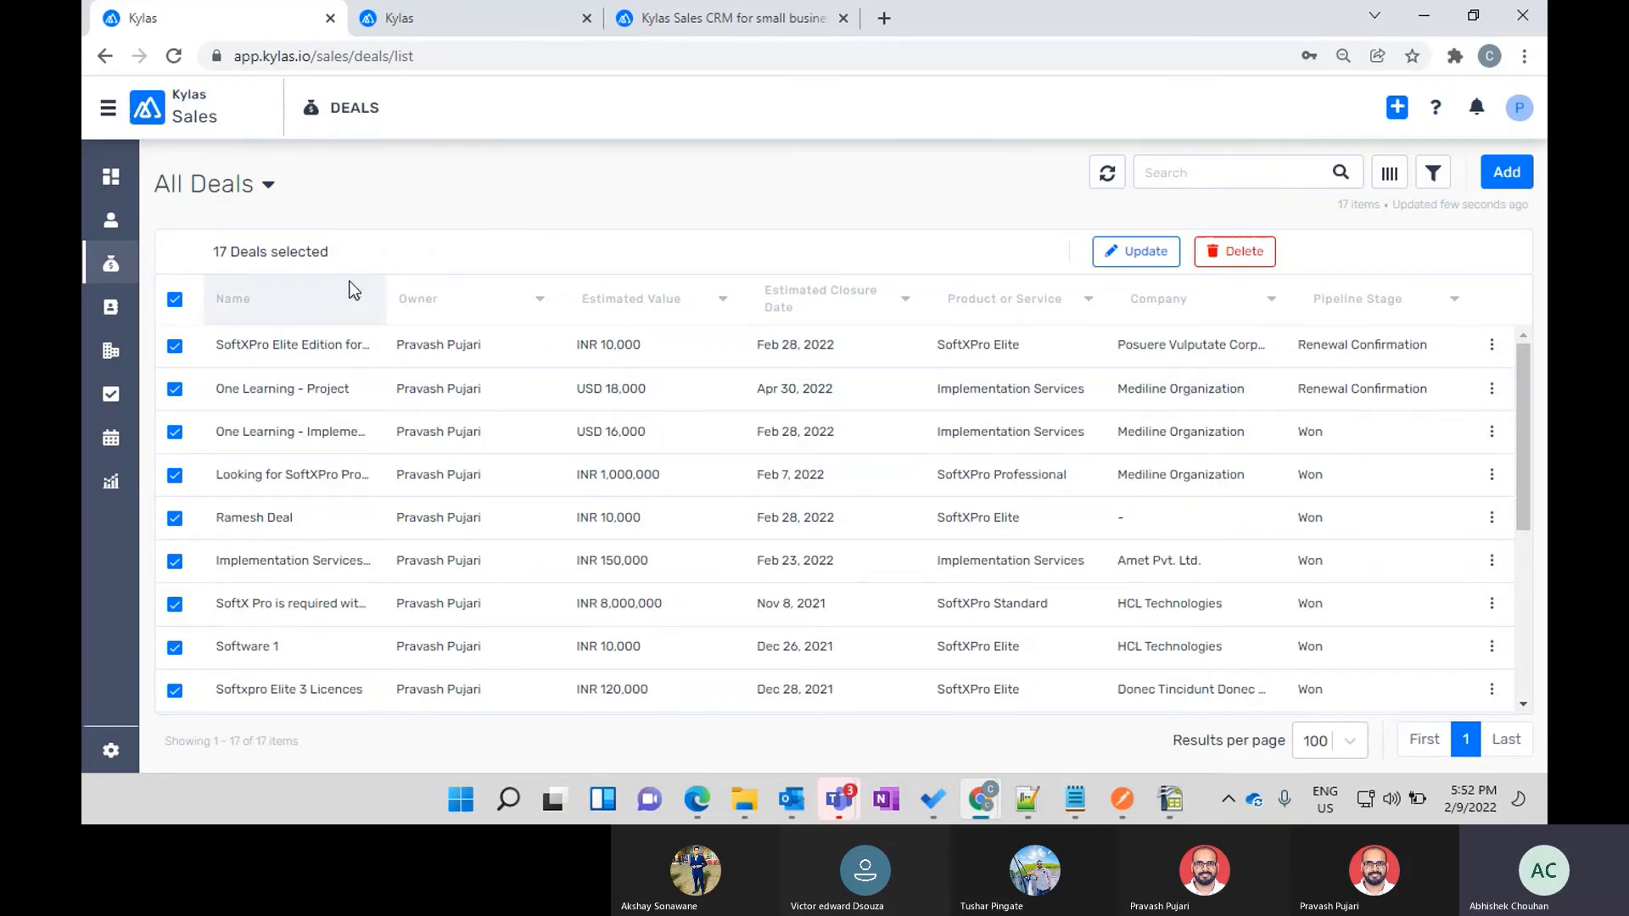
# Select all leads on the first page of the Leads list and open, then close, the filter panel
pyautogui.click(110, 224)
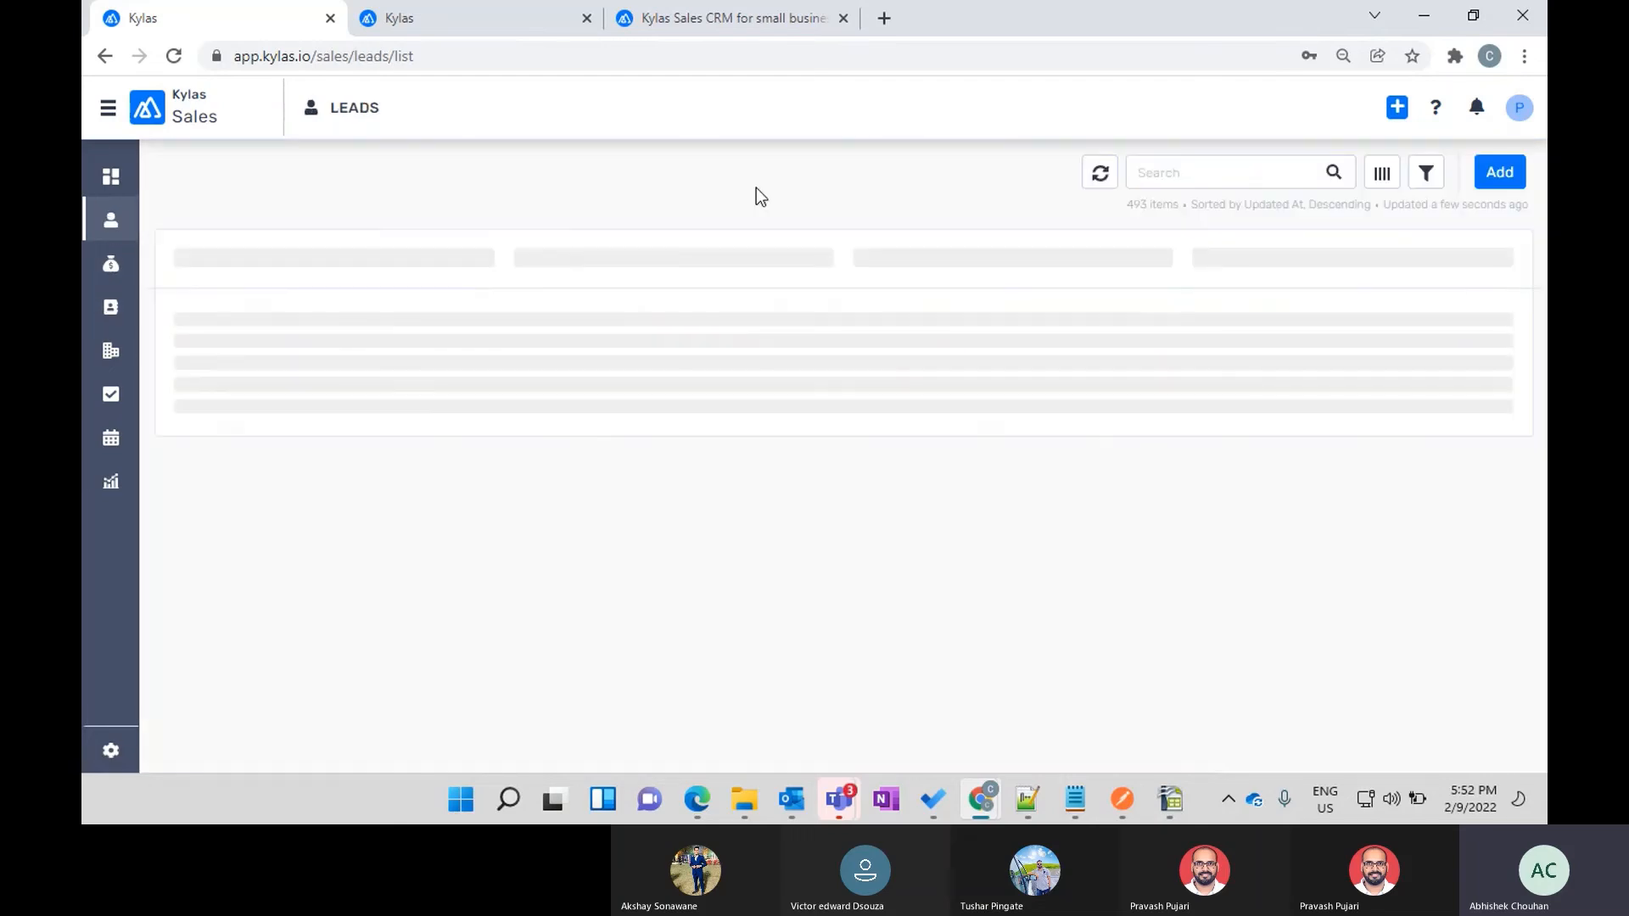
pyautogui.click(175, 256)
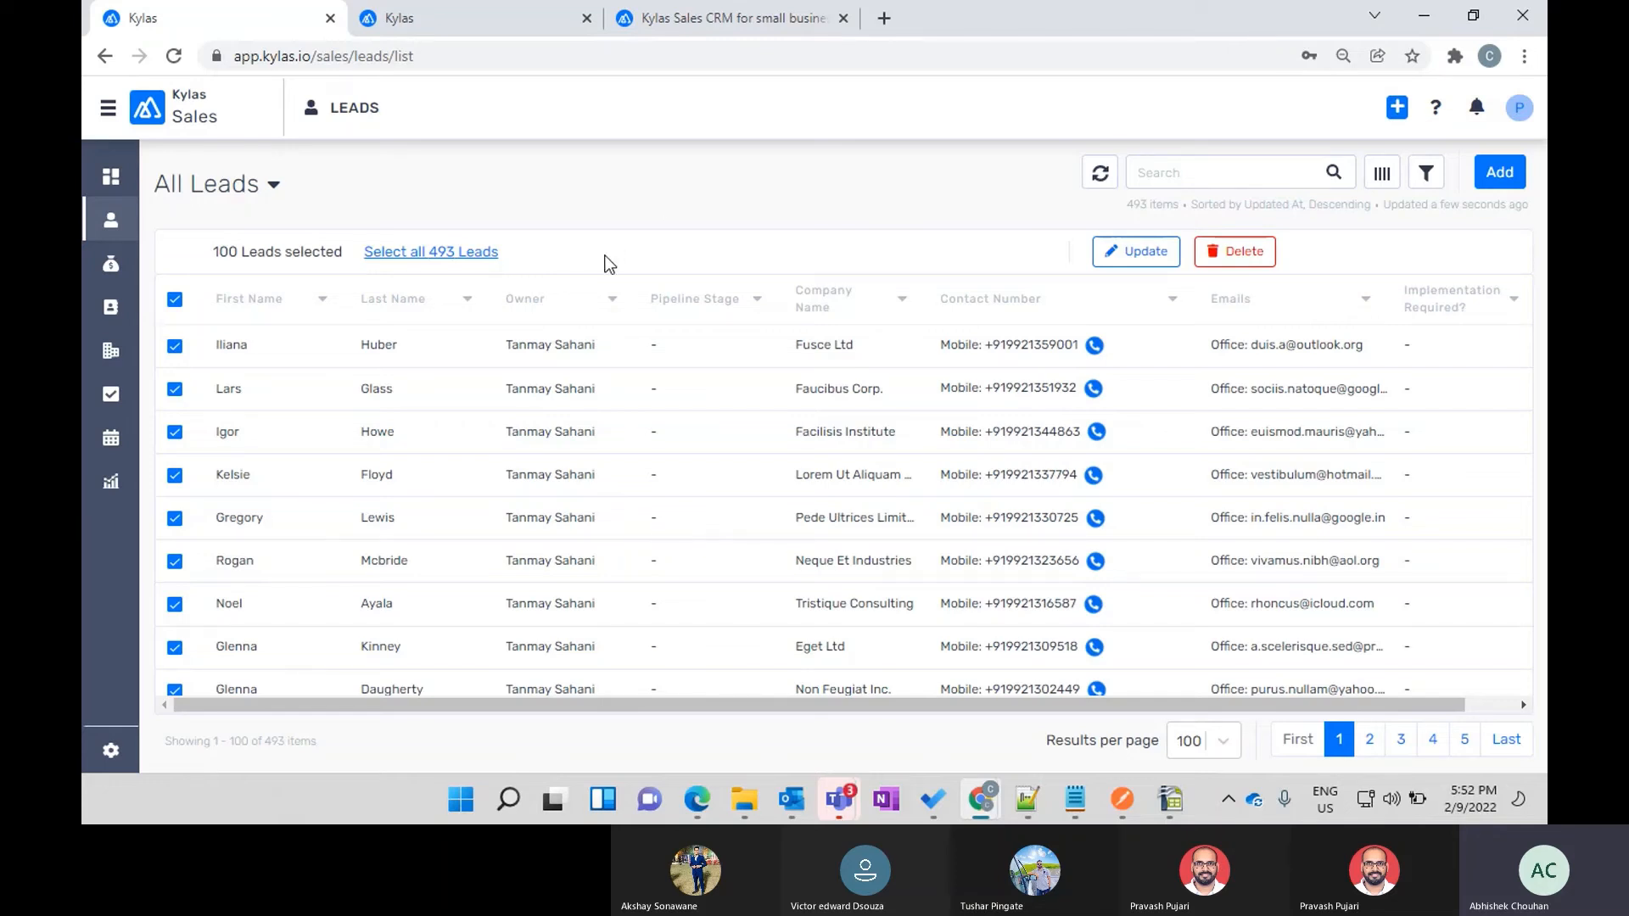
pyautogui.click(1426, 175)
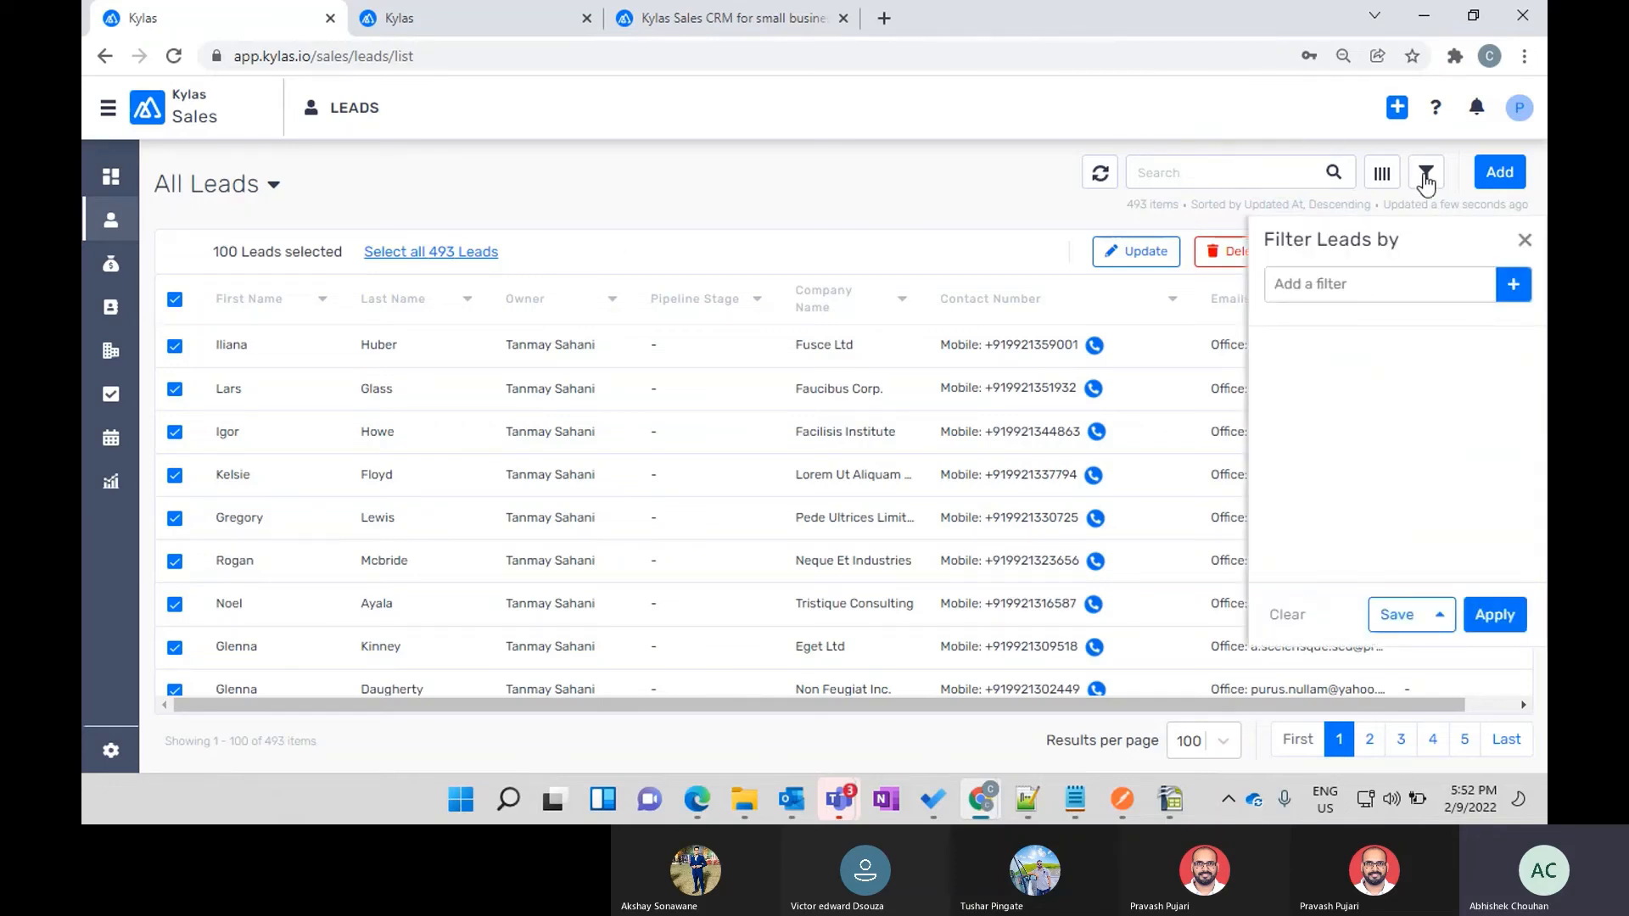
pyautogui.click(1525, 241)
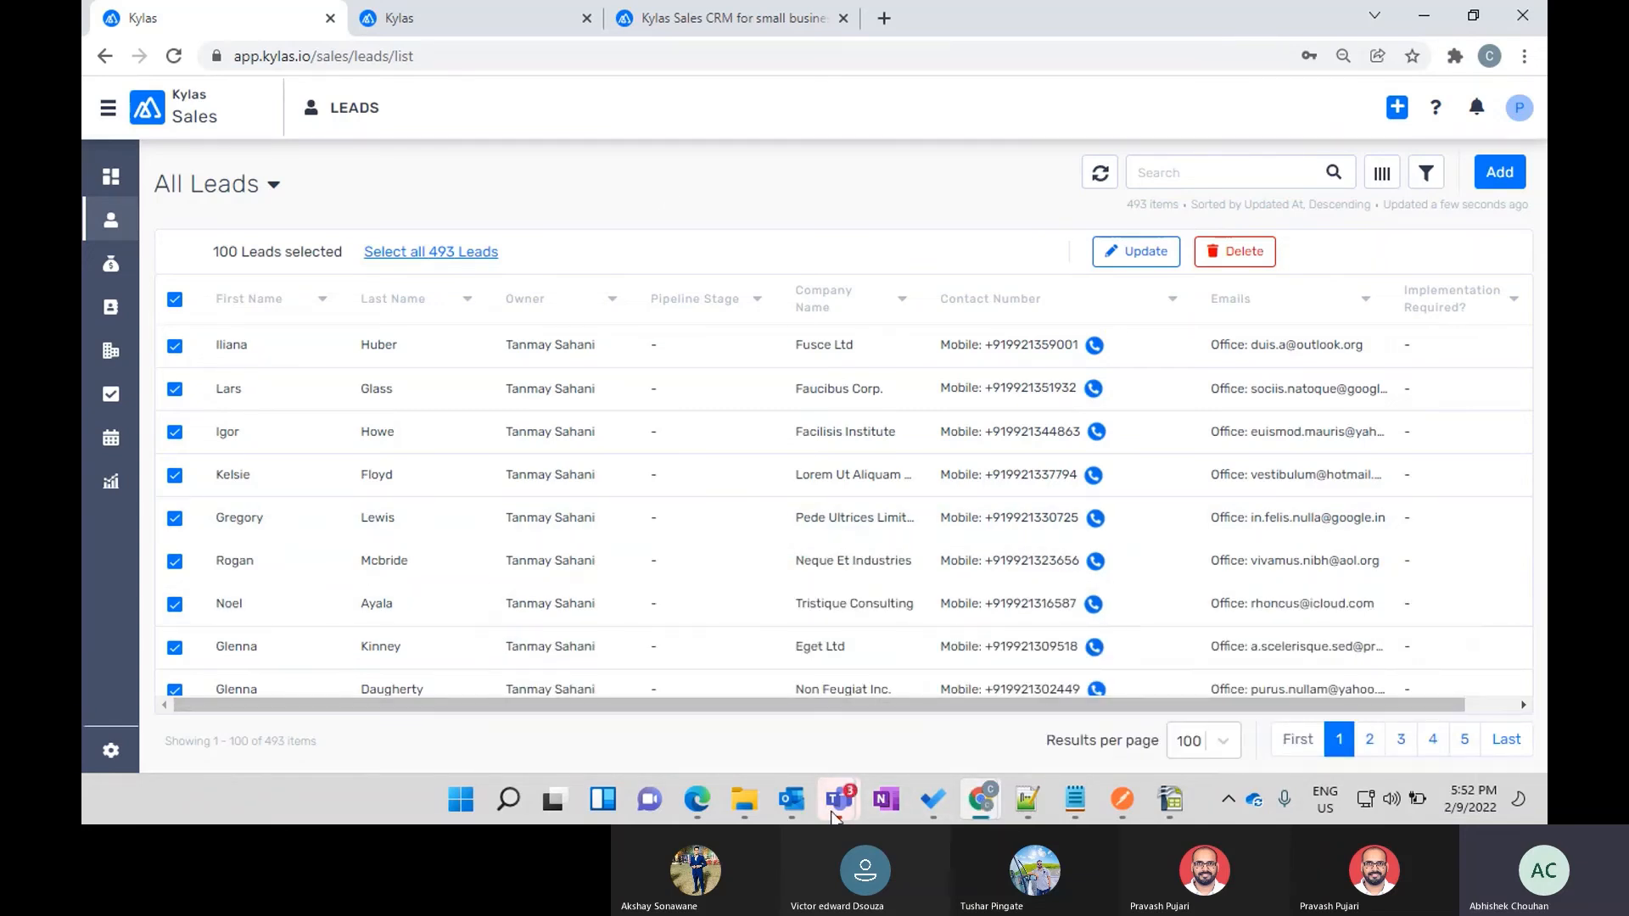
# Select all contacts on the Contacts page, then return to the leads list and scroll through it
pyautogui.moveTo(847, 787)
pyautogui.click(111, 307)
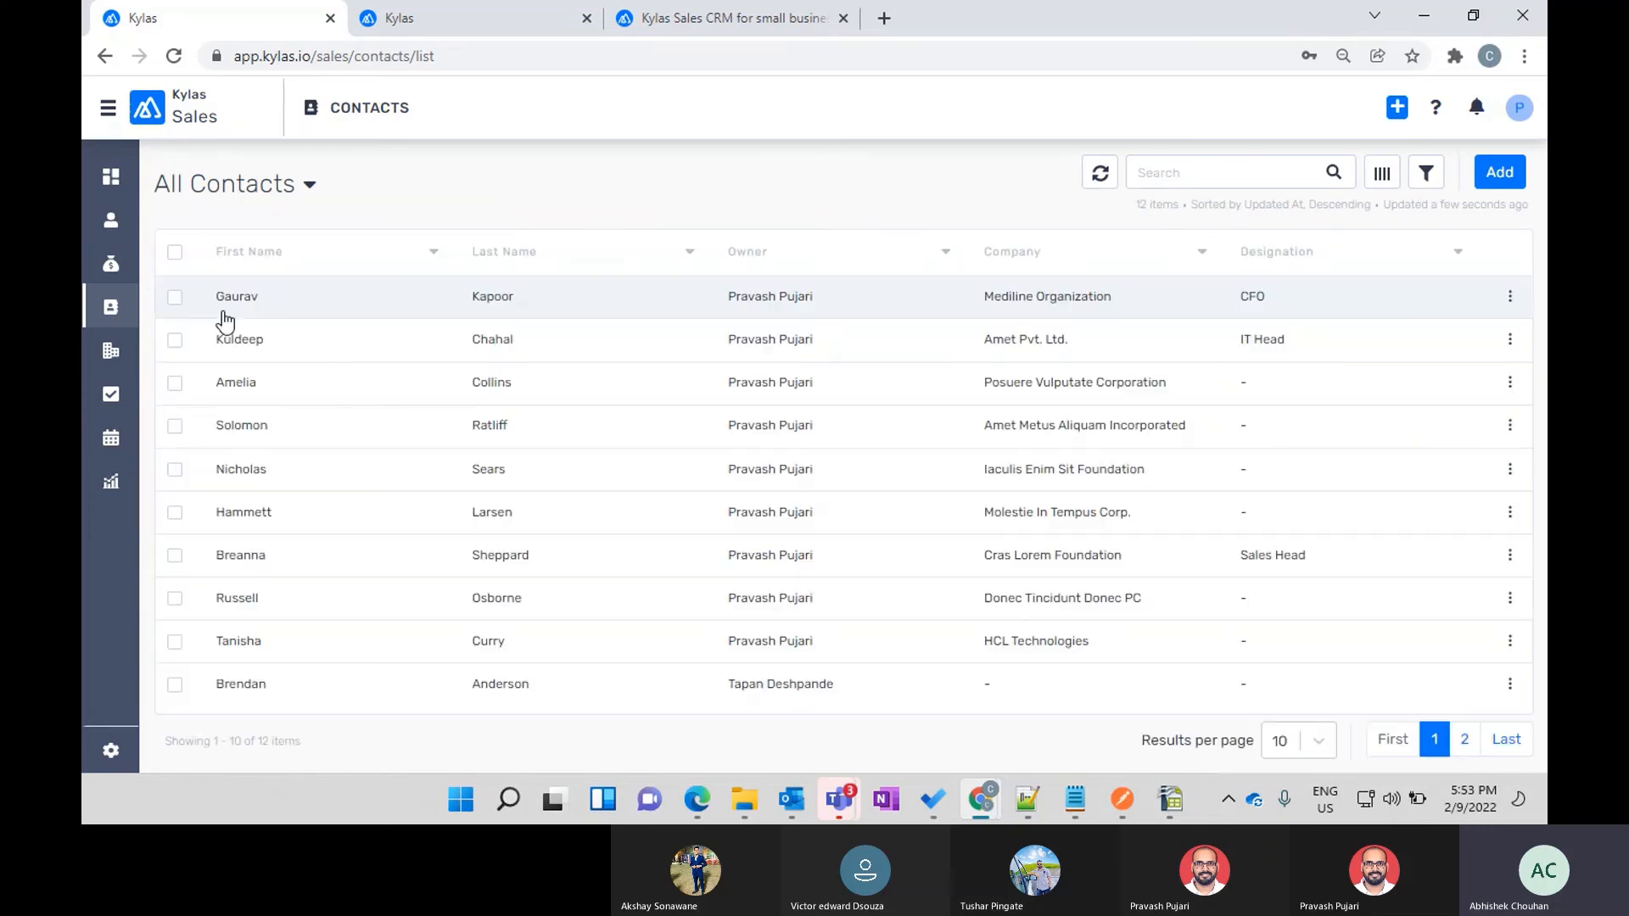
pyautogui.click(174, 255)
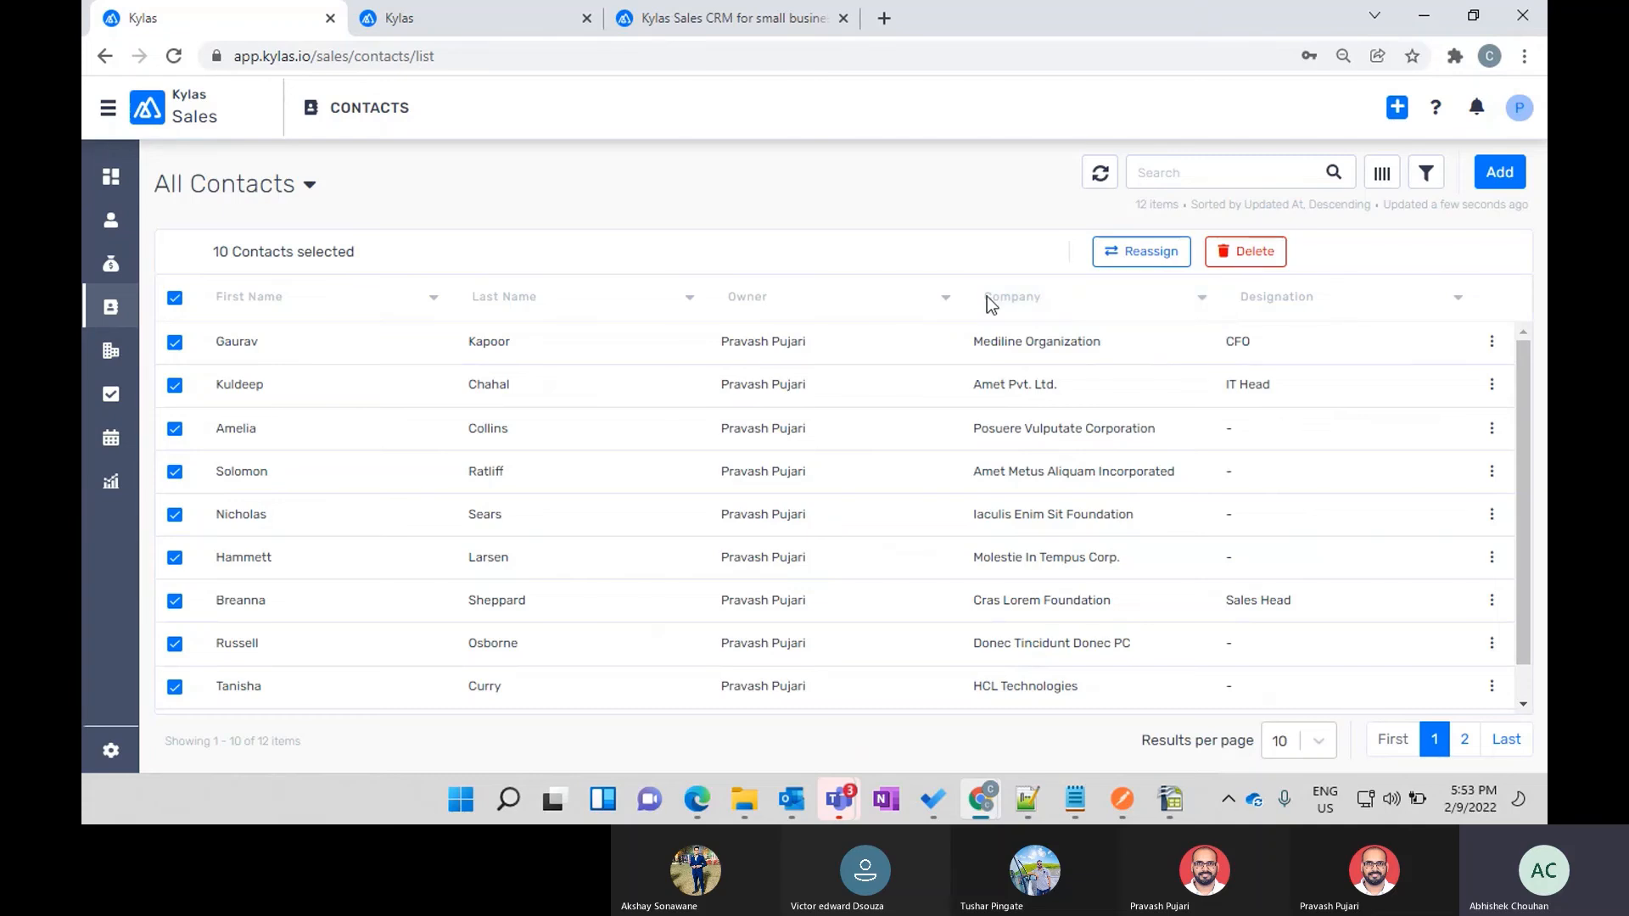
pyautogui.click(132, 220)
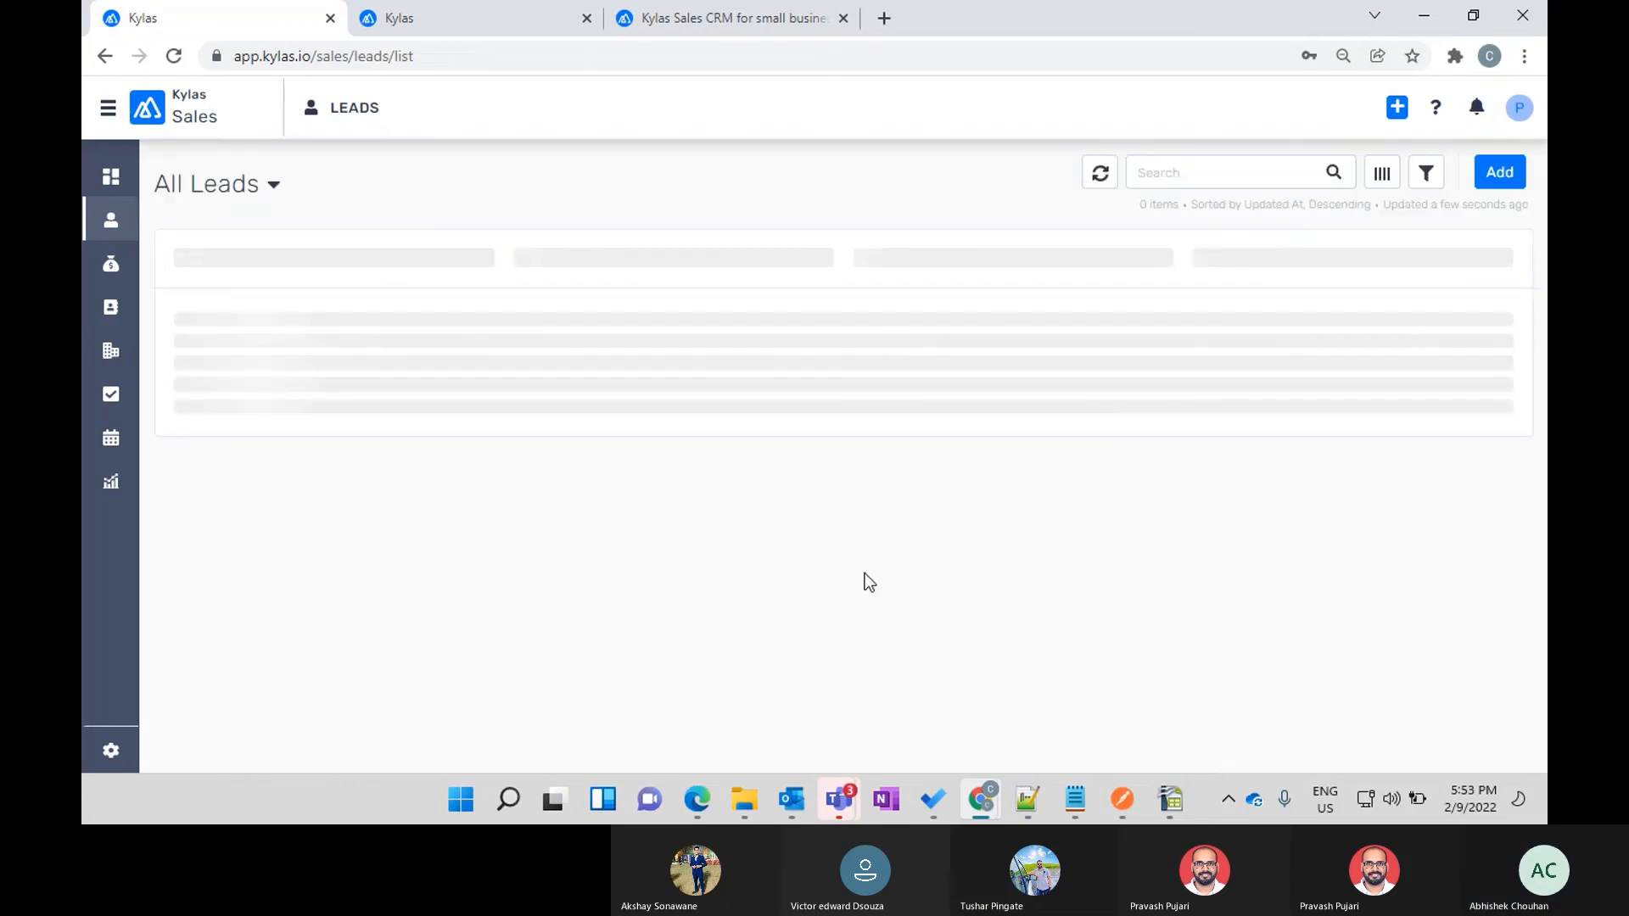
pyautogui.scroll(-1, 865, 584)
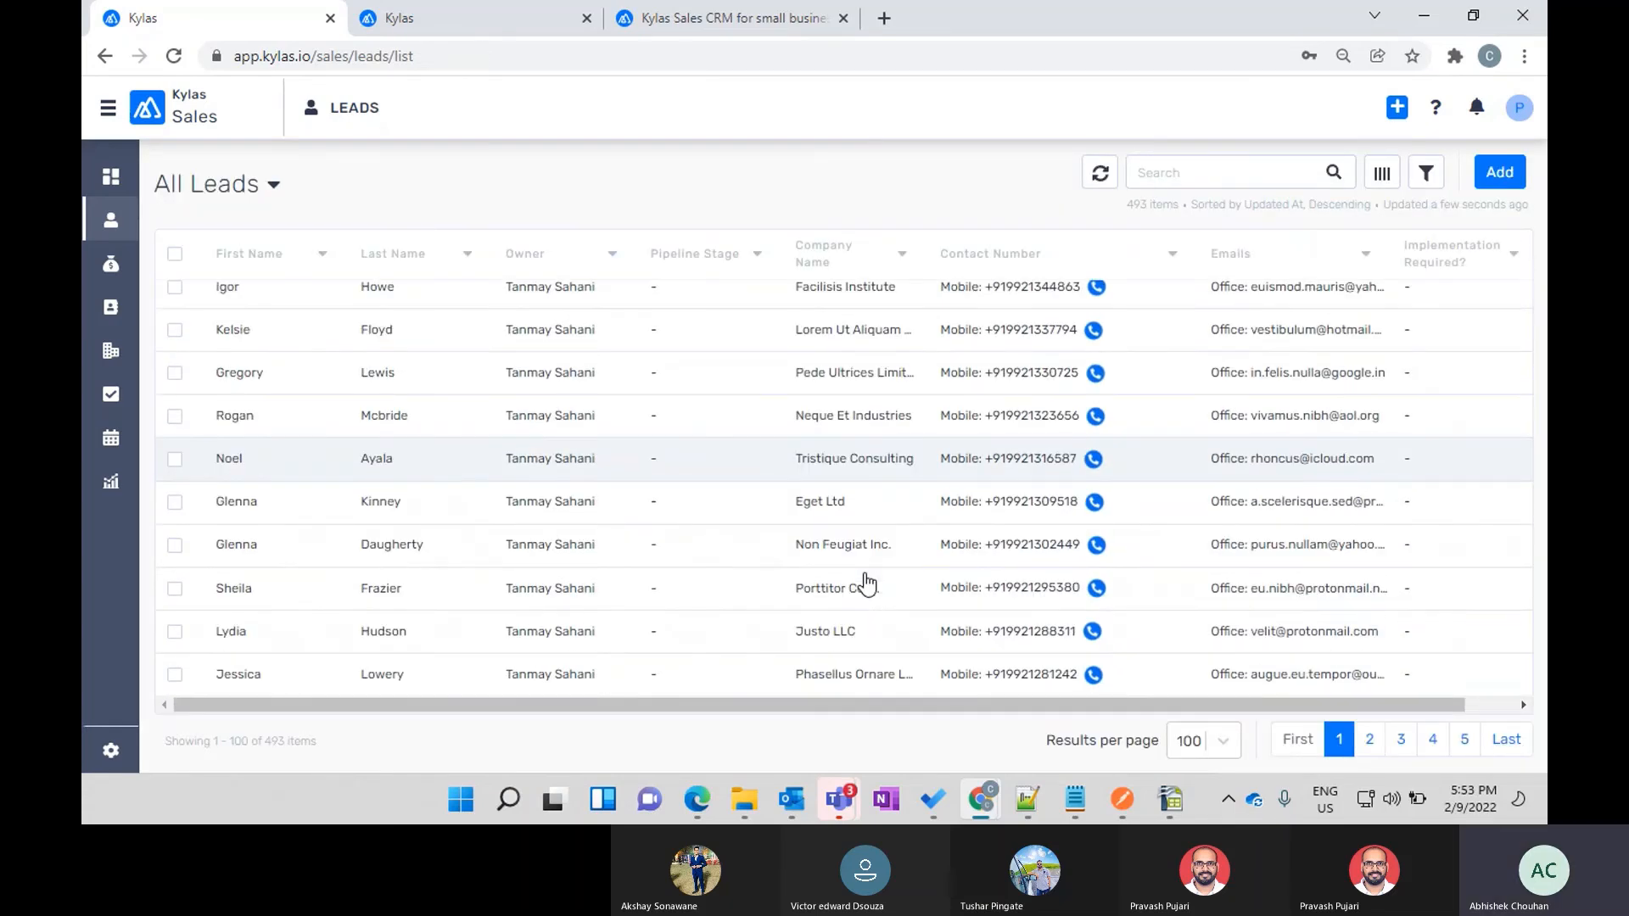
# Dismiss the recording notice in the meeting window
pyautogui.click(919, 680)
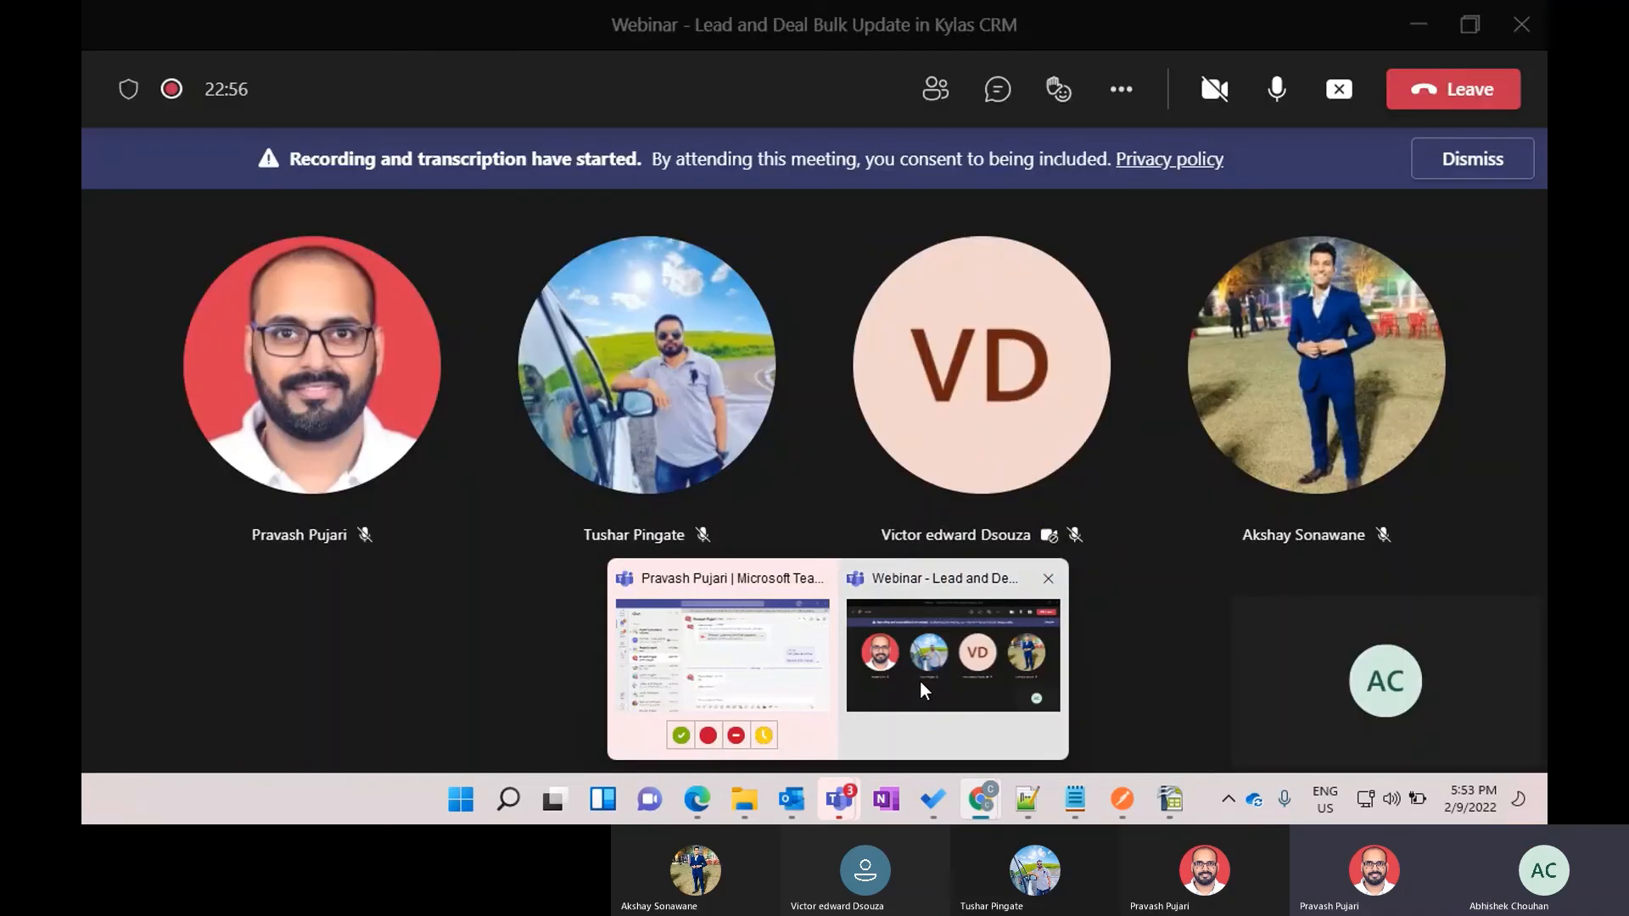
pyautogui.click(1438, 166)
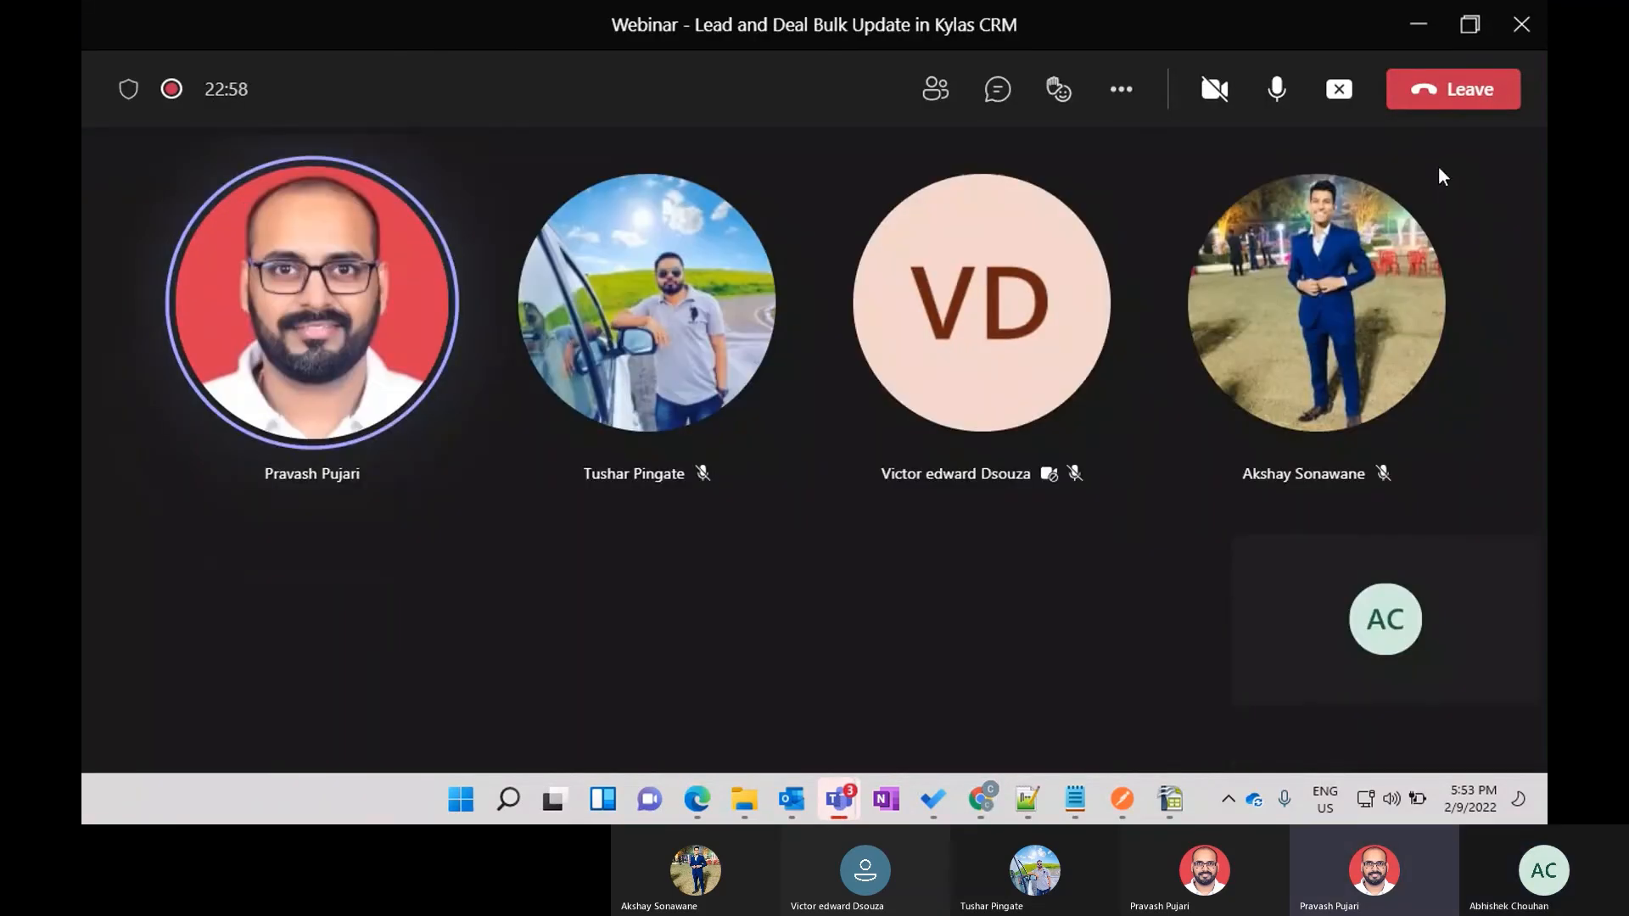
# Switch to the webinar presentation, step through the Agenda and 'Things to note!' slides, and return to the leads list
pyautogui.hotkey('alt', 'Tab')
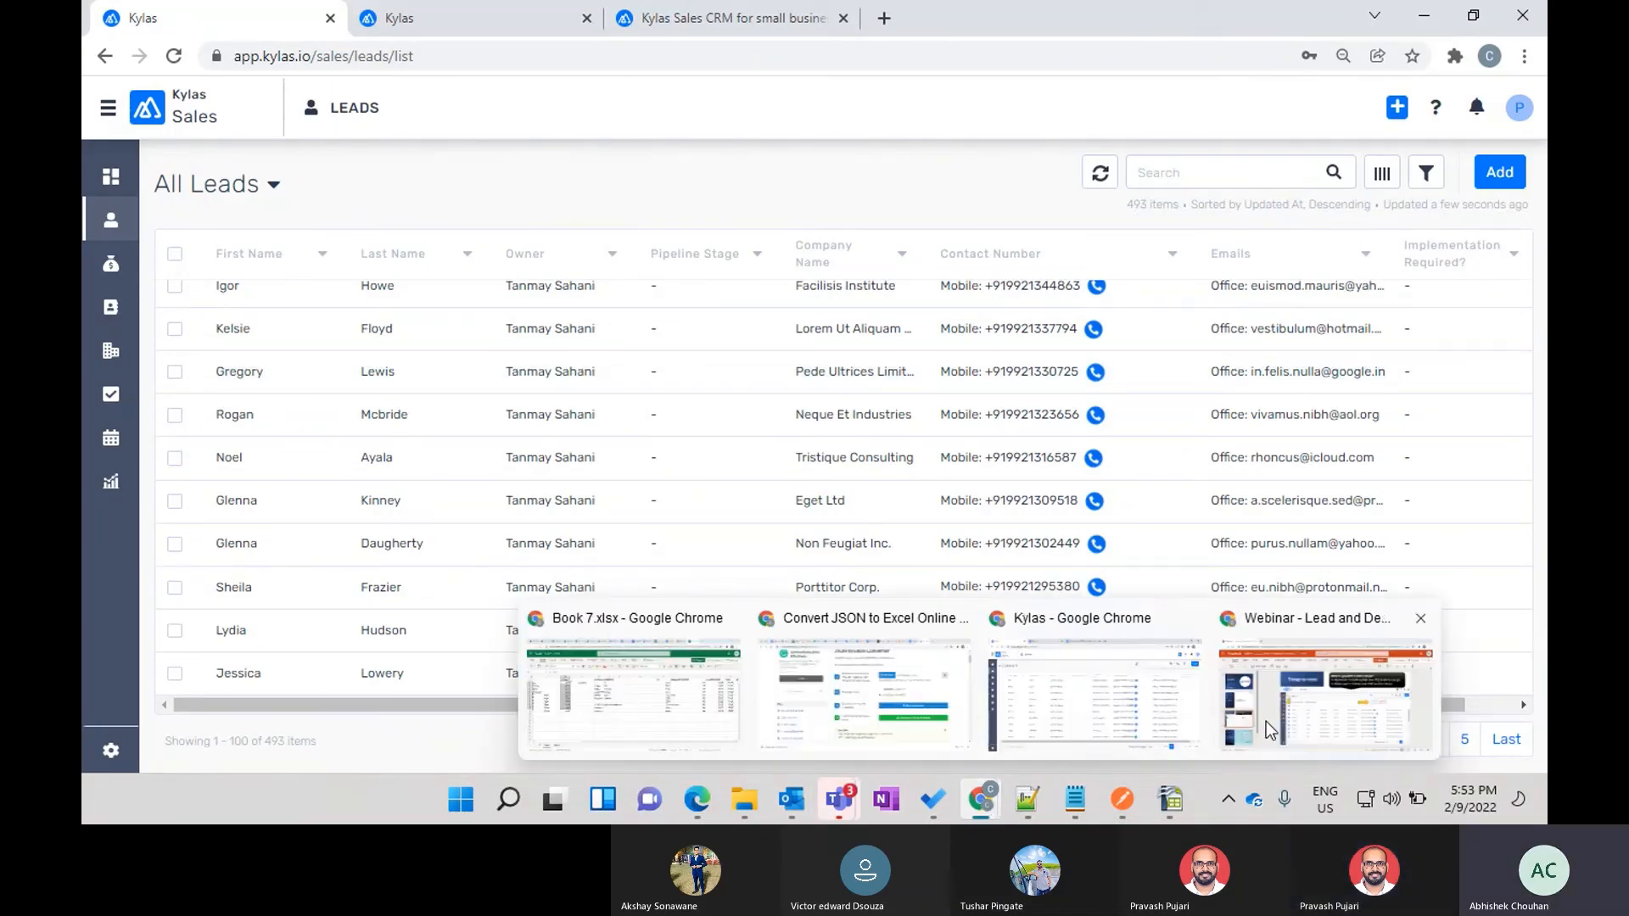
pyautogui.click(1265, 721)
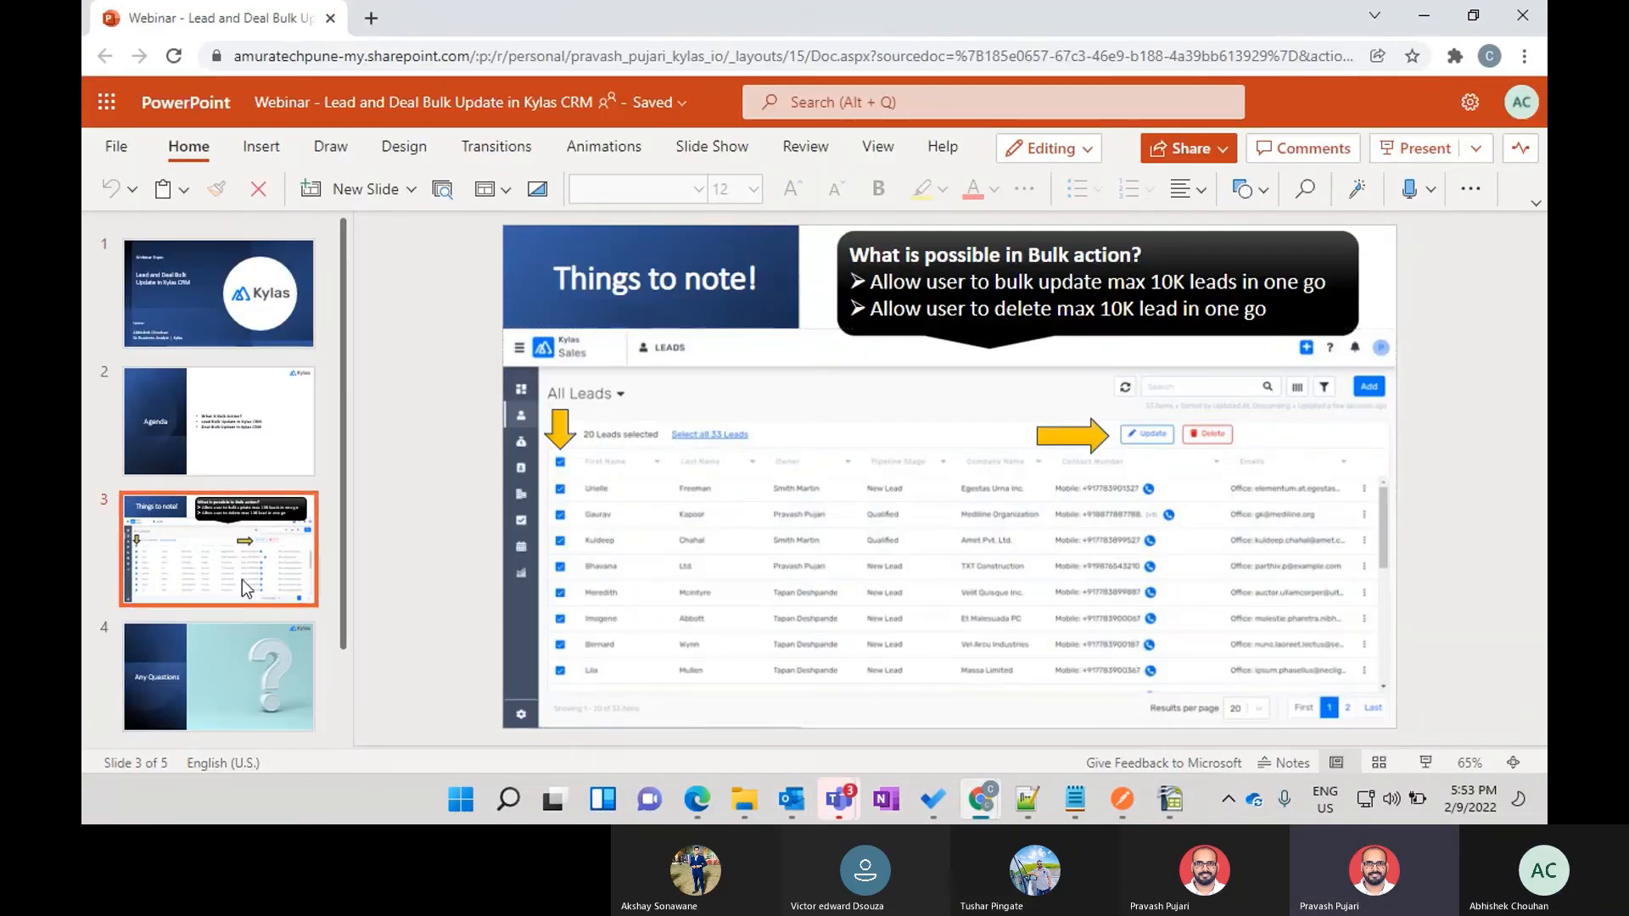
pyautogui.click(247, 660)
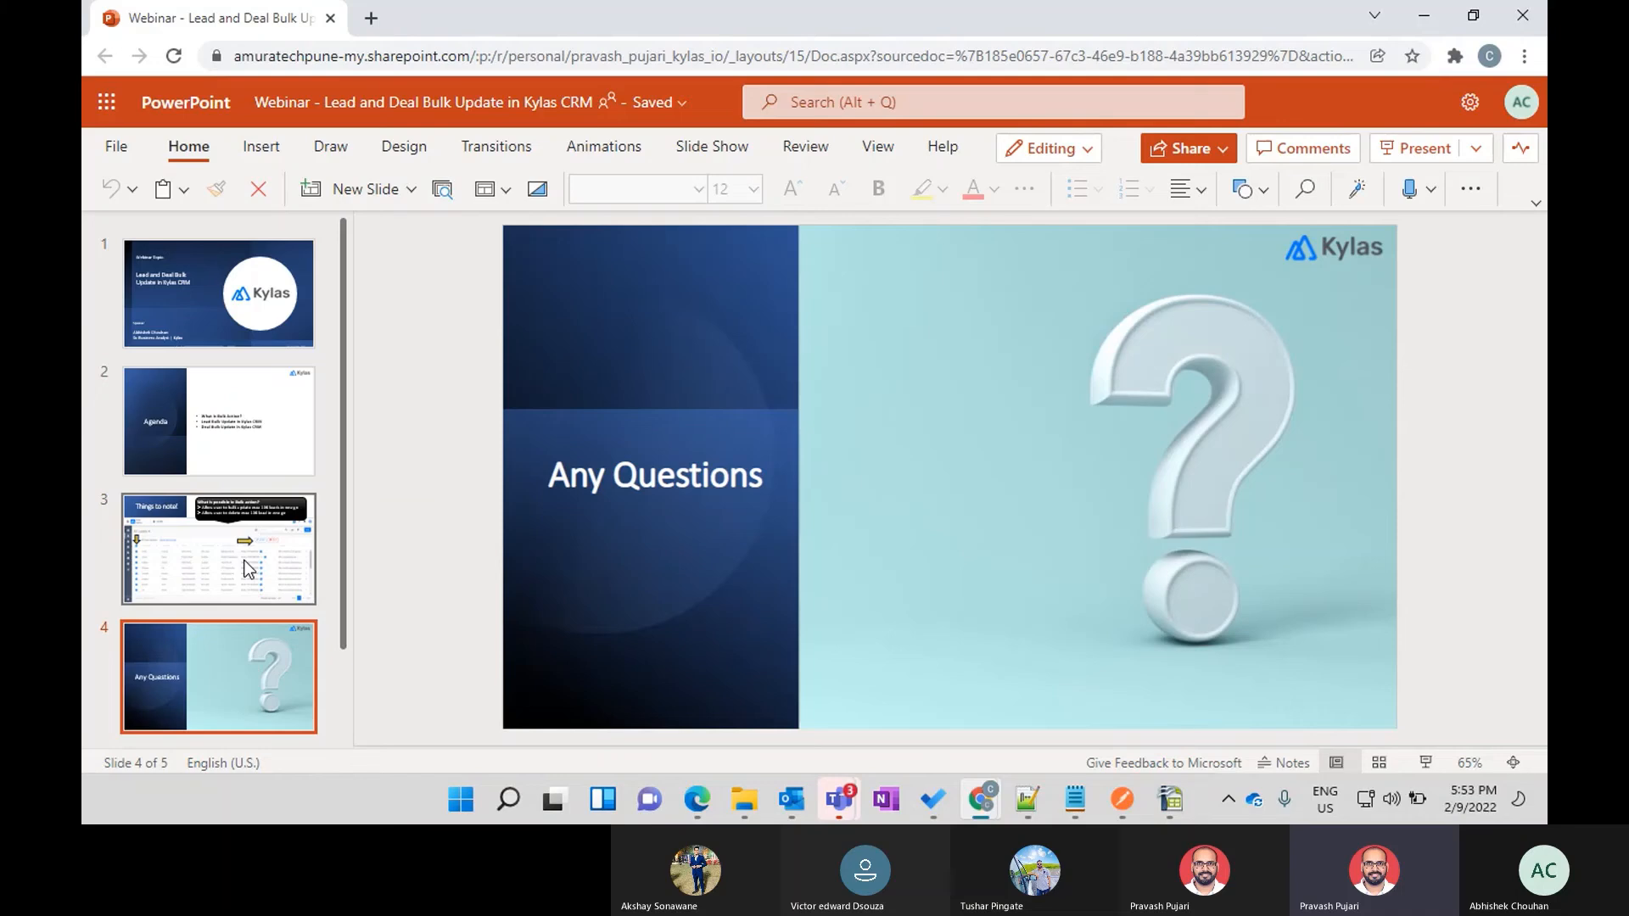
pyautogui.press('Up')
pyautogui.press('Up')
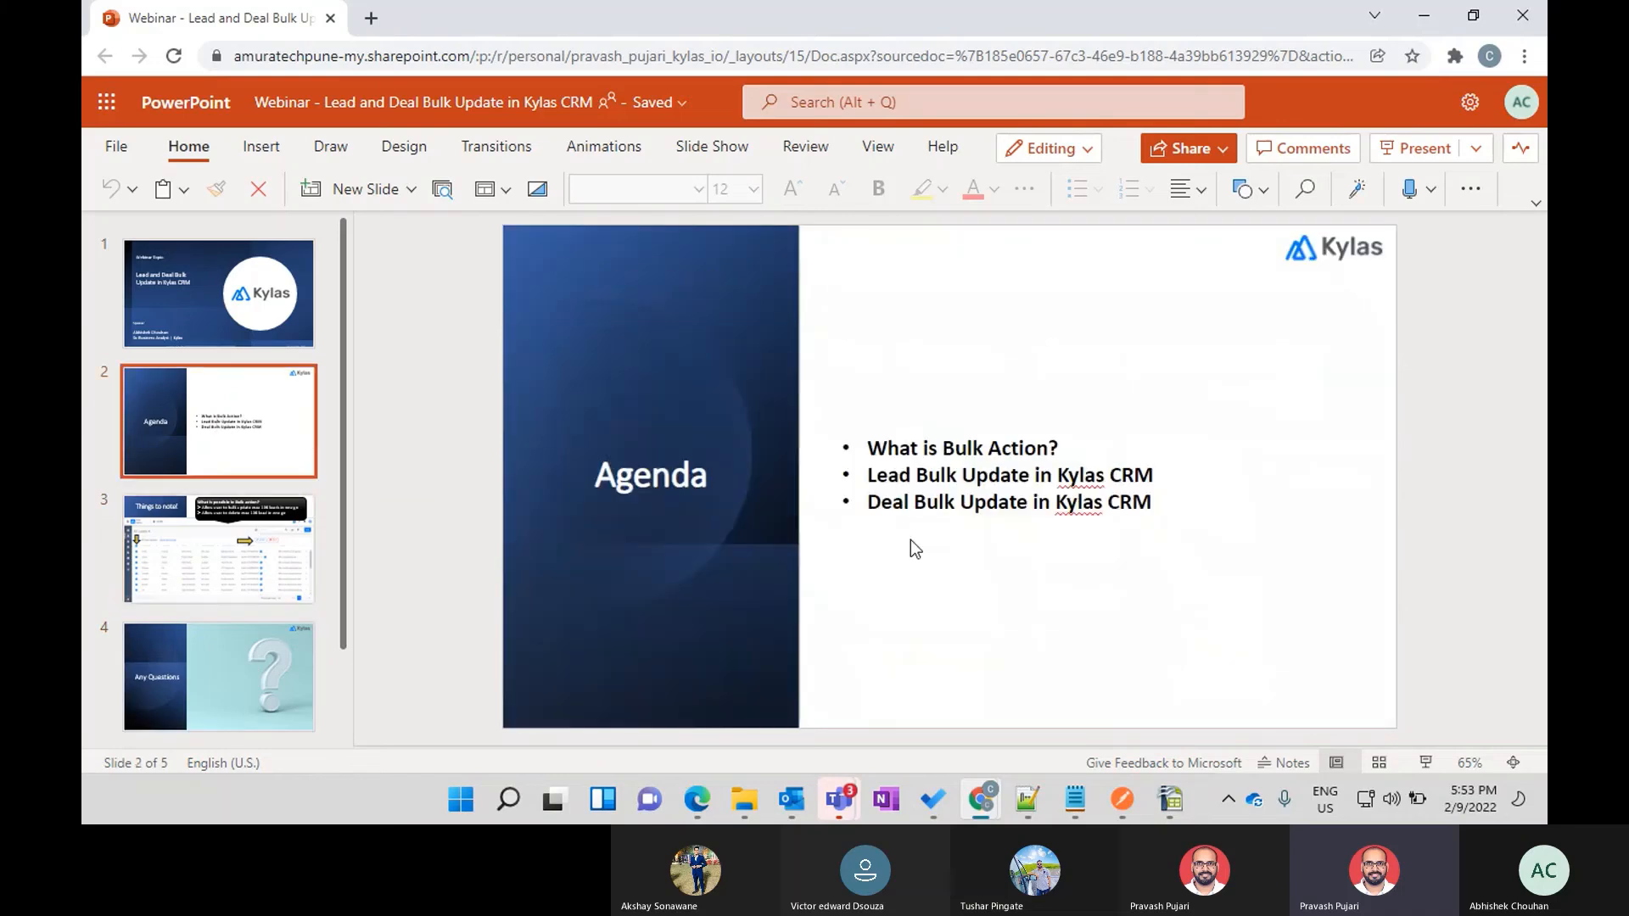
pyautogui.click(222, 537)
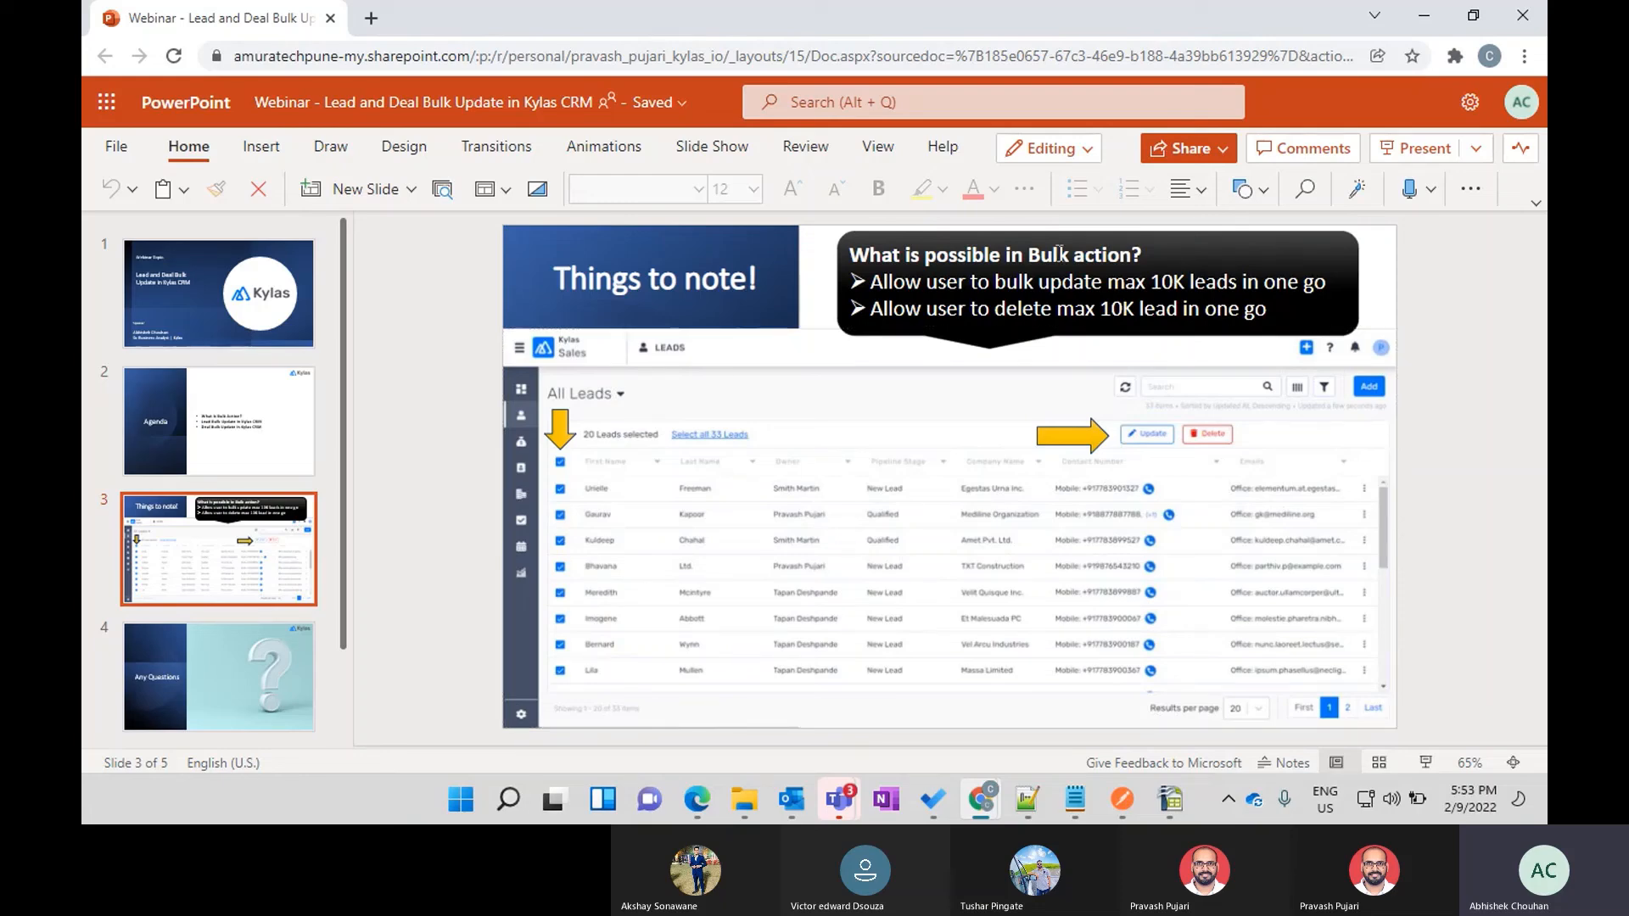
pyautogui.hotkey('alt', 'Tab')
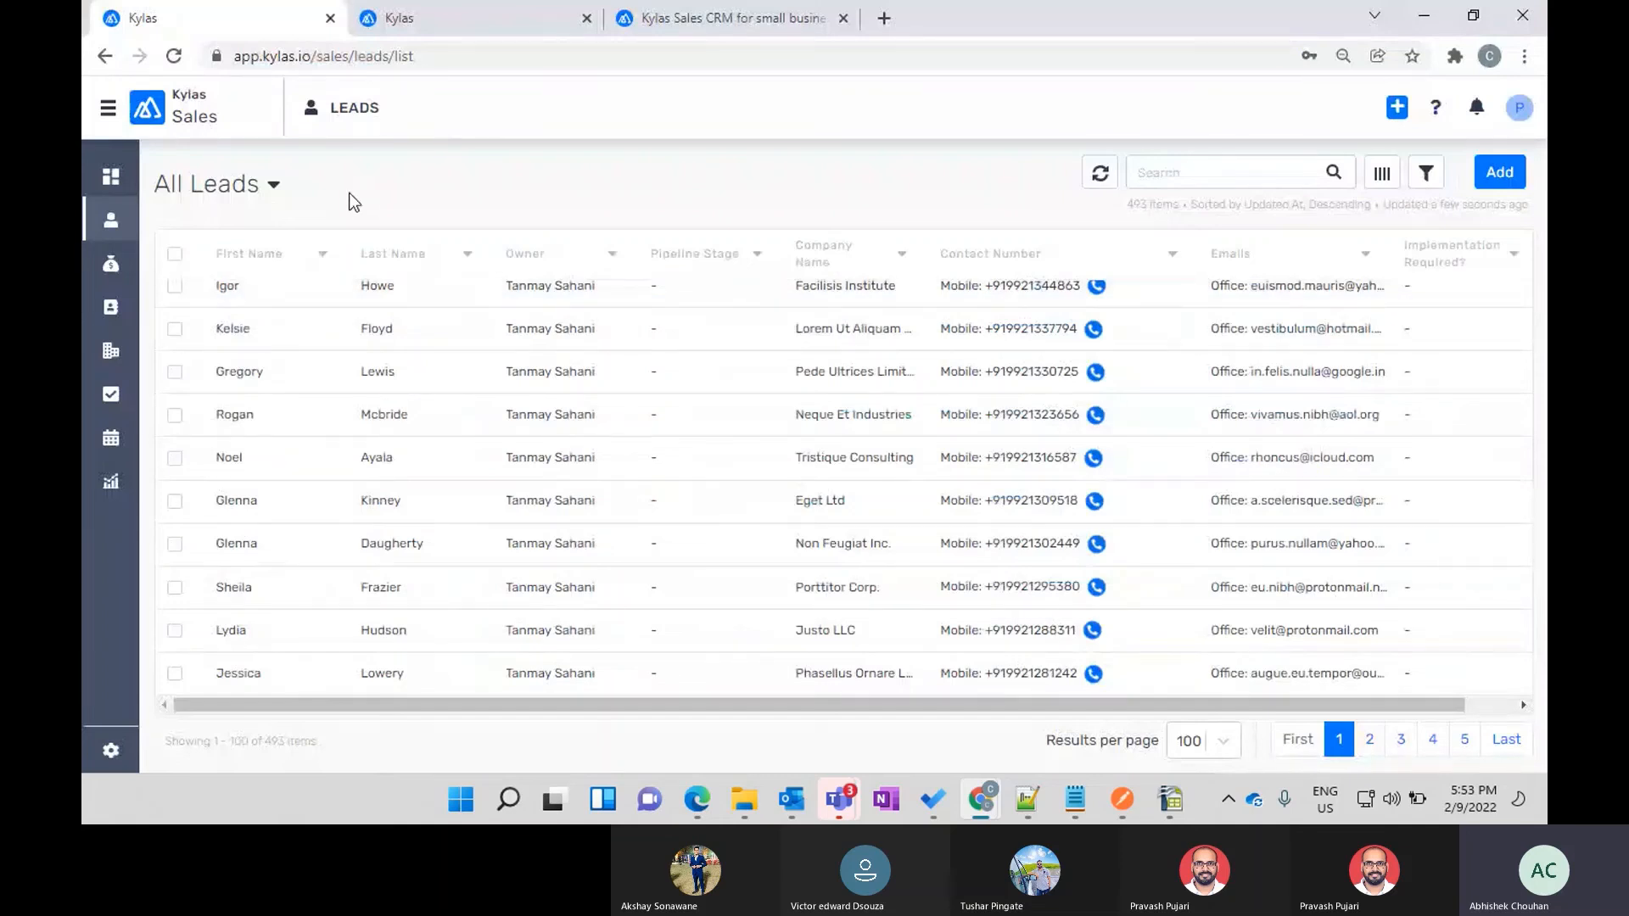
# Select all leads on the current page and open the filter panel
pyautogui.click(175, 254)
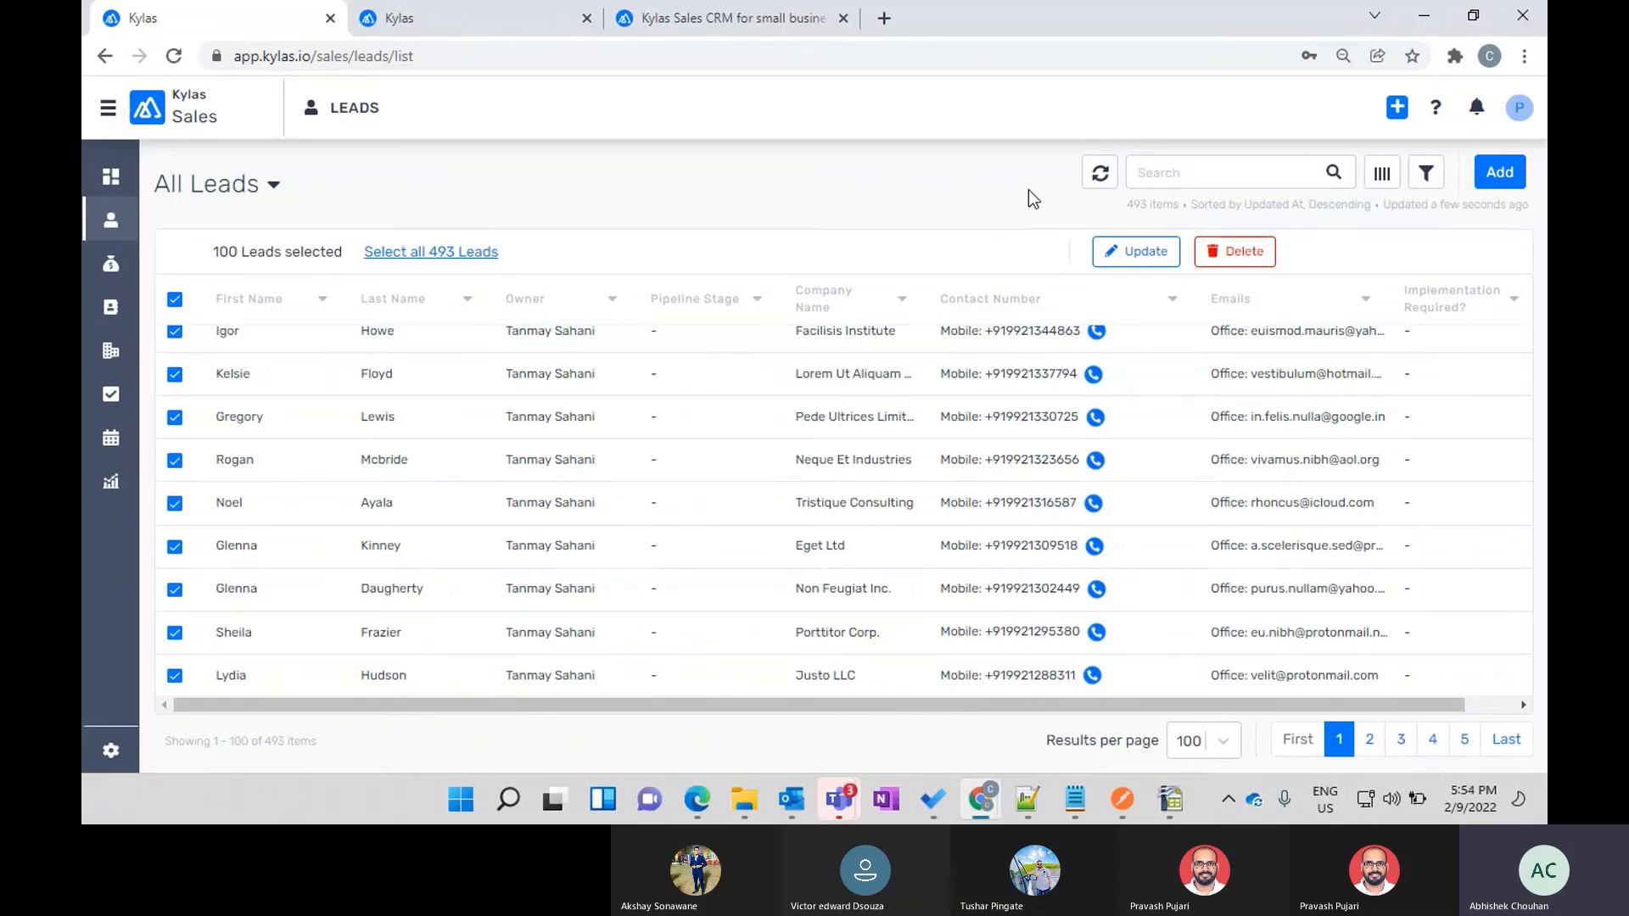
pyautogui.click(1425, 178)
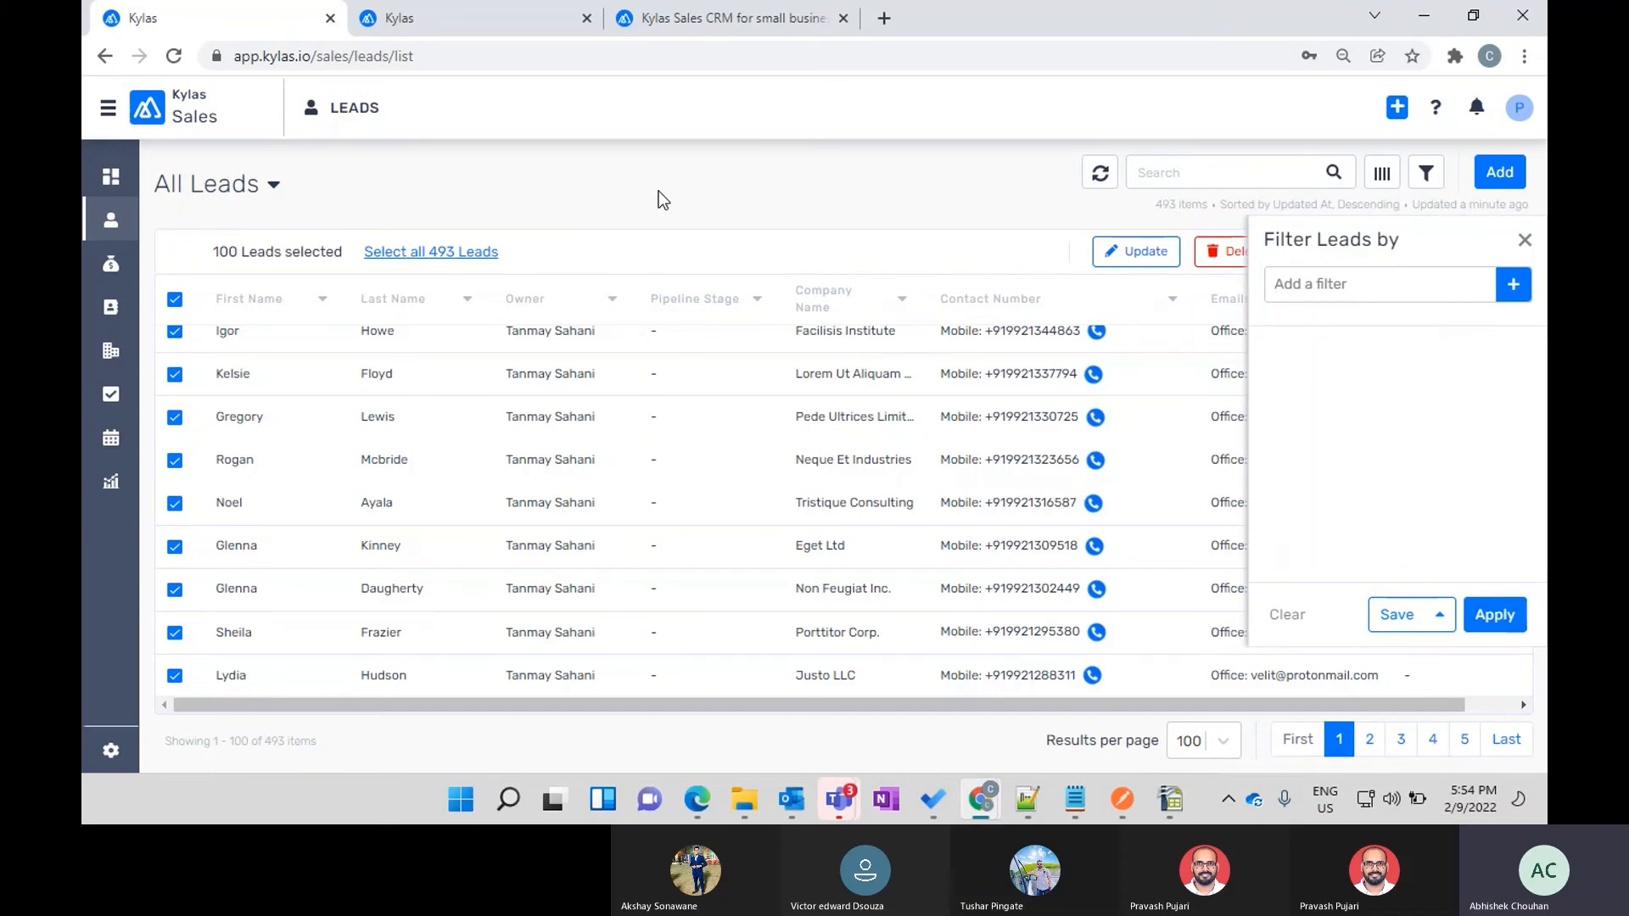
pyautogui.hotkey('alt', 'Tab')
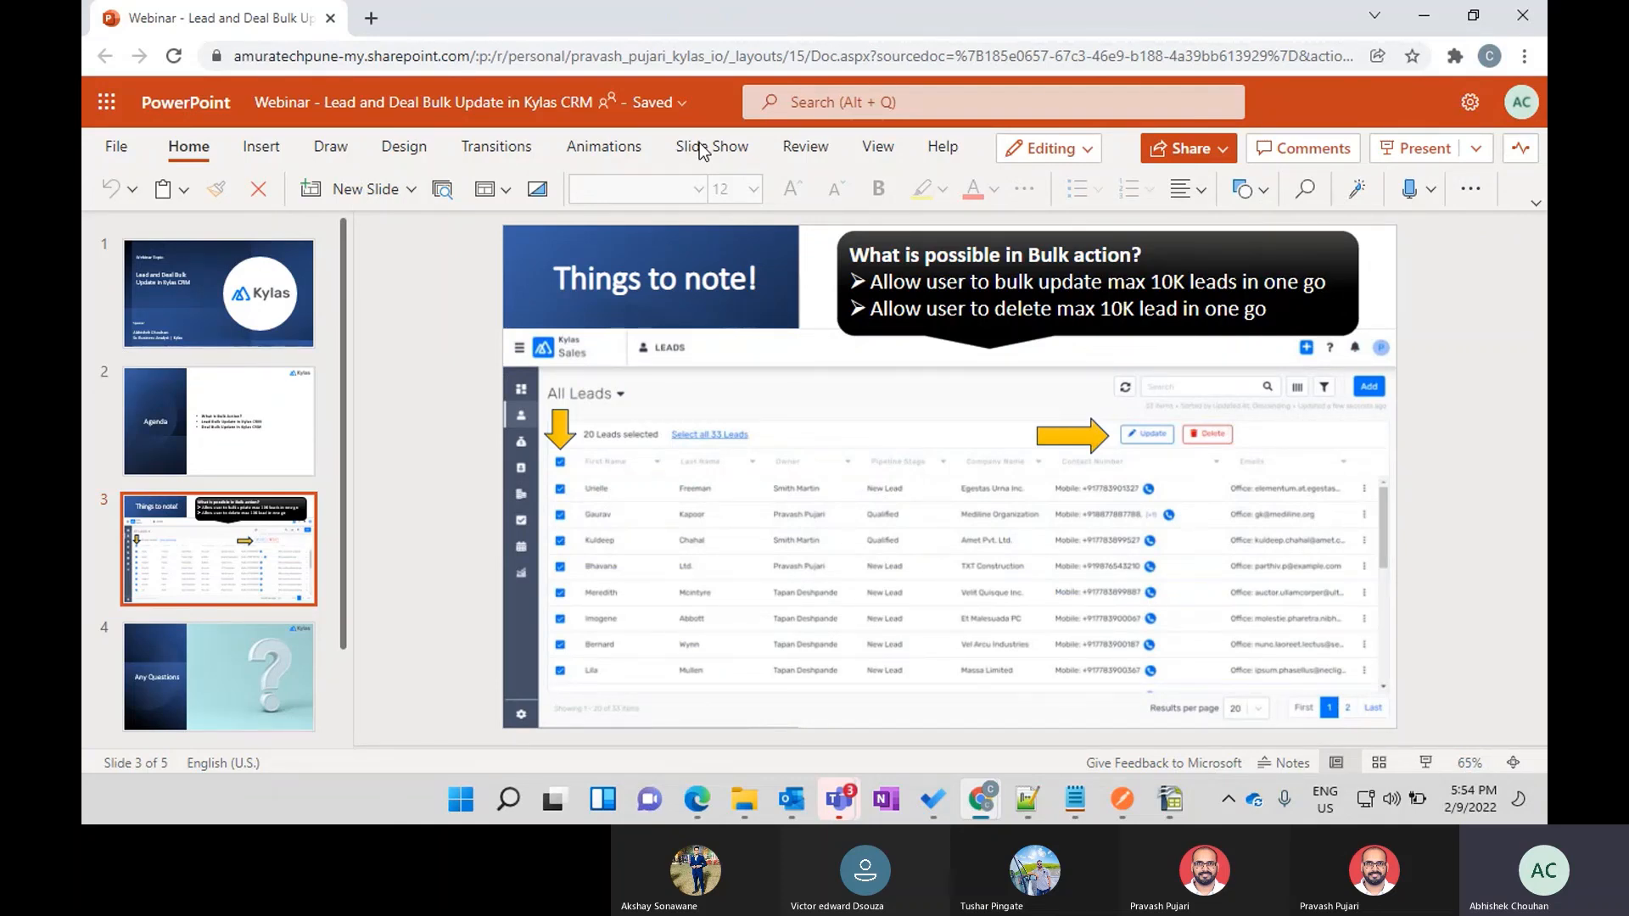
pyautogui.hotkey('alt', 'Tab')
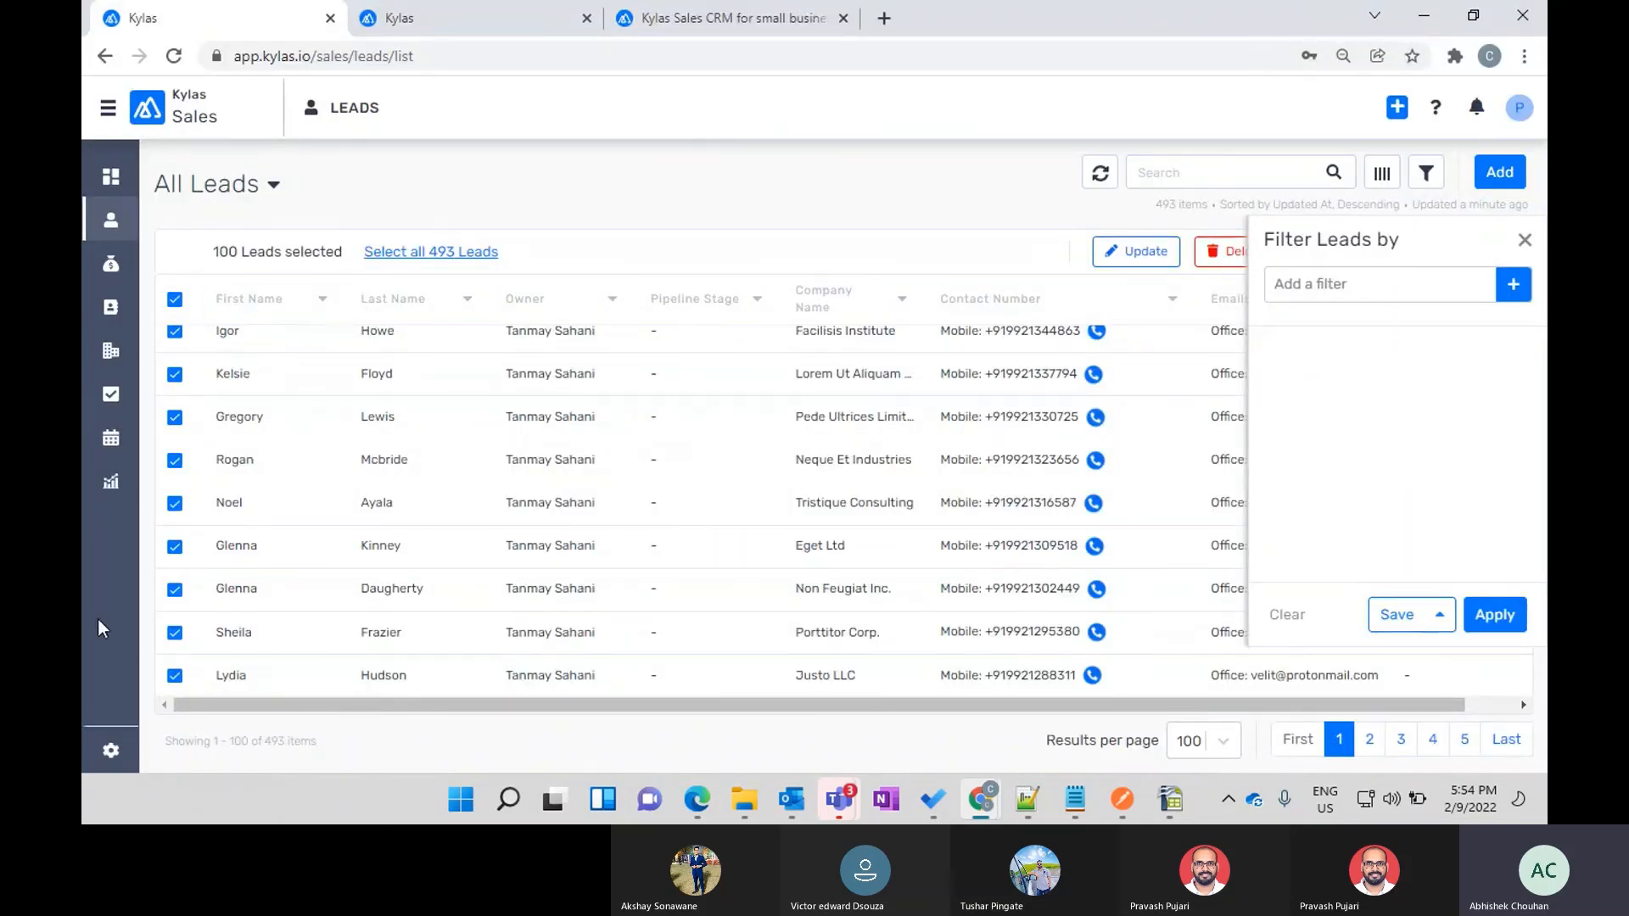
# Open Settings and go to the Bulk Jobs list under Data Management
pyautogui.click(116, 749)
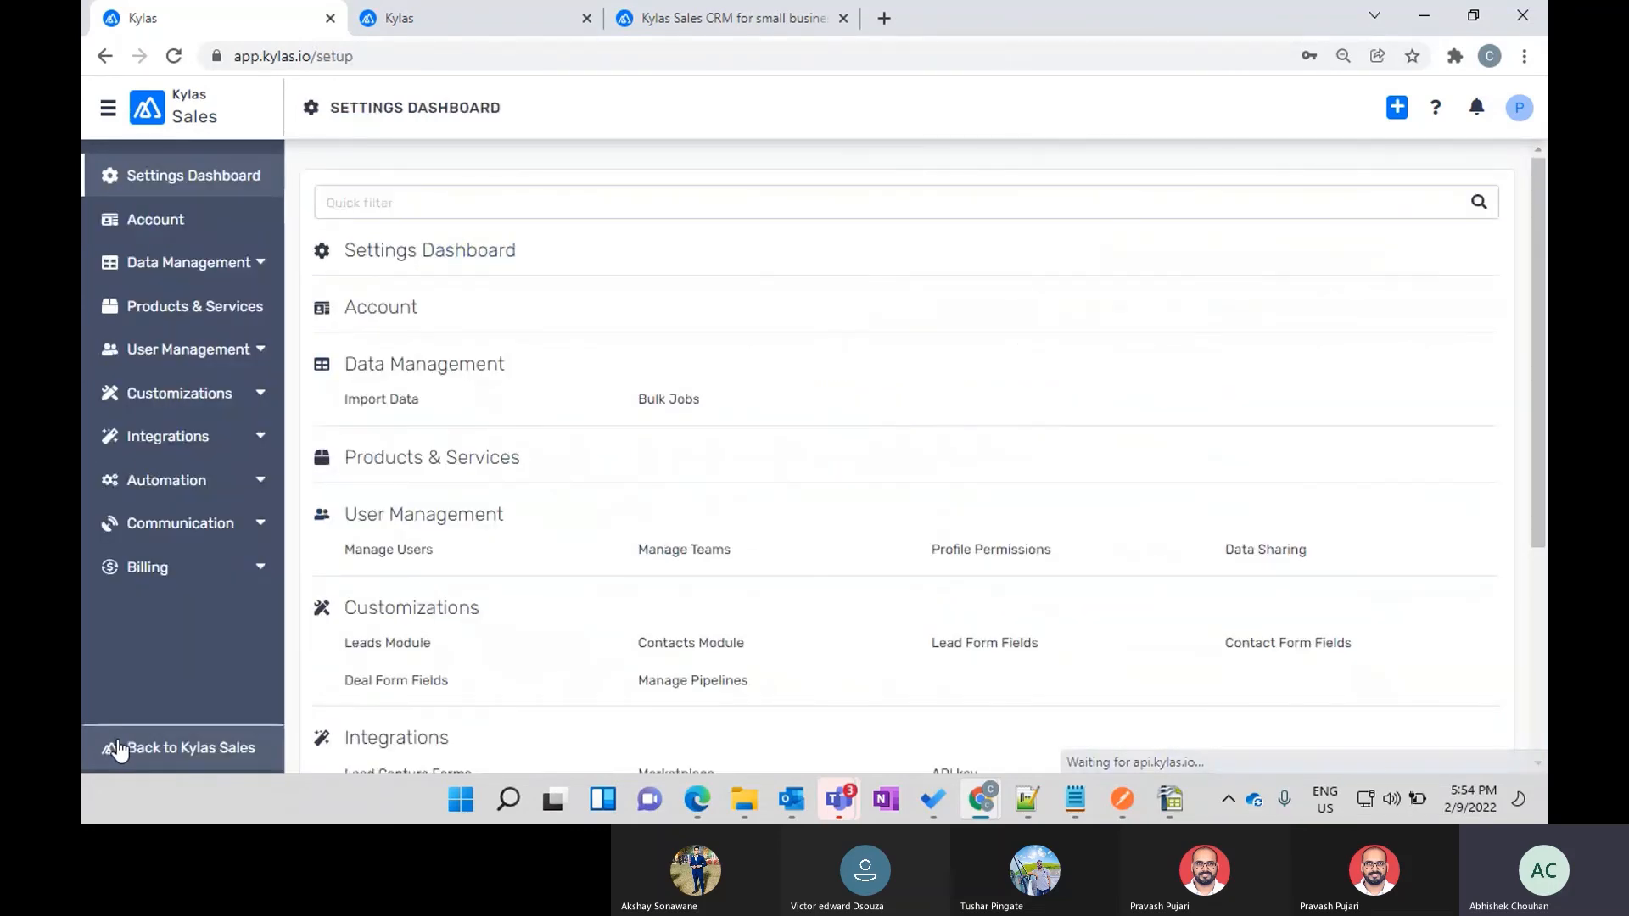
pyautogui.scroll(-1, 661, 301)
pyautogui.click(664, 298)
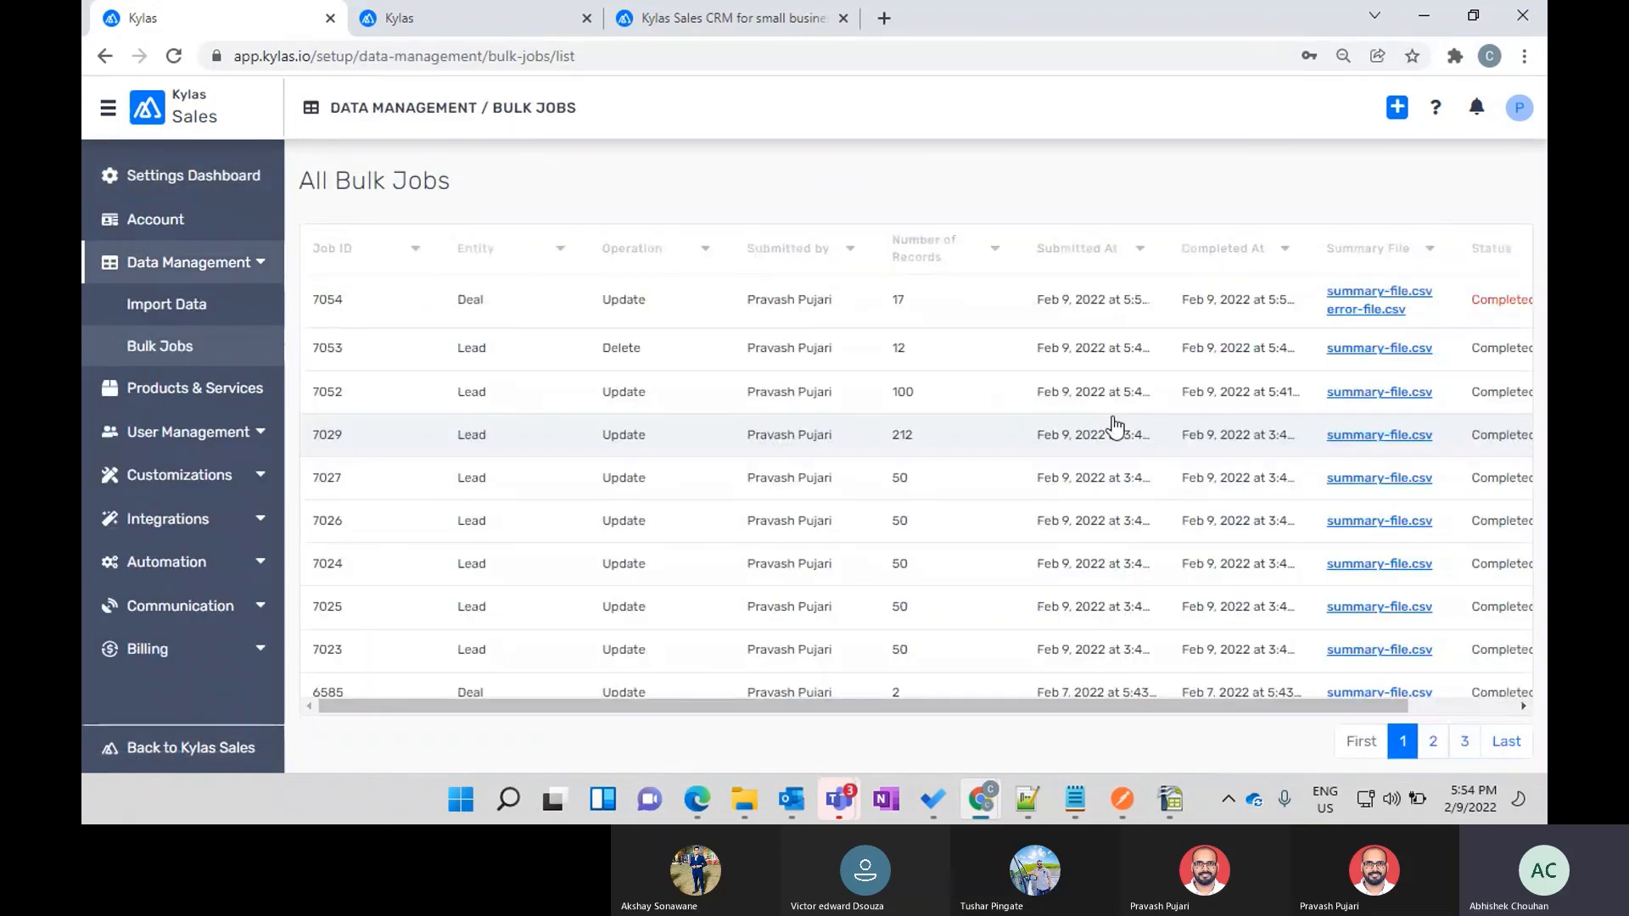
pyautogui.hscroll(2, 1243, 316)
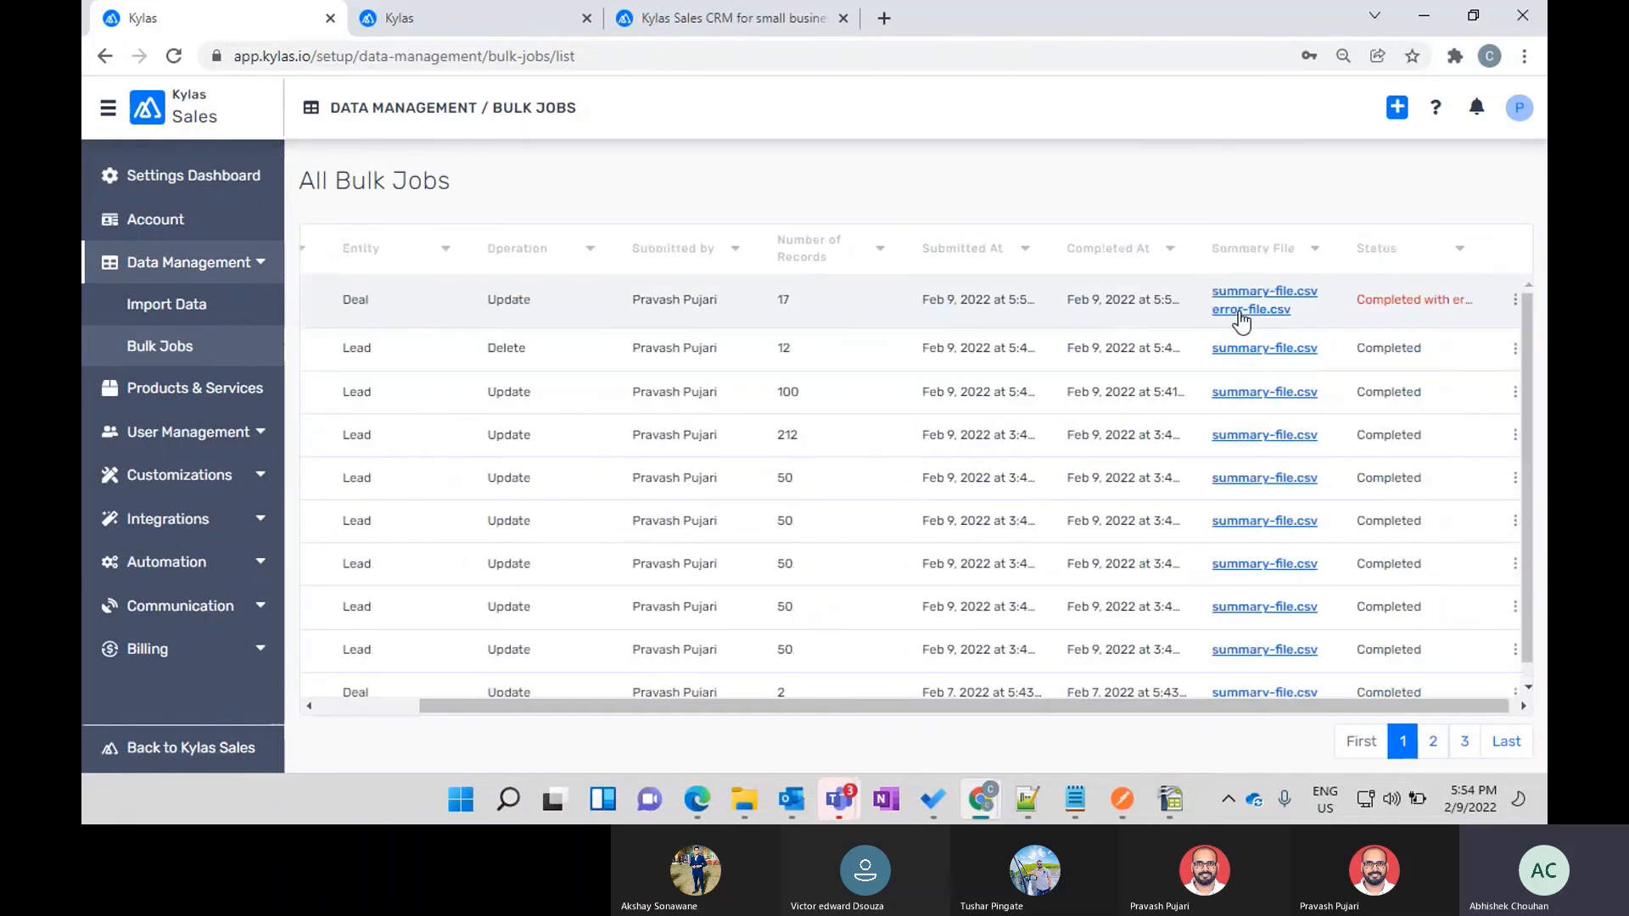
# Download and open the error file of the most recent deal update job
pyautogui.click(1246, 310)
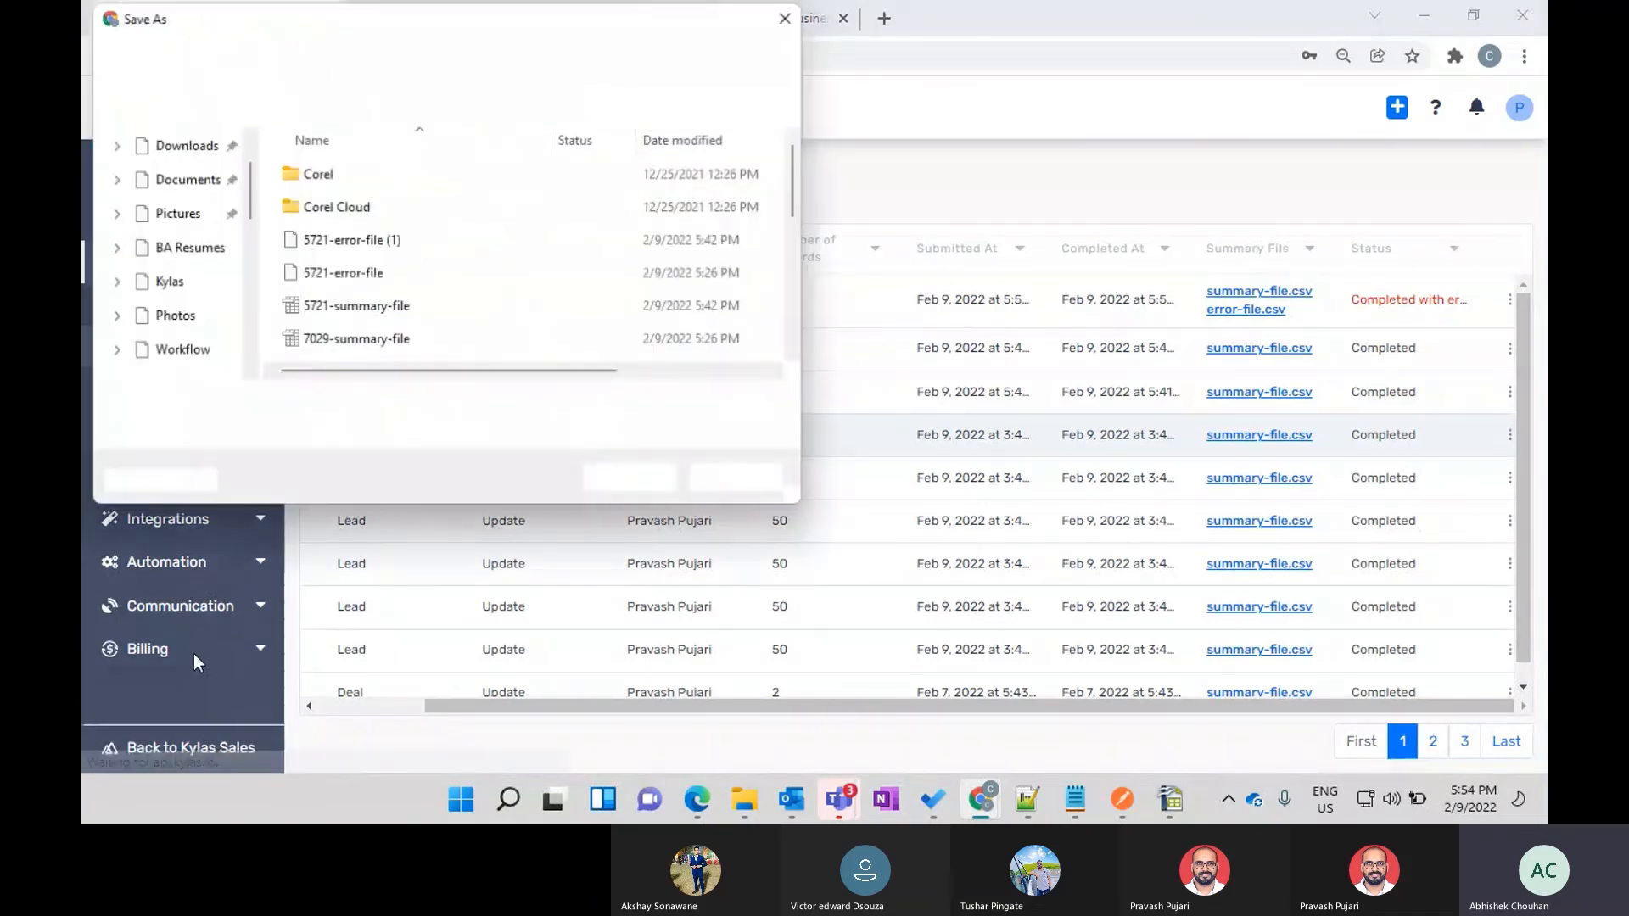
pyautogui.click(636, 476)
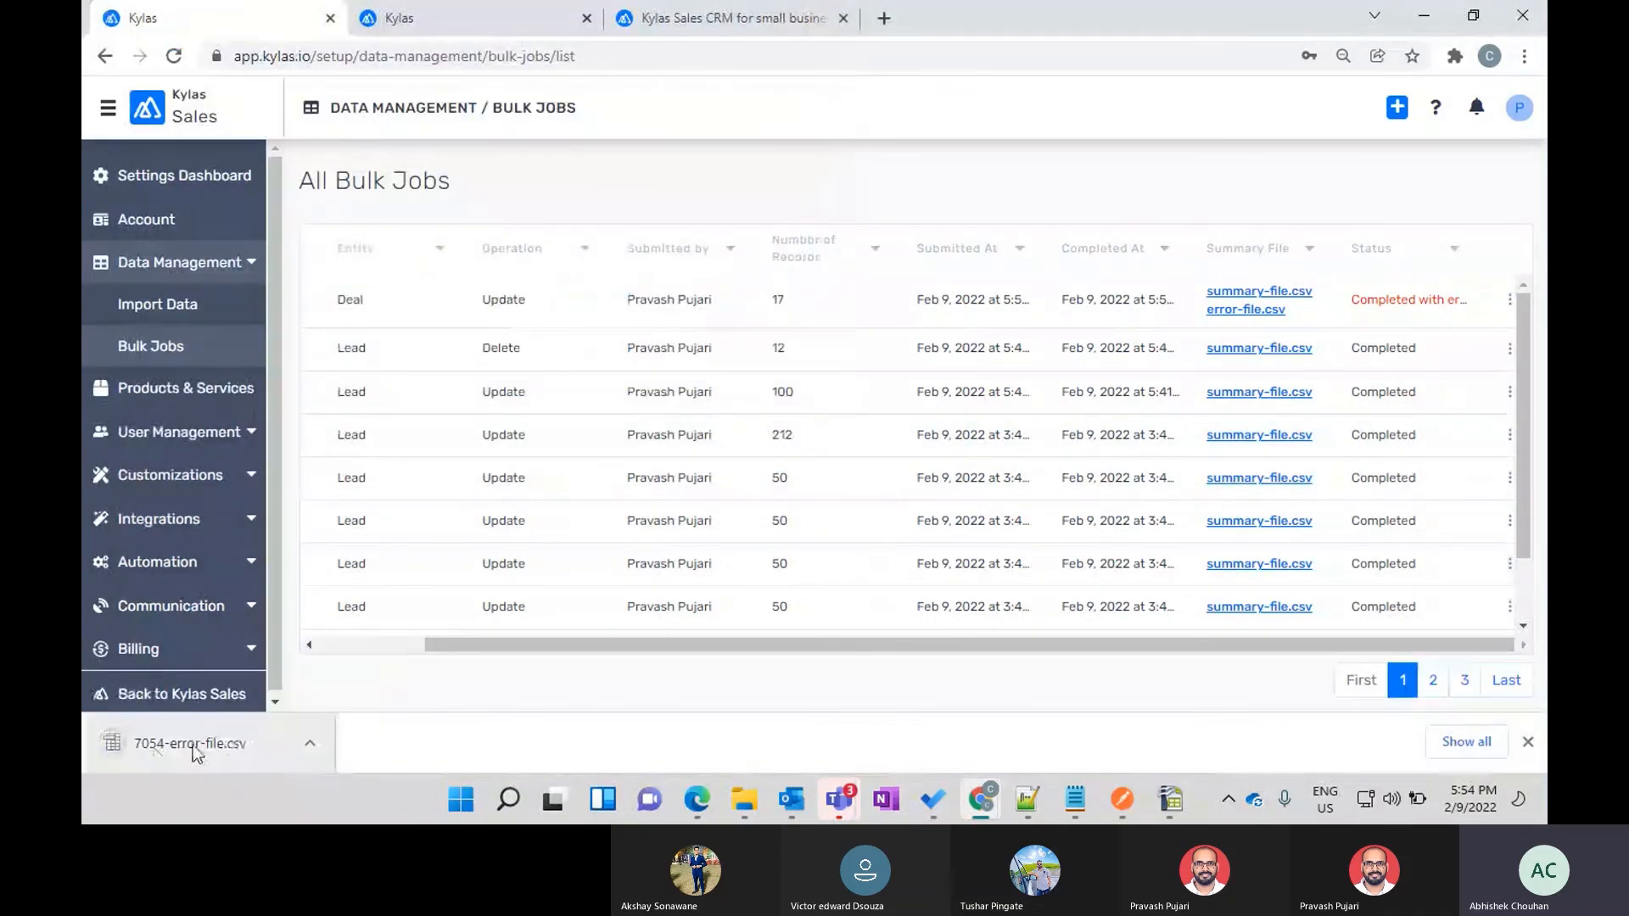
pyautogui.click(195, 746)
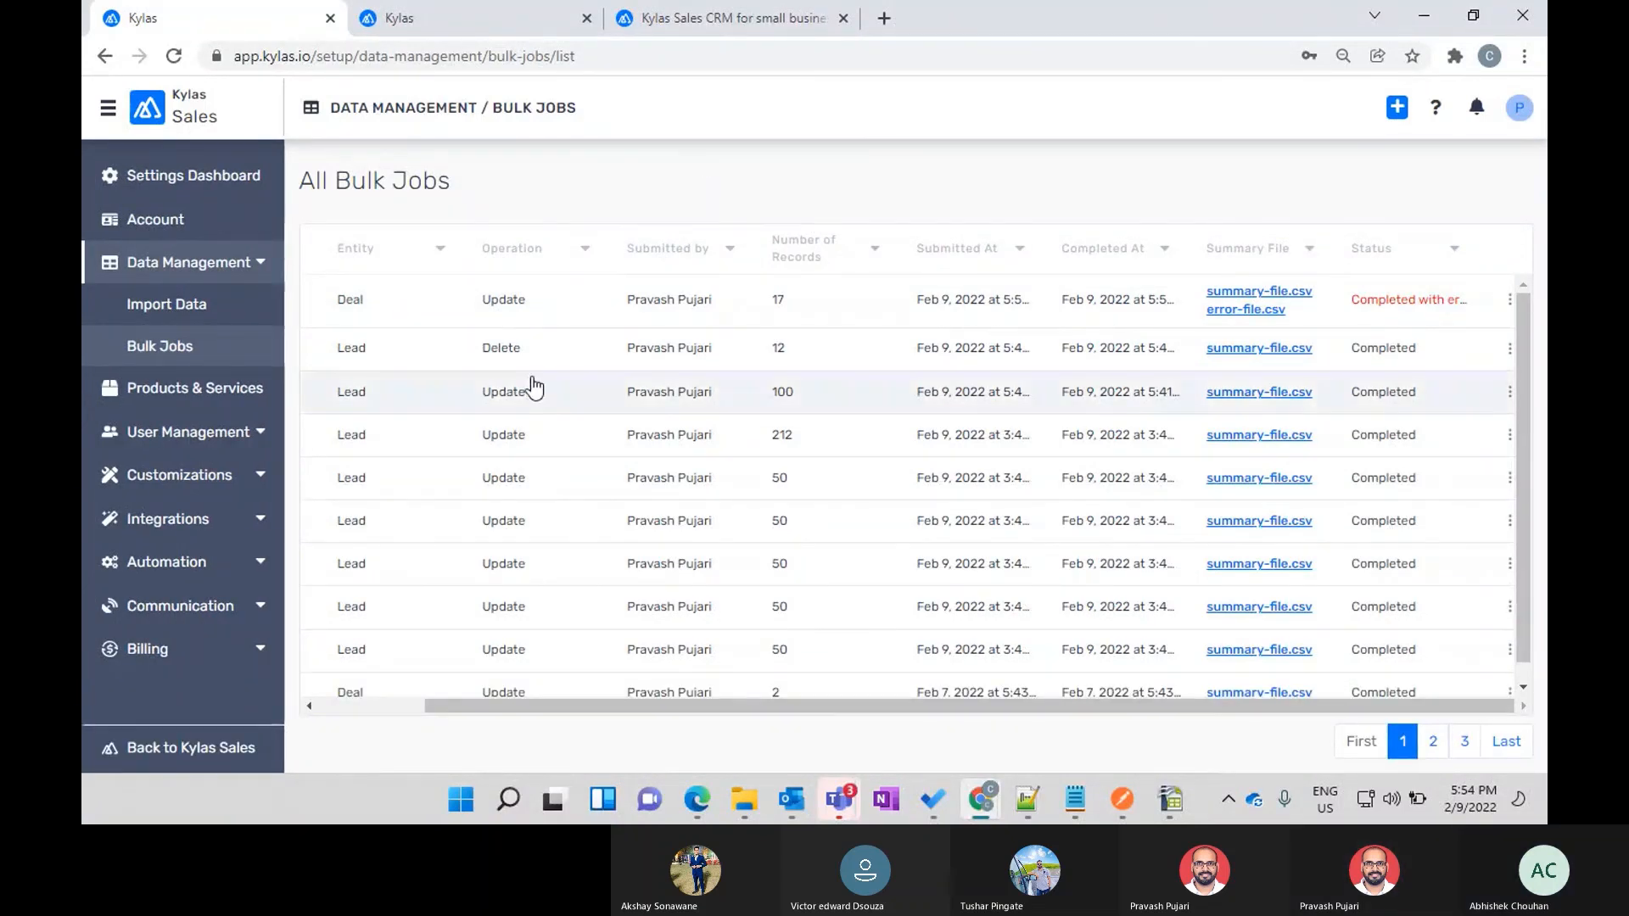
# Import the 7054-error-file.csv into the spreadsheet with the default separators and widen the error_message column
pyautogui.moveTo(1188, 797)
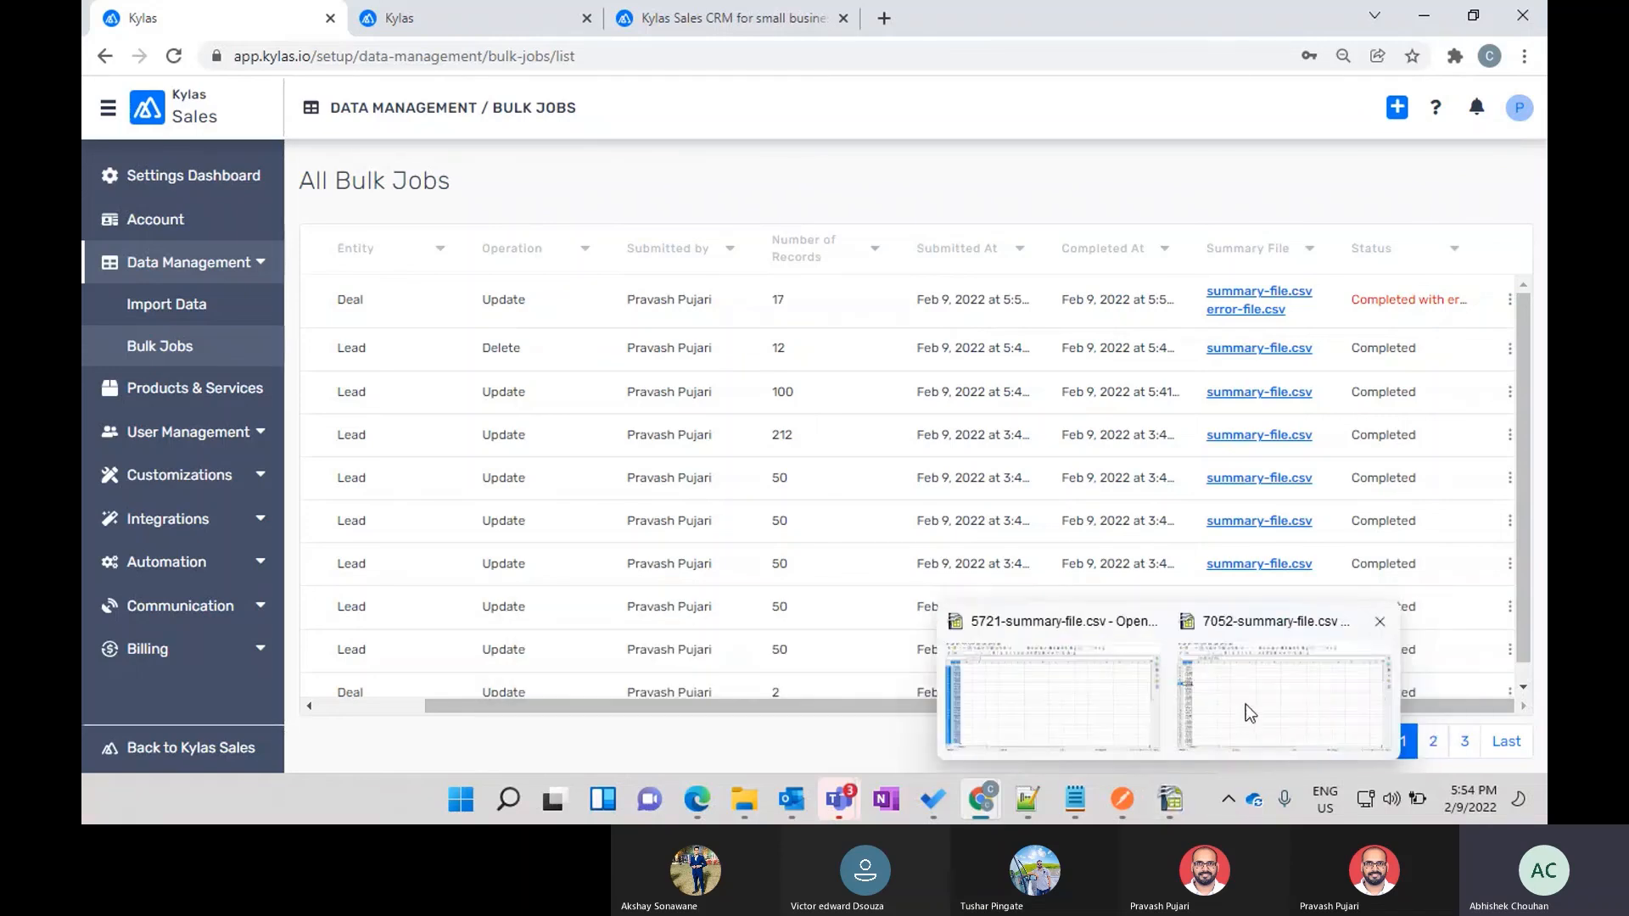
pyautogui.click(1245, 704)
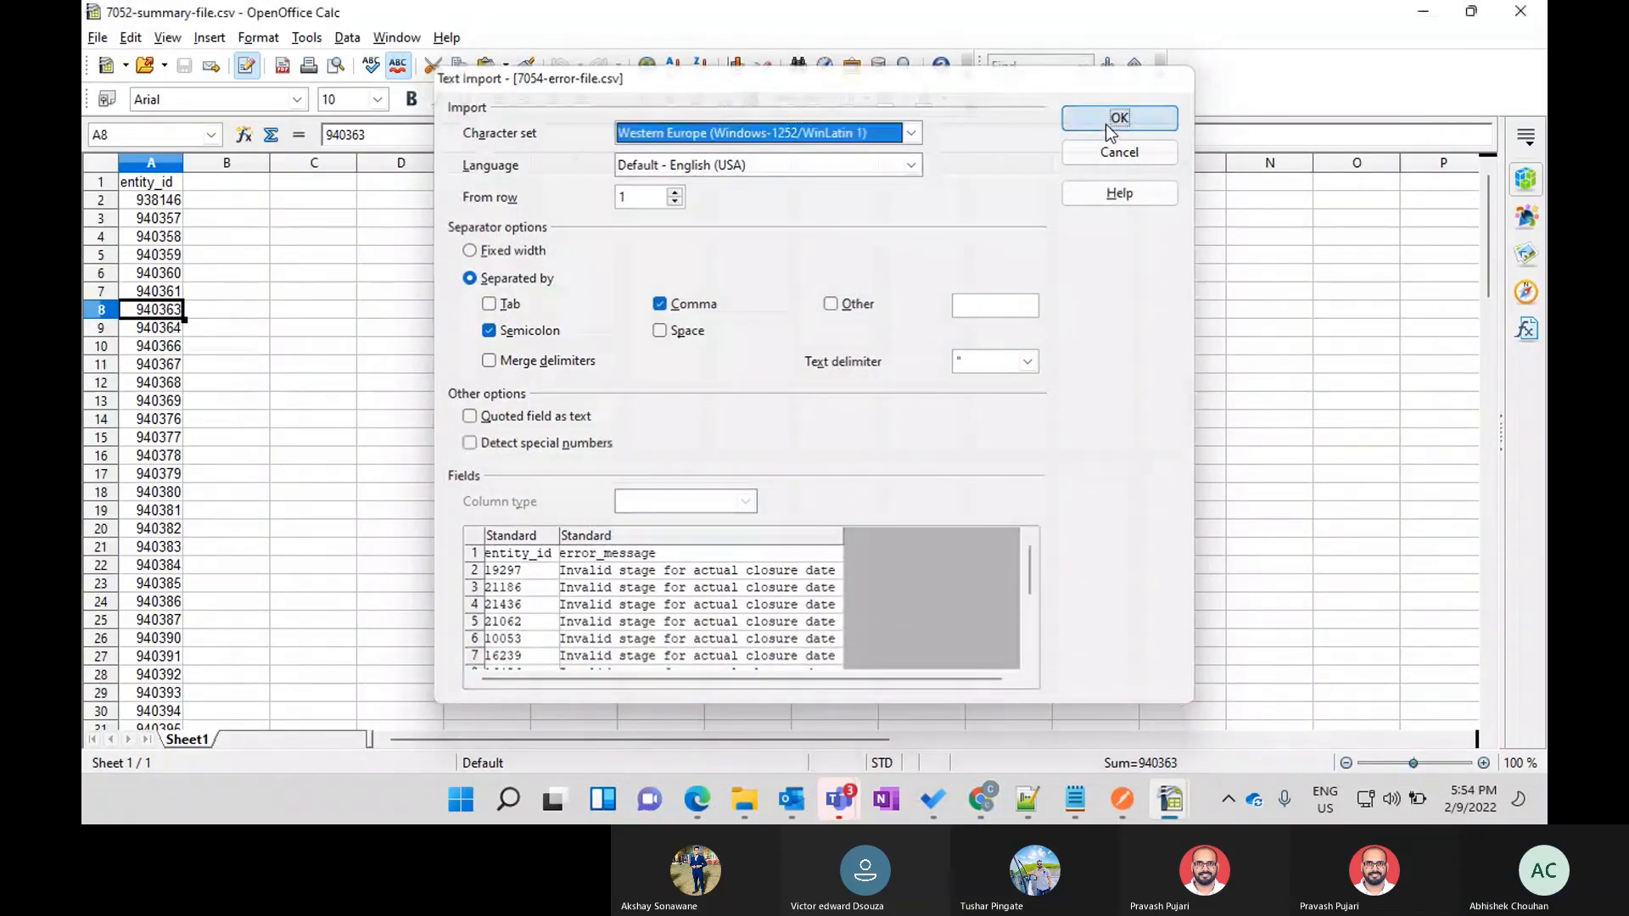
pyautogui.click(1106, 124)
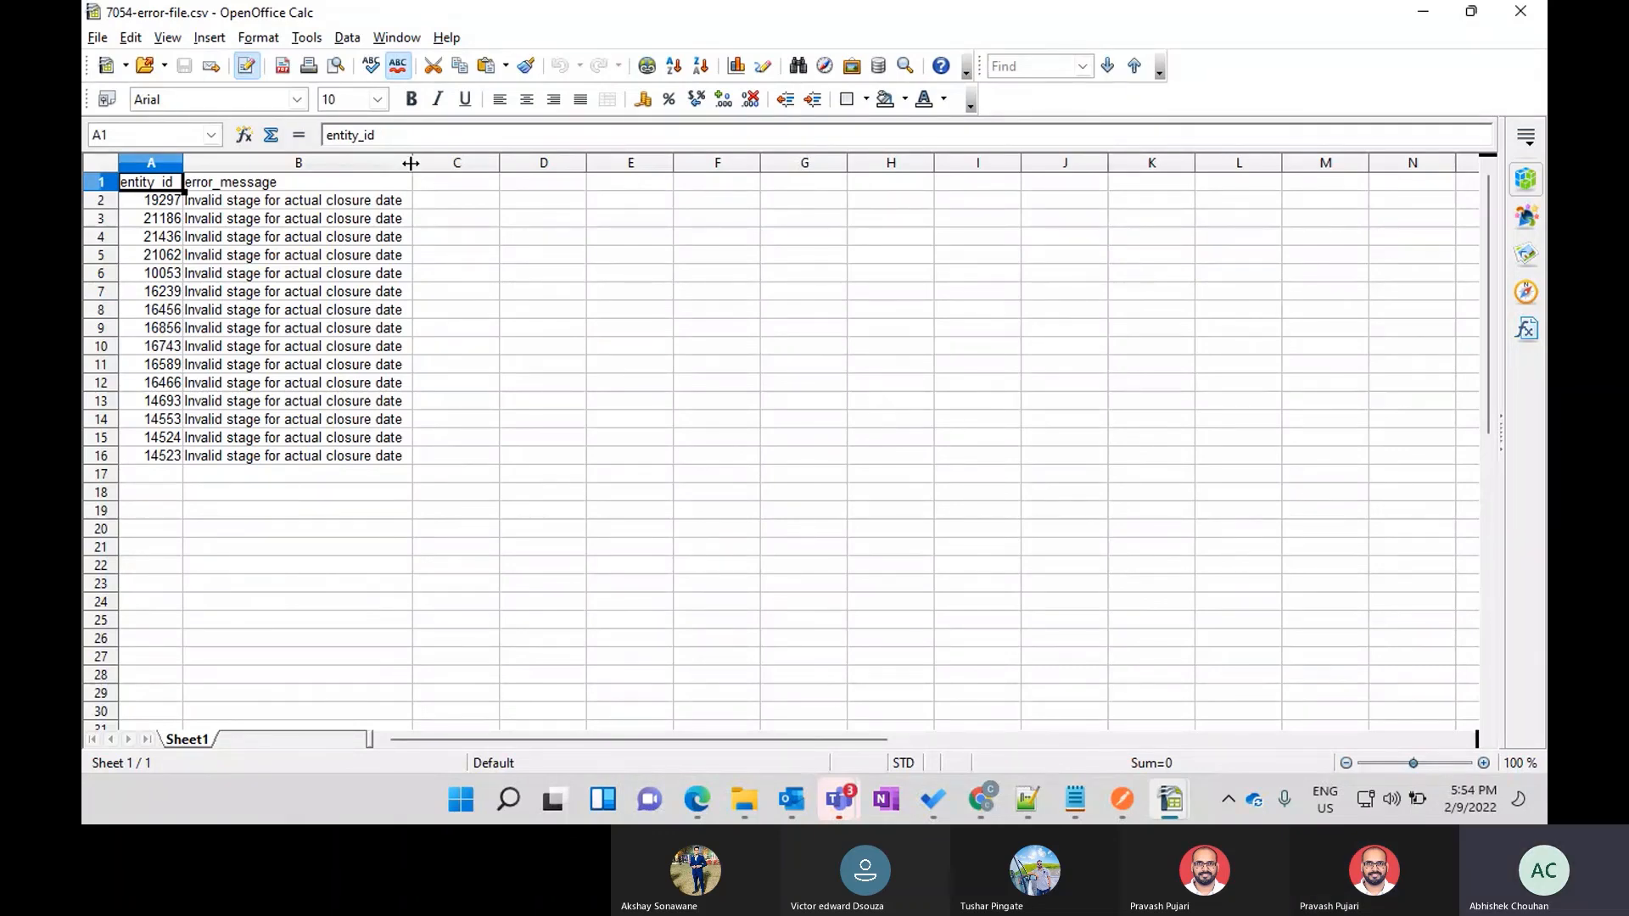
pyautogui.moveTo(410, 163); pyautogui.dragTo(434, 169)
# Switch between the summary file, the bulk jobs list and the error file to review the error messages
pyautogui.hotkey('alt', 'Tab')
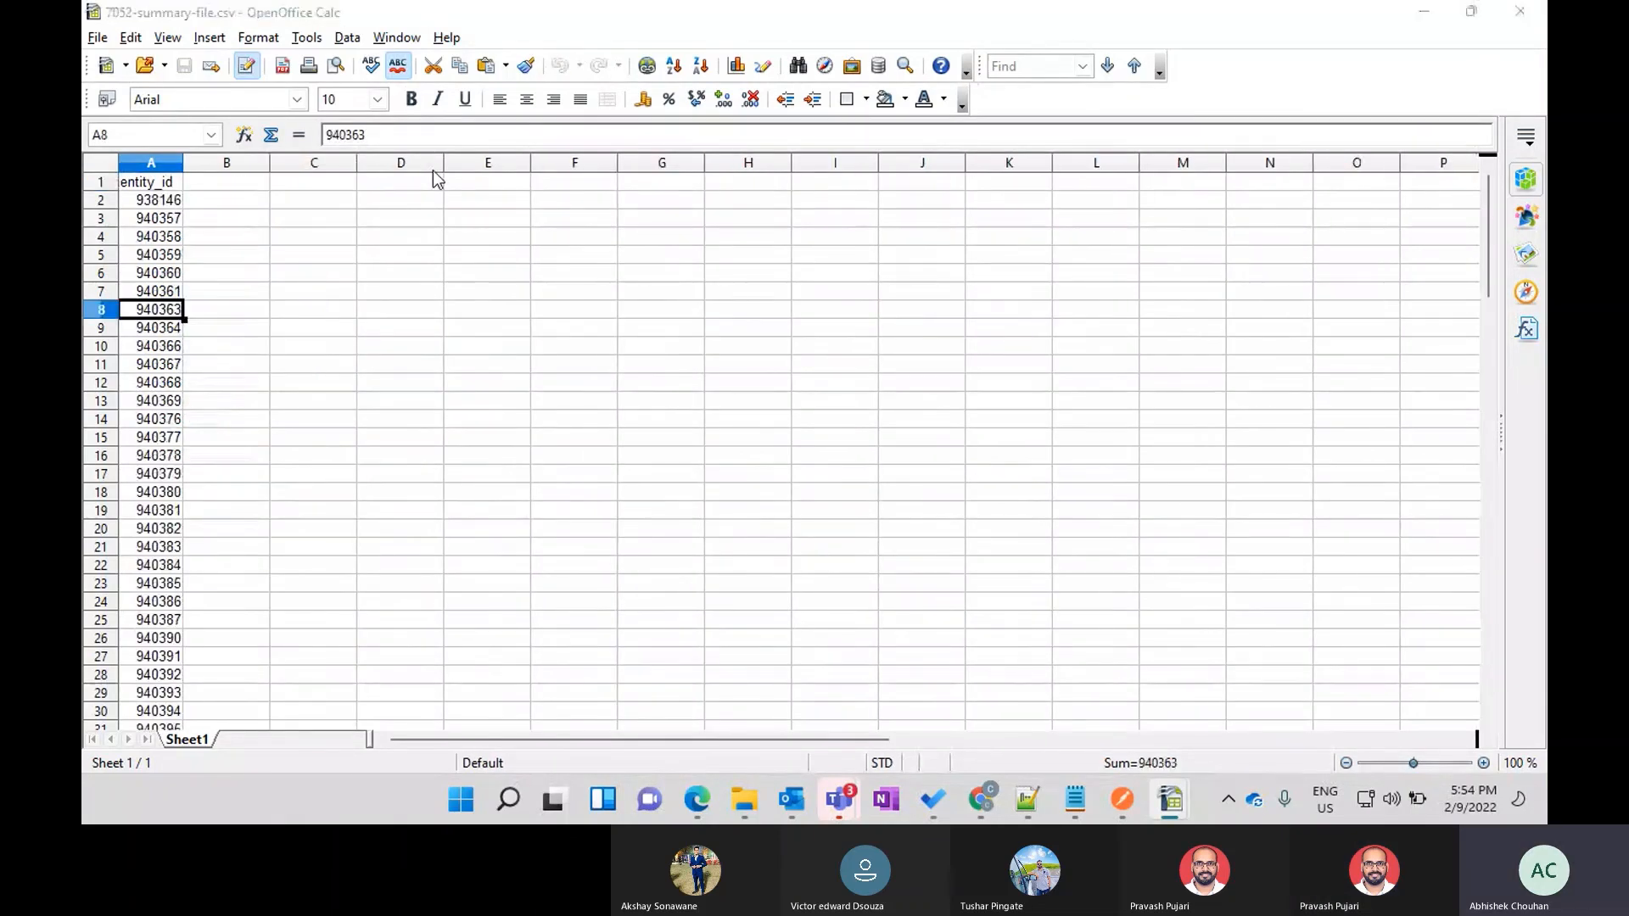
pyautogui.hotkey('alt', 'Tab')
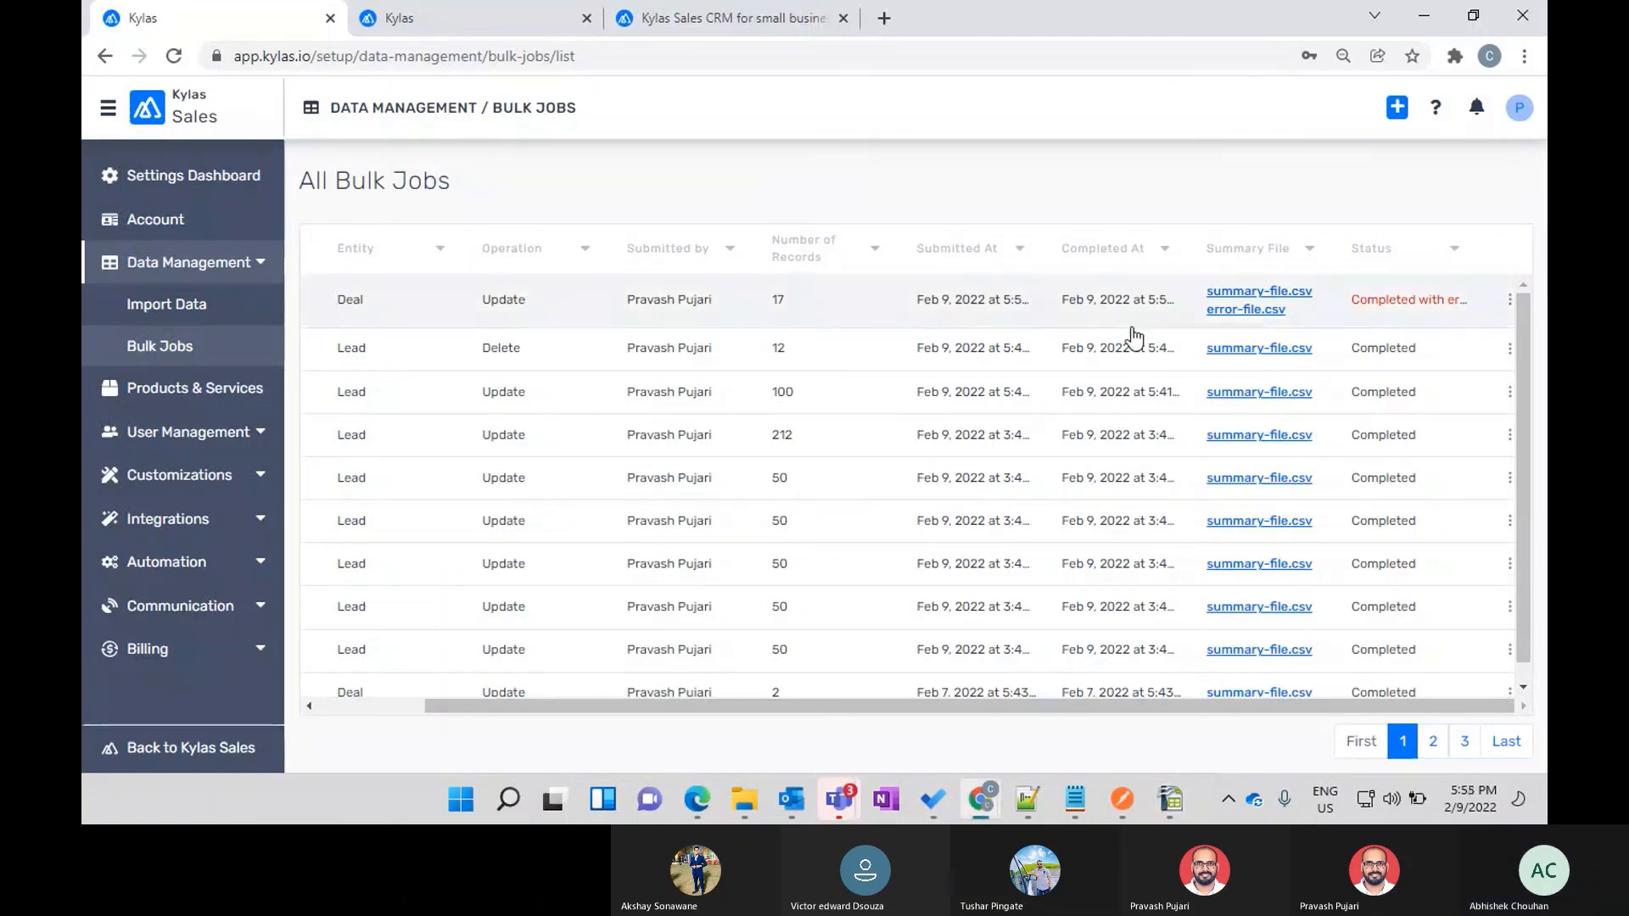
pyautogui.hotkey('alt', 'Tab')
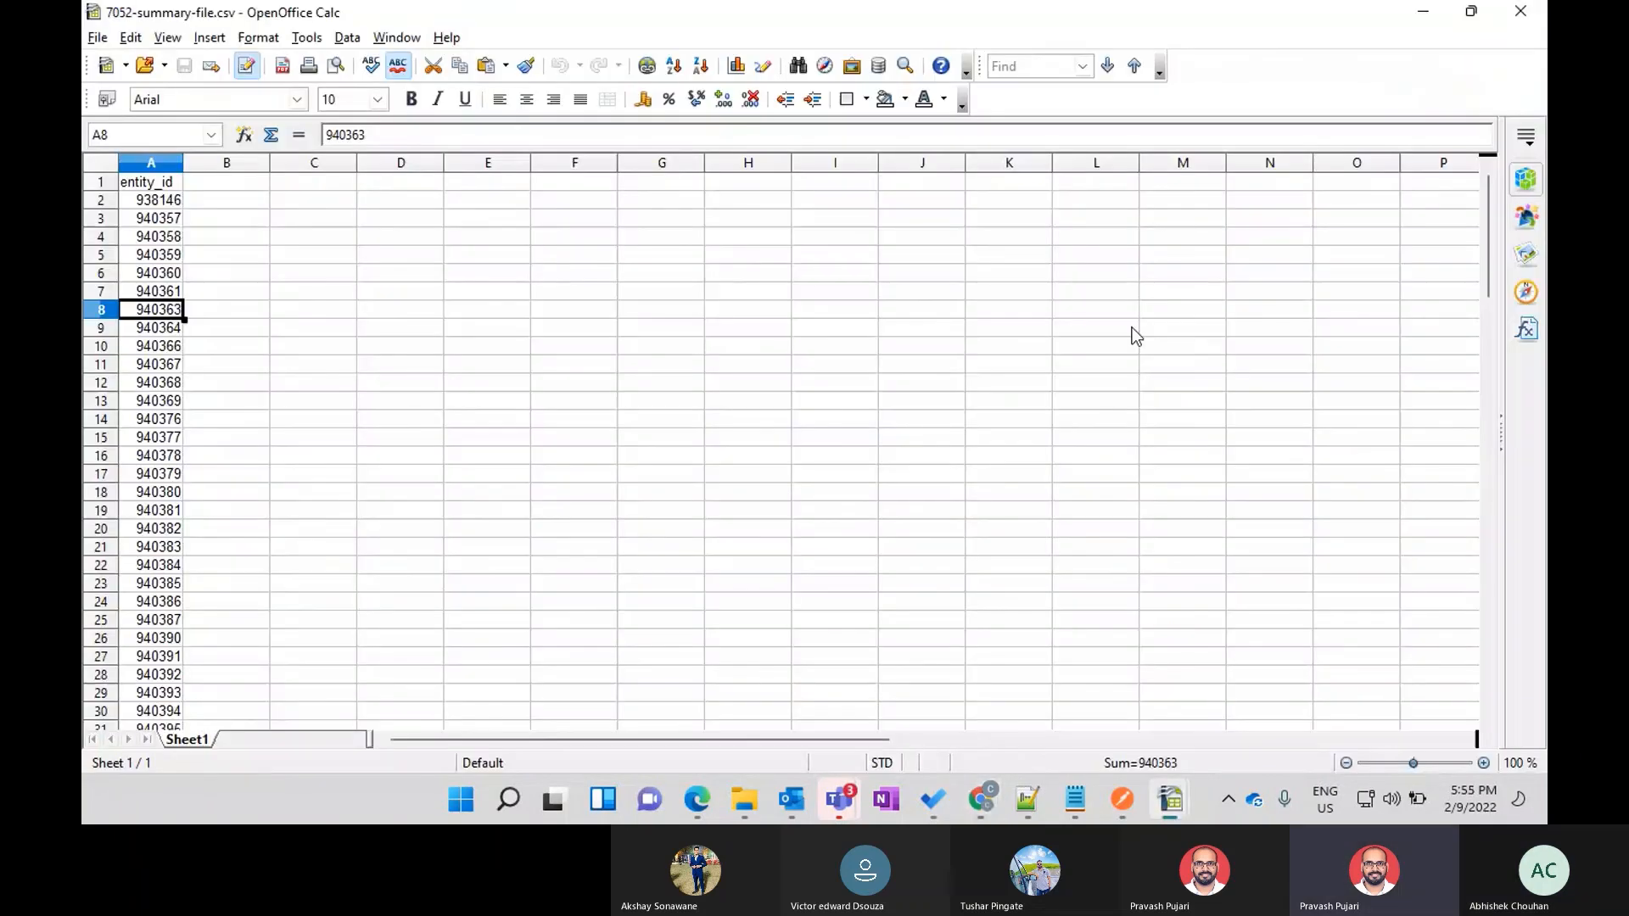
pyautogui.hotkey('alt', 'Tab')
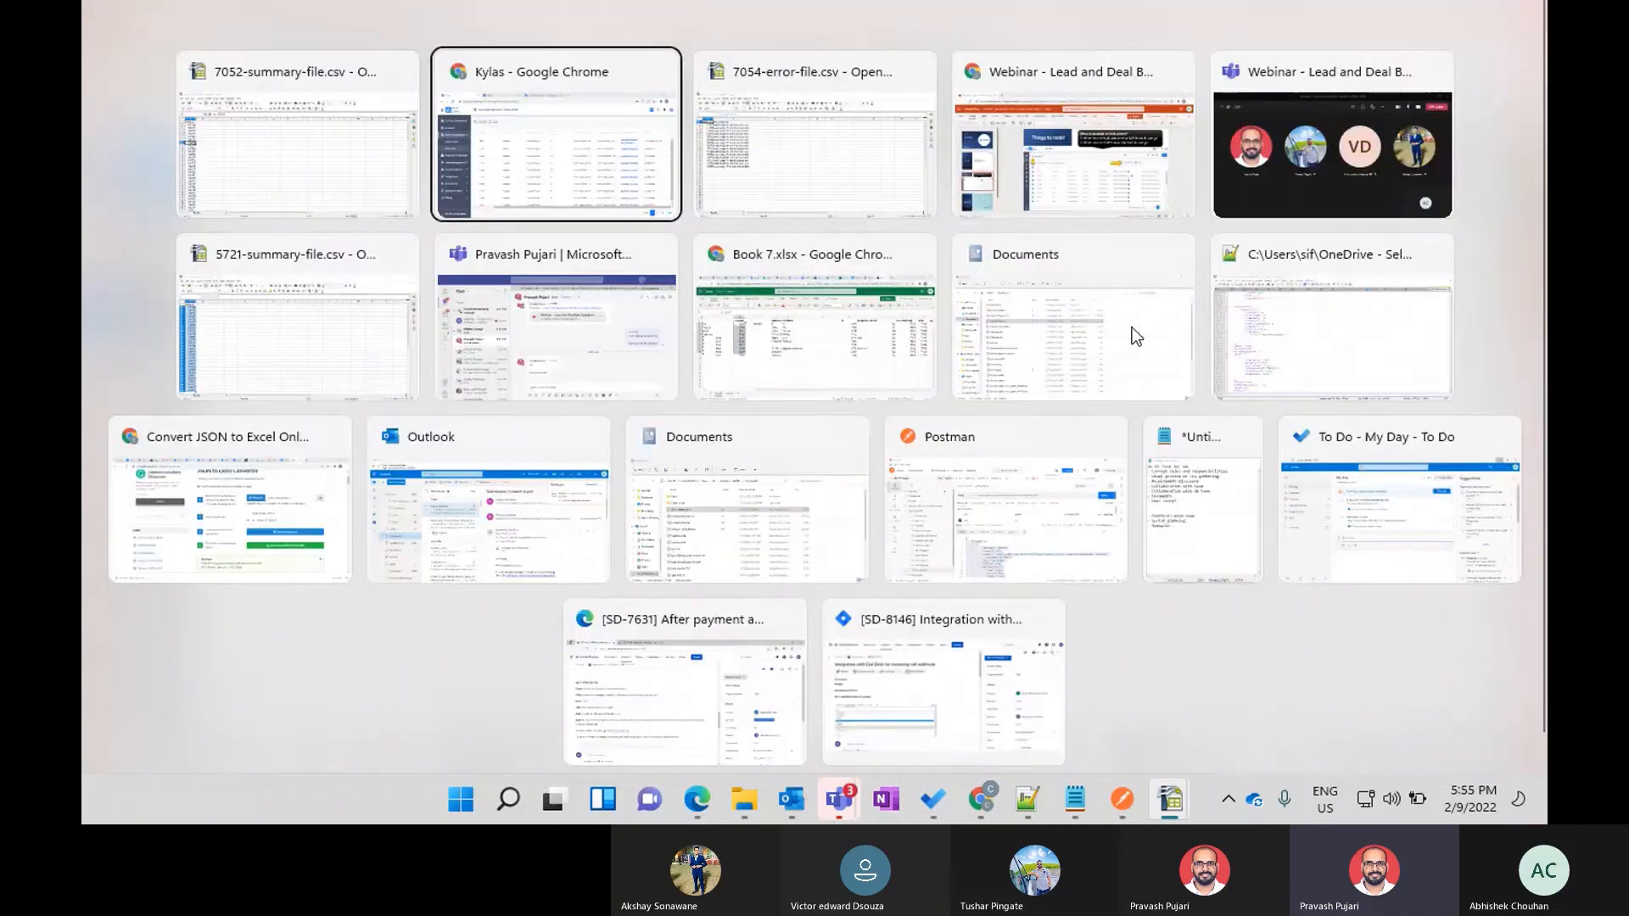
pyautogui.hotkey('alt', 'Tab')
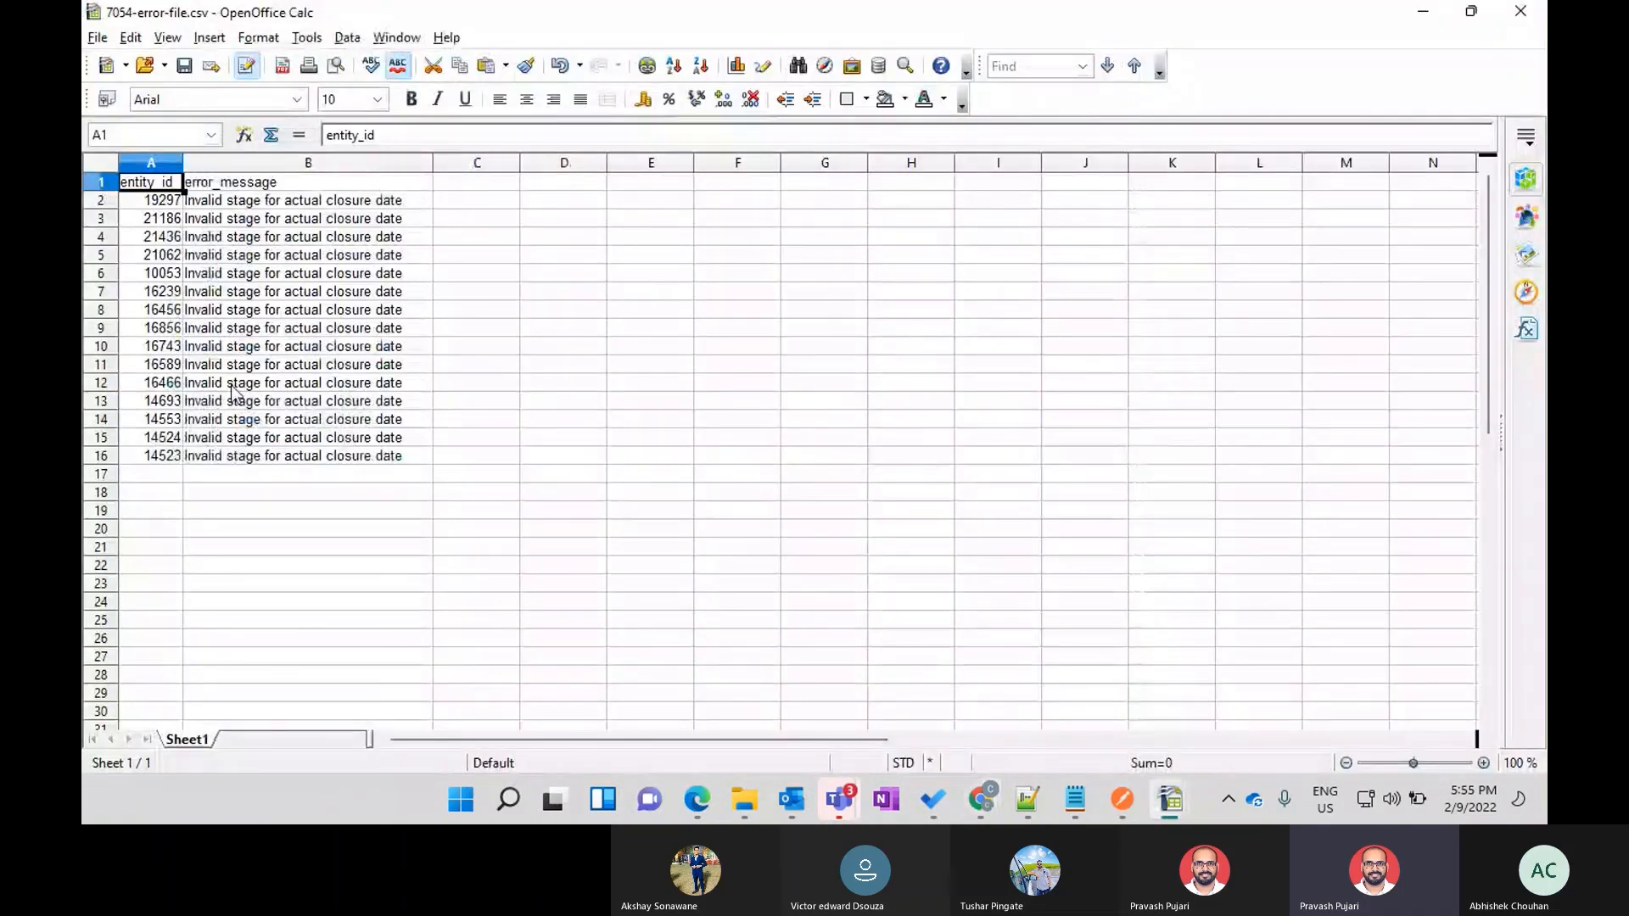
pyautogui.click(266, 293)
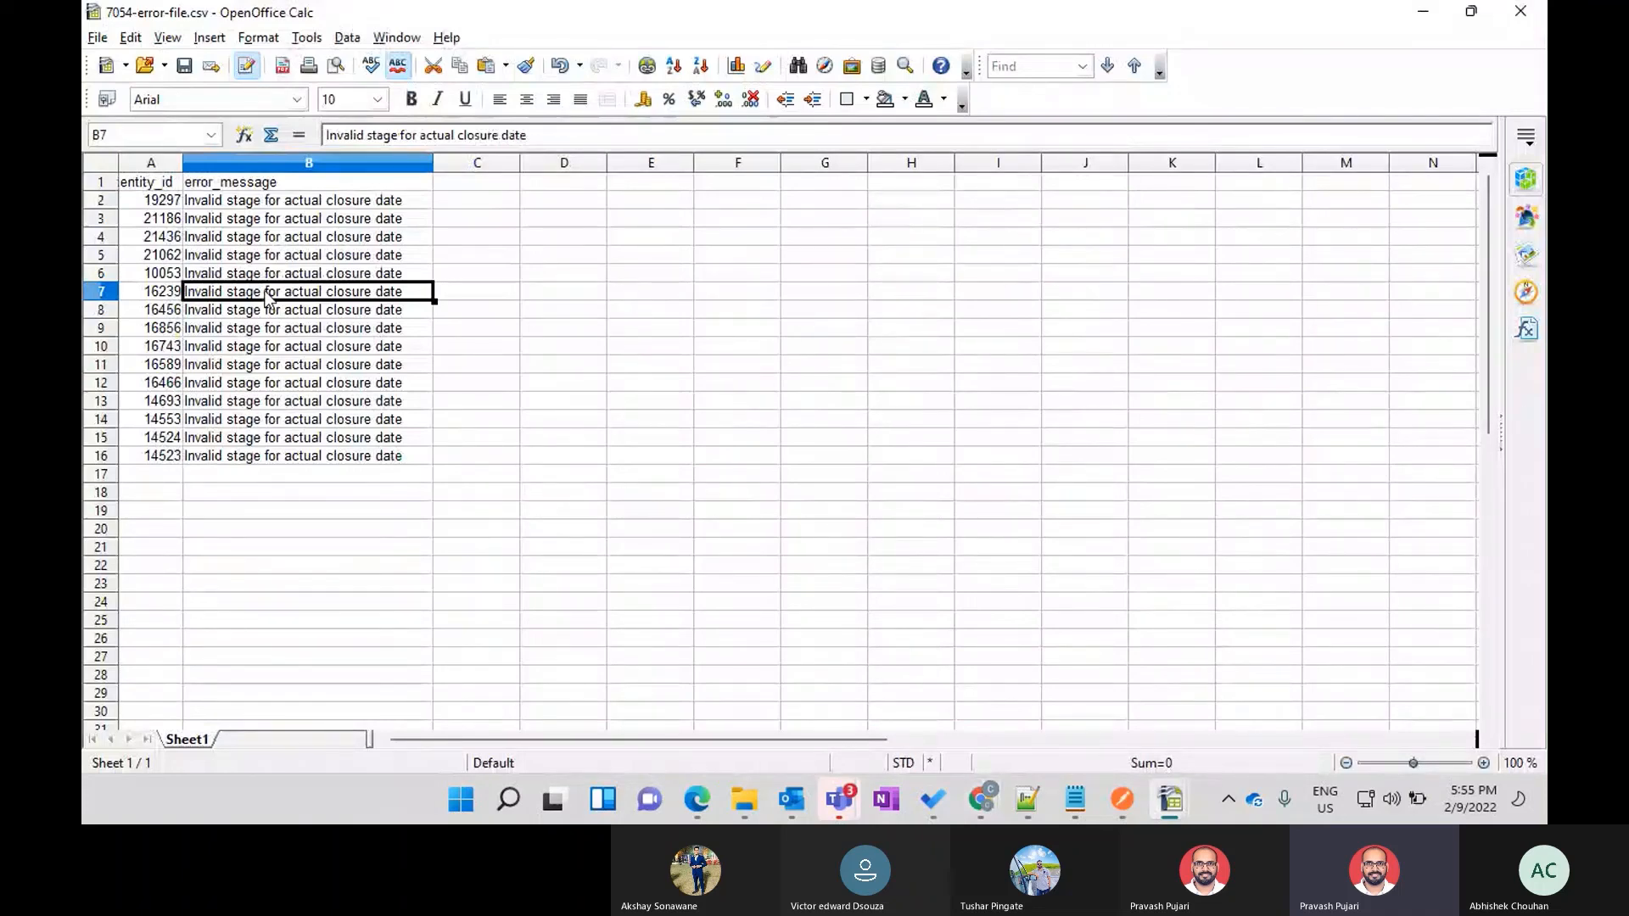
pyautogui.hotkey('alt', 'Tab')
pyautogui.hotkey('alt', 'Tab')
pyautogui.hotkey('alt', 'Tab')
pyautogui.hotkey('alt', 'Tab')
pyautogui.hotkey('alt', 'Tab')
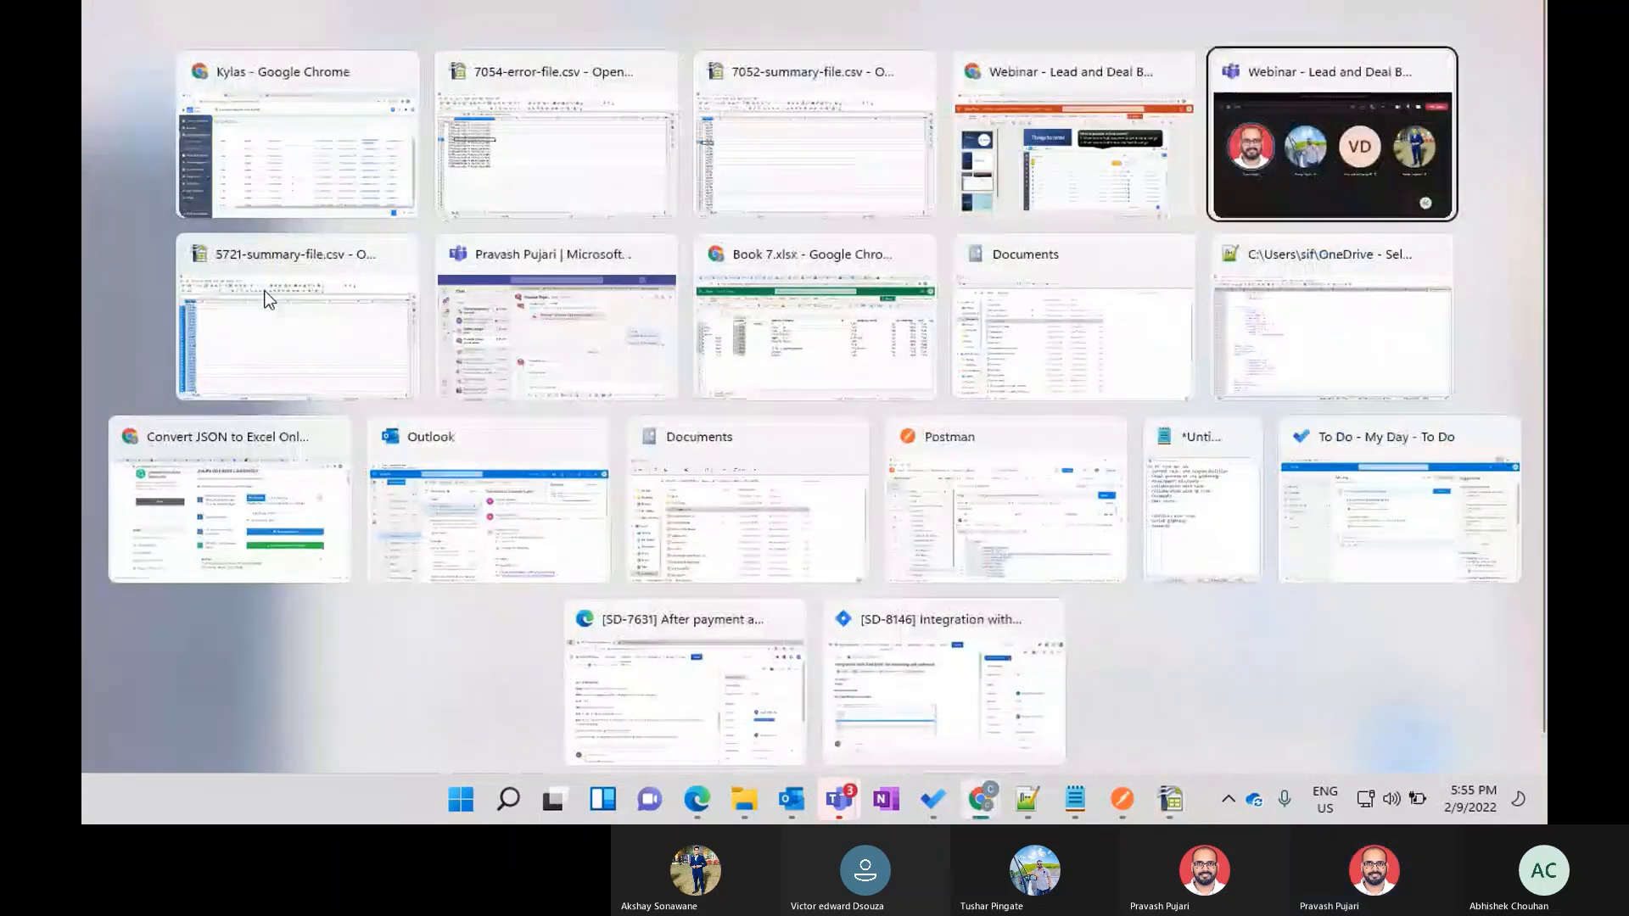